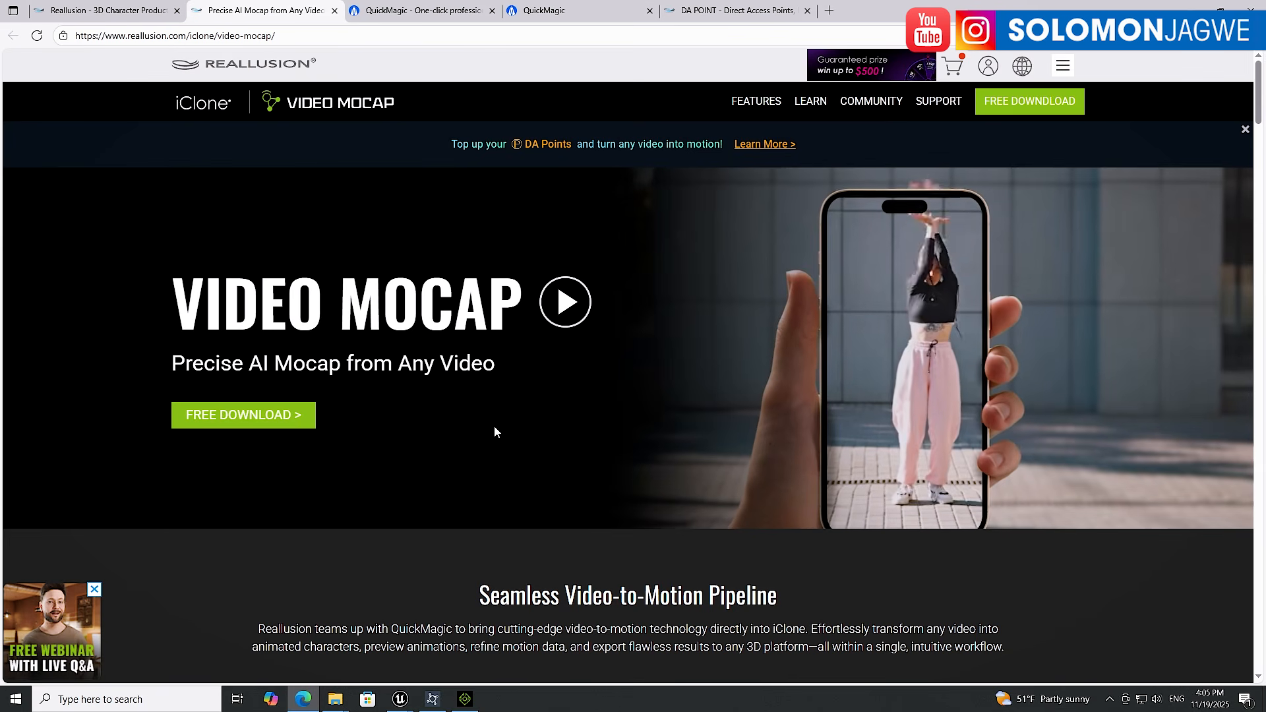
Look through the open browser tabs for the Video Mocap, QuickMagic and Reallusion pages
{"action": "left_click", "coordinate": [423, 11]}
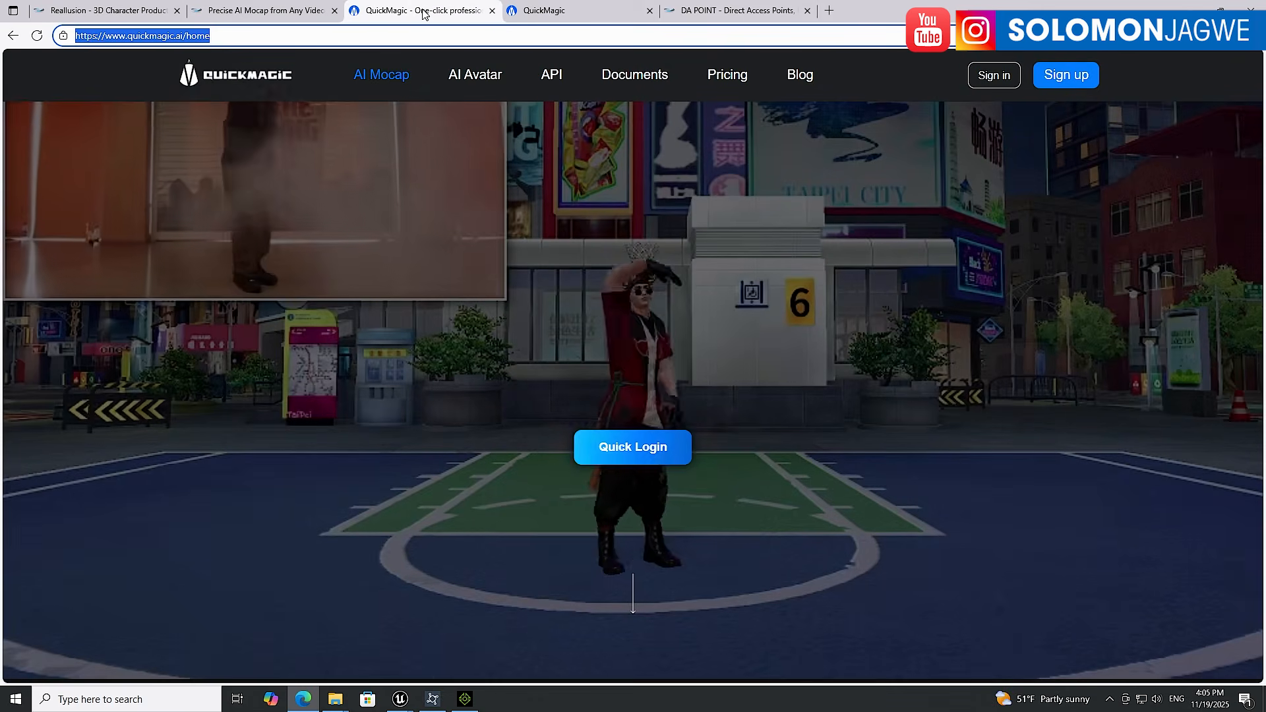
{"action": "left_click", "coordinate": [264, 11]}
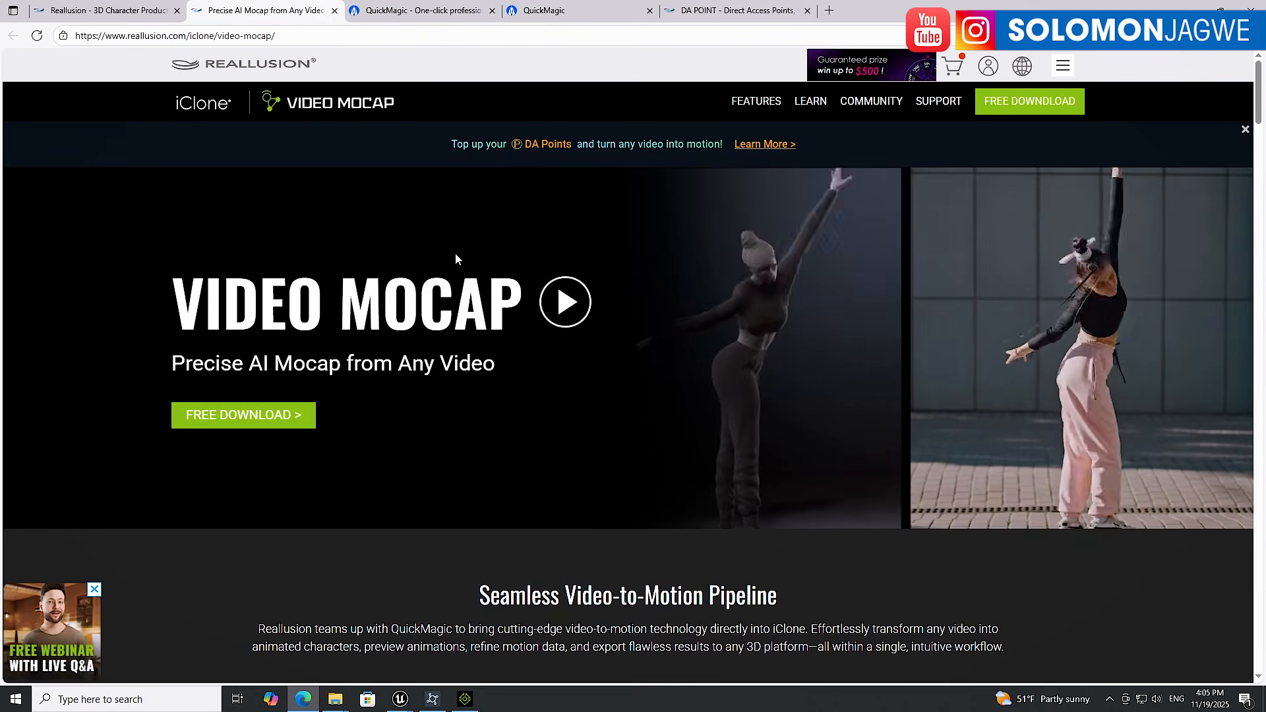
{"action": "left_click", "coordinate": [544, 11]}
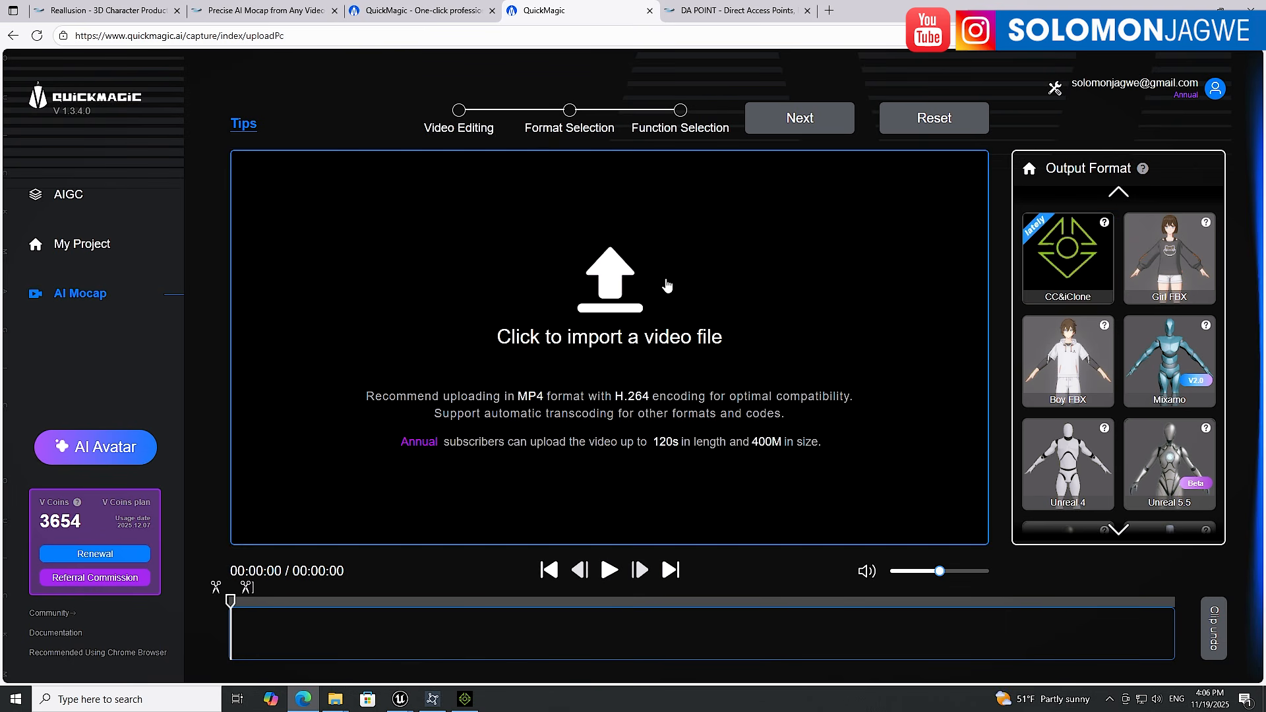
{"action": "left_click", "coordinate": [118, 14]}
{"action": "scroll", "coordinate": [683, 317], "scroll_direction": "up", "scroll_amount": 6}
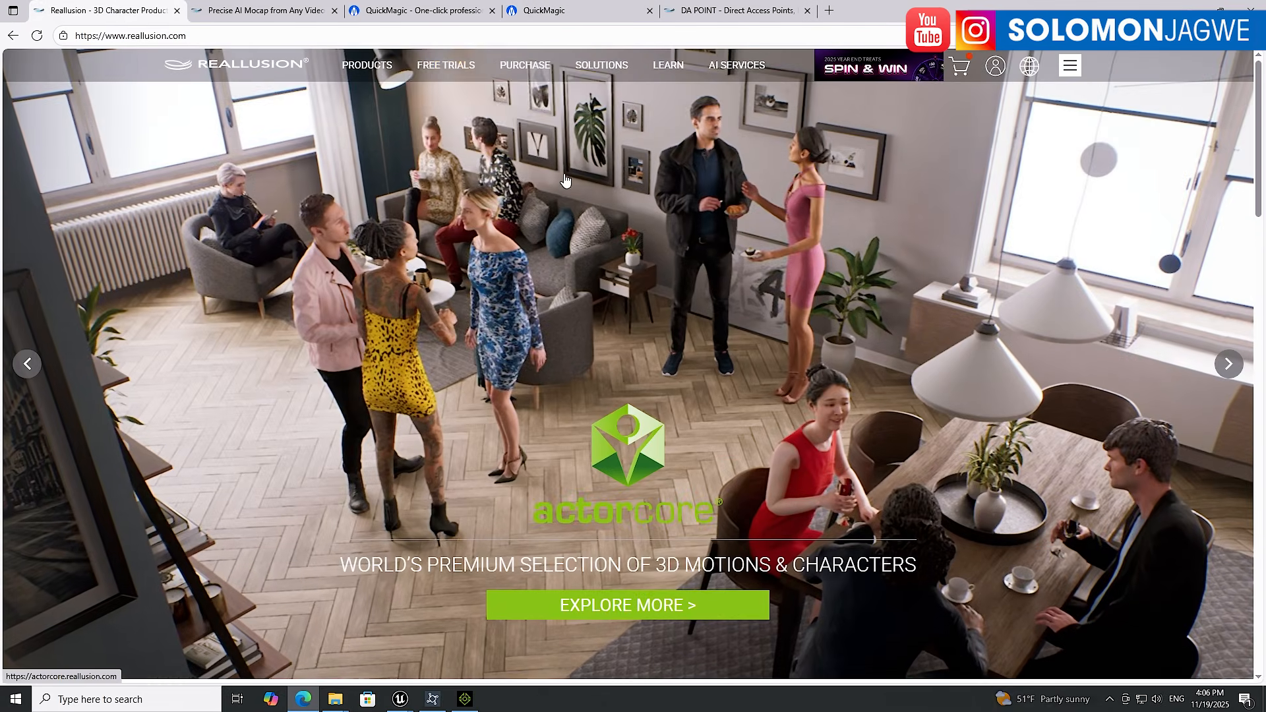
{"action": "left_click", "coordinate": [264, 10]}
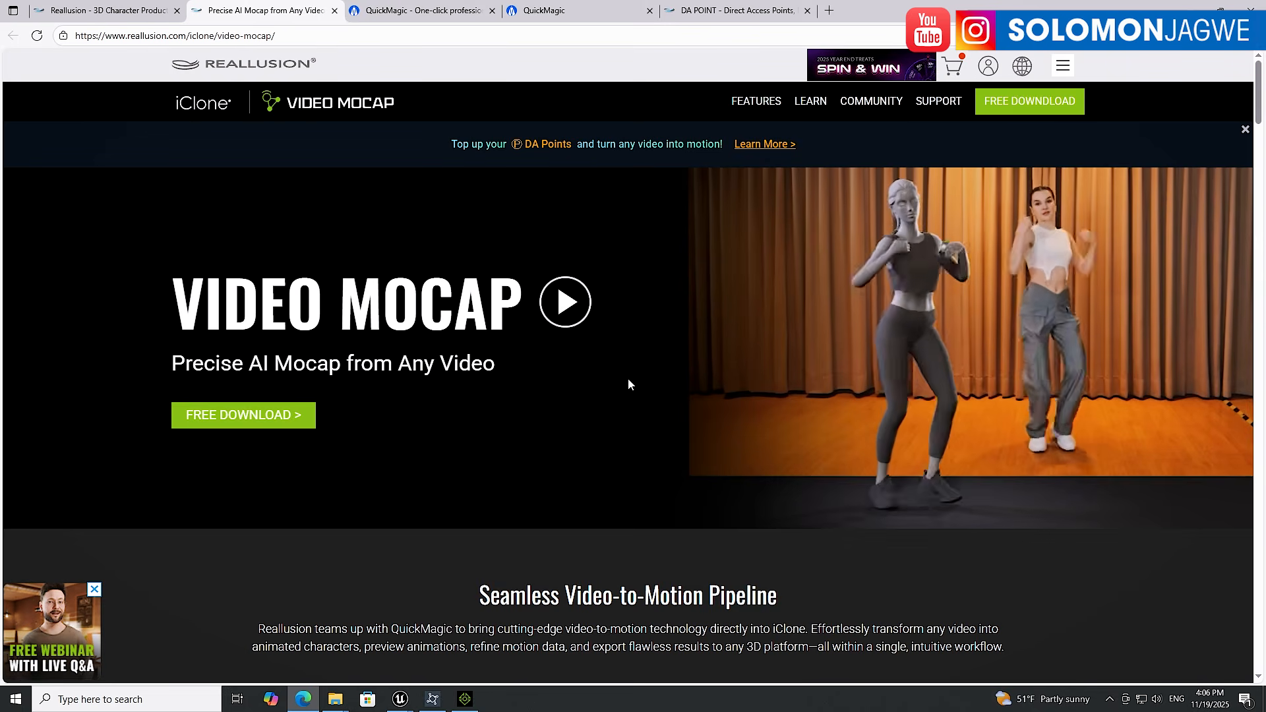
{"action": "left_click", "coordinate": [423, 11]}
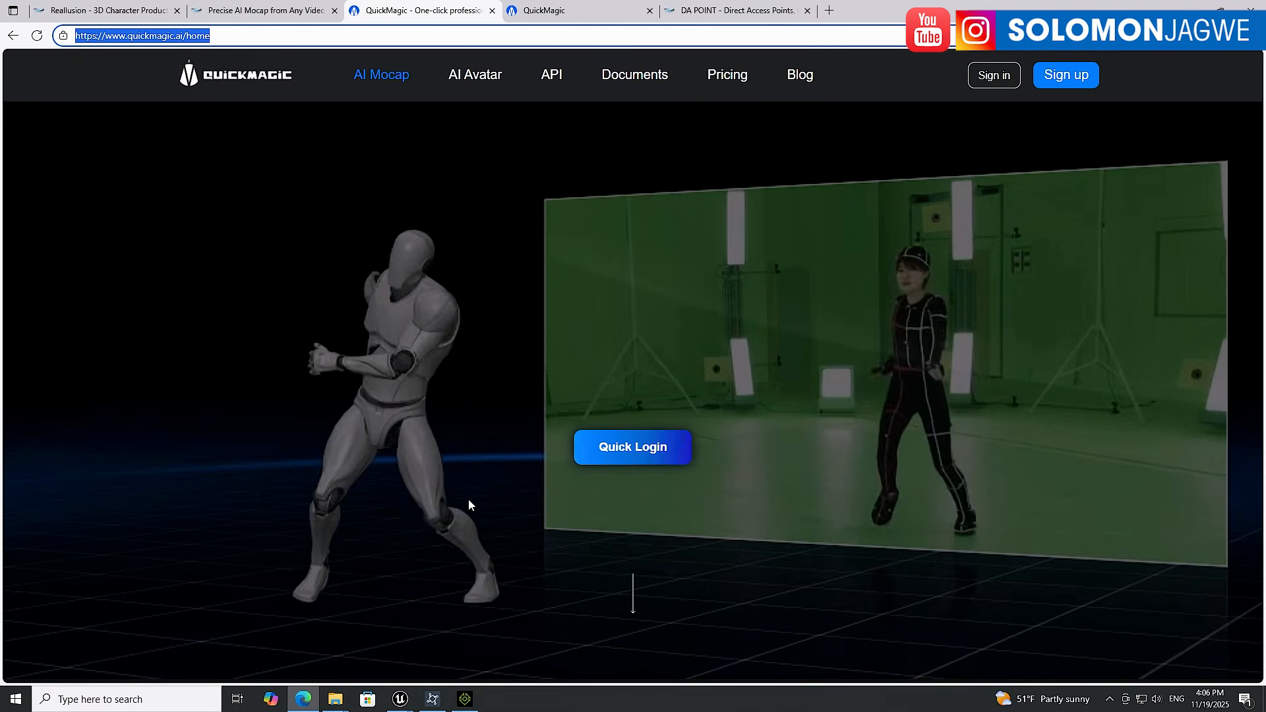
Switch to the iClone boxing project and play, then pause, the animation
{"action": "left_click", "coordinate": [466, 701]}
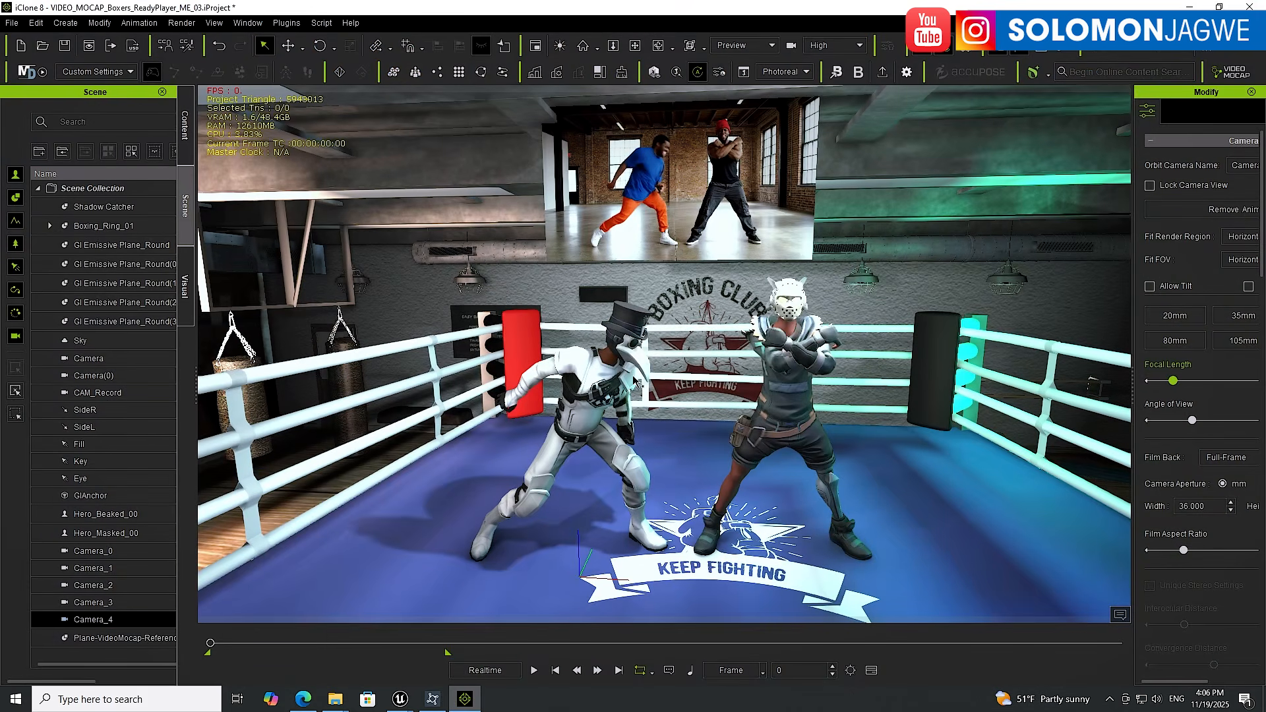
{"action": "left_click", "coordinate": [534, 670]}
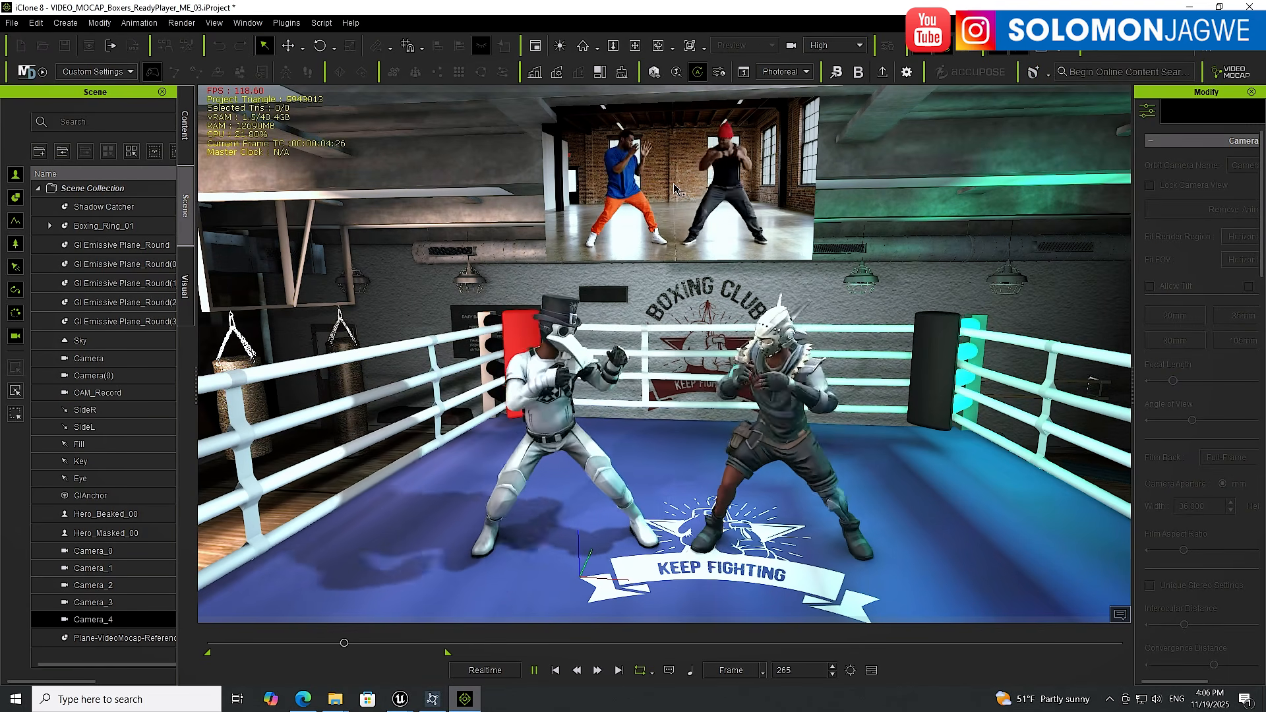
{"action": "left_click", "coordinate": [533, 670]}
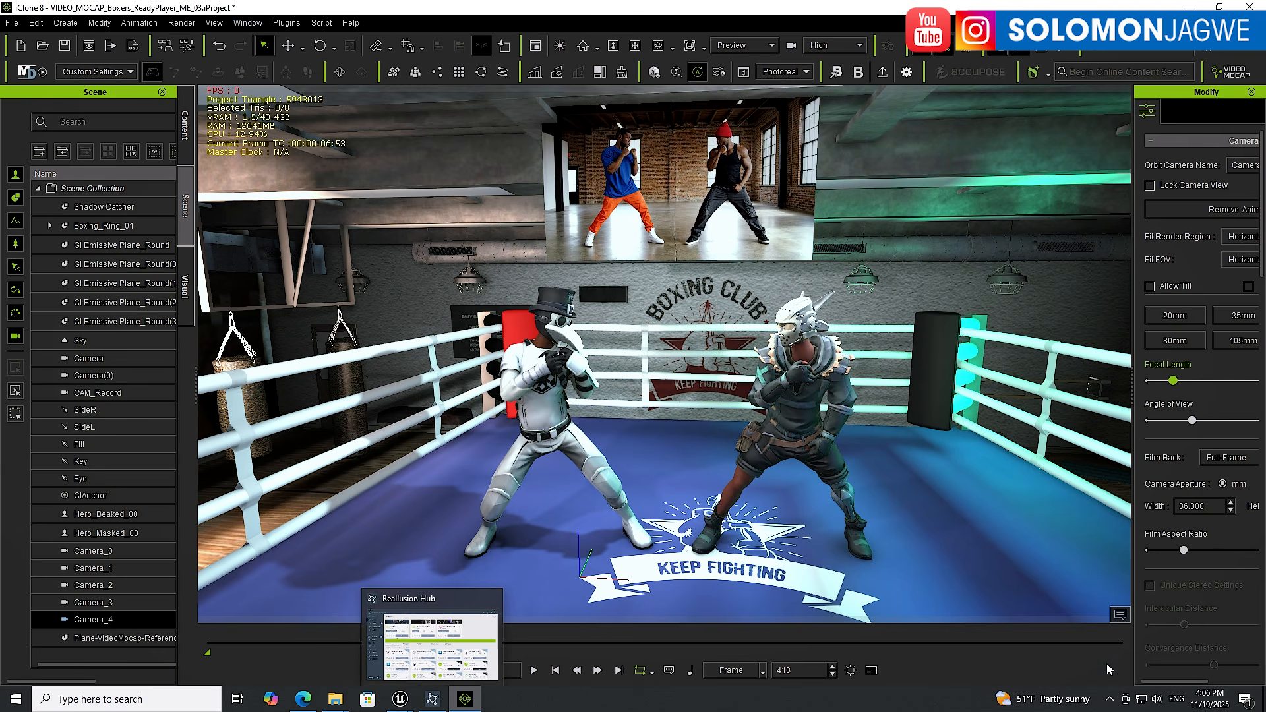
Open Reallusion Hub from the system tray and review the add-ons available for iClone 8
{"action": "left_click", "coordinate": [1111, 699]}
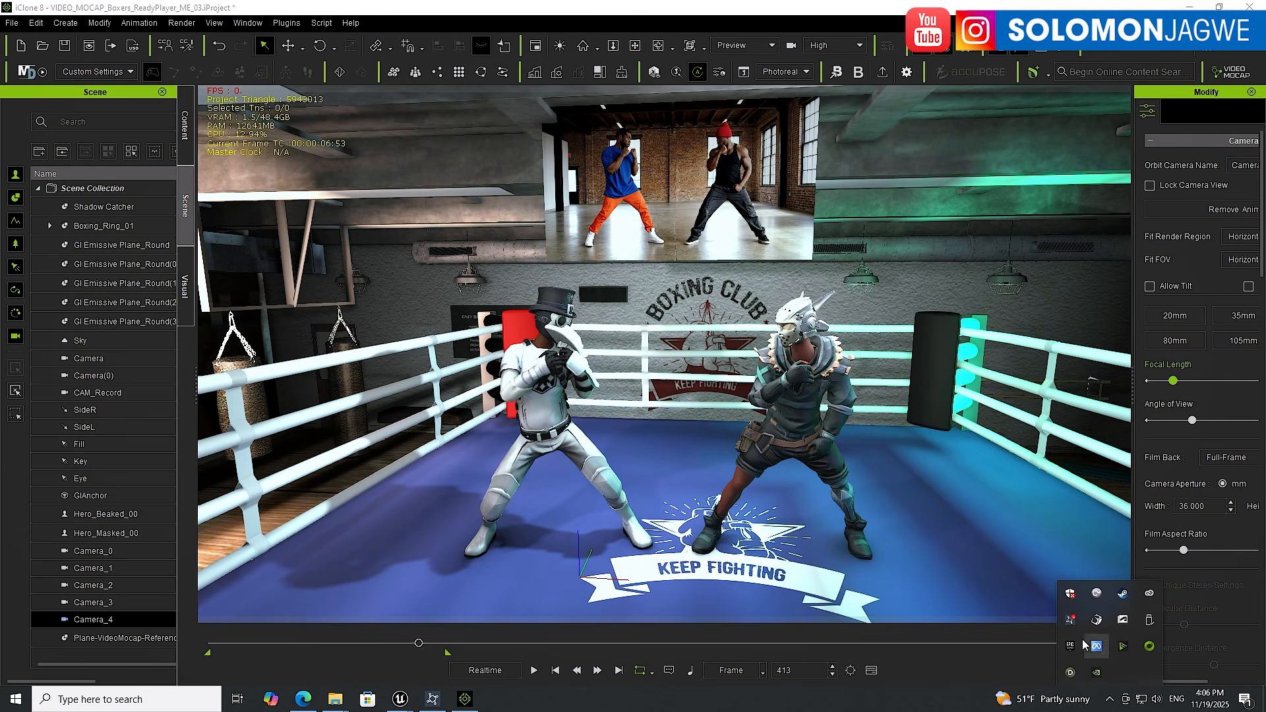
{"action": "left_click", "coordinate": [1070, 622]}
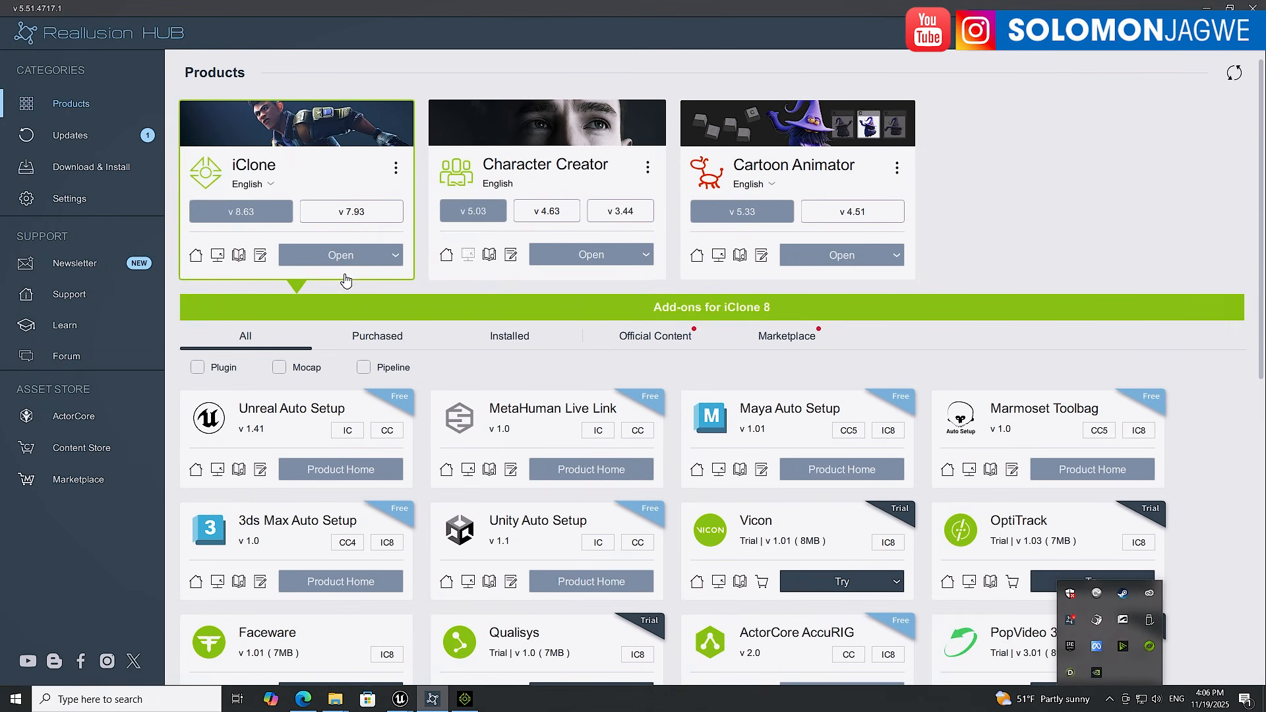
{"action": "left_click", "coordinate": [256, 156]}
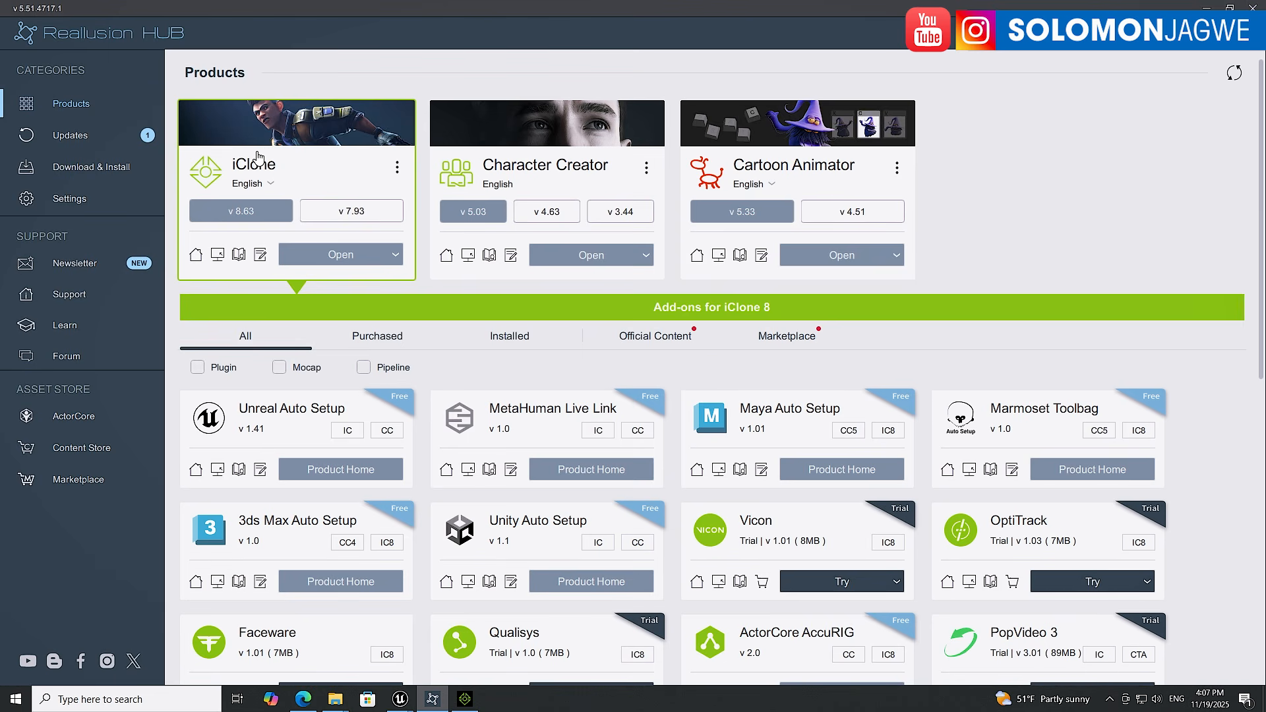
{"action": "left_click", "coordinate": [79, 140]}
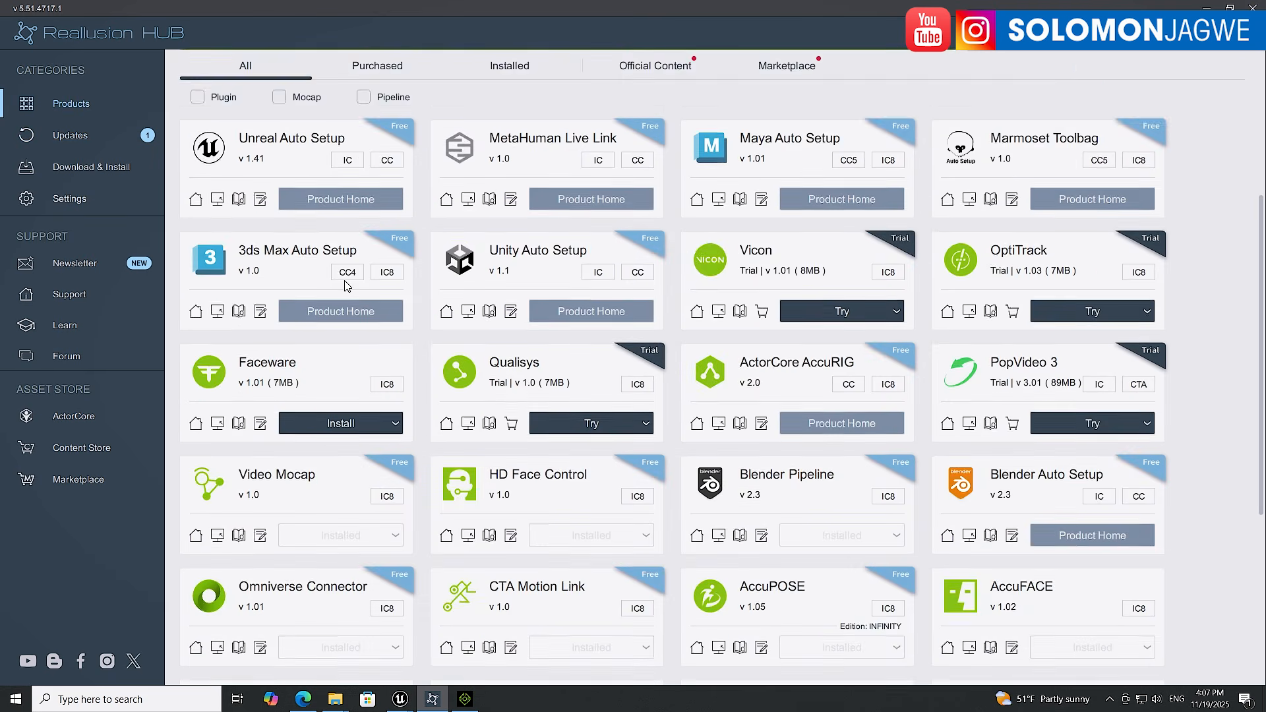
{"action": "scroll", "coordinate": [333, 416], "scroll_direction": "down", "scroll_amount": 1}
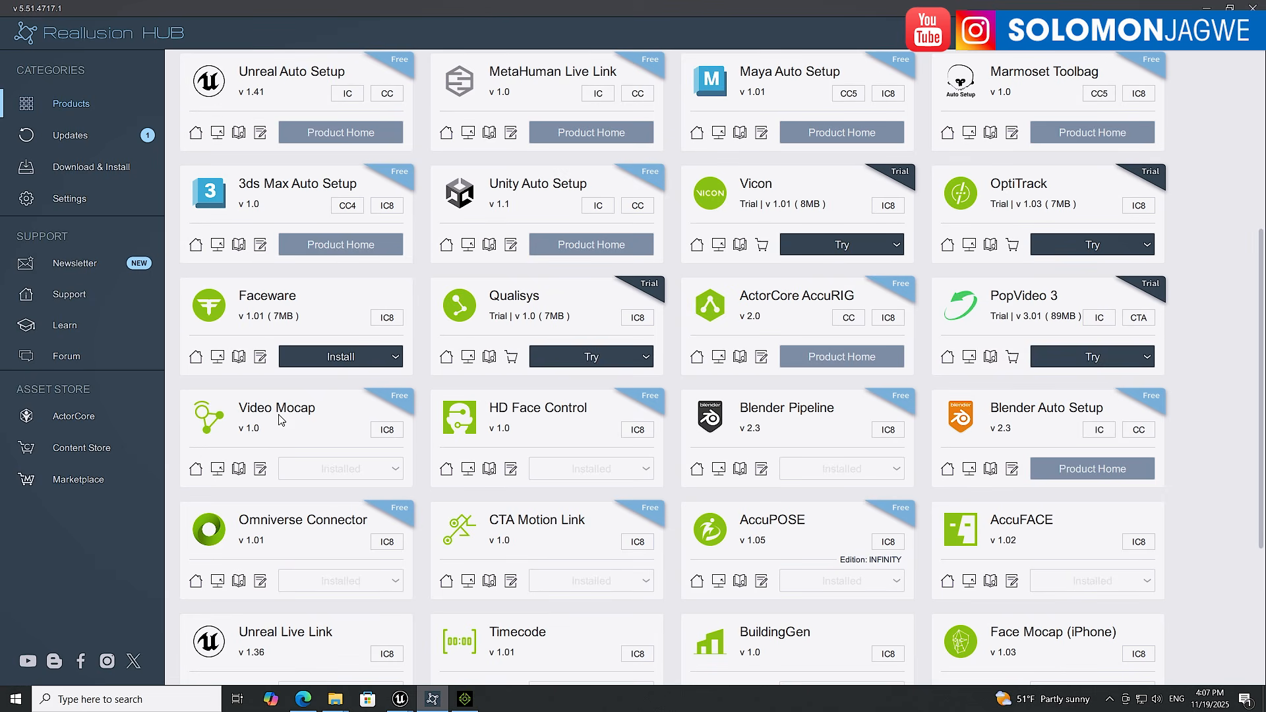
Return to the browser and read through the Video Mocap feature page
{"action": "left_click", "coordinate": [303, 699]}
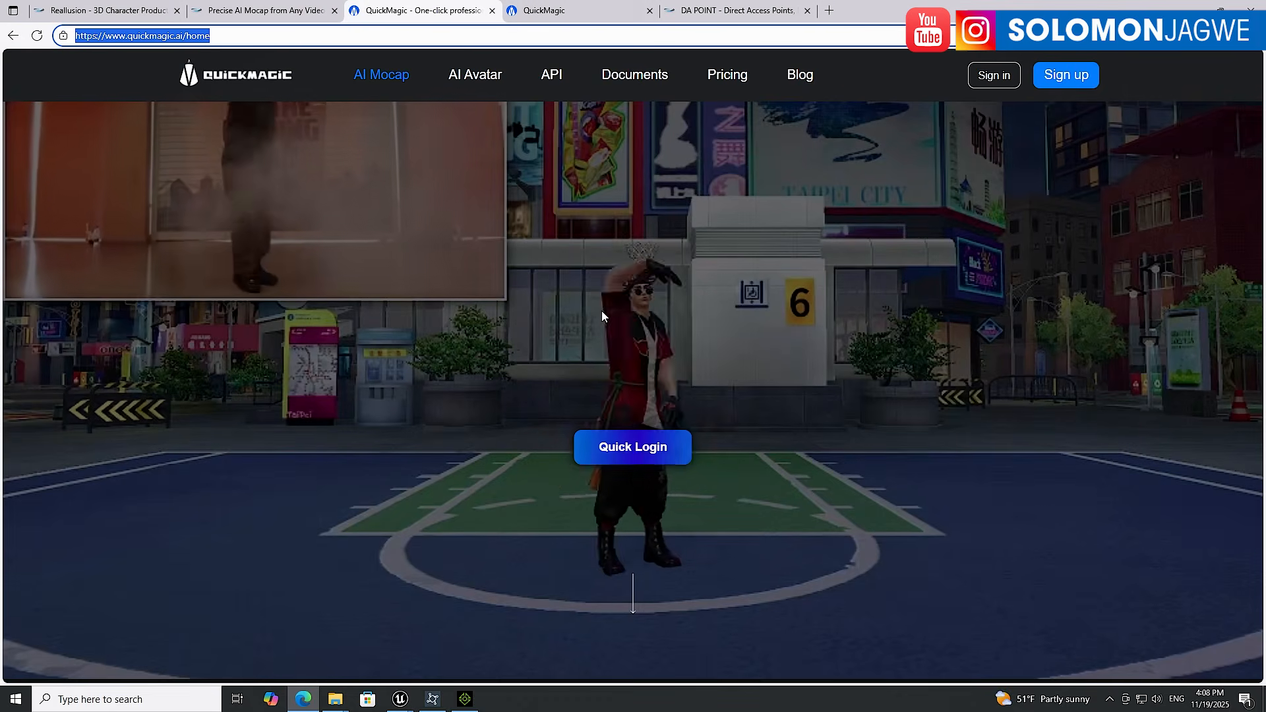
{"action": "left_click", "coordinate": [569, 12]}
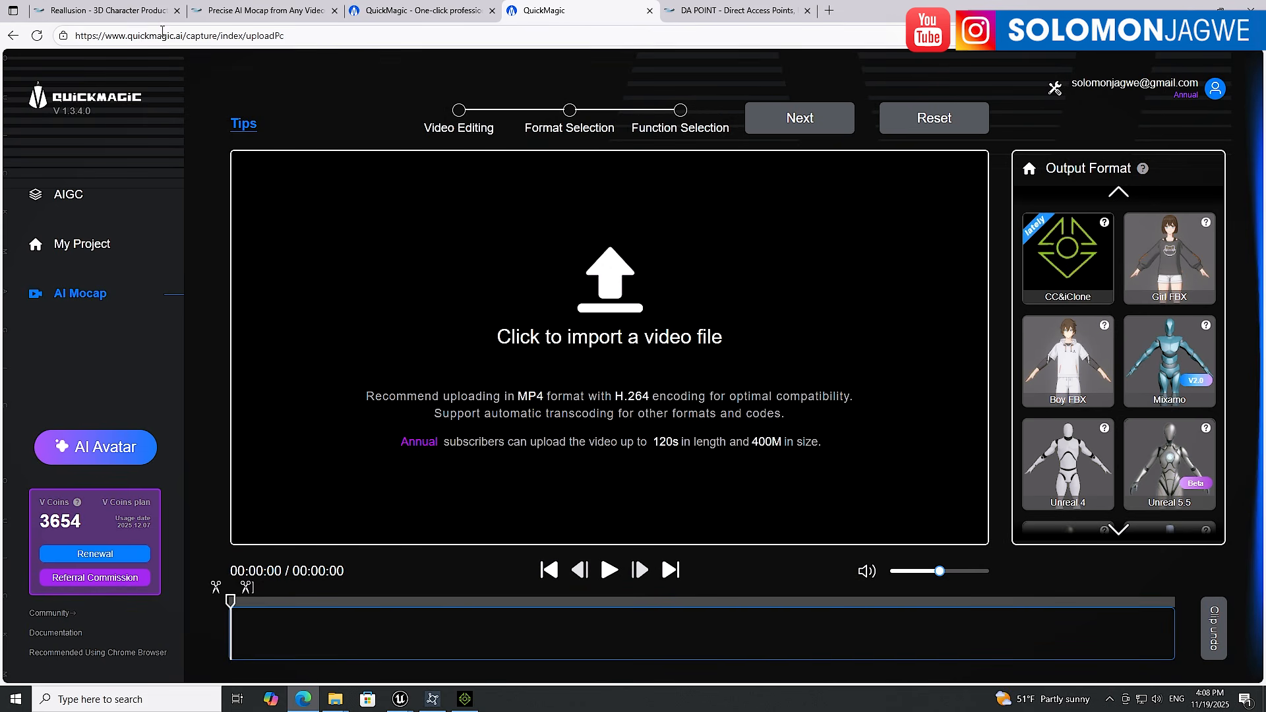
{"action": "left_click", "coordinate": [242, 12]}
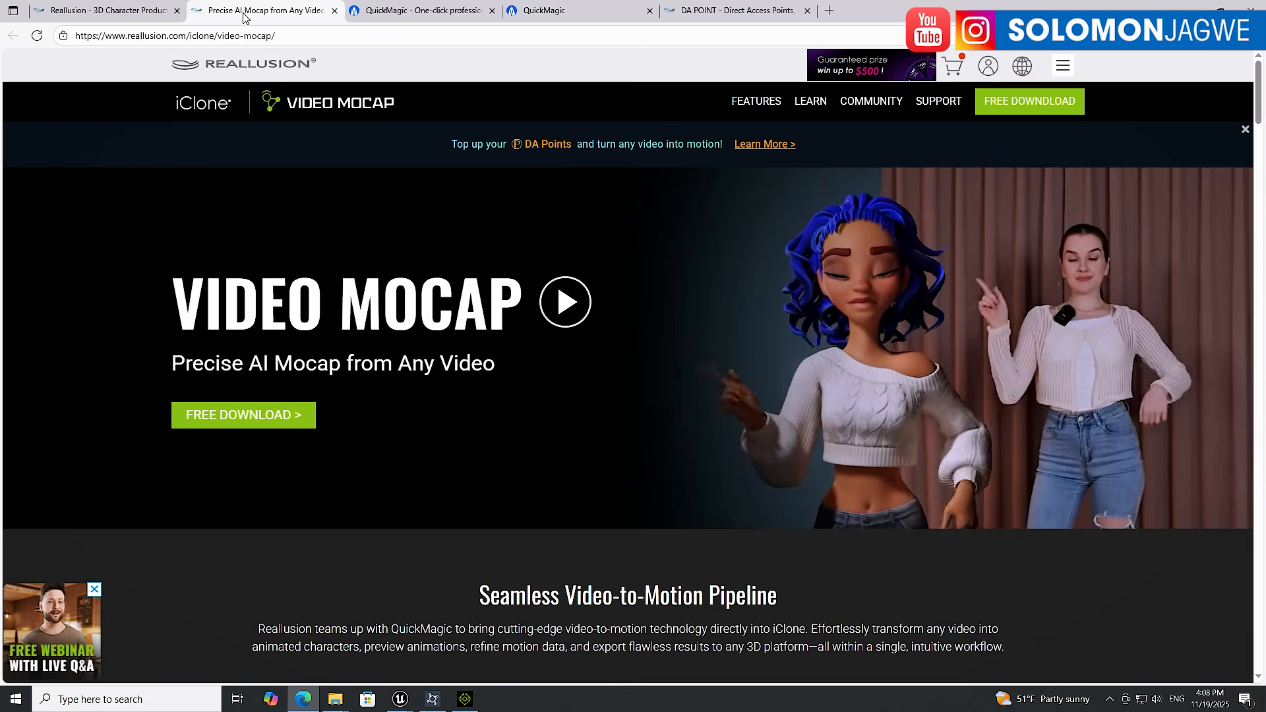
{"action": "scroll", "coordinate": [1005, 385], "scroll_direction": "down", "scroll_amount": 12}
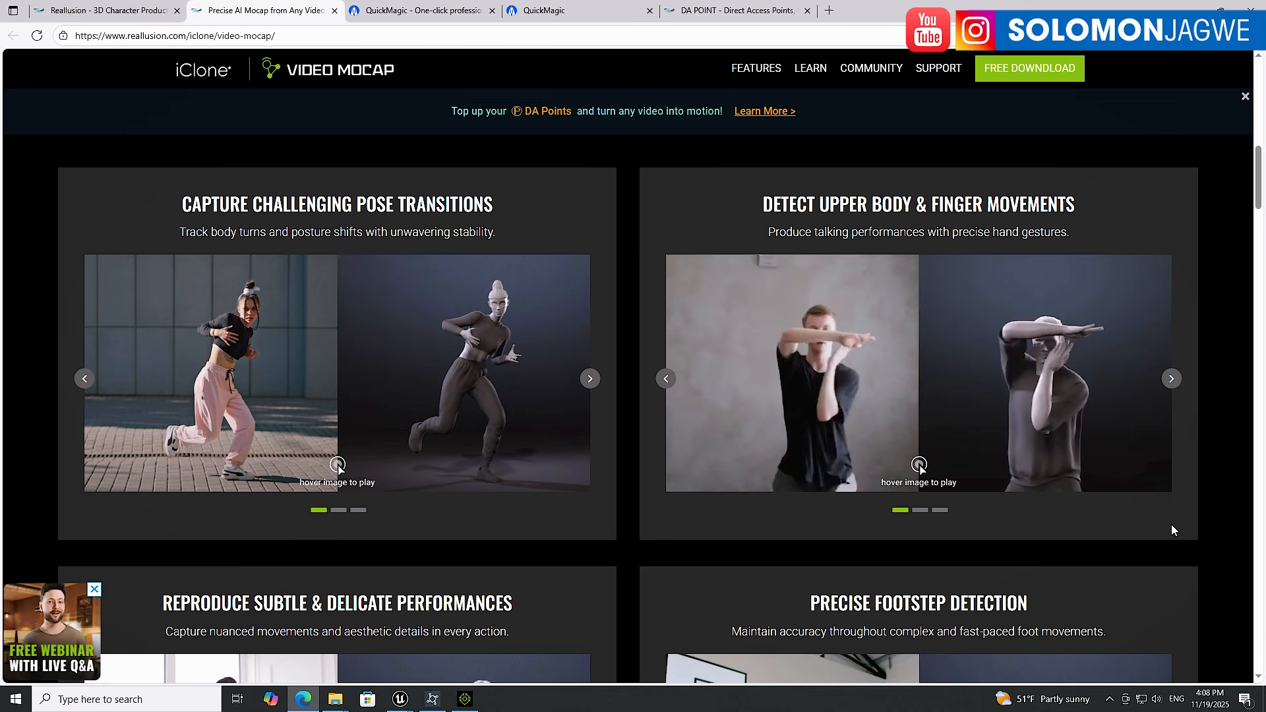
{"action": "scroll", "coordinate": [1170, 523], "scroll_direction": "down", "scroll_amount": 5}
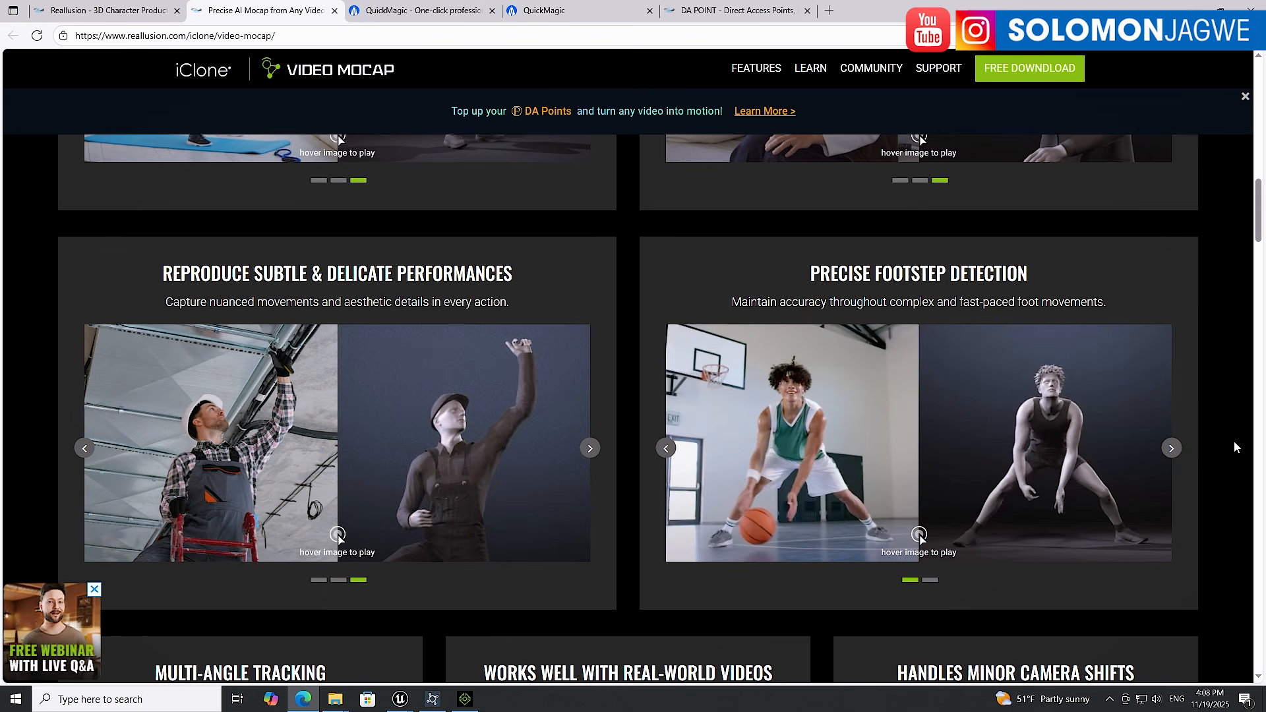
{"action": "scroll", "coordinate": [1235, 447], "scroll_direction": "down", "scroll_amount": 7}
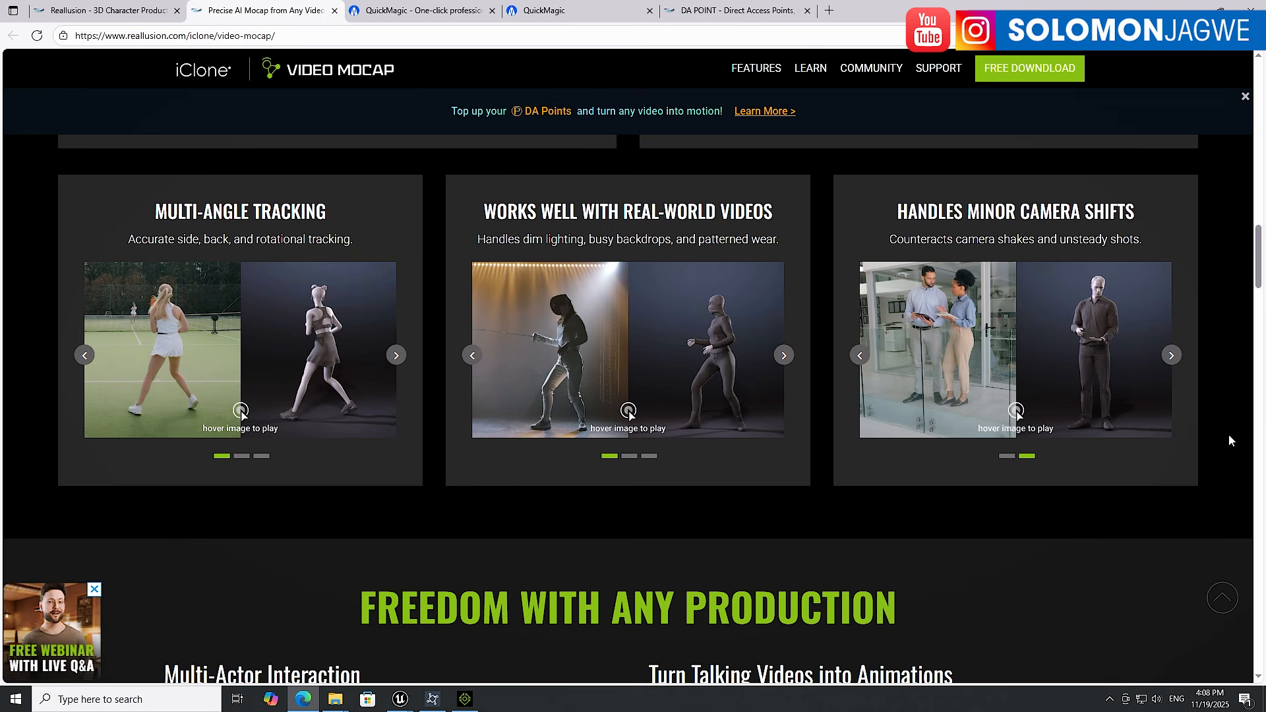
{"action": "scroll", "coordinate": [1228, 435], "scroll_direction": "down", "scroll_amount": 8}
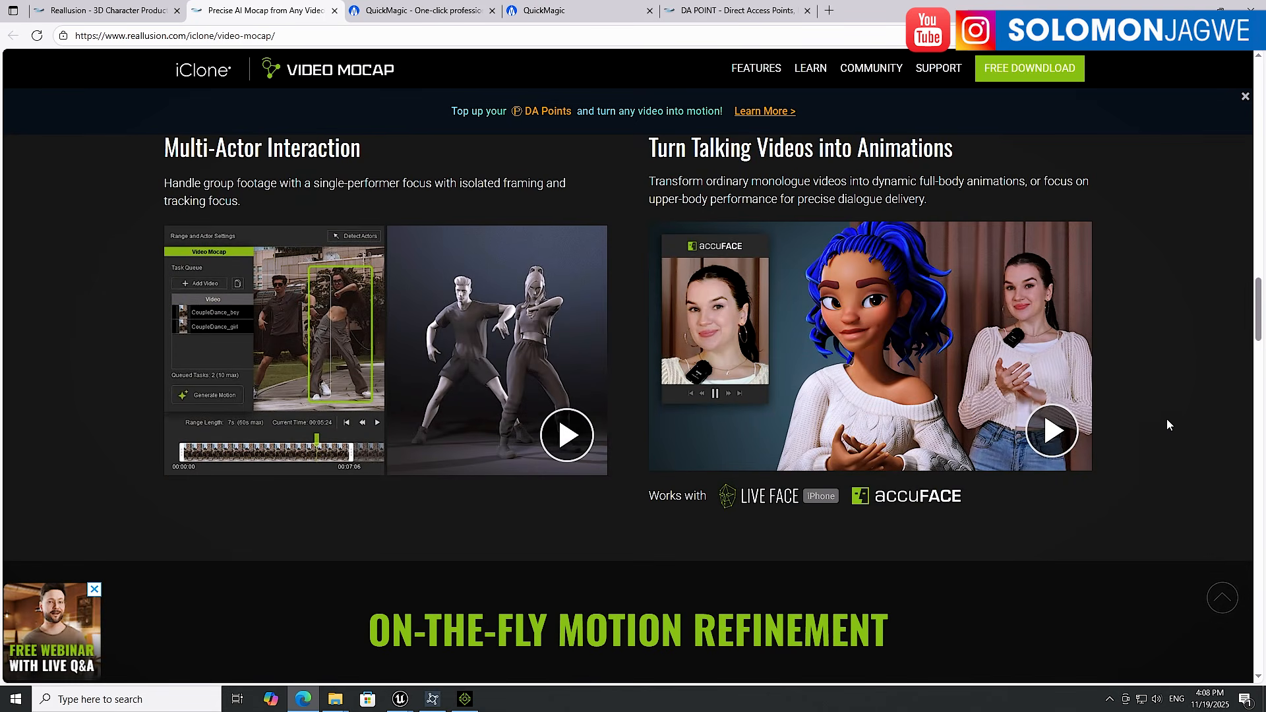
Replay the boxing animation in iClone and pause it
{"action": "left_click", "coordinate": [465, 699]}
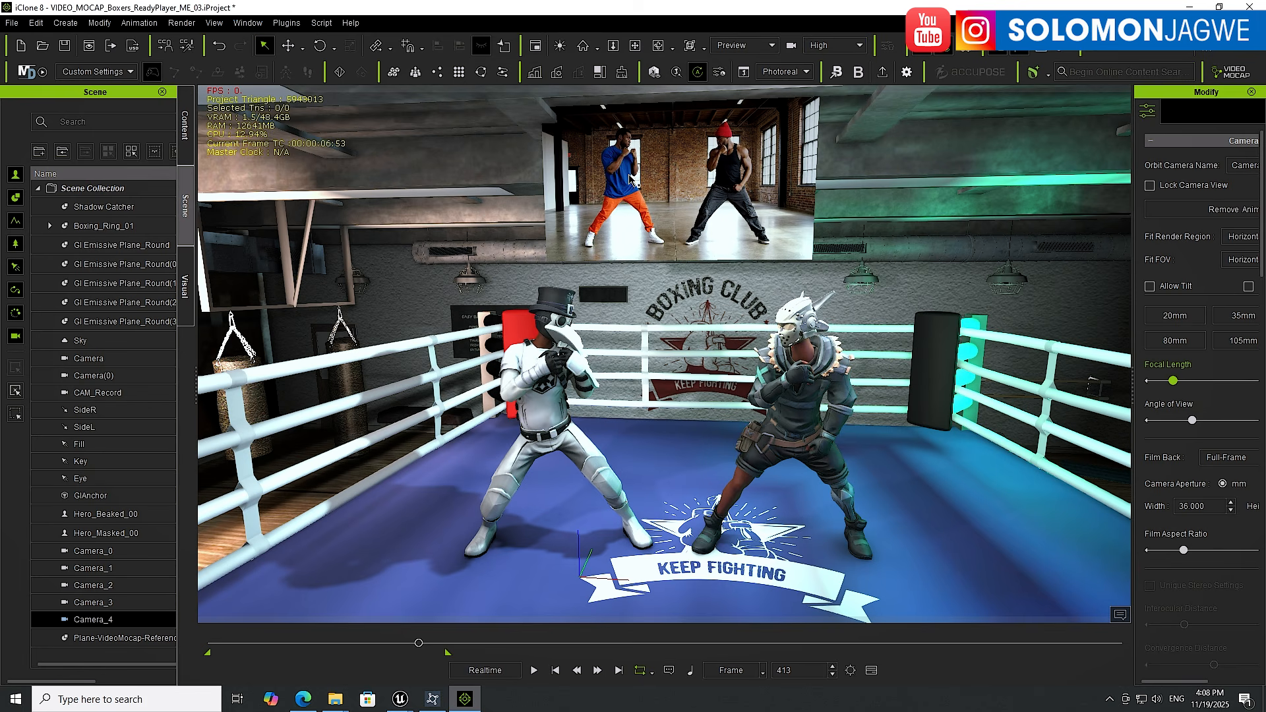
{"action": "left_click", "coordinate": [535, 670]}
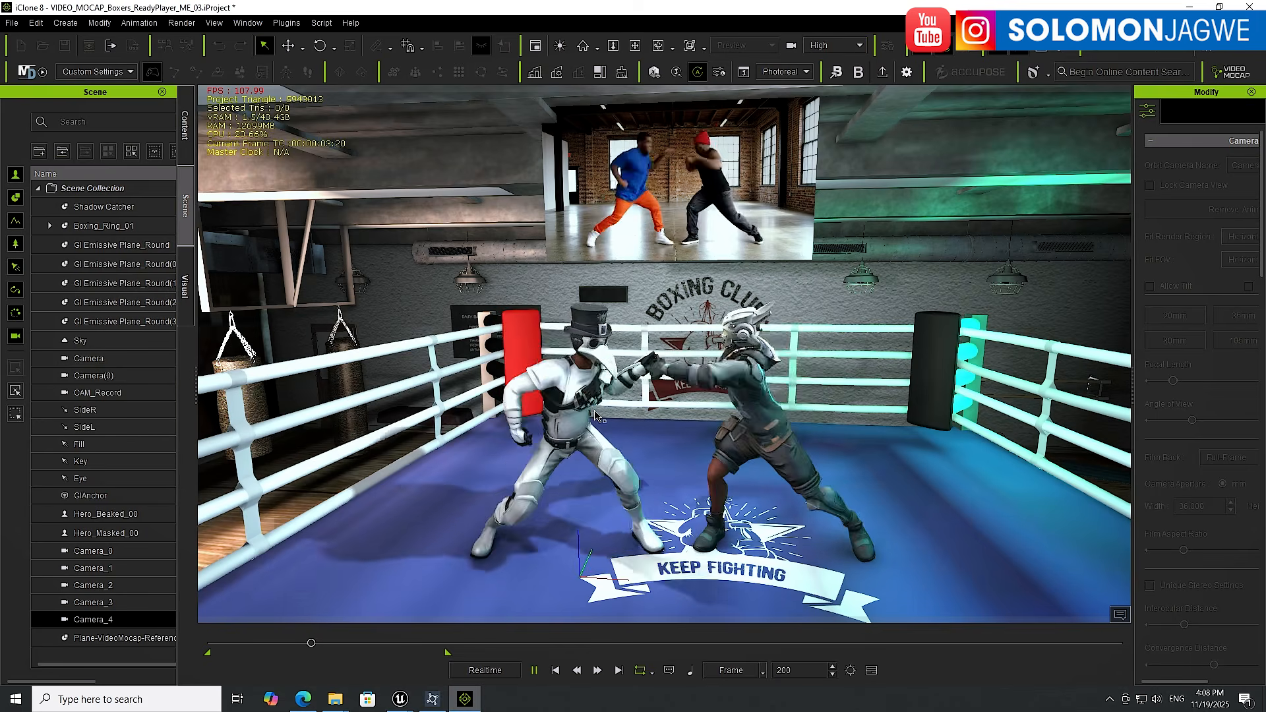
{"action": "left_click", "coordinate": [535, 670]}
Open the DA Points purchase page from iClone's available points and review the point packages
{"action": "left_click", "coordinate": [437, 703]}
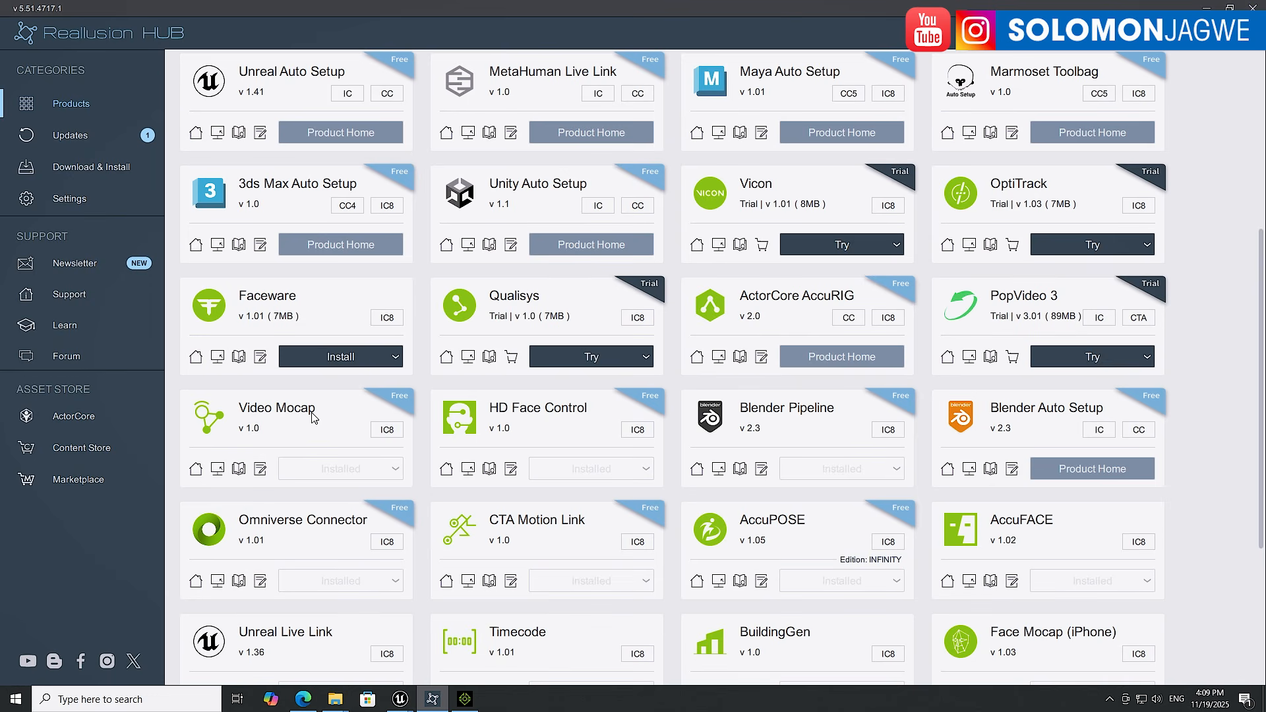
{"action": "left_click", "coordinate": [465, 699]}
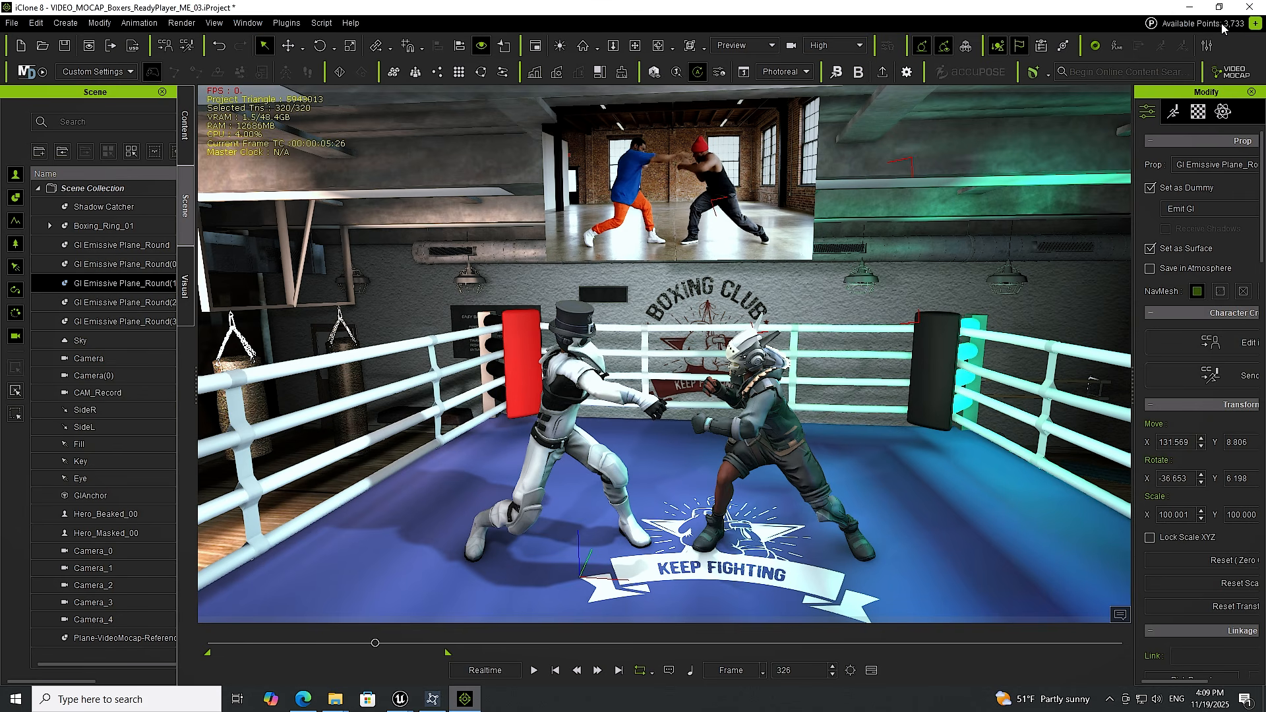
{"action": "left_click", "coordinate": [1257, 25]}
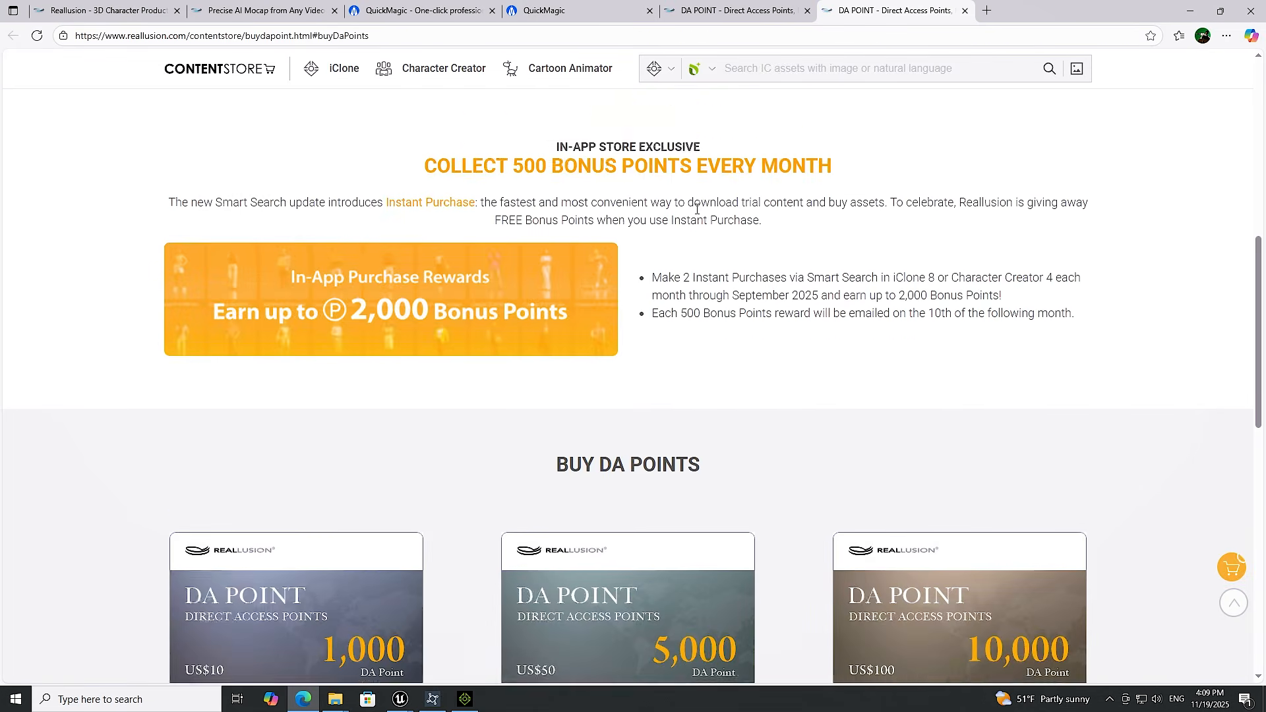
{"action": "scroll", "coordinate": [686, 224], "scroll_direction": "down", "scroll_amount": 1}
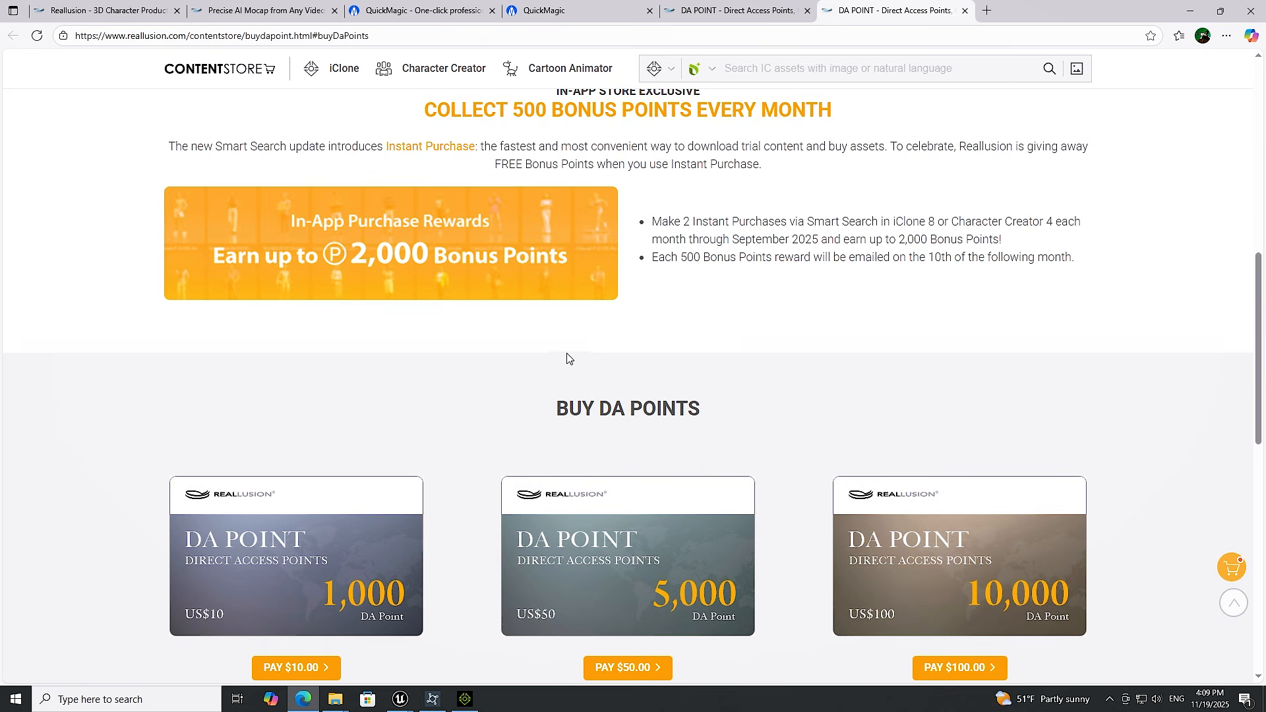
{"action": "scroll", "coordinate": [502, 356], "scroll_direction": "down", "scroll_amount": 3}
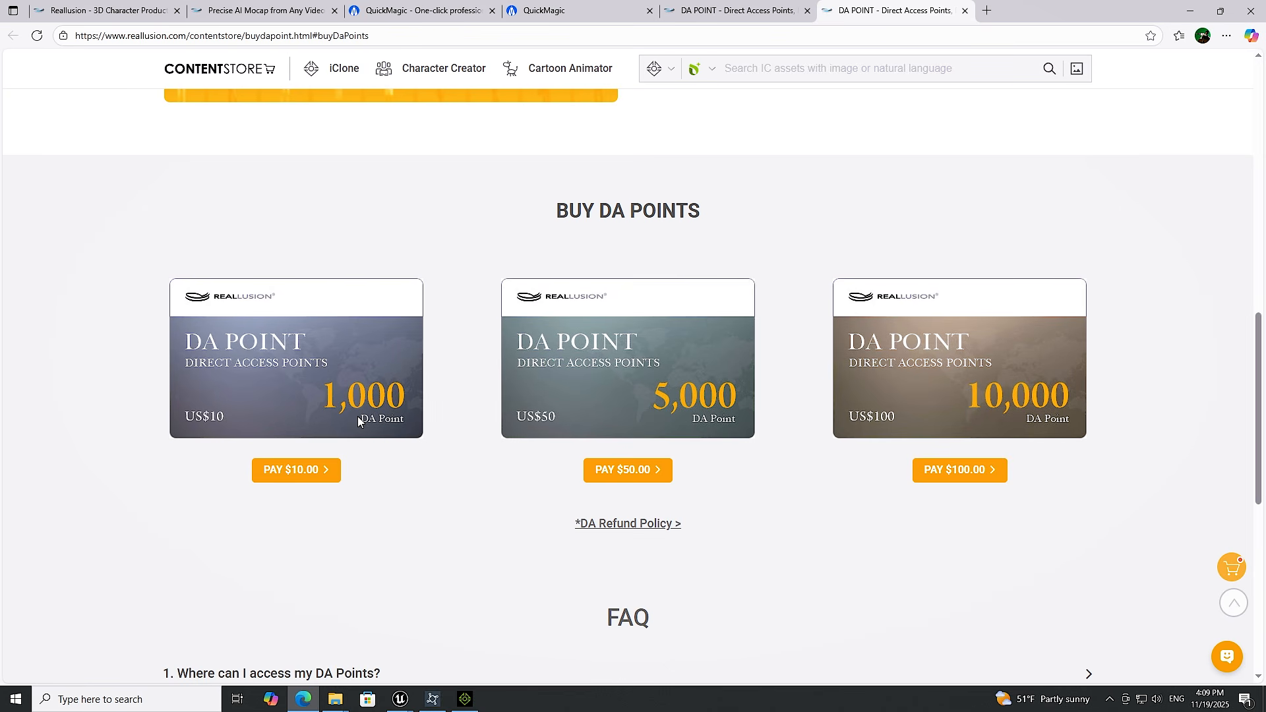
{"action": "scroll", "coordinate": [429, 422], "scroll_direction": "up", "scroll_amount": 10}
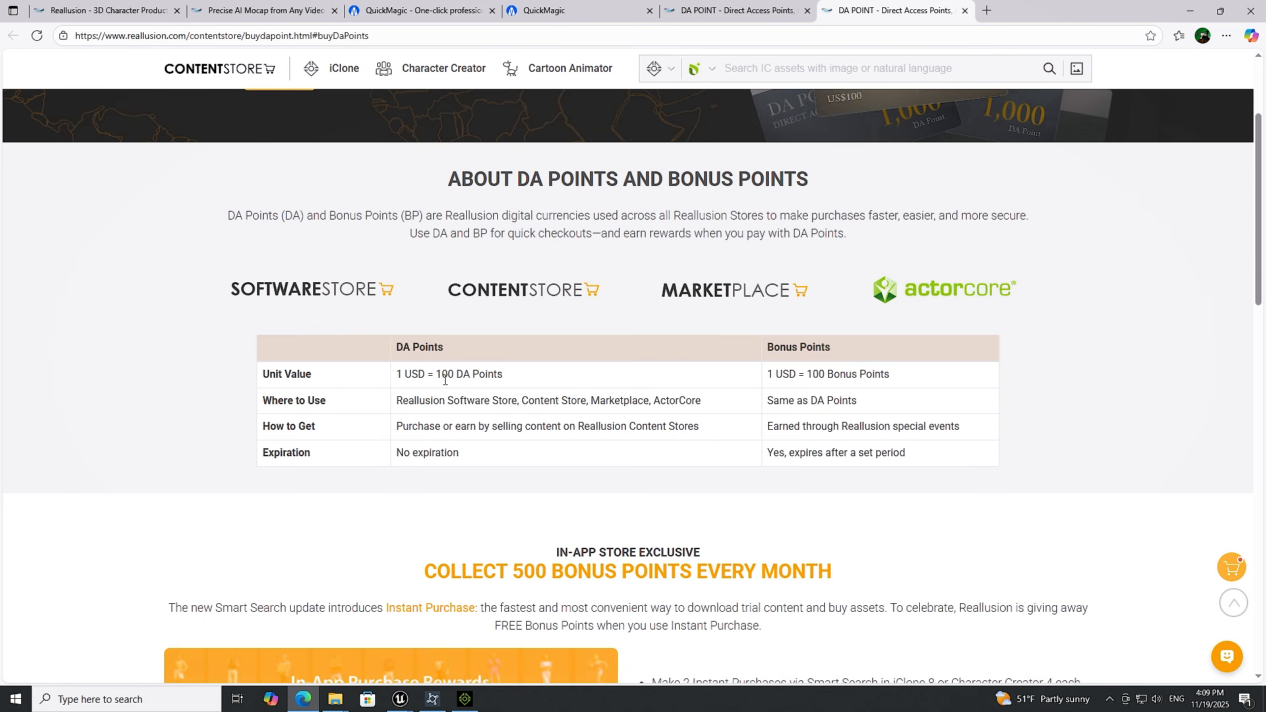
{"action": "scroll", "coordinate": [445, 380], "scroll_direction": "down", "scroll_amount": 10}
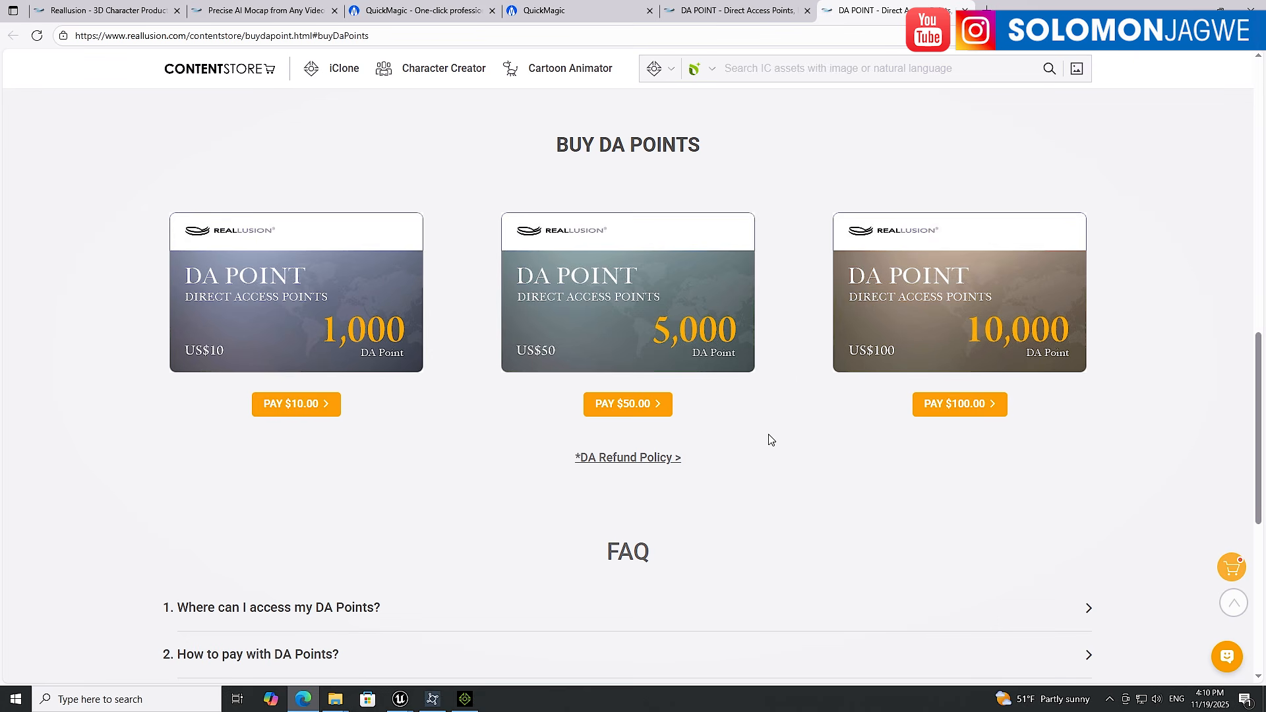
{"action": "scroll", "coordinate": [769, 440], "scroll_direction": "up", "scroll_amount": 1}
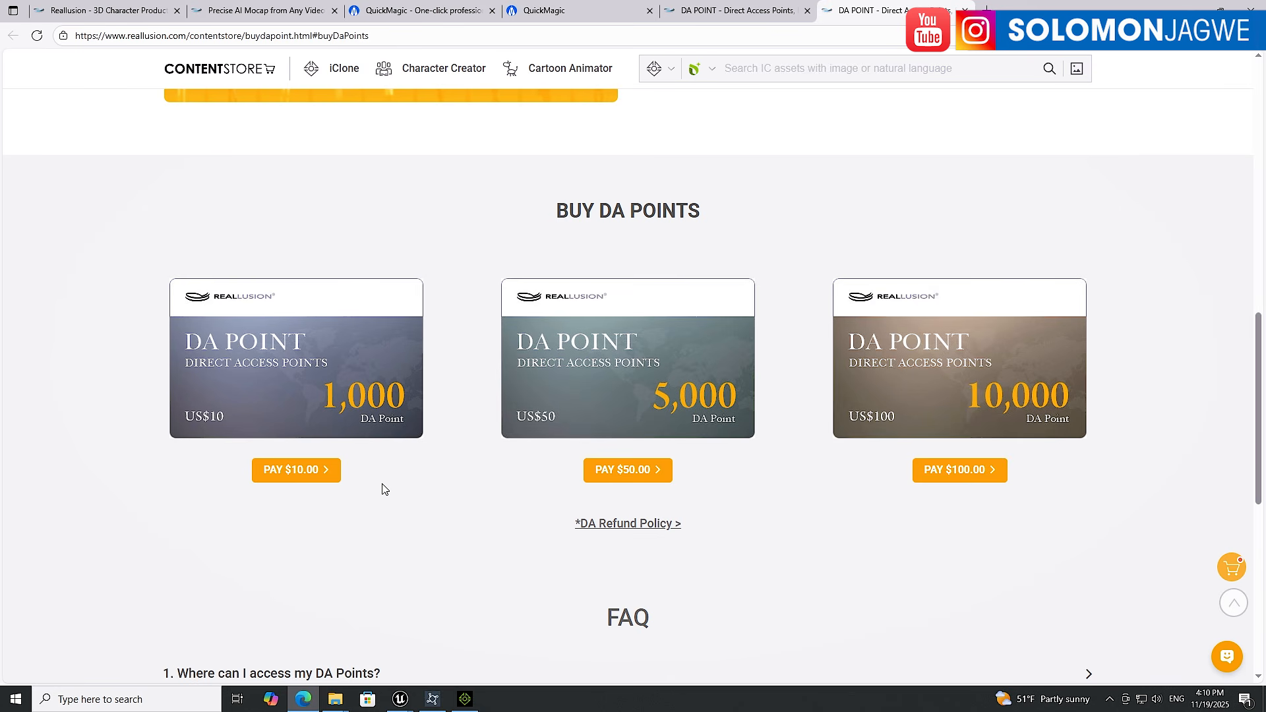
Switch back to iClone and play the boxing animation once more, then stop it
{"action": "left_click", "coordinate": [465, 699]}
{"action": "left_click", "coordinate": [539, 674]}
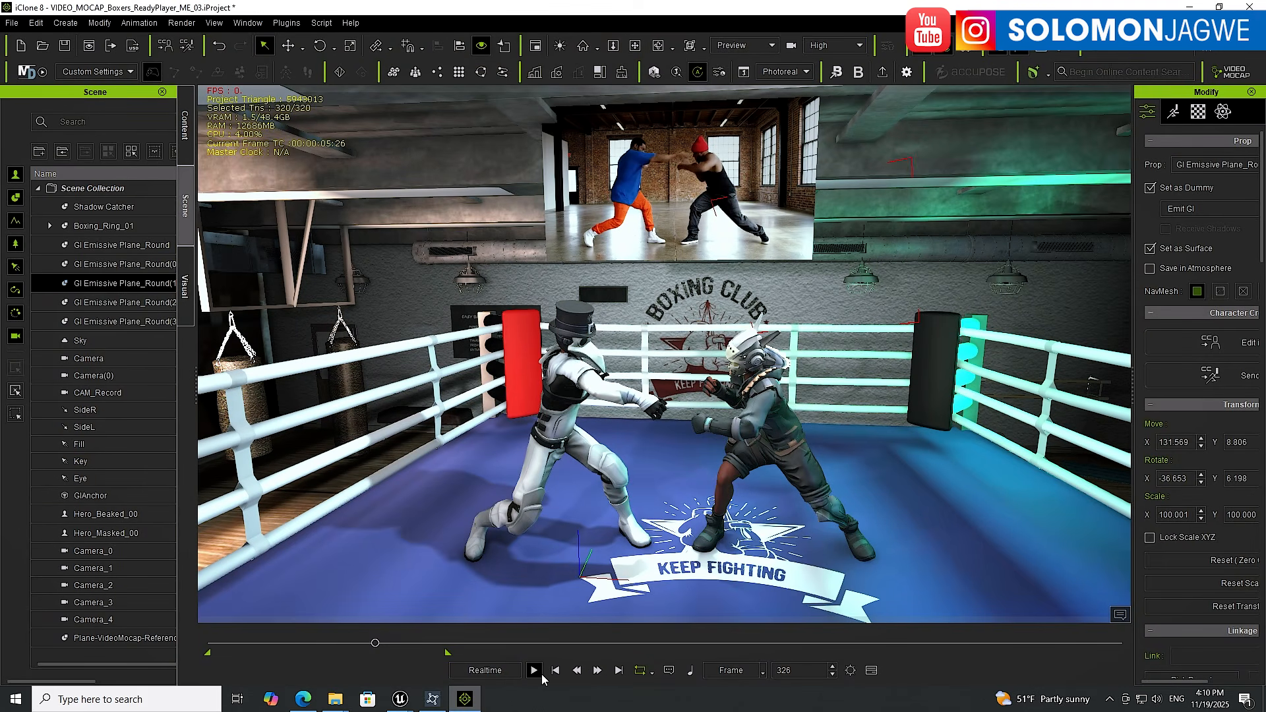
{"action": "left_click", "coordinate": [540, 675]}
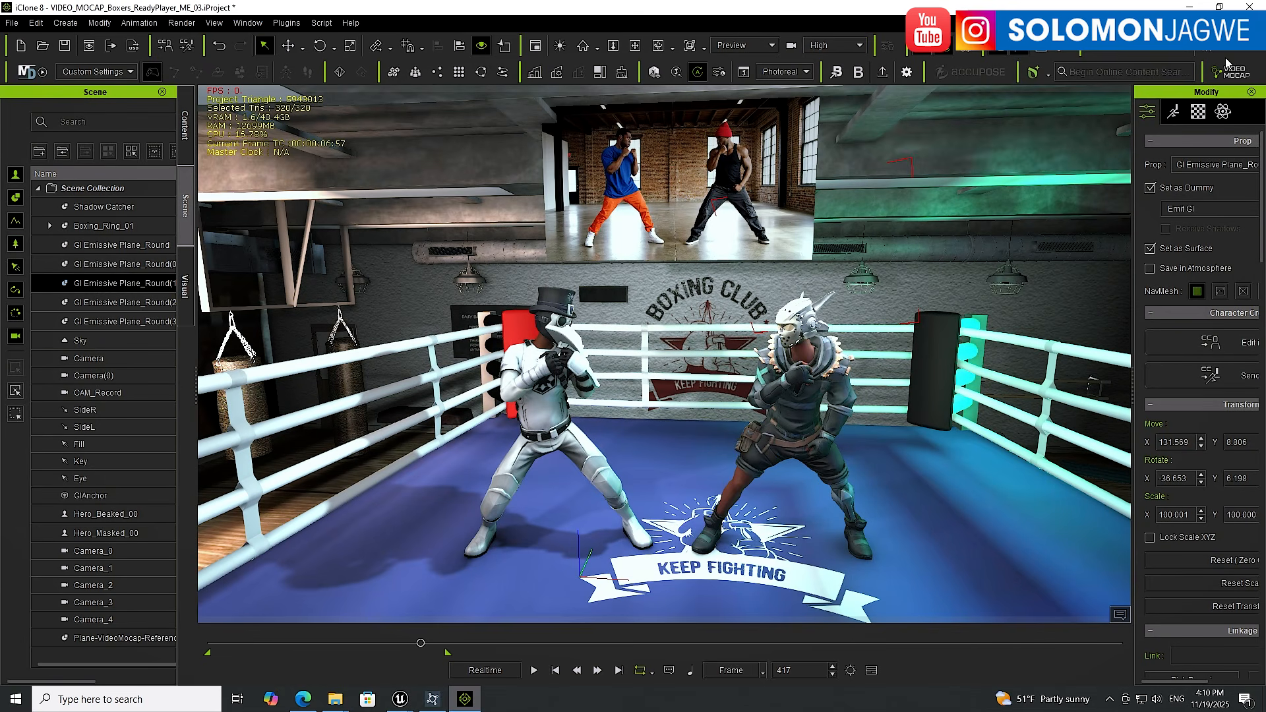
Open the Video Mocap panel from the plugins and move it beside the viewport
{"action": "mouse_move", "coordinate": [1241, 78]}
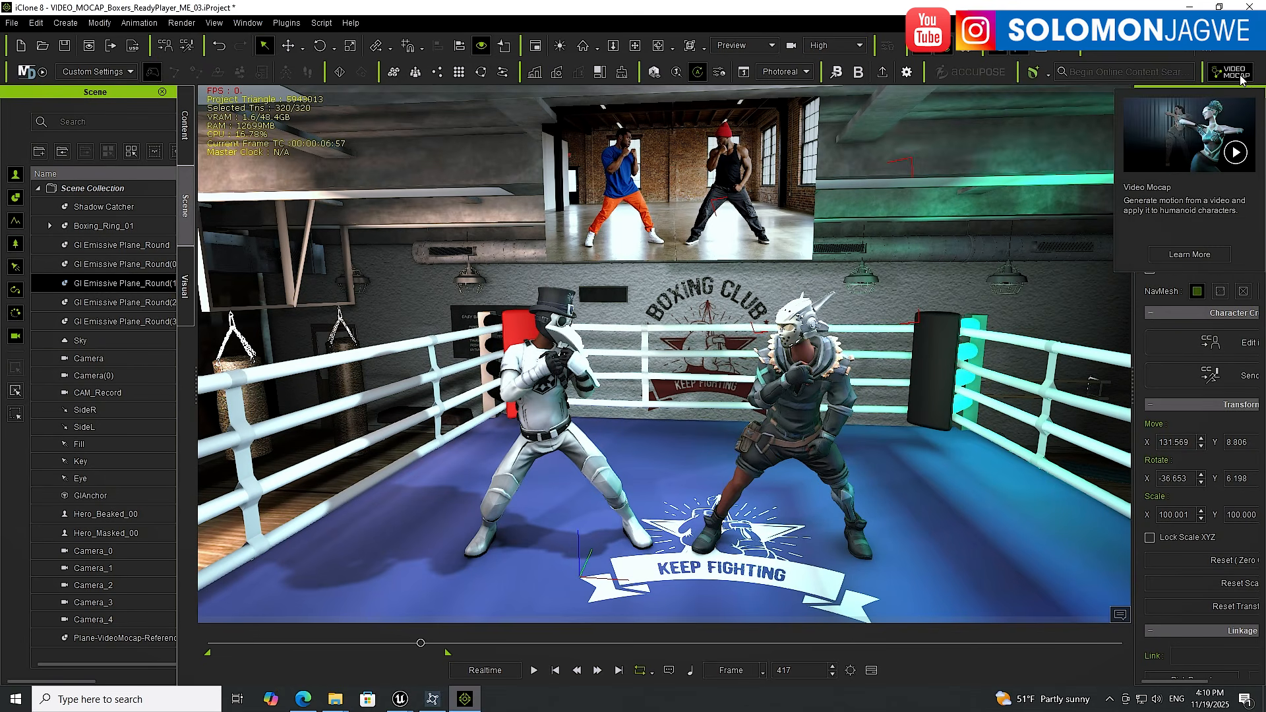
{"action": "left_click", "coordinate": [285, 26]}
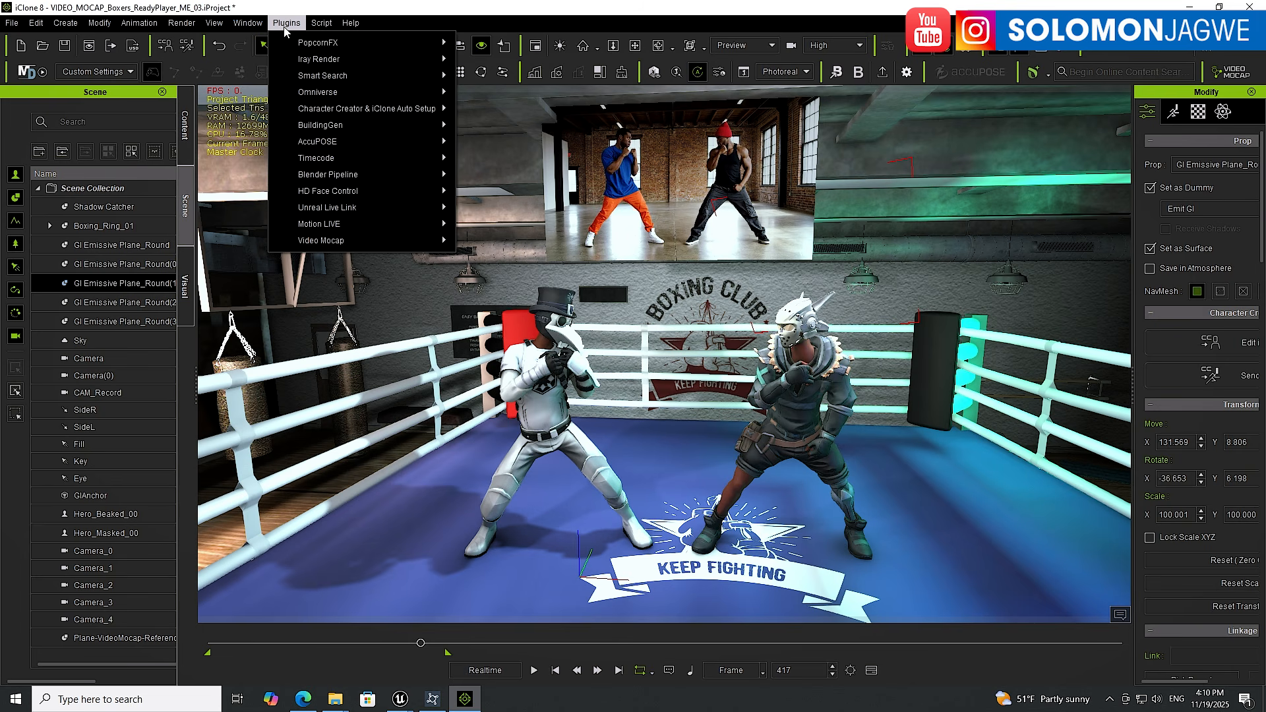
{"action": "mouse_move", "coordinate": [370, 241]}
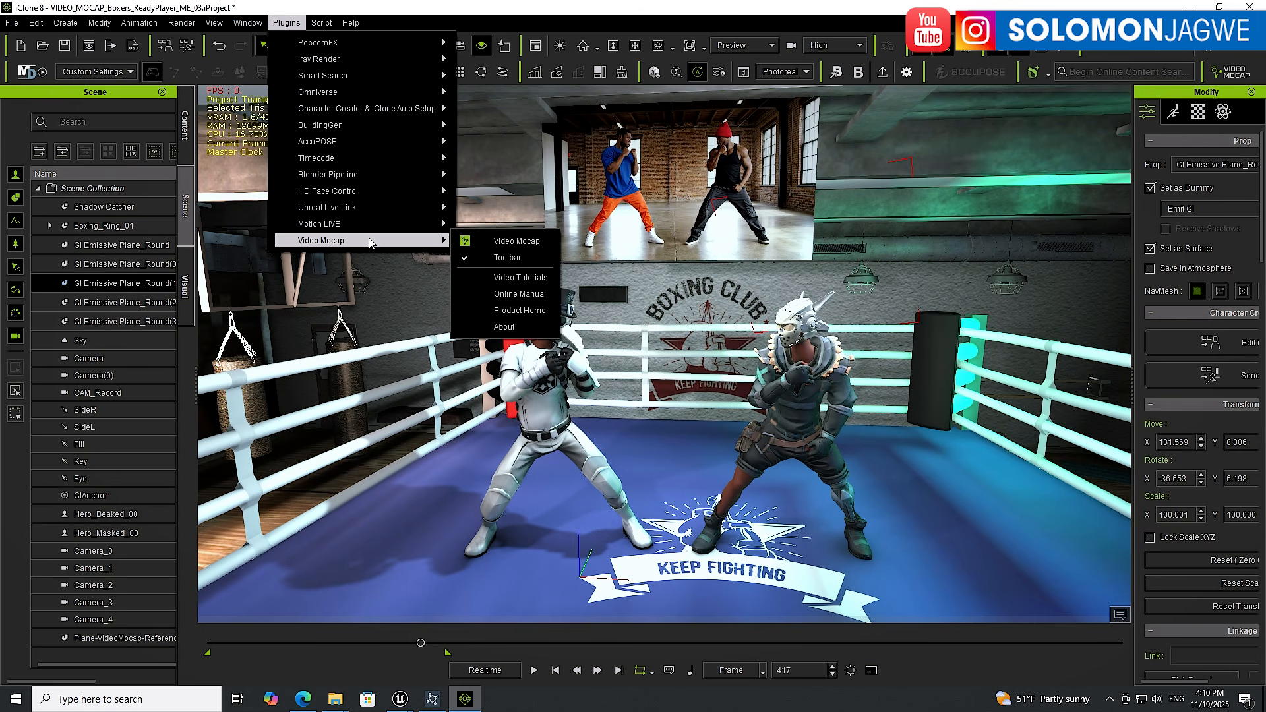
{"action": "left_click", "coordinate": [527, 241]}
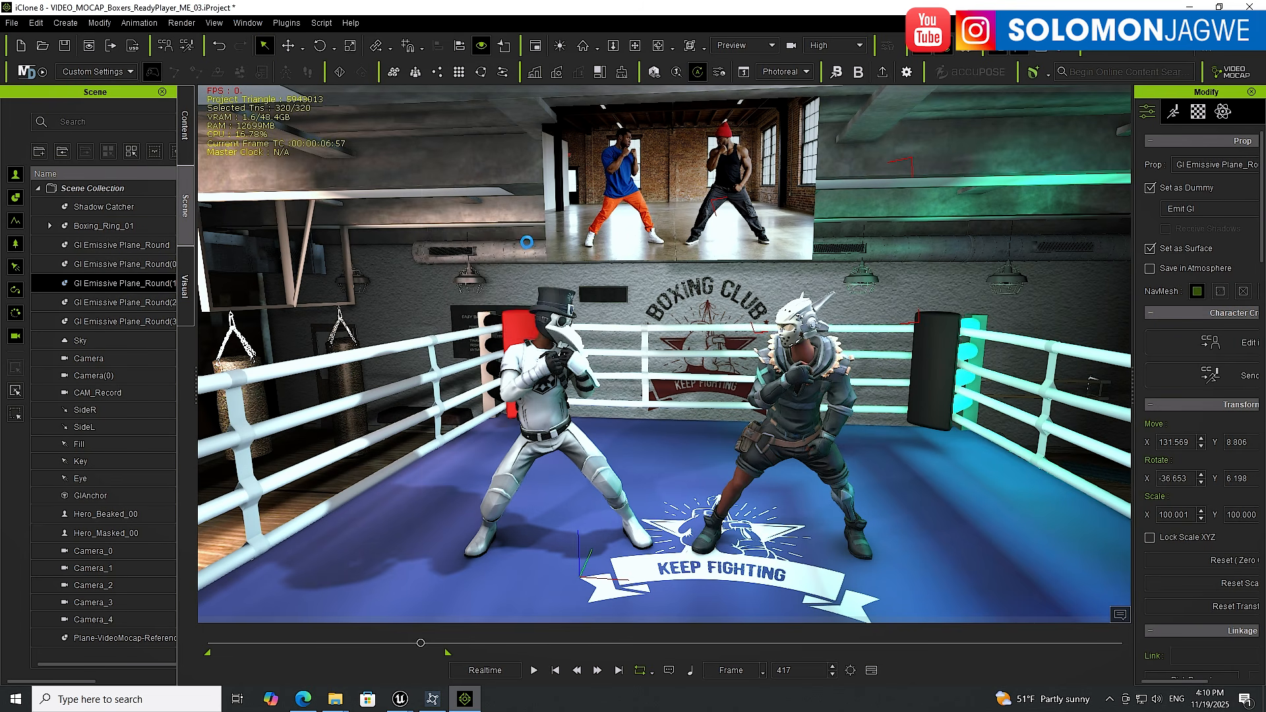
{"action": "left_click_drag", "start_coordinate": [607, 198], "coordinate": [982, 149]}
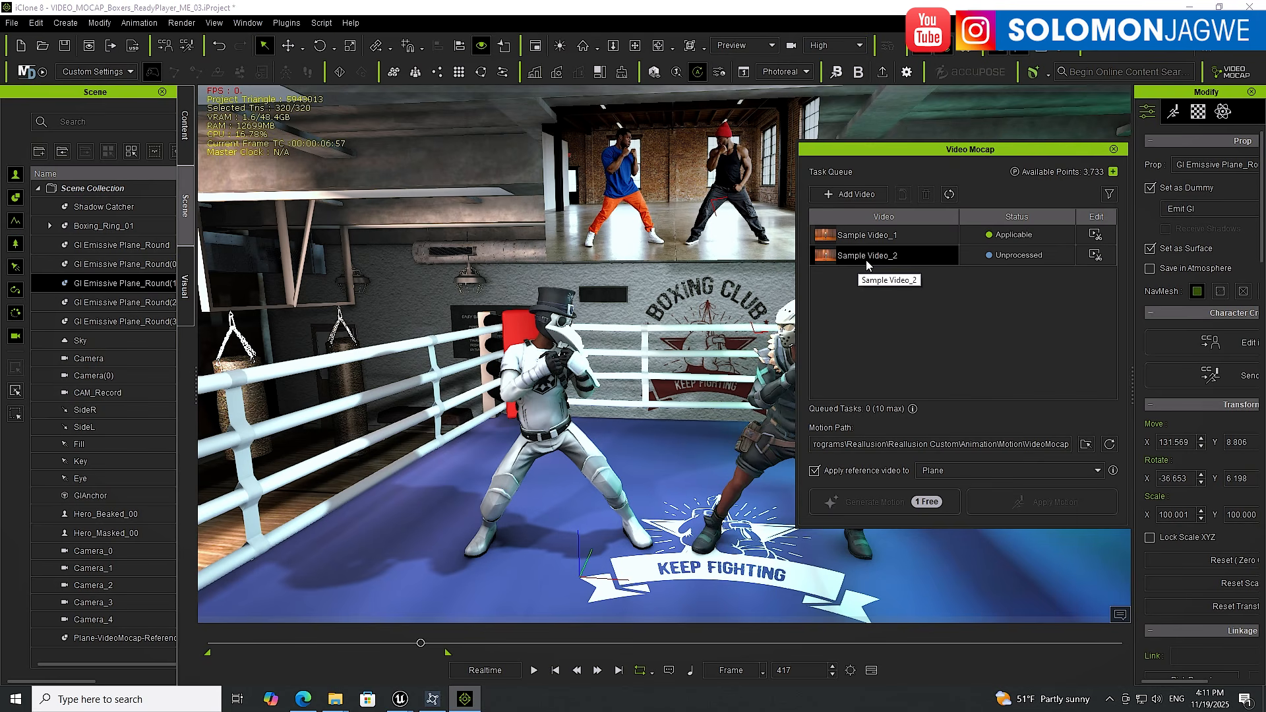
Select Sample Video_2 in the Video Mocap task queue and show the Timeline
{"action": "left_click", "coordinate": [1012, 237]}
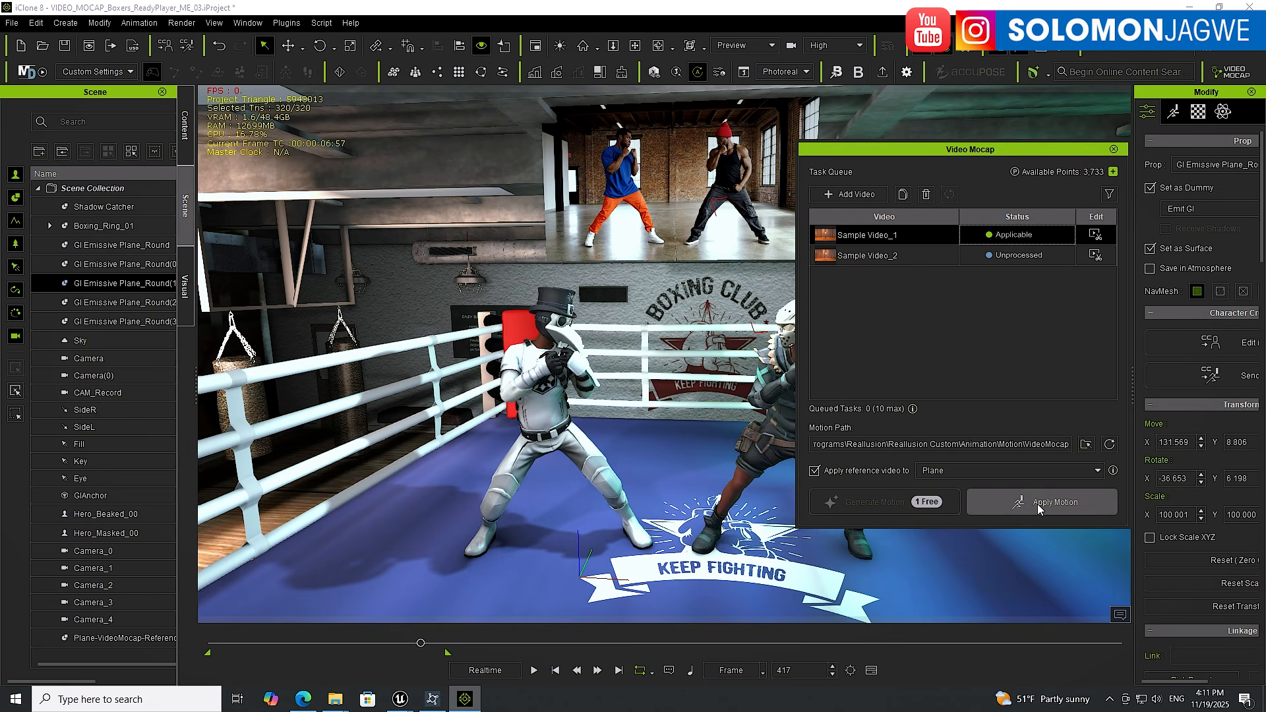
{"action": "left_click", "coordinate": [883, 257]}
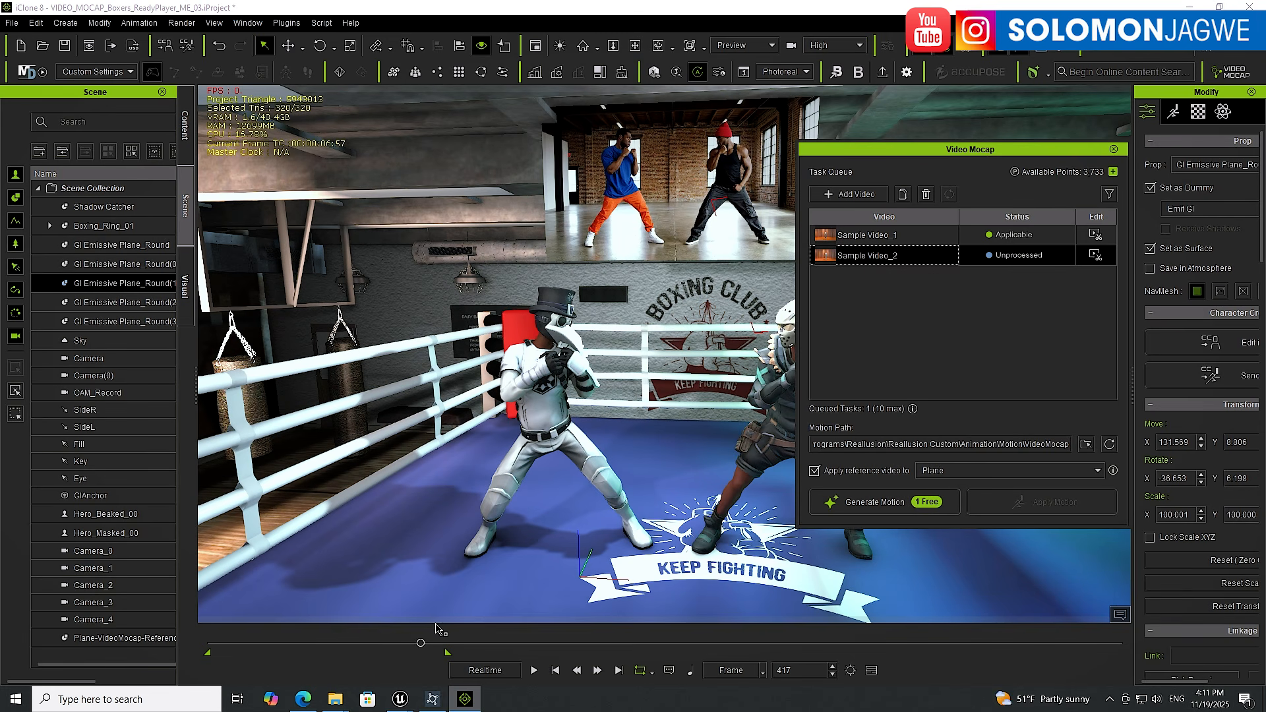
{"action": "left_click", "coordinate": [871, 671]}
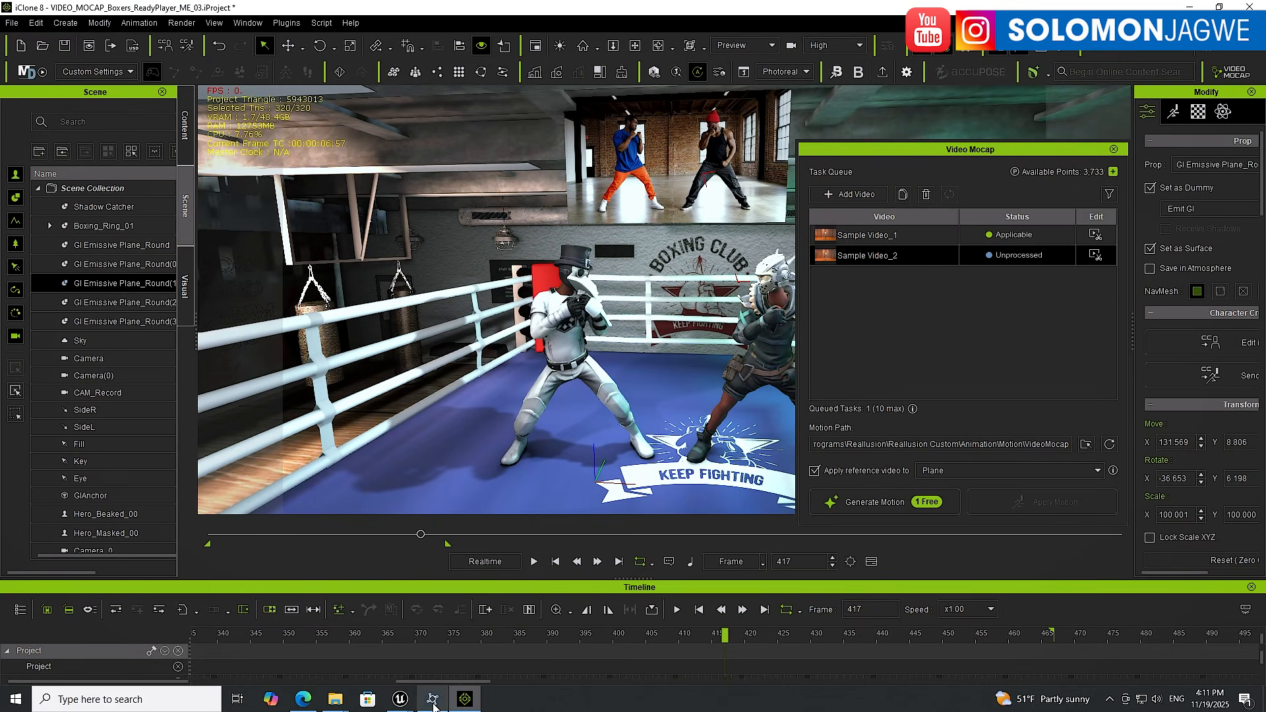
Switch to Unreal Editor, close the About dialog, and view the two boxers in the arena ring
{"action": "mouse_move", "coordinate": [400, 701]}
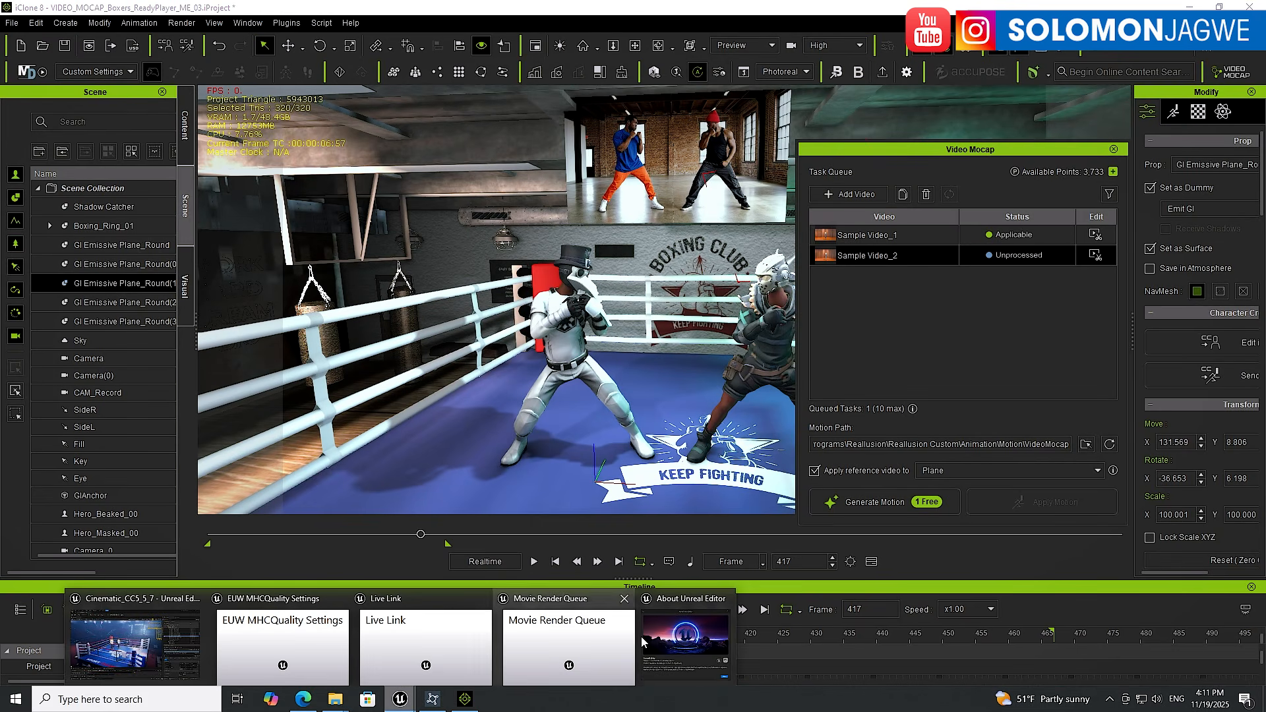
{"action": "left_click", "coordinate": [159, 641]}
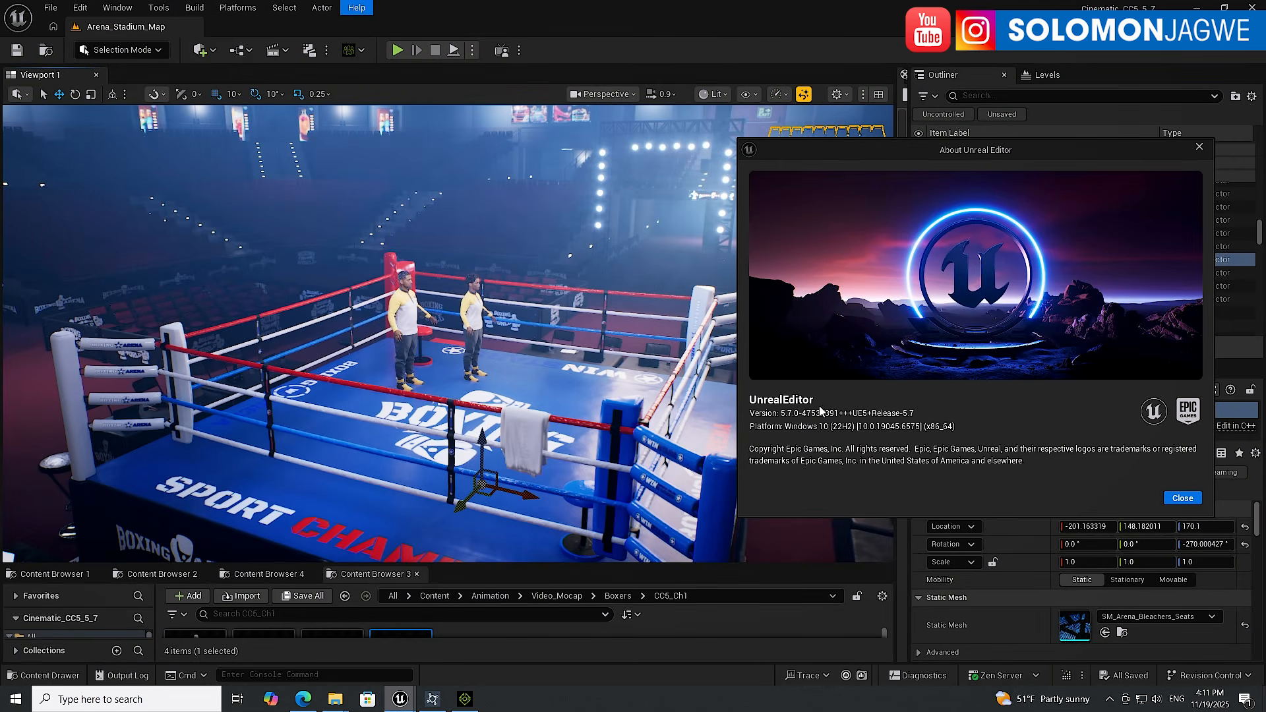
{"action": "left_click", "coordinate": [1199, 147]}
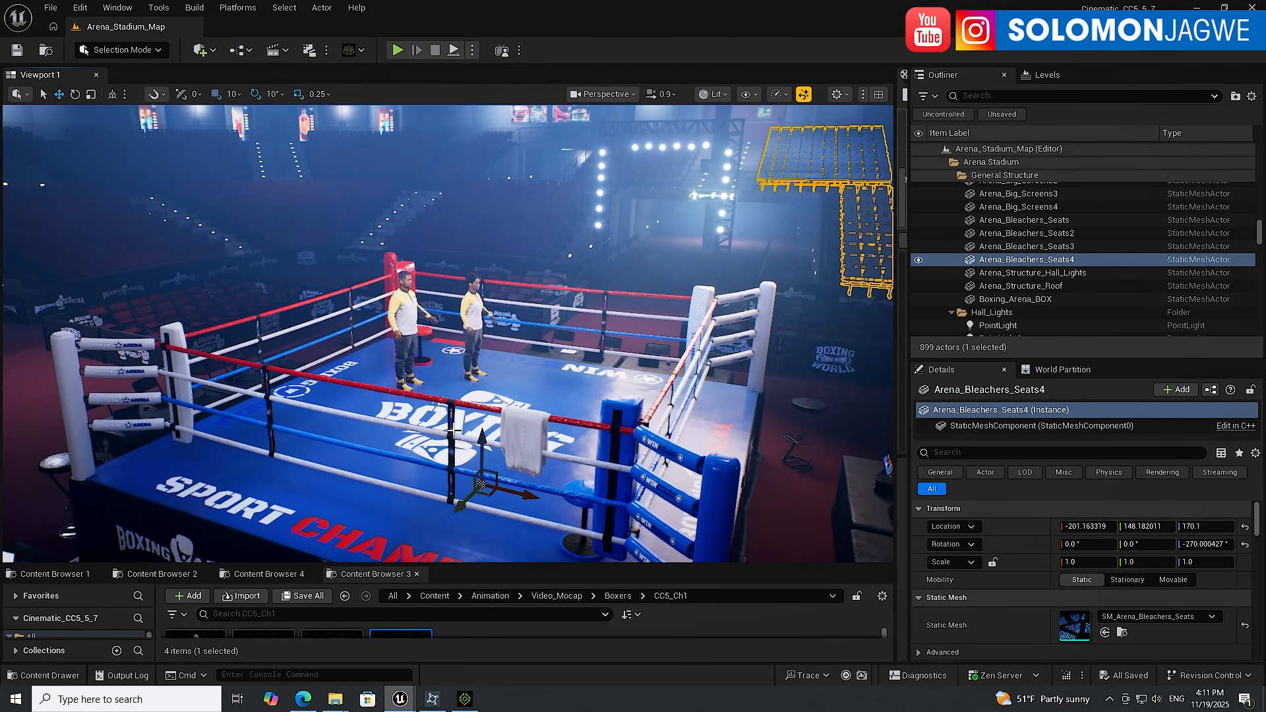
{"action": "right_click_drag", "start_coordinate": [454, 309], "coordinate": [496, 324]}
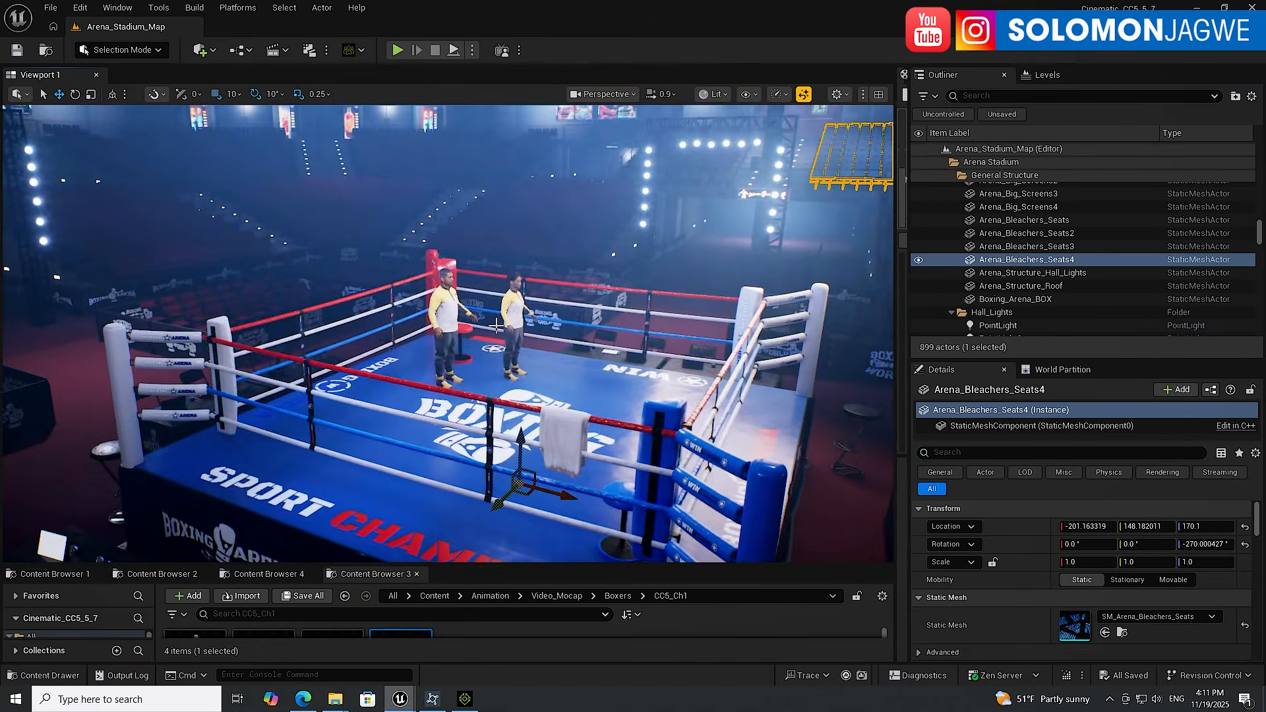
{"action": "scroll", "coordinate": [495, 322], "scroll_direction": "up", "scroll_amount": 2}
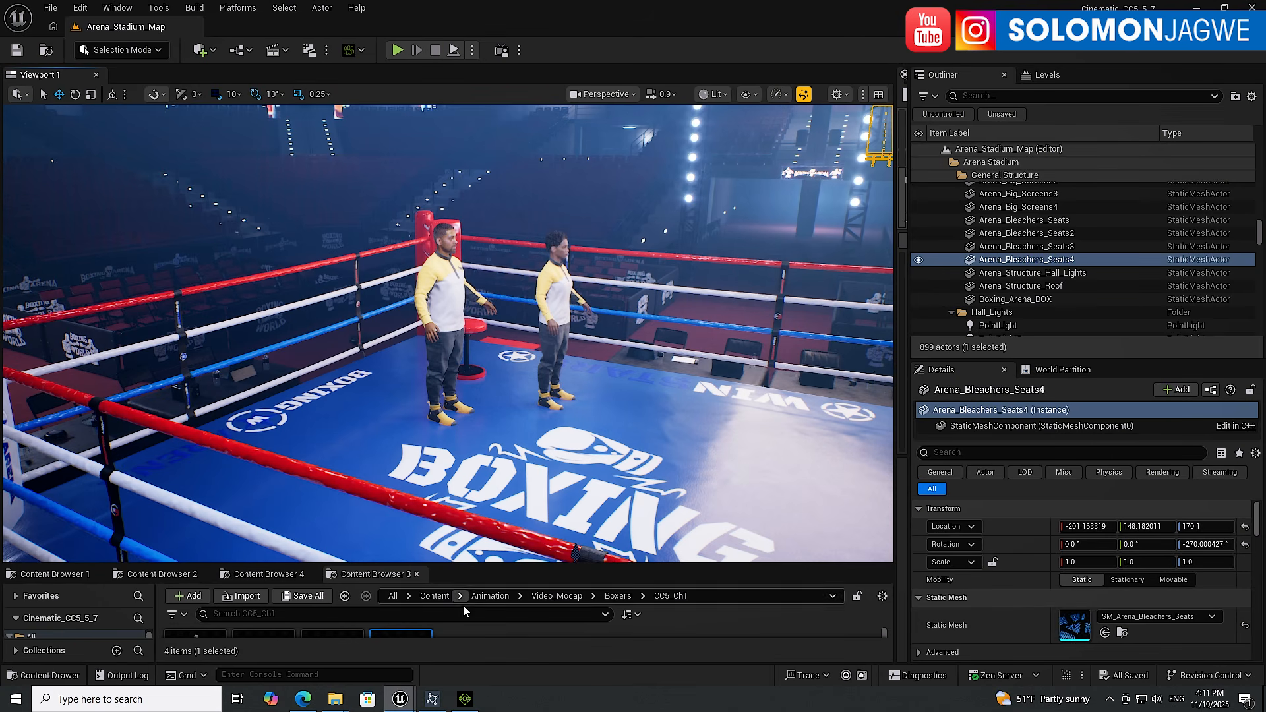
Return to iClone, rewind playback to the first frame, and enlarge the Timeline panel
{"action": "left_click", "coordinate": [466, 701]}
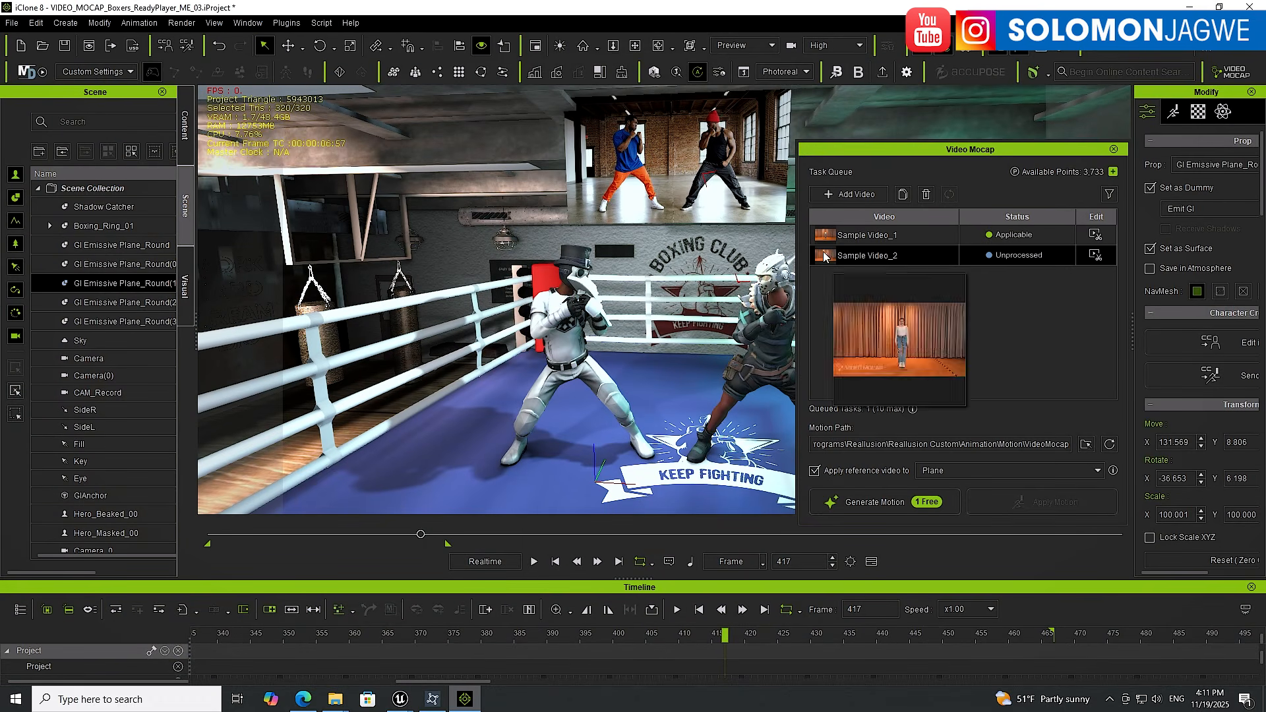
{"action": "left_click", "coordinate": [556, 562]}
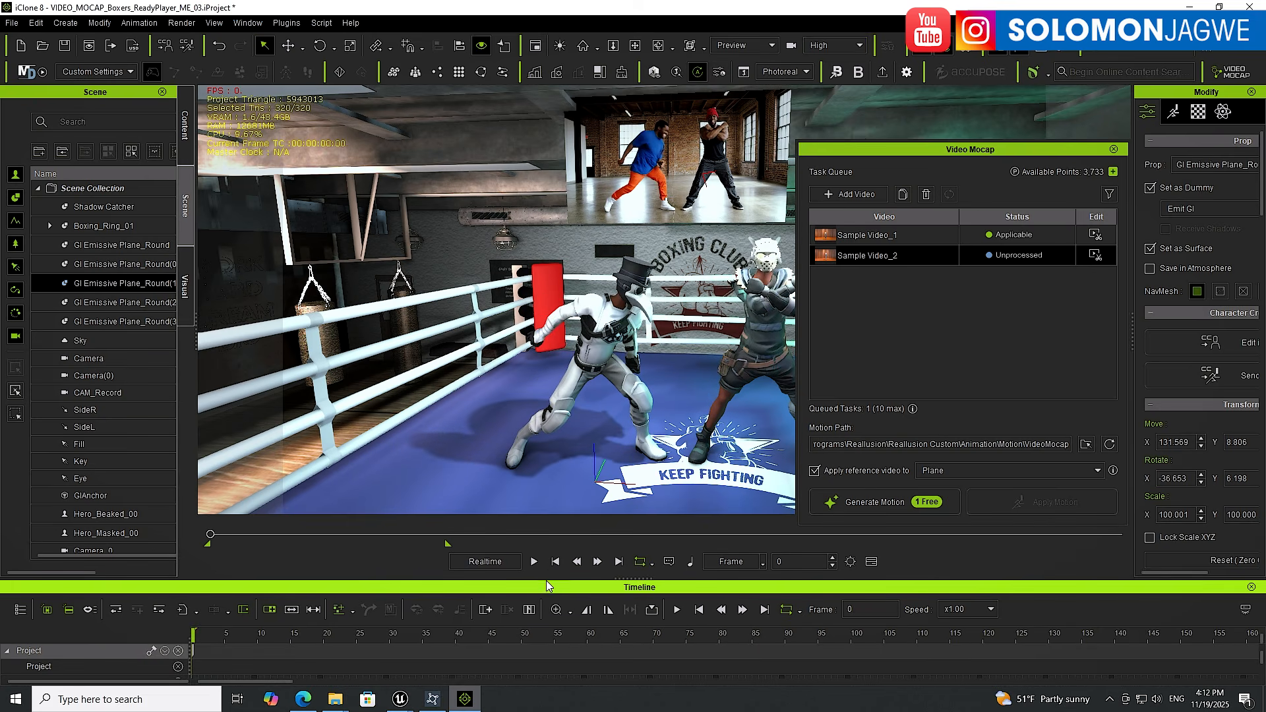
{"action": "left_click_drag", "start_coordinate": [546, 580], "coordinate": [539, 411]}
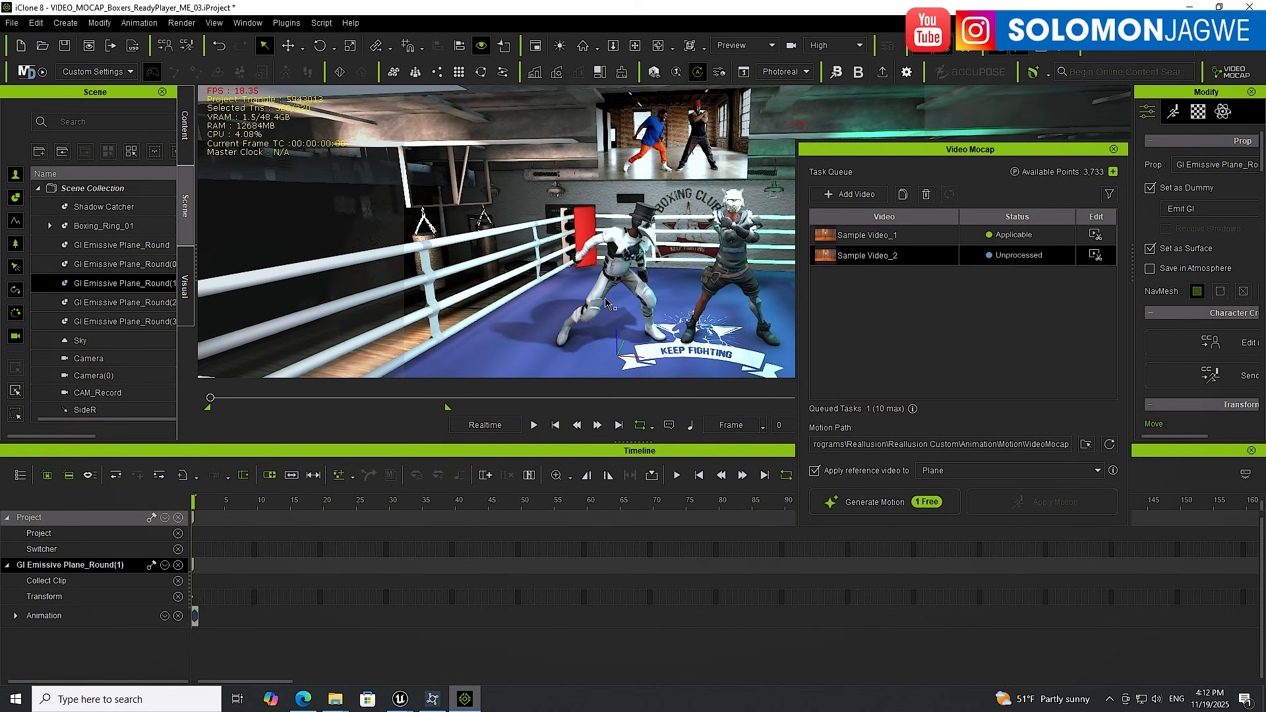
Select the beaked hero and delete its motion clip from the Timeline, then rewind to the start
{"action": "left_click", "coordinate": [628, 263]}
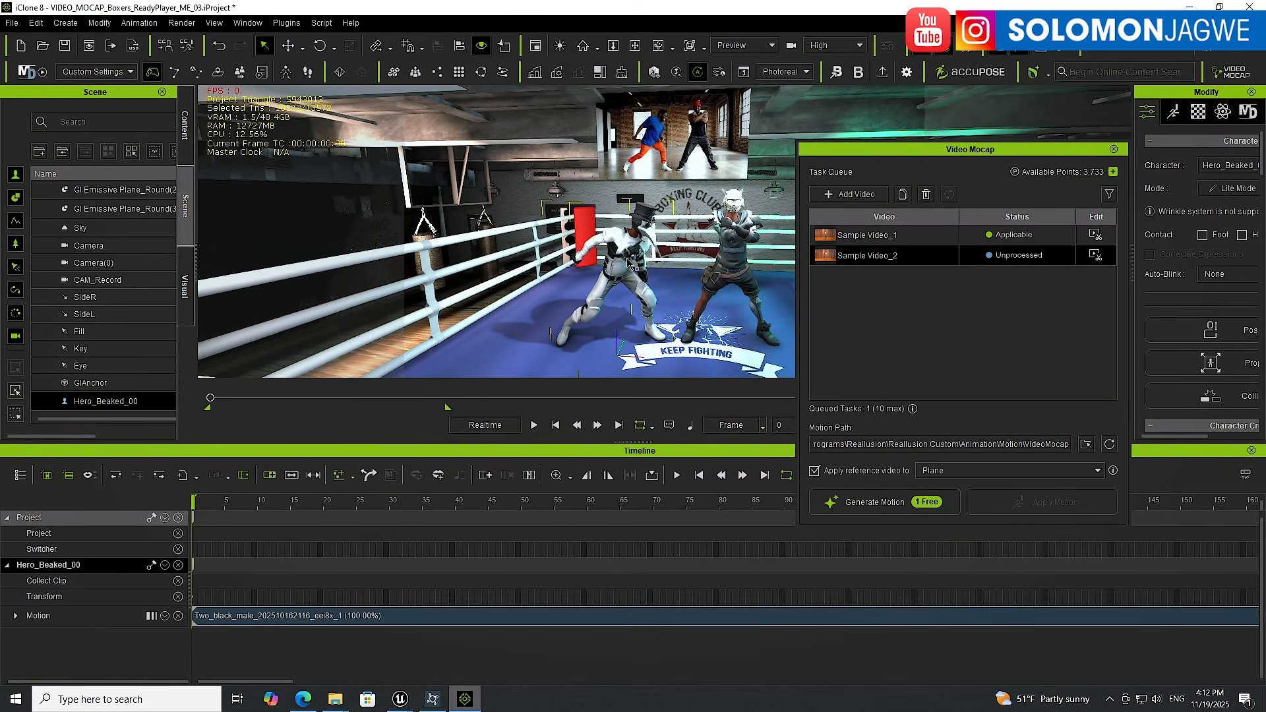
{"action": "left_click", "coordinate": [530, 615]}
{"action": "key", "text": "Delete"}
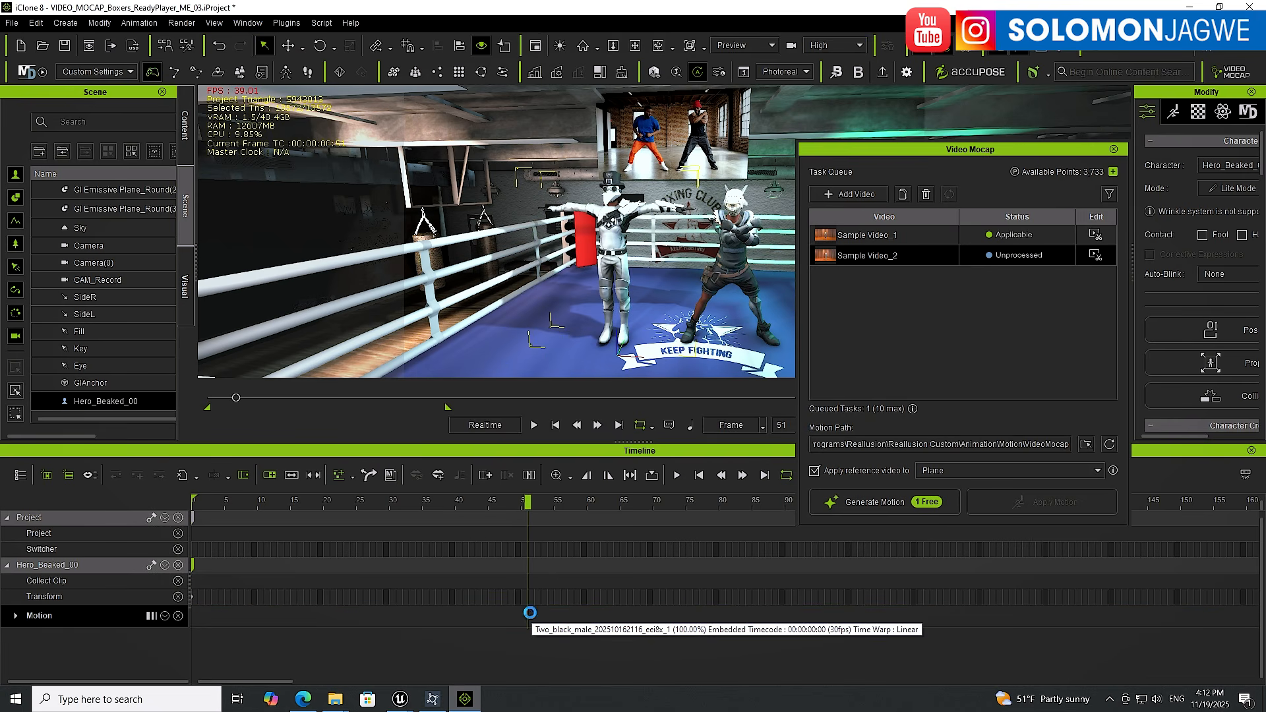
{"action": "left_click", "coordinate": [555, 425]}
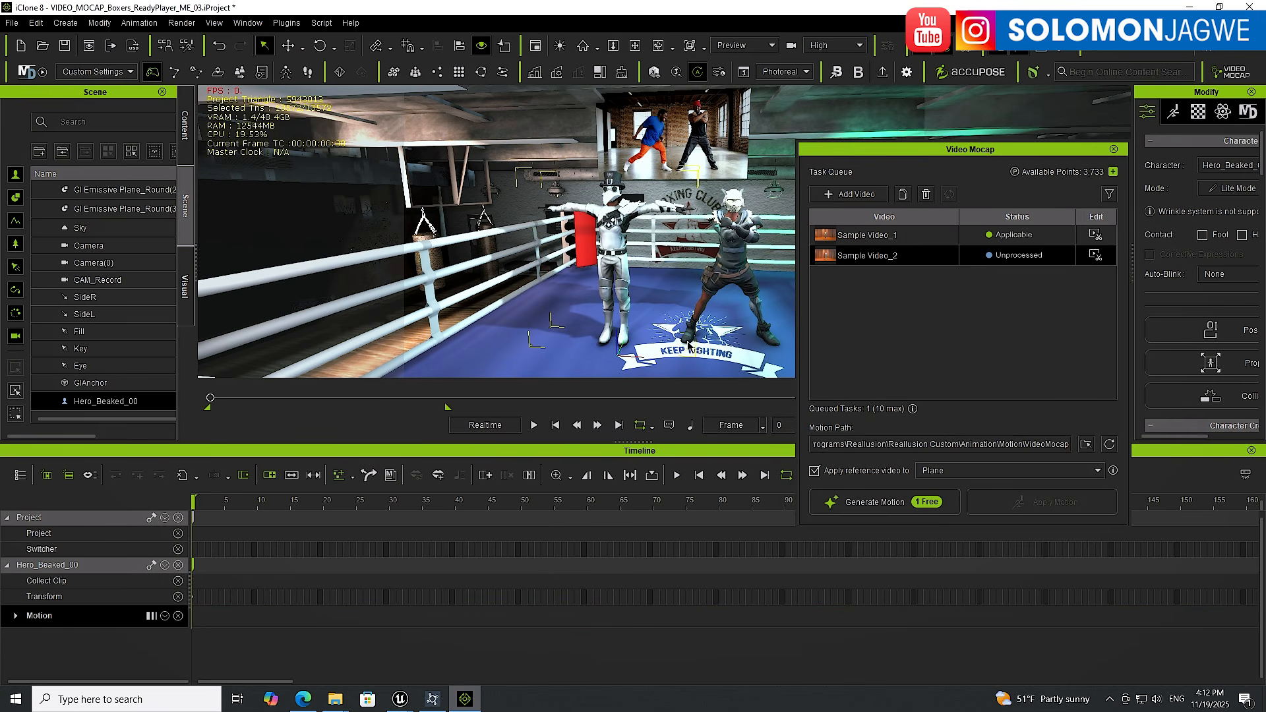
Select the masked hero and delete its motion clip from the Timeline
{"action": "left_click", "coordinate": [739, 260]}
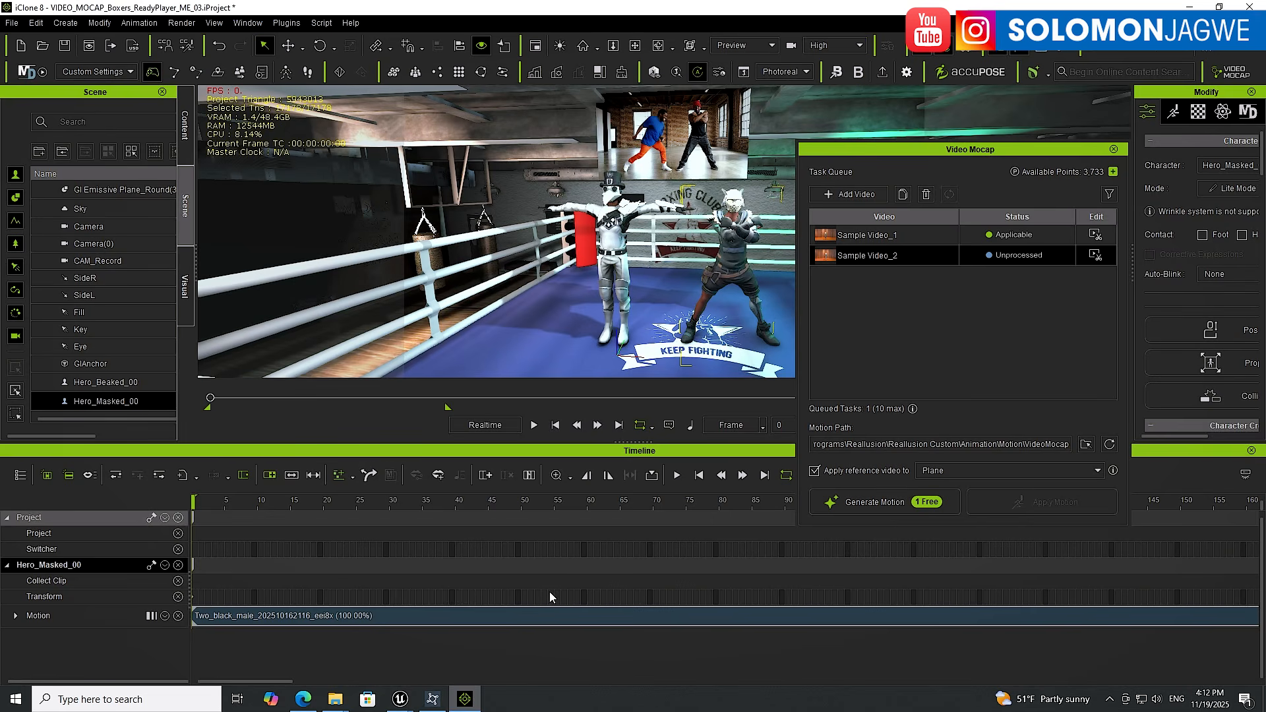
{"action": "left_click", "coordinate": [524, 622]}
{"action": "key", "text": "Delete"}
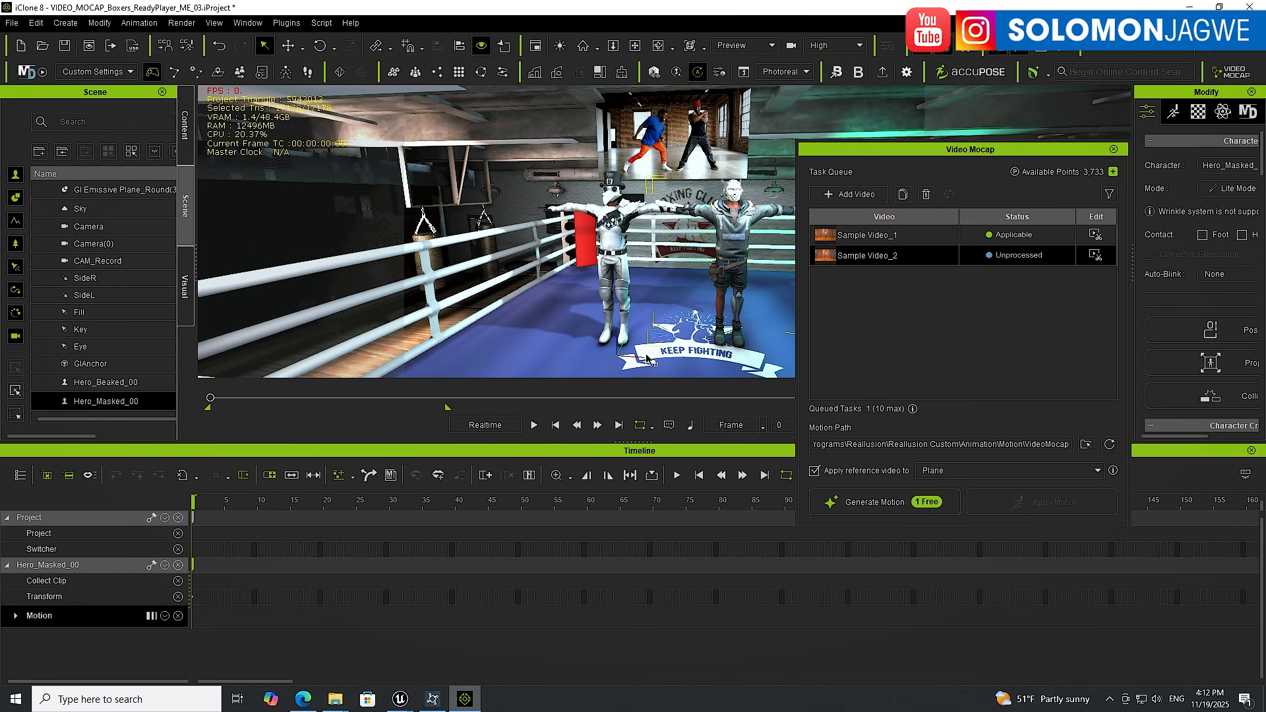
Shrink the Timeline panel back to its smaller size
{"action": "left_click", "coordinate": [860, 46]}
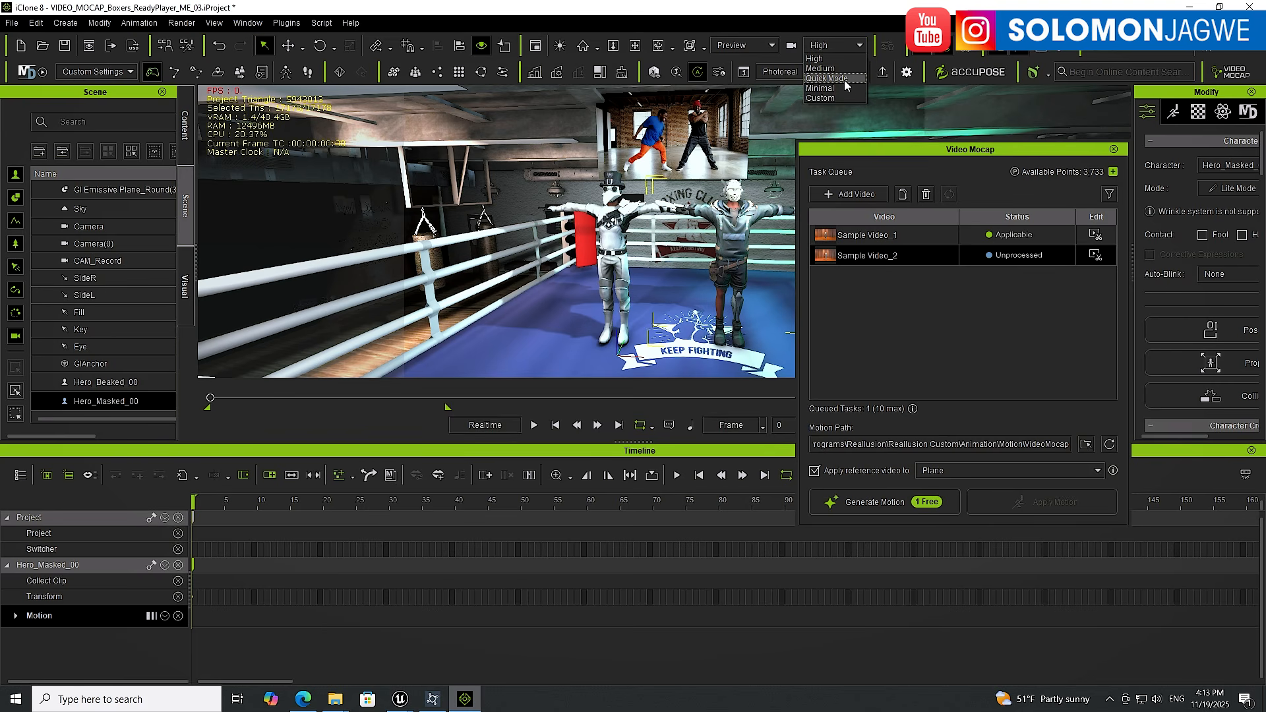
{"action": "left_click", "coordinate": [834, 11]}
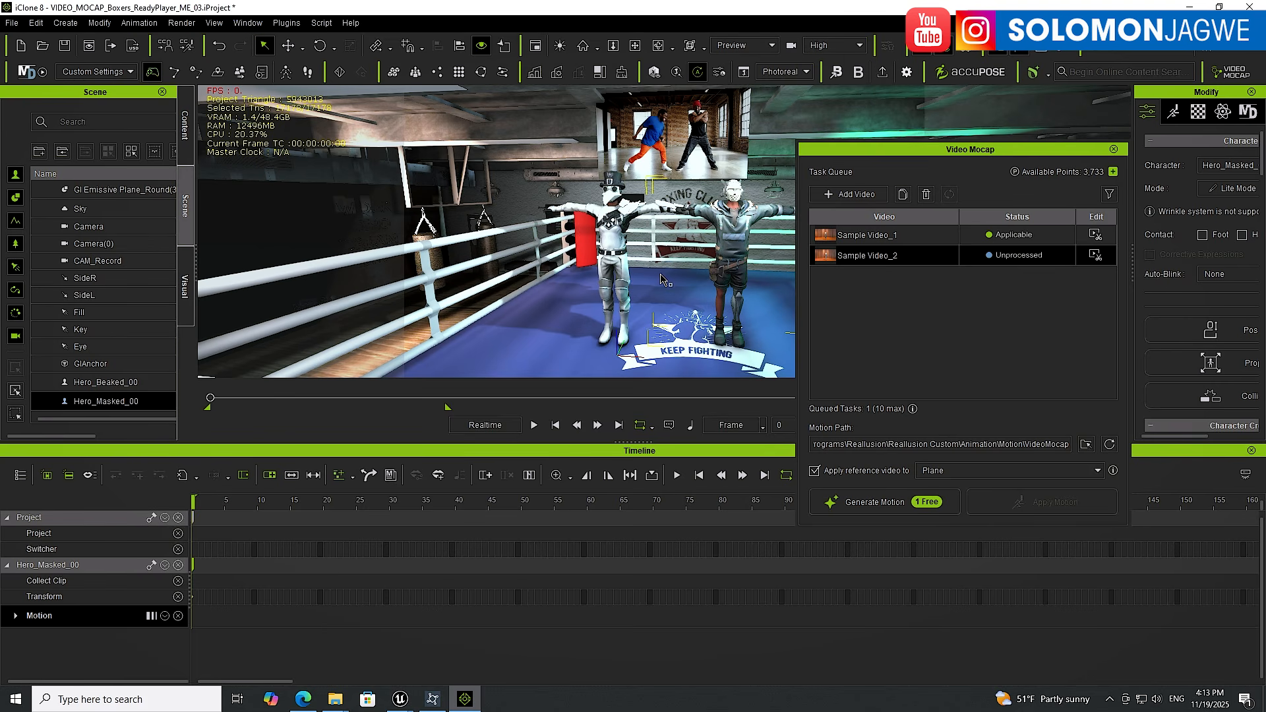
{"action": "left_click_drag", "start_coordinate": [652, 444], "coordinate": [655, 548]}
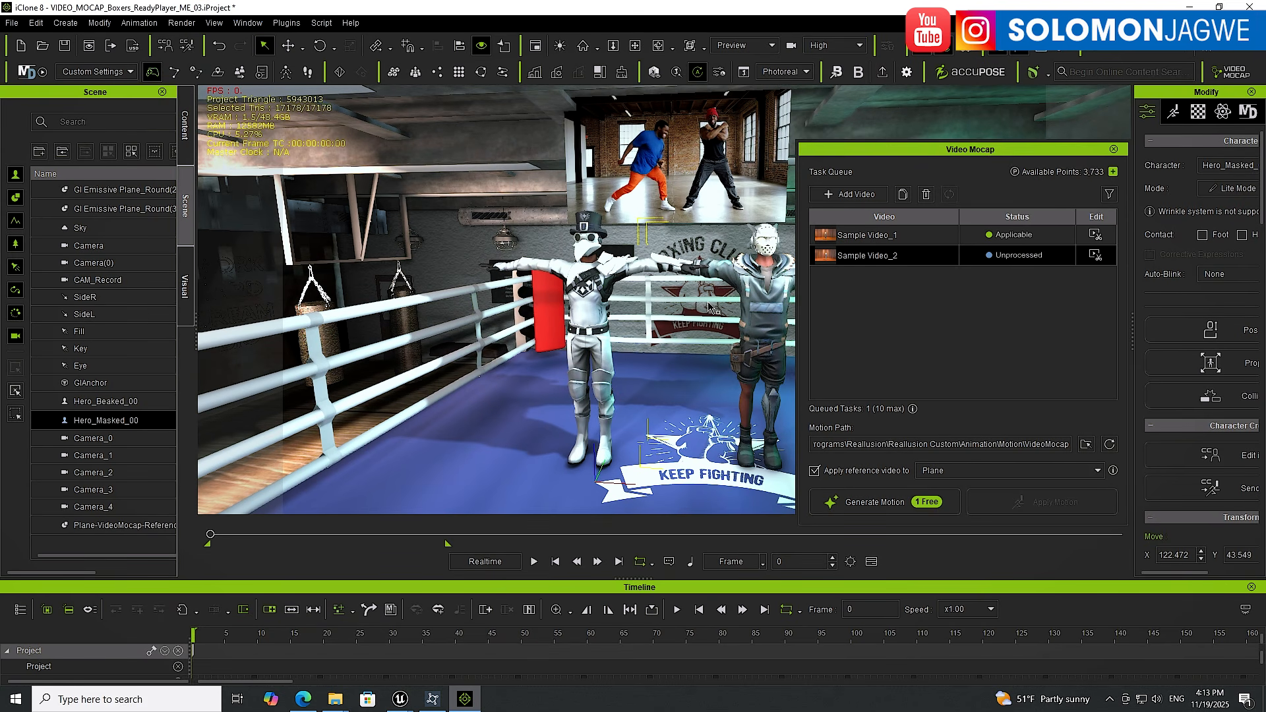
Select the video reference plane above the ring and delete it
{"action": "left_click_drag", "start_coordinate": [687, 317], "coordinate": [665, 267], "text": "alt"}
{"action": "left_click", "coordinate": [613, 184]}
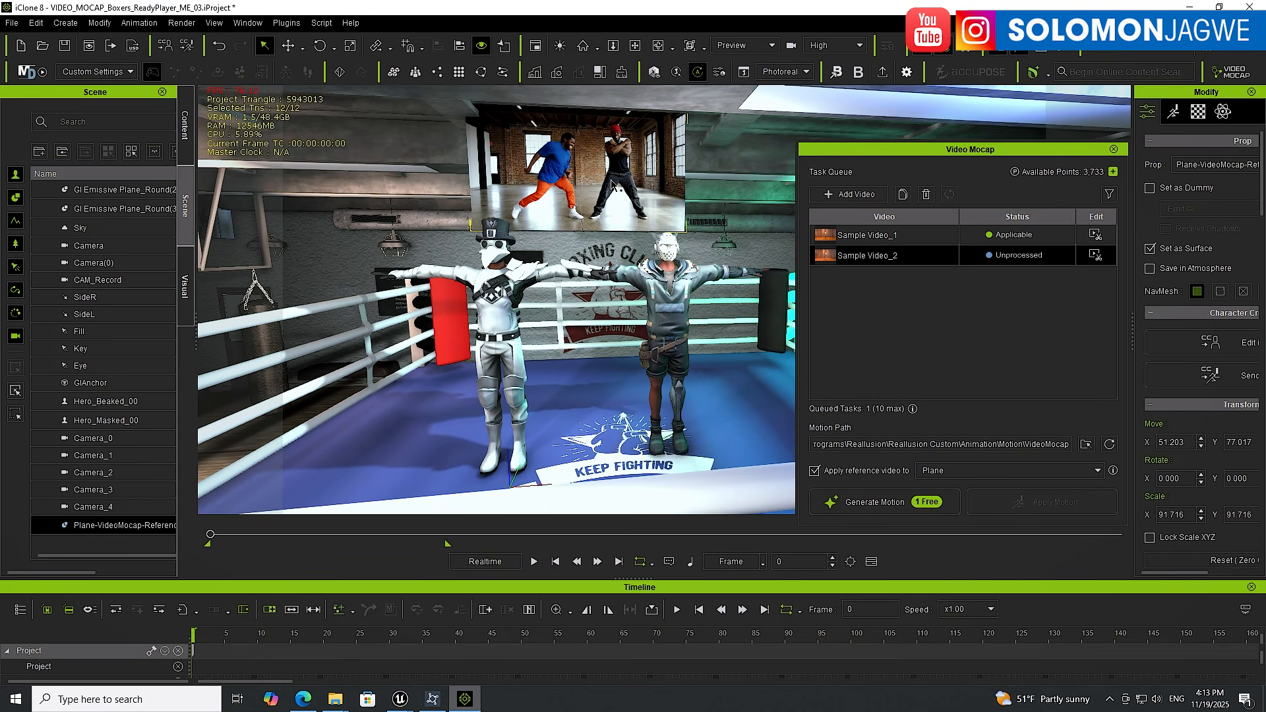
{"action": "key", "text": "Delete"}
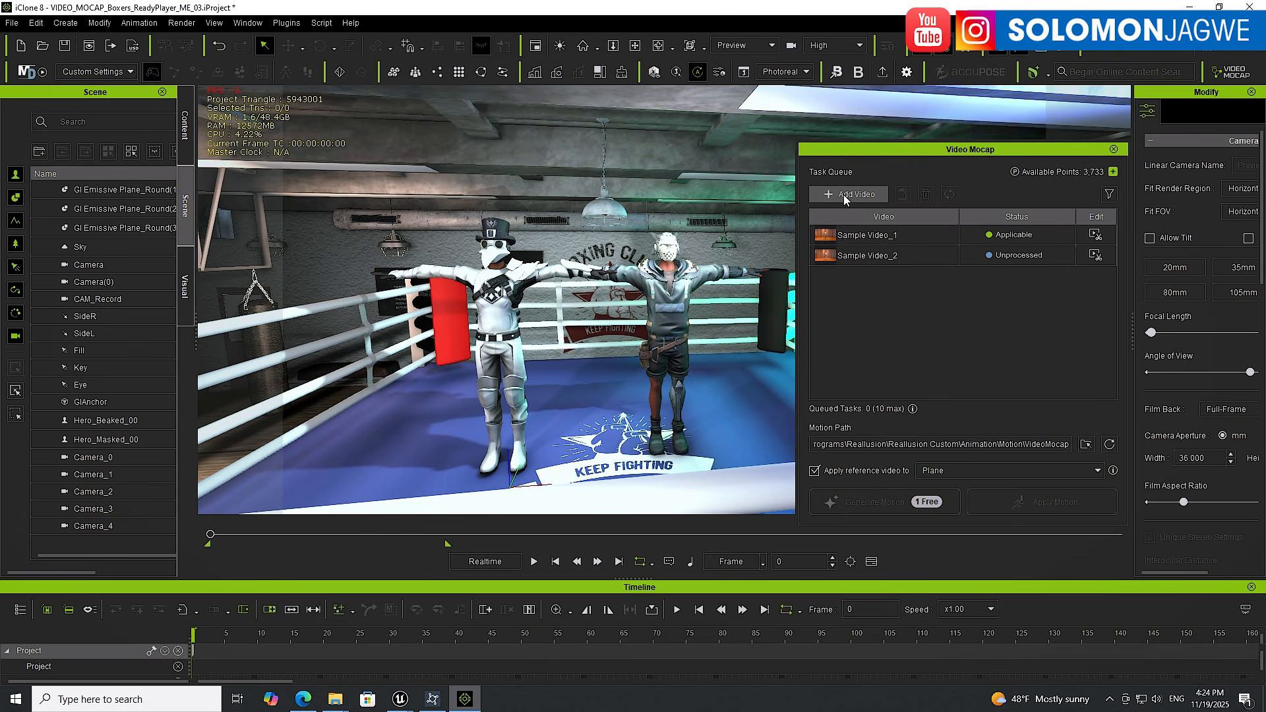
Add Two_black_male_Boxers.mp4 to the Video Mocap task queue
{"action": "left_click", "coordinate": [846, 195]}
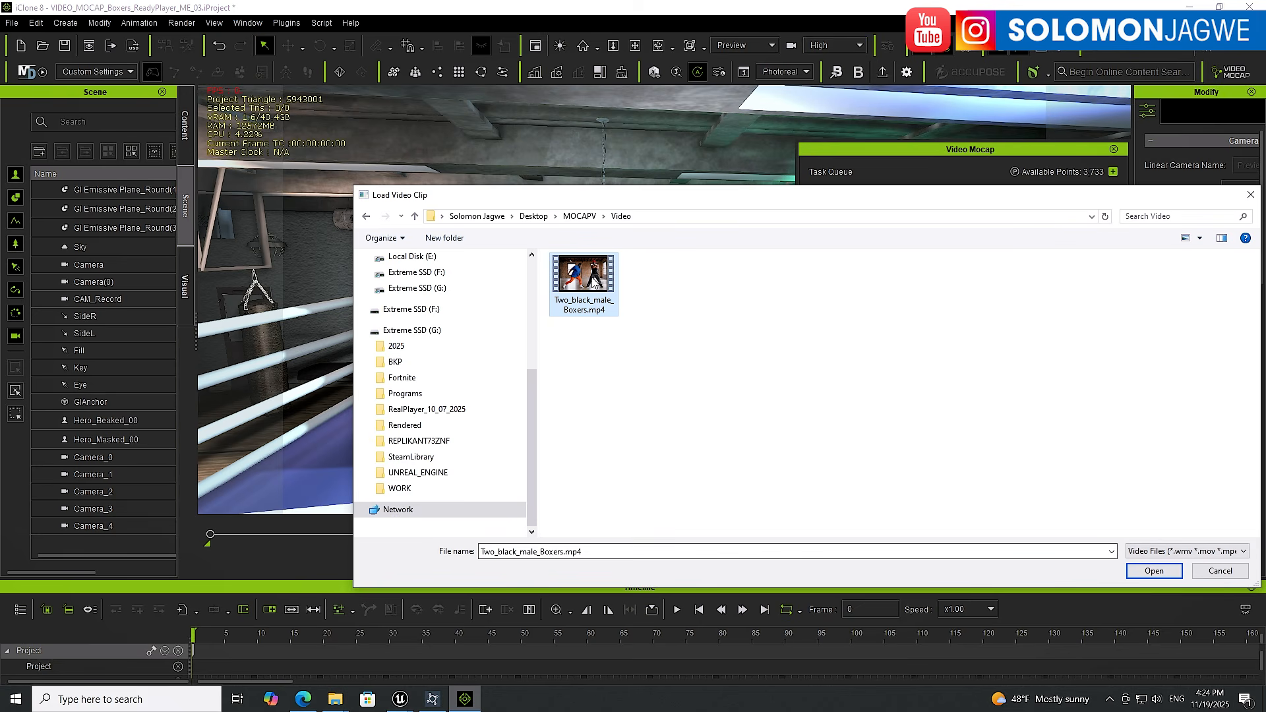
{"action": "left_click", "coordinate": [1155, 571]}
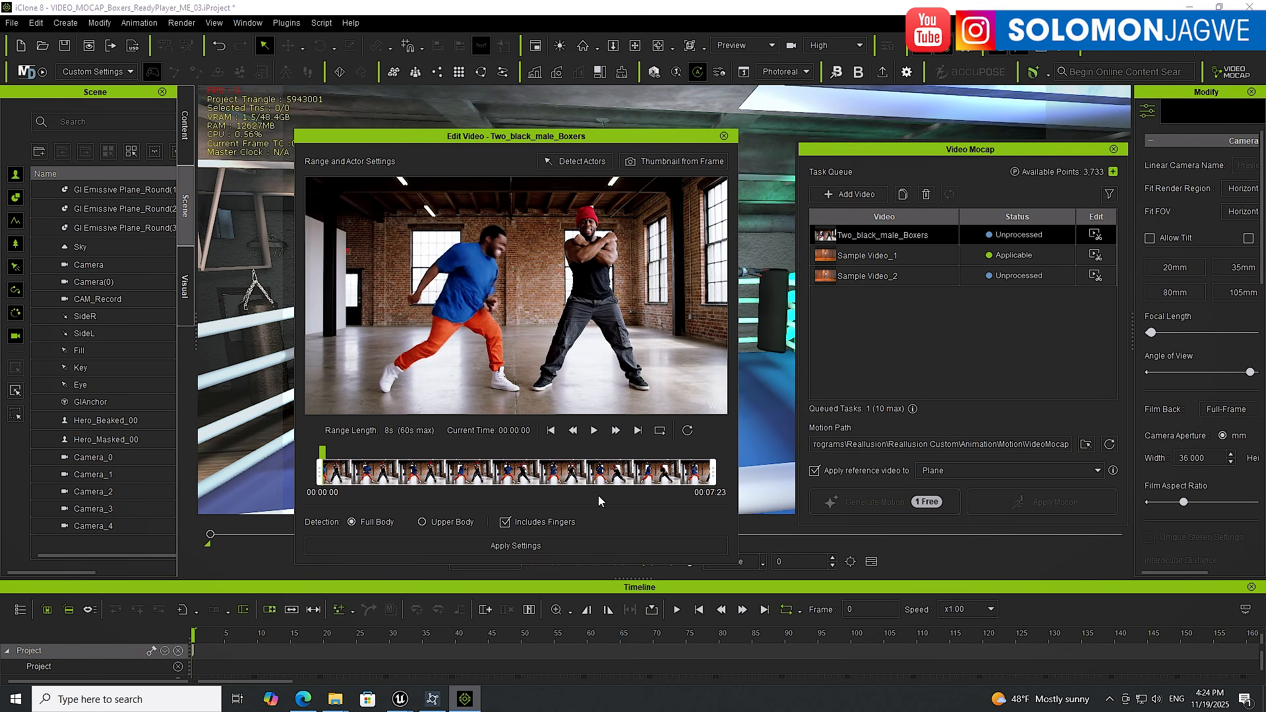
Detect the actors at about 00:00:18 of the clip and apply the video settings
{"action": "left_click", "coordinate": [348, 479]}
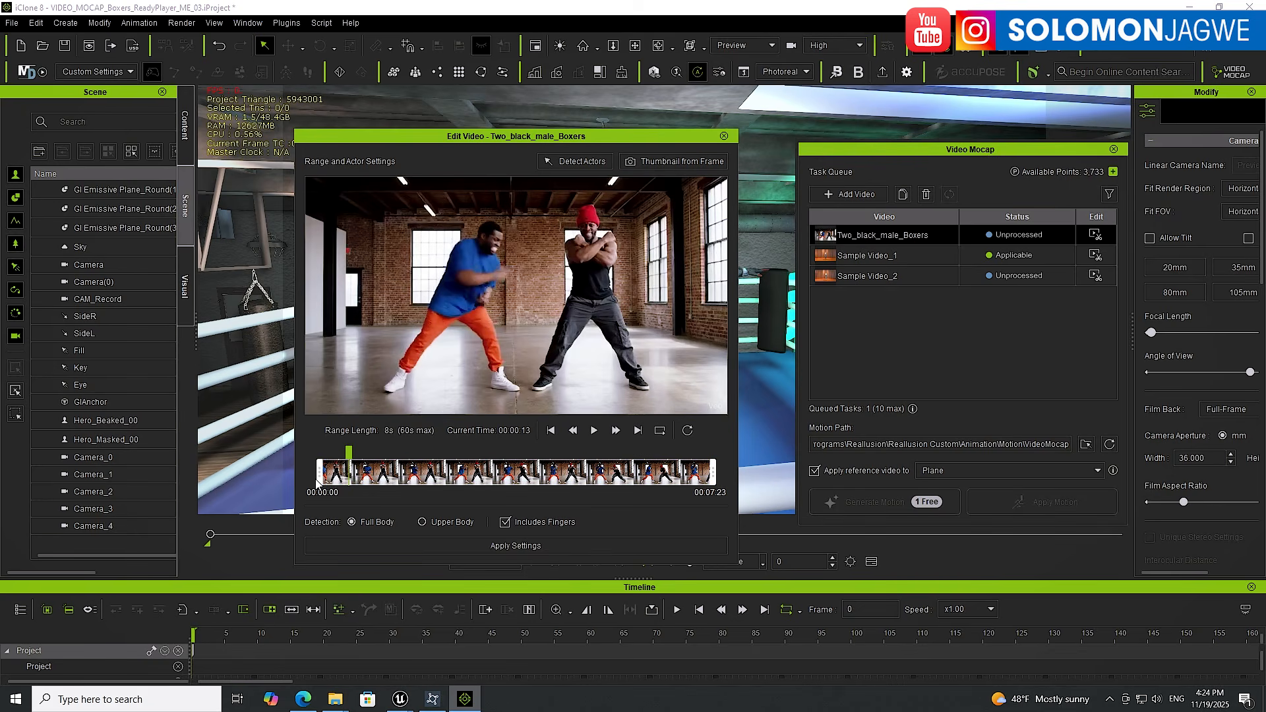
{"action": "mouse_move", "coordinate": [319, 472]}
{"action": "left_mouse_down"}
{"action": "mouse_move", "coordinate": [331, 472]}
{"action": "mouse_move", "coordinate": [319, 473]}
{"action": "left_mouse_up"}
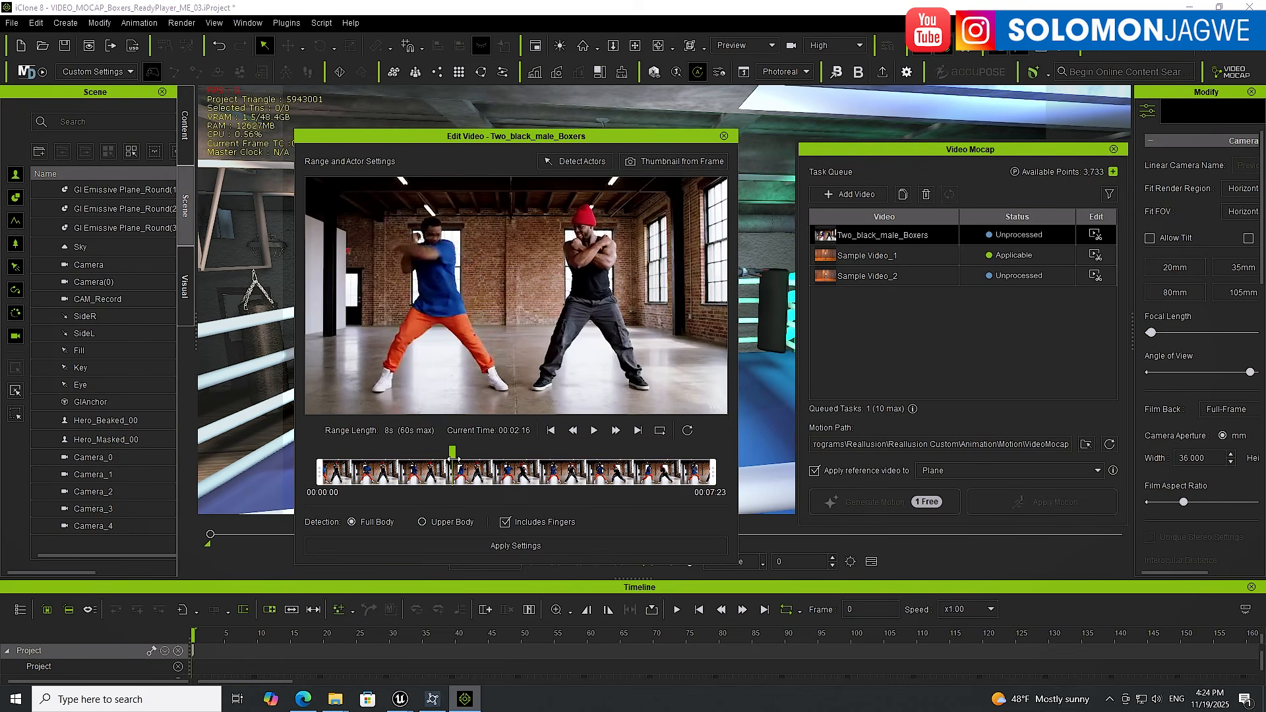
{"action": "left_click_drag", "start_coordinate": [451, 455], "coordinate": [358, 455]}
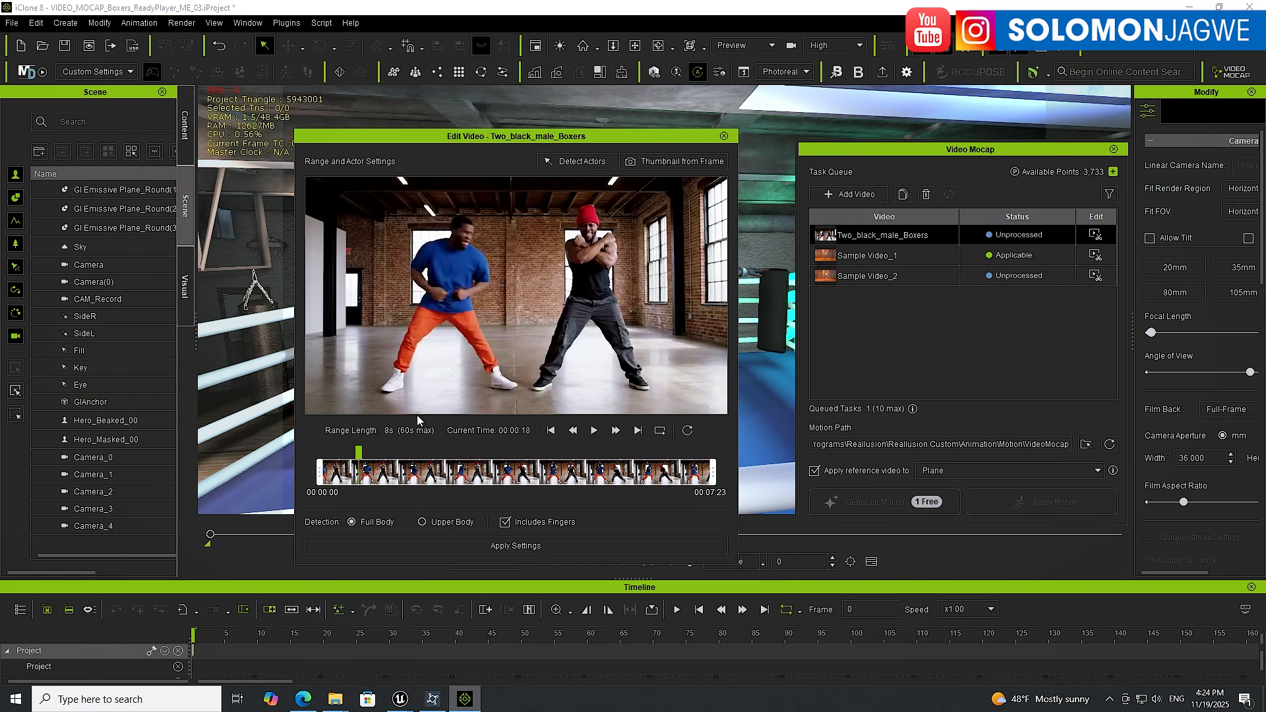
{"action": "left_click", "coordinate": [591, 164]}
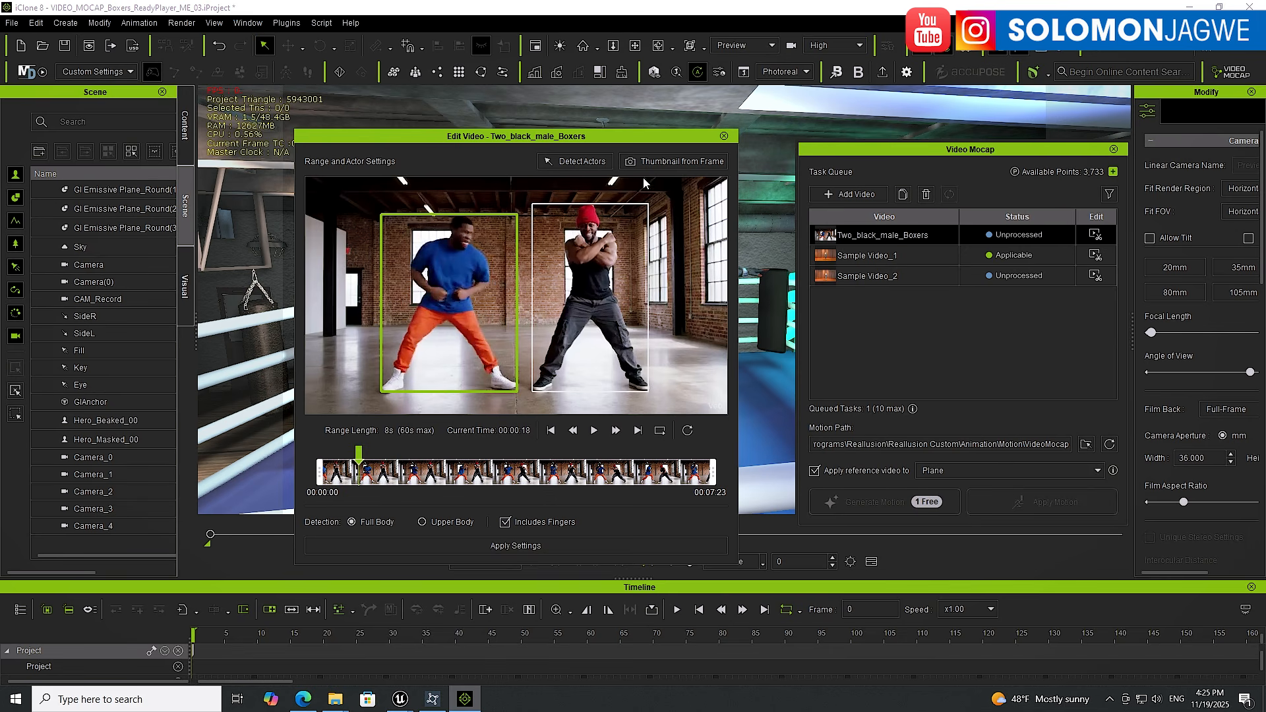
{"action": "left_click", "coordinate": [523, 548]}
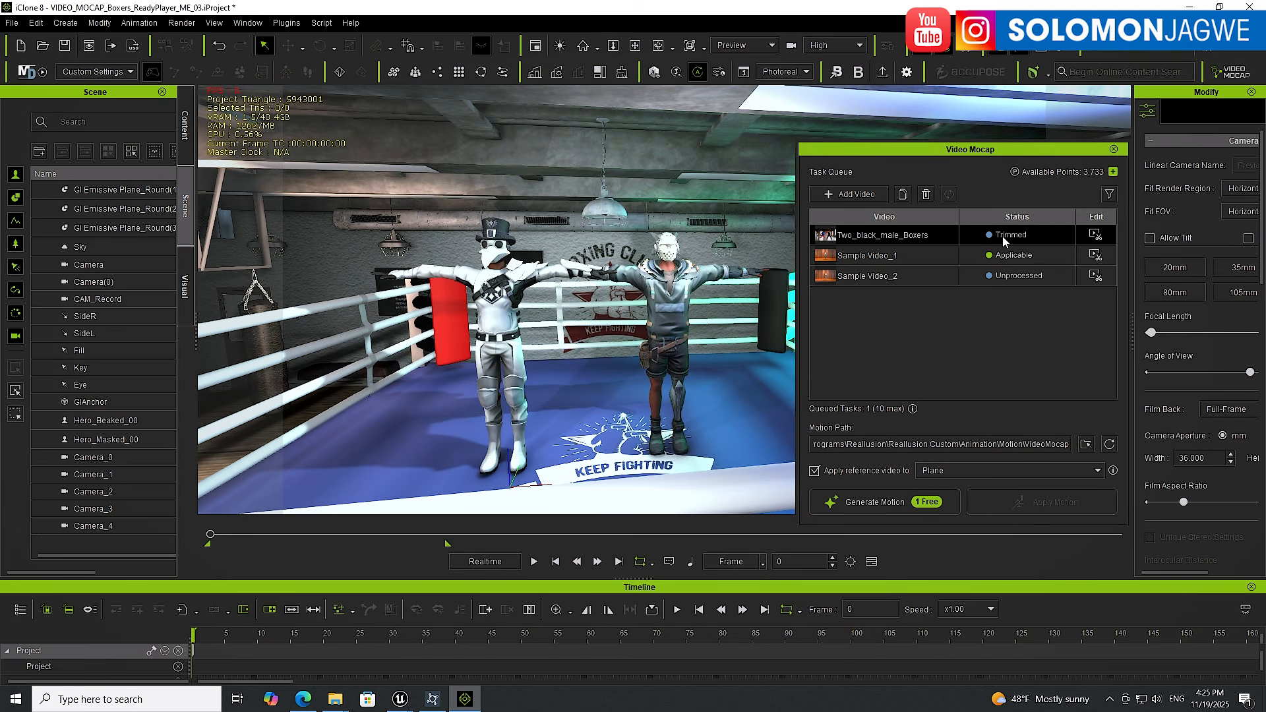
Add Two_black_male_Boxers.mp4 to the Video Mocap queue again, detect its actors and apply the video settings
{"action": "left_click", "coordinate": [848, 195]}
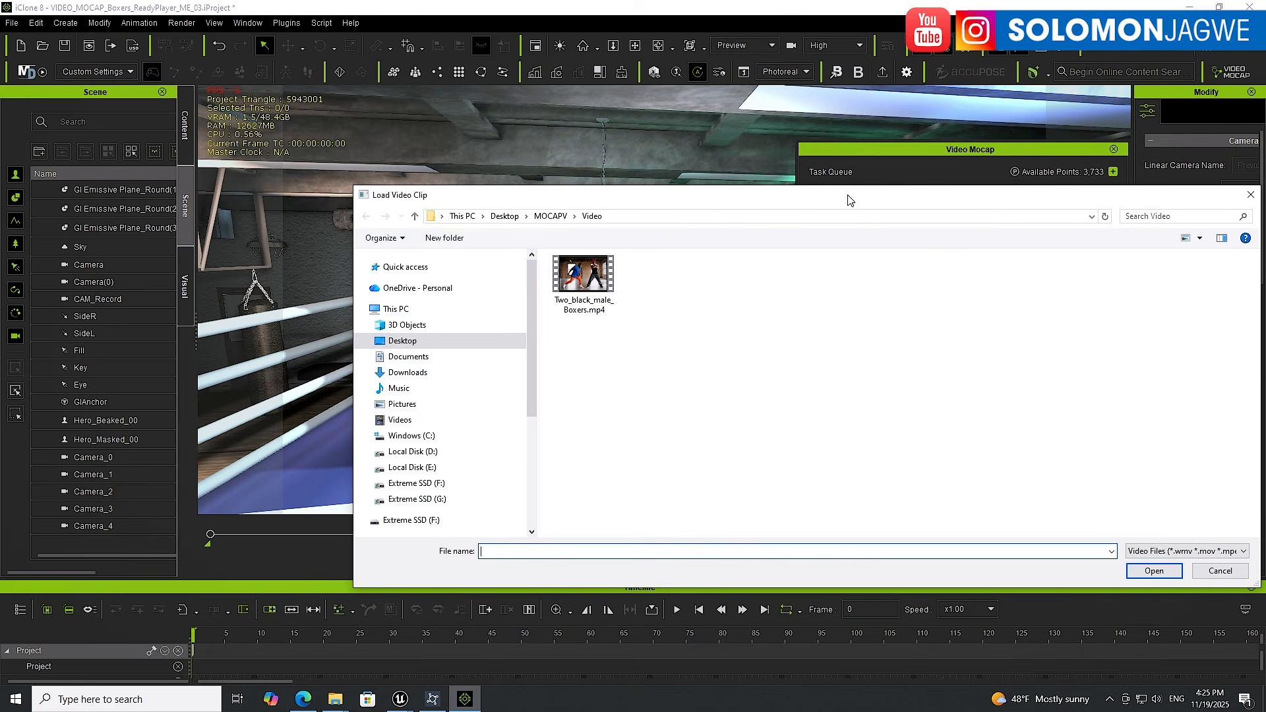
{"action": "left_click", "coordinate": [587, 283]}
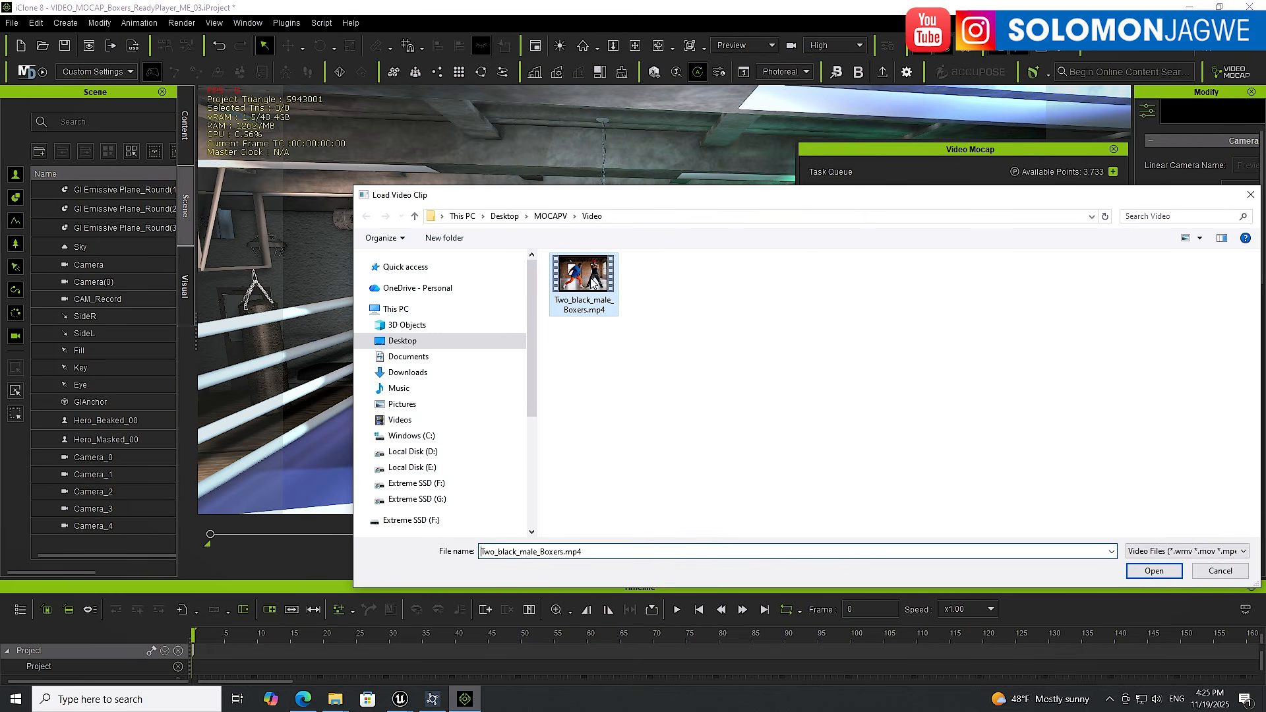
{"action": "left_click", "coordinate": [1154, 572]}
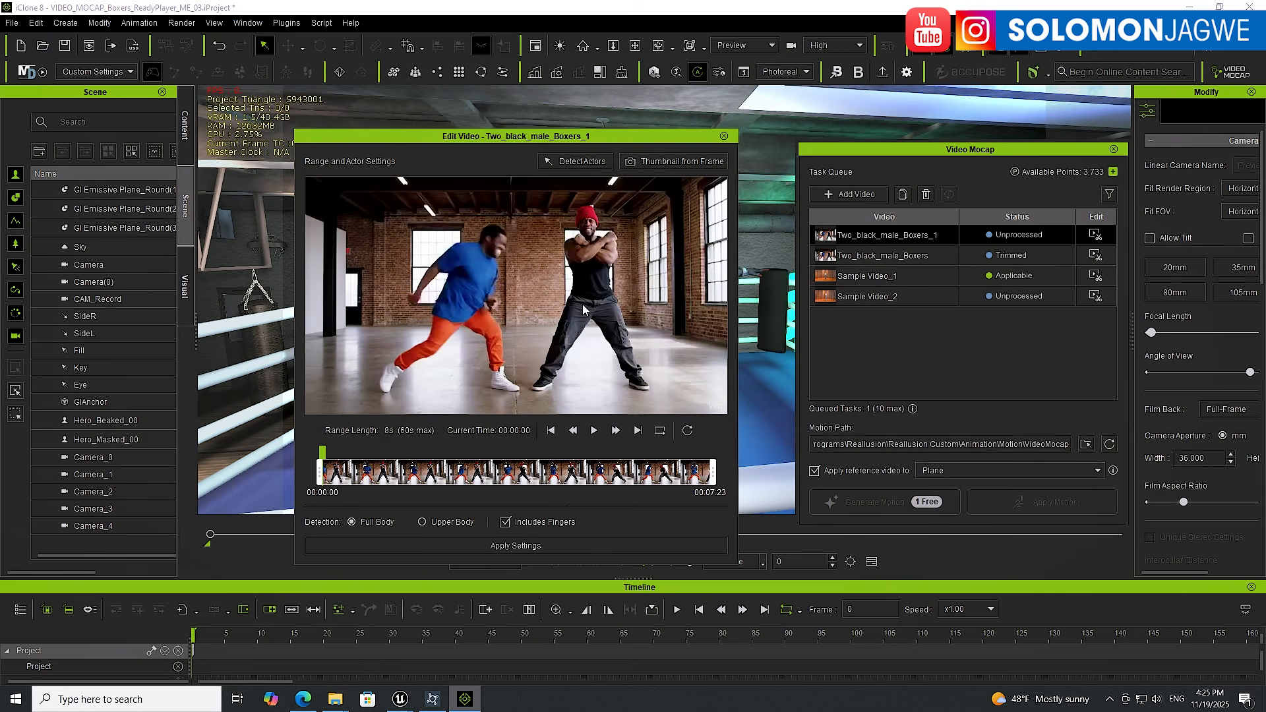
{"action": "left_click", "coordinate": [572, 162]}
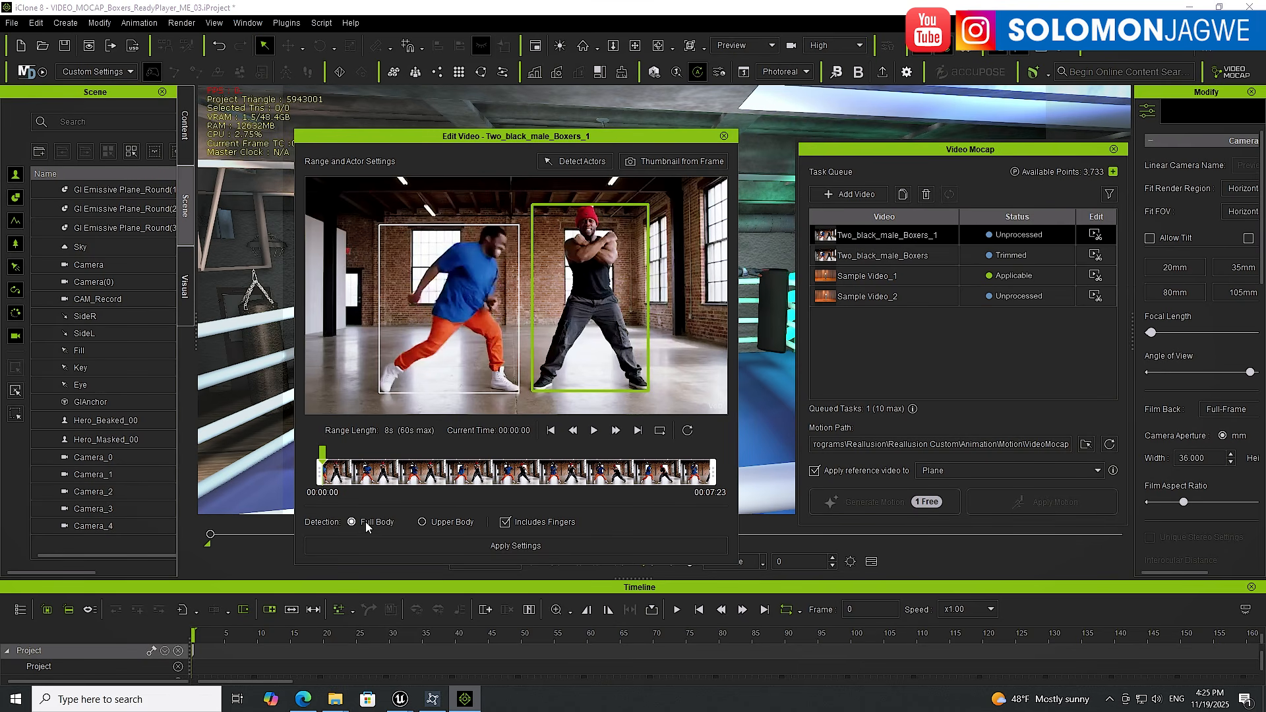
{"action": "left_click", "coordinate": [529, 547]}
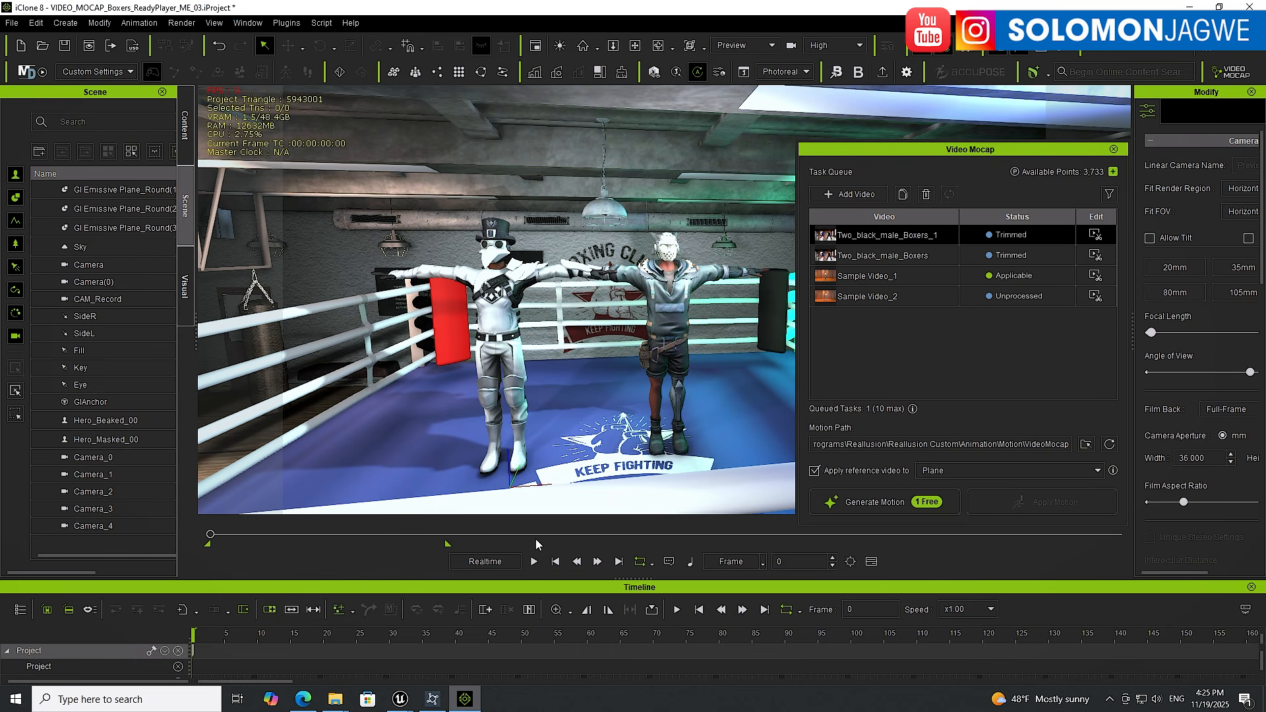
Generate motion for the trimmed Two_black_male_Boxers task with the reference video applied to a Plane, confirming the point charge
{"action": "left_click", "coordinate": [907, 258]}
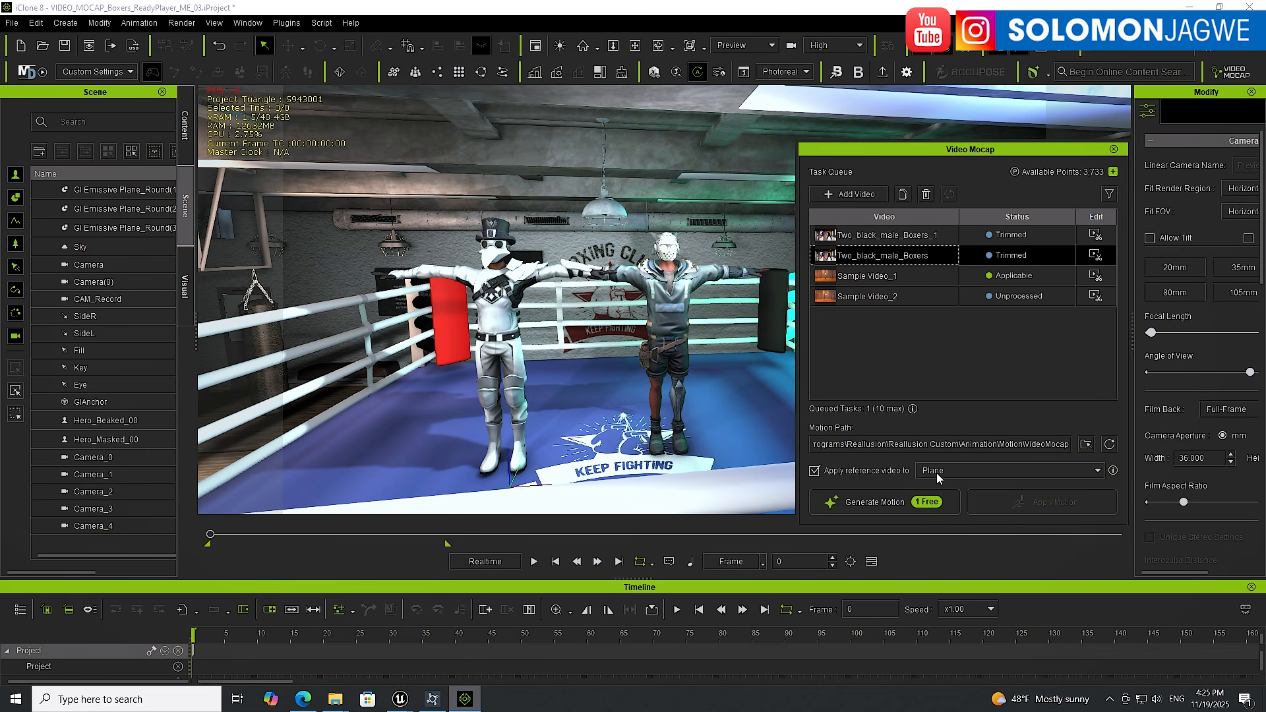
{"action": "left_click", "coordinate": [1098, 470]}
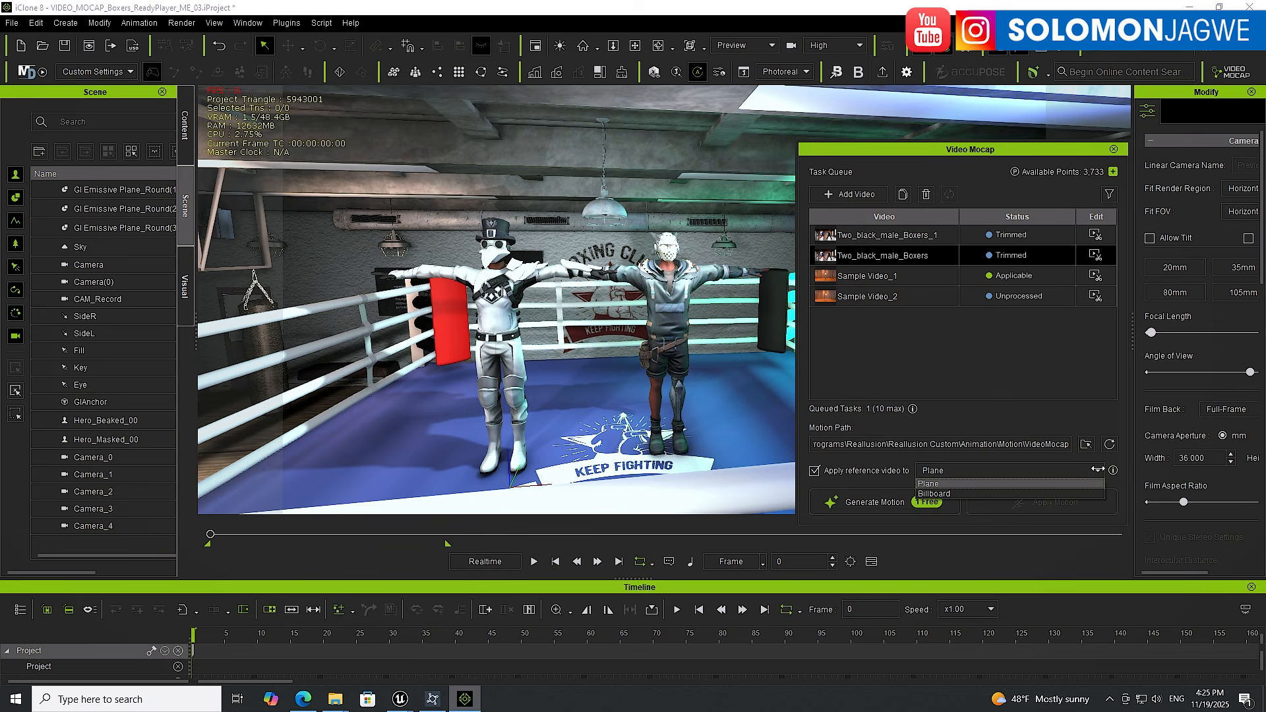
{"action": "left_click", "coordinate": [934, 485]}
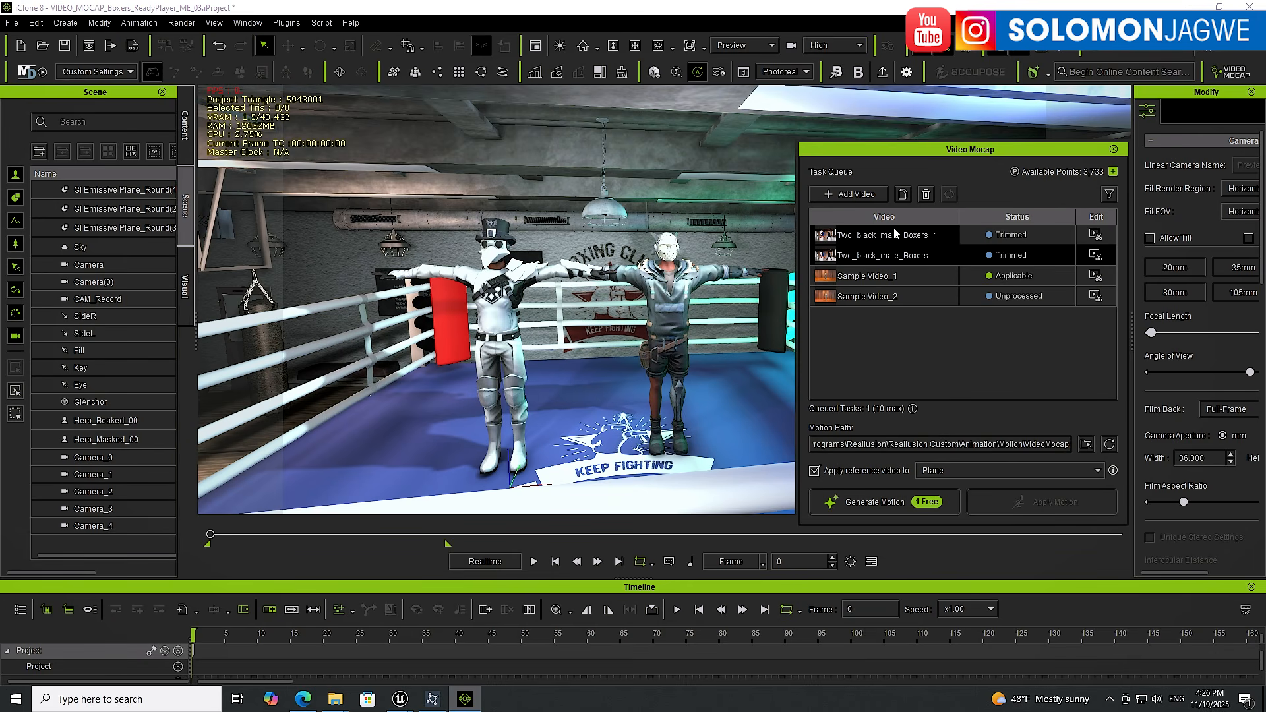
{"action": "left_click", "coordinate": [883, 500]}
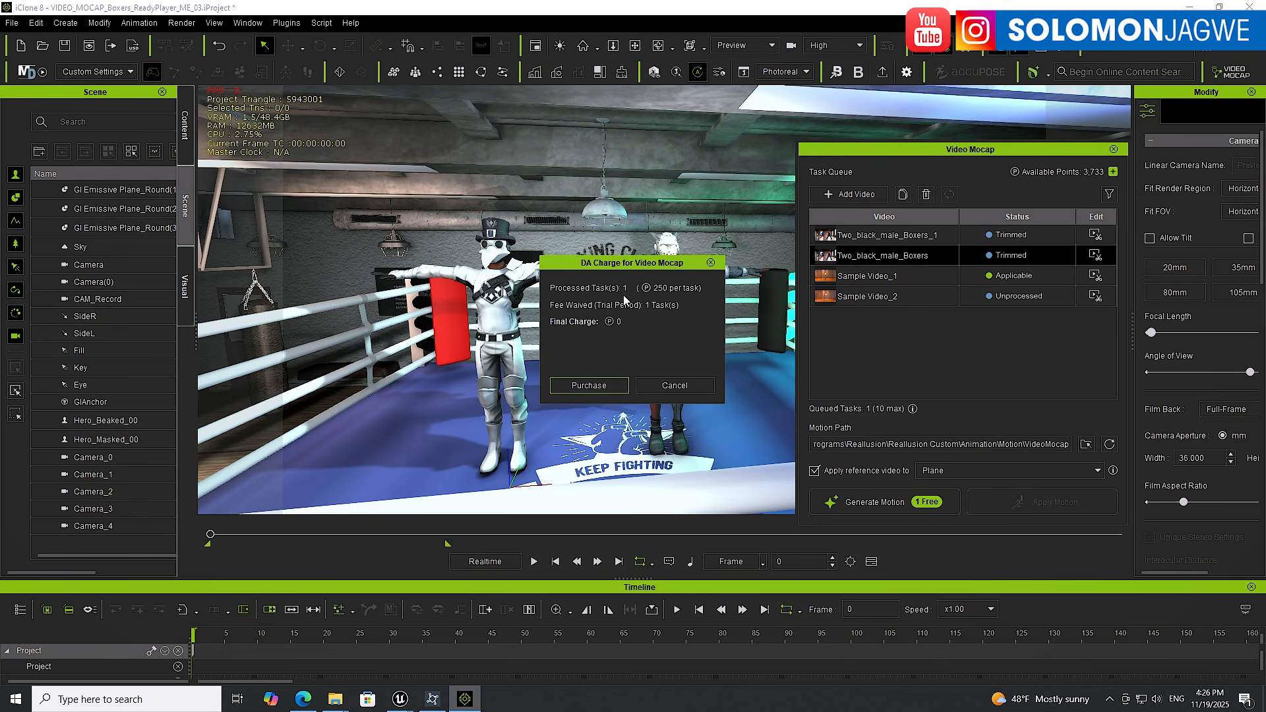
{"action": "left_click", "coordinate": [591, 386]}
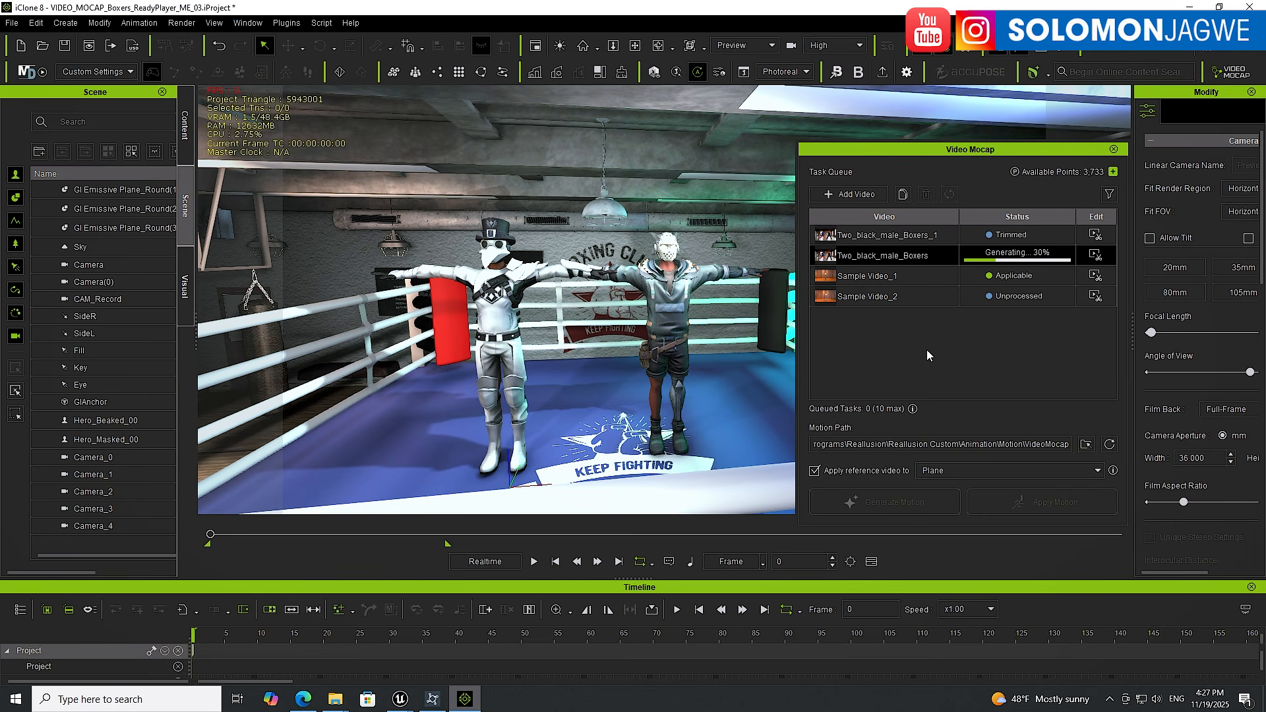
{"action": "left_click", "coordinate": [302, 699]}
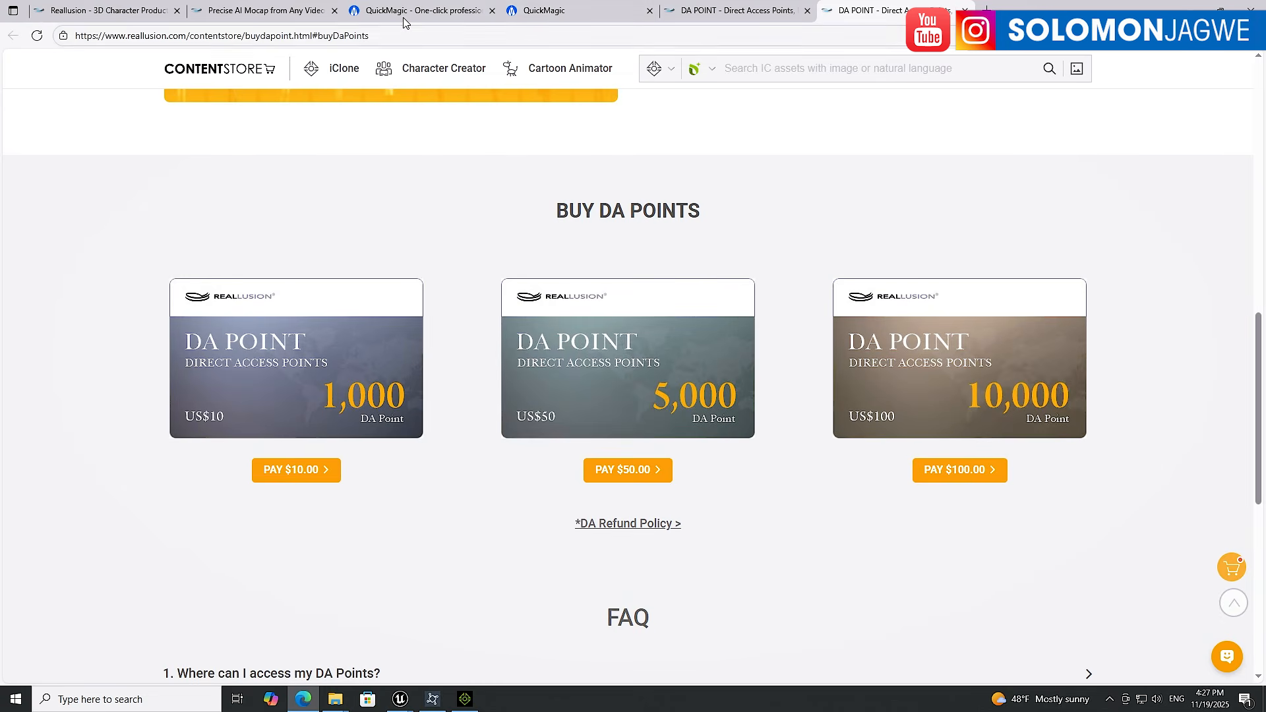
{"action": "left_click", "coordinate": [562, 20]}
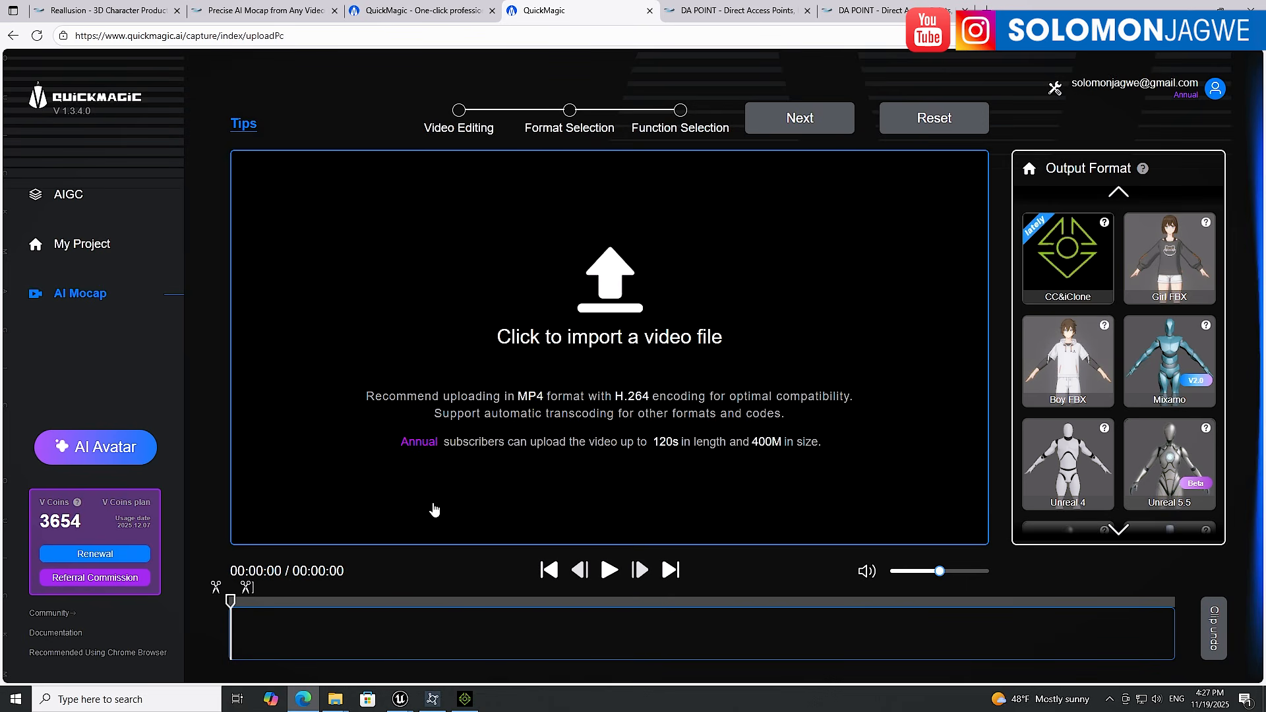
{"action": "mouse_move", "coordinate": [467, 705]}
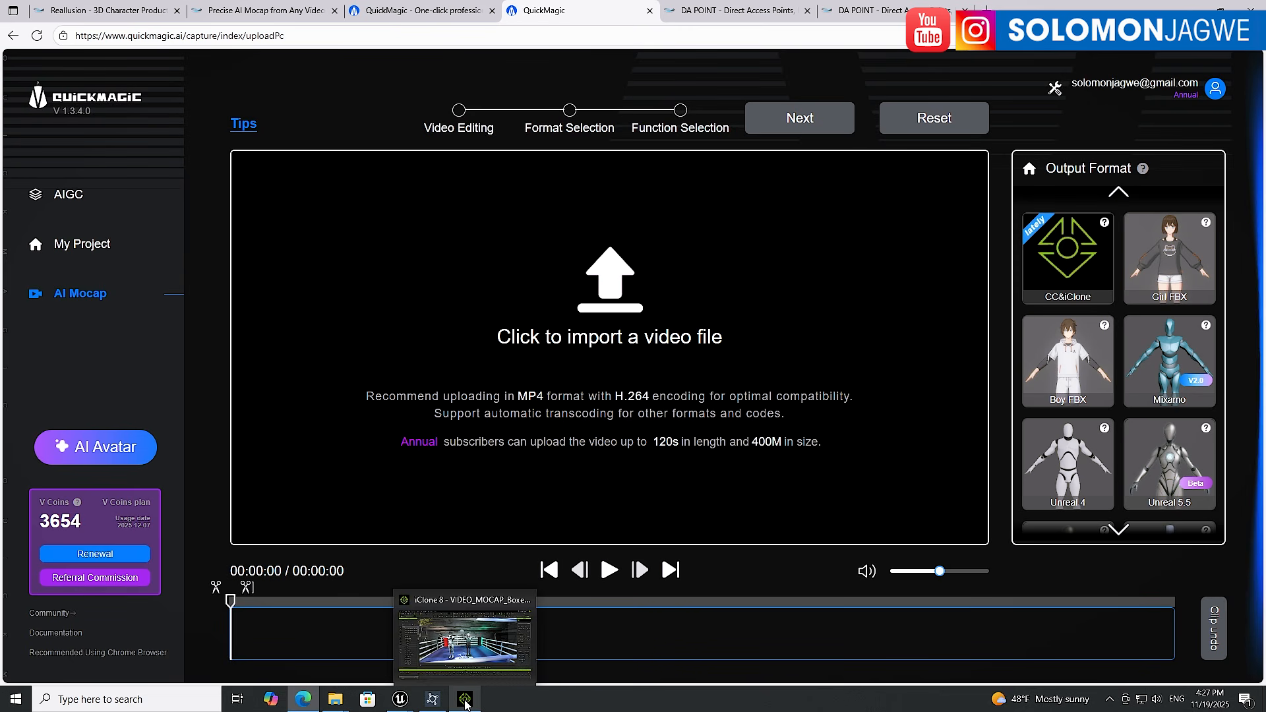
{"action": "left_click", "coordinate": [465, 703]}
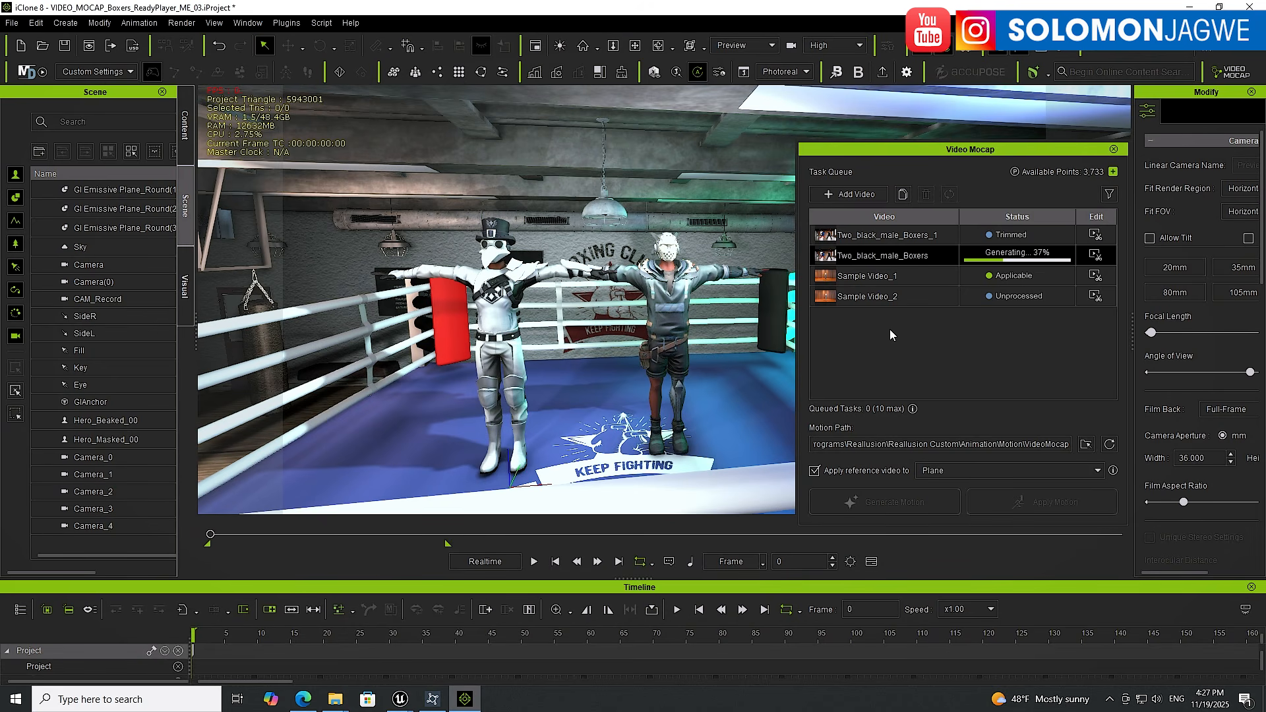
{"action": "mouse_move", "coordinate": [305, 704]}
{"action": "left_click", "coordinate": [304, 700]}
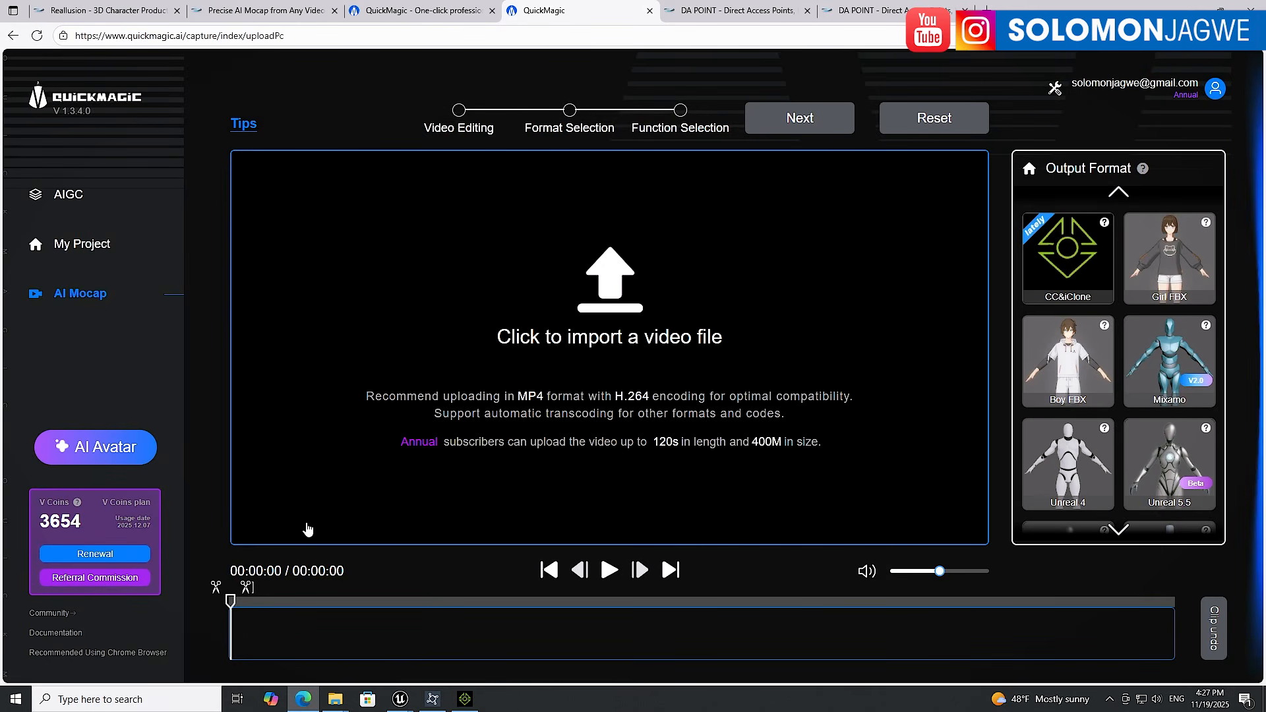
{"action": "left_click", "coordinate": [465, 699]}
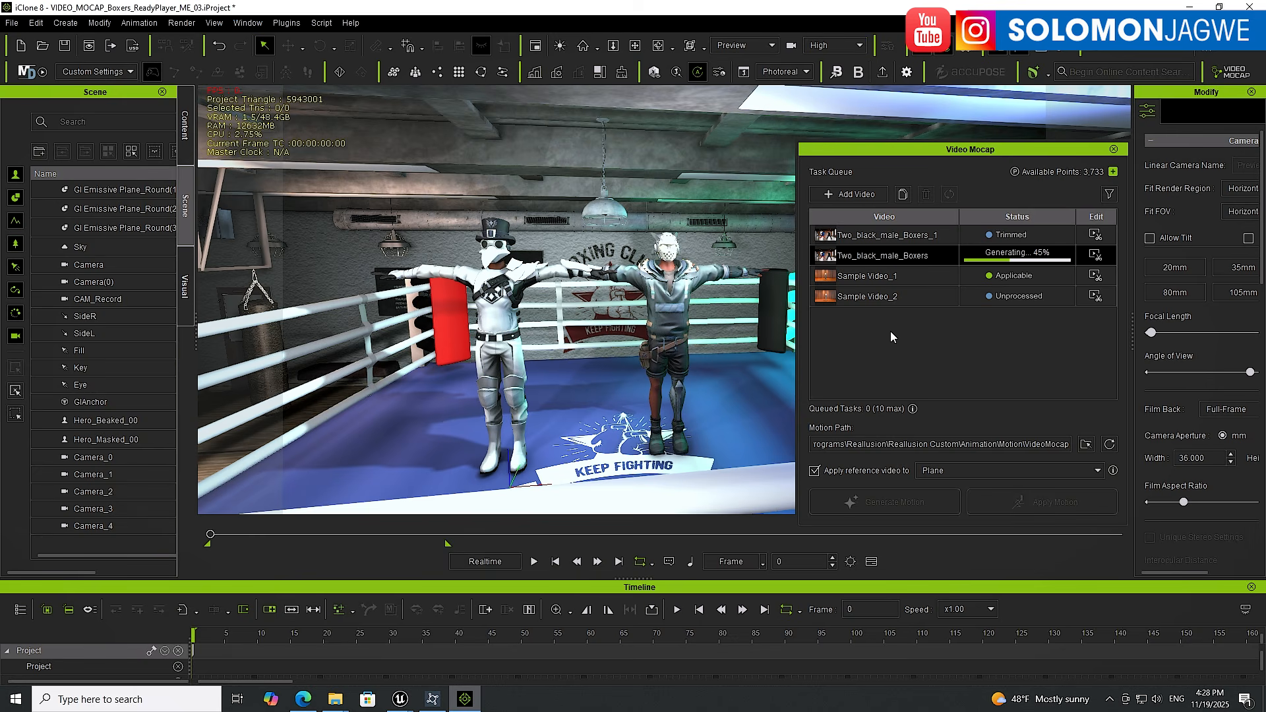
{"action": "left_click", "coordinate": [304, 699]}
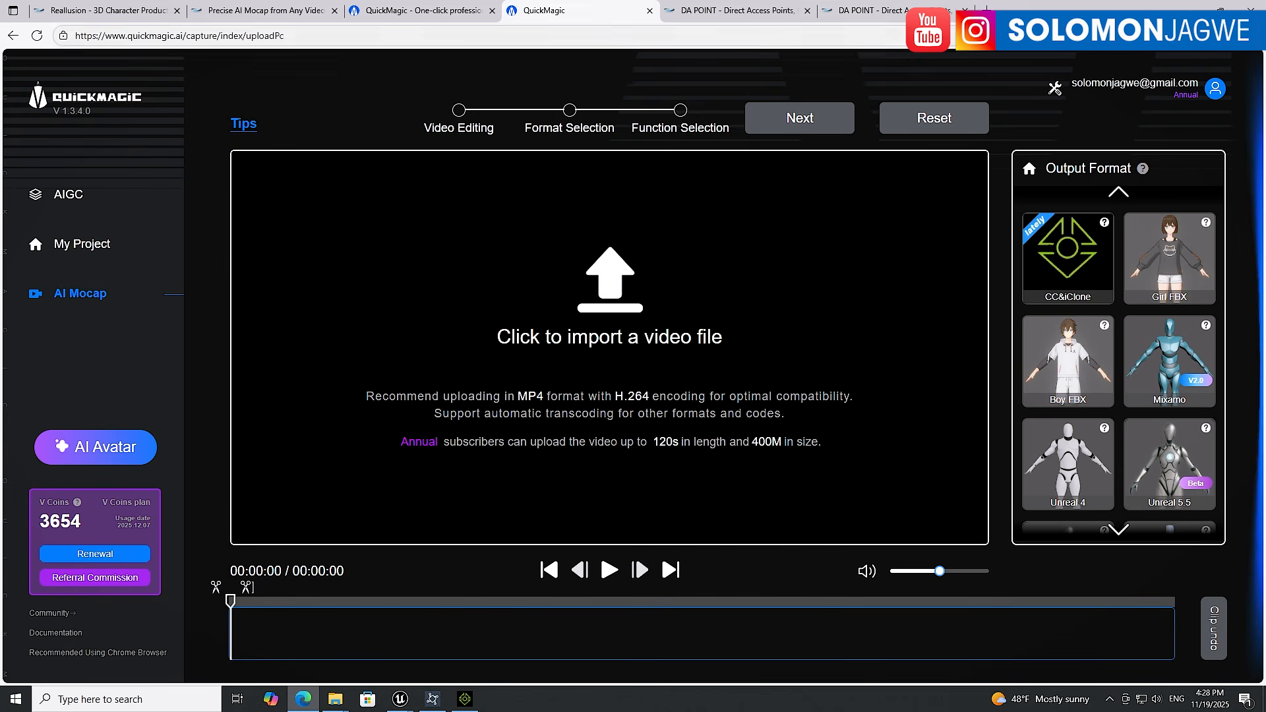
{"action": "left_click", "coordinate": [1190, 10]}
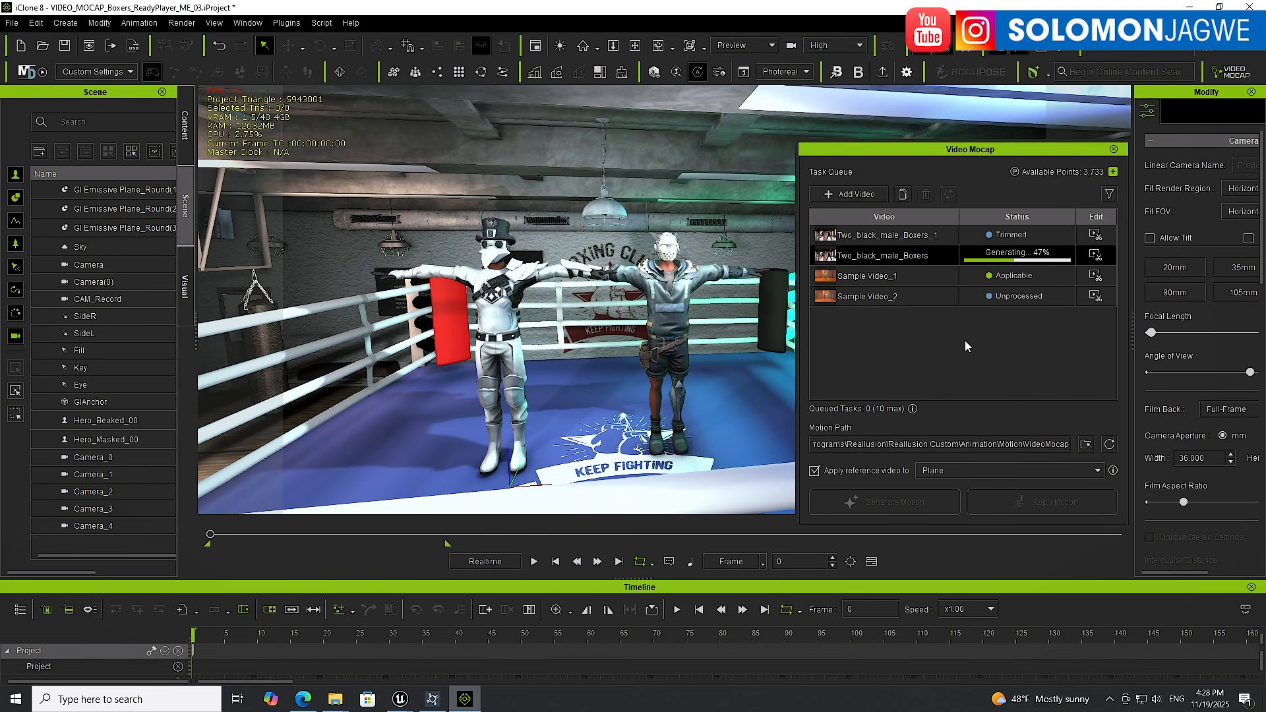
{"action": "left_click", "coordinate": [303, 700]}
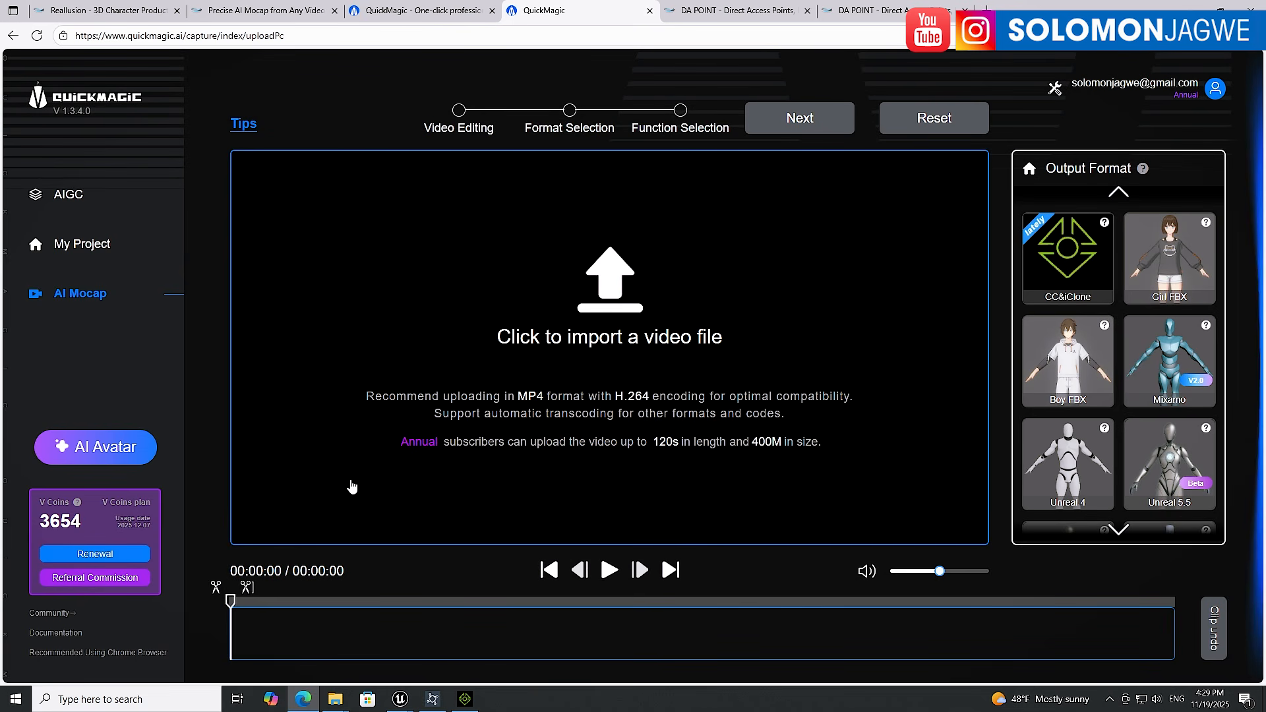
{"action": "left_click", "coordinate": [1191, 7]}
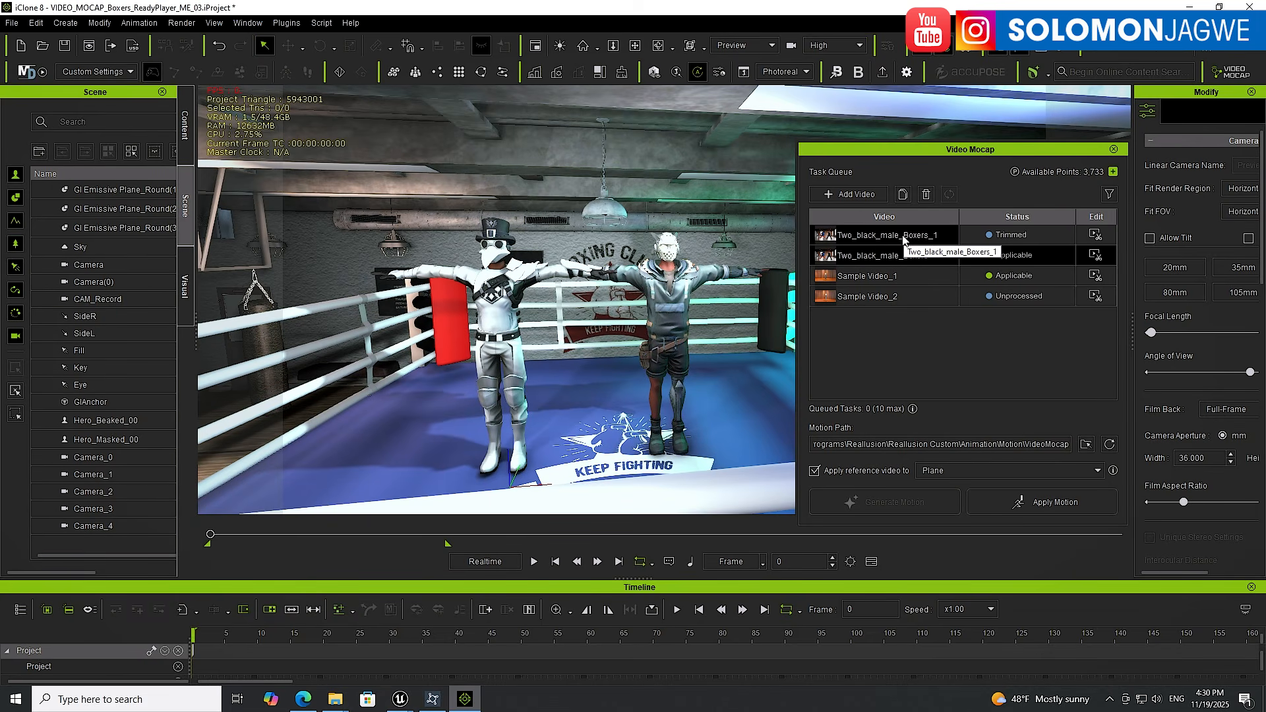
Apply the generated Two_black_male_Boxers motion to the white beaked boxer character
{"action": "left_click", "coordinate": [879, 264]}
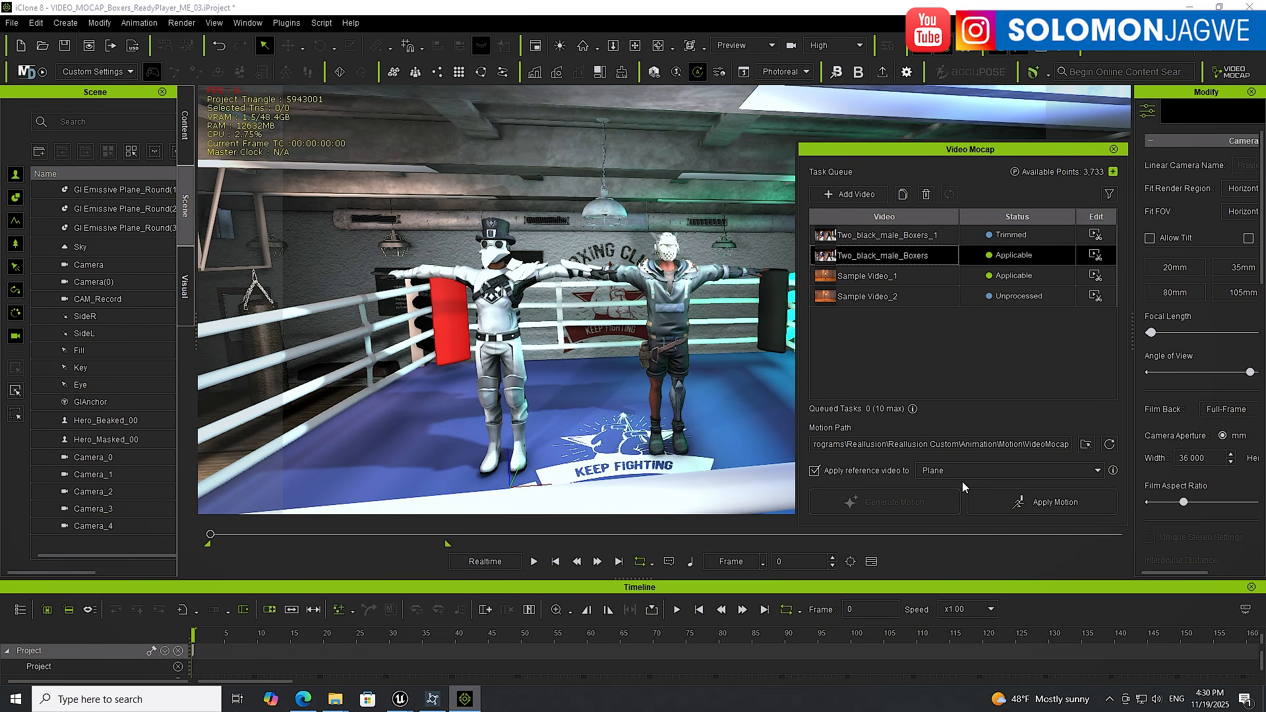
{"action": "left_click", "coordinate": [505, 319]}
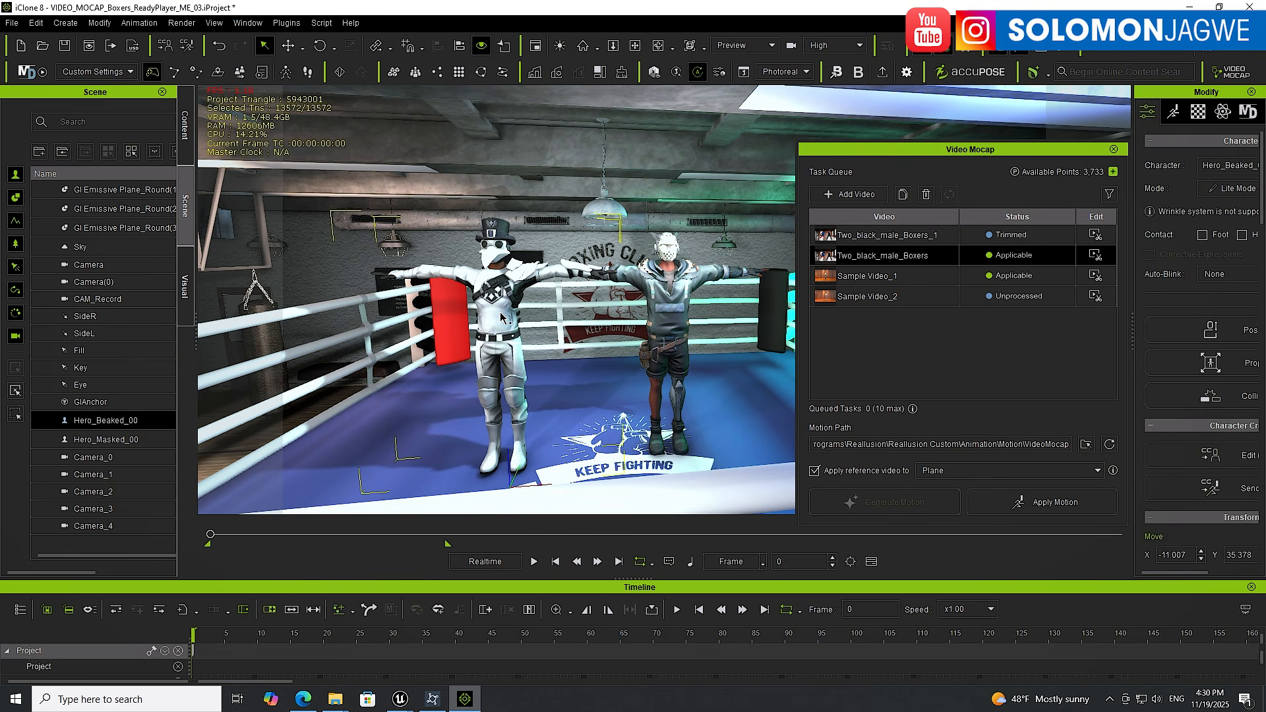
{"action": "left_click", "coordinate": [1066, 505]}
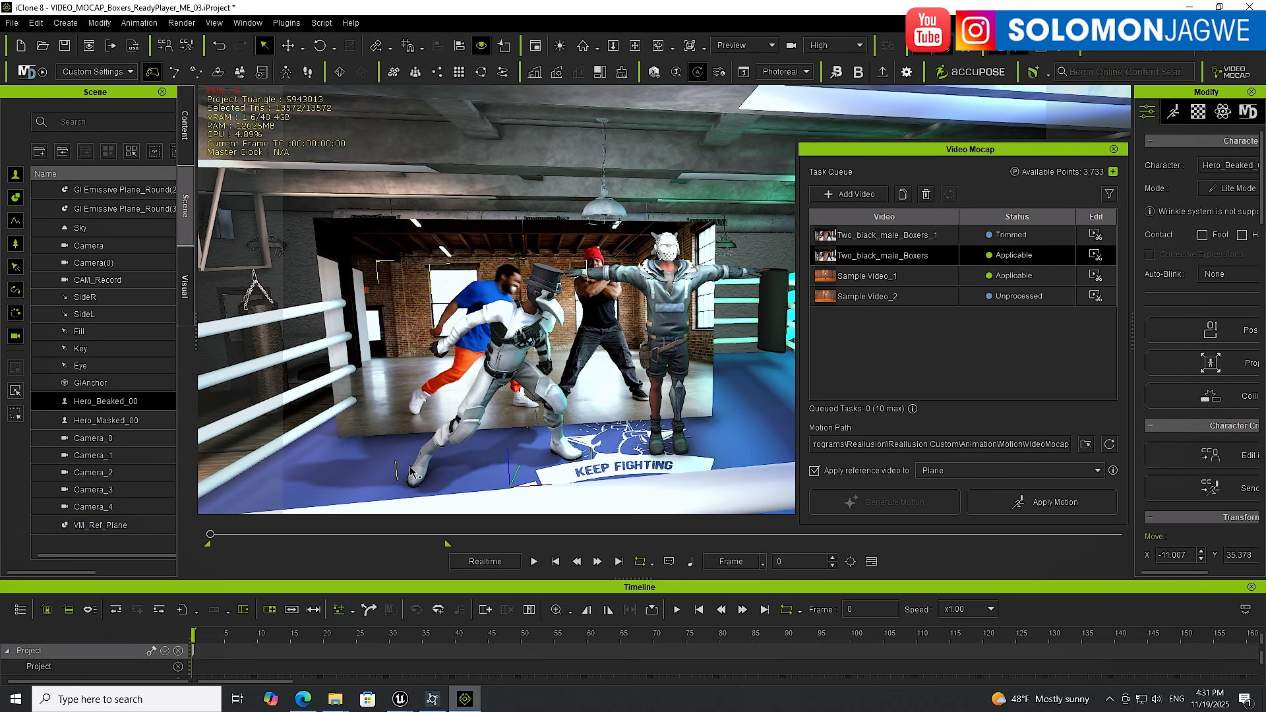
Play back the boxer's new animation against the reference video to review it
{"action": "left_click", "coordinate": [535, 561]}
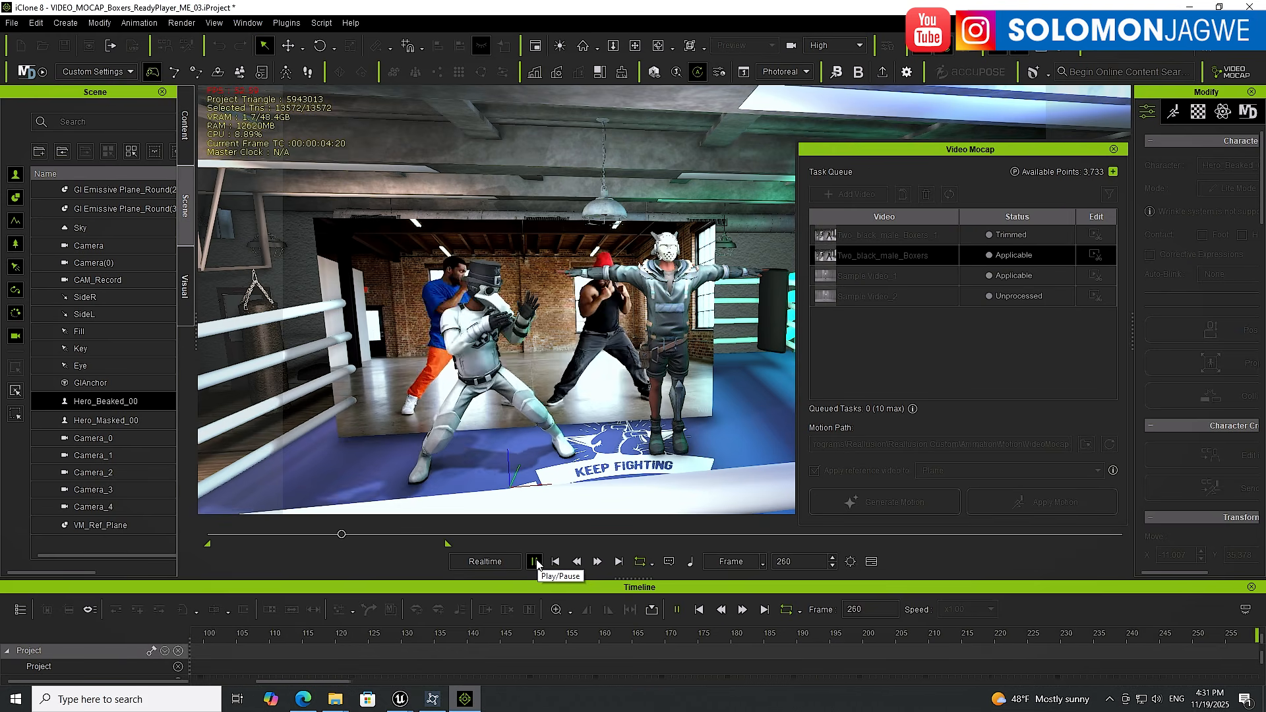
{"action": "left_click", "coordinate": [534, 561]}
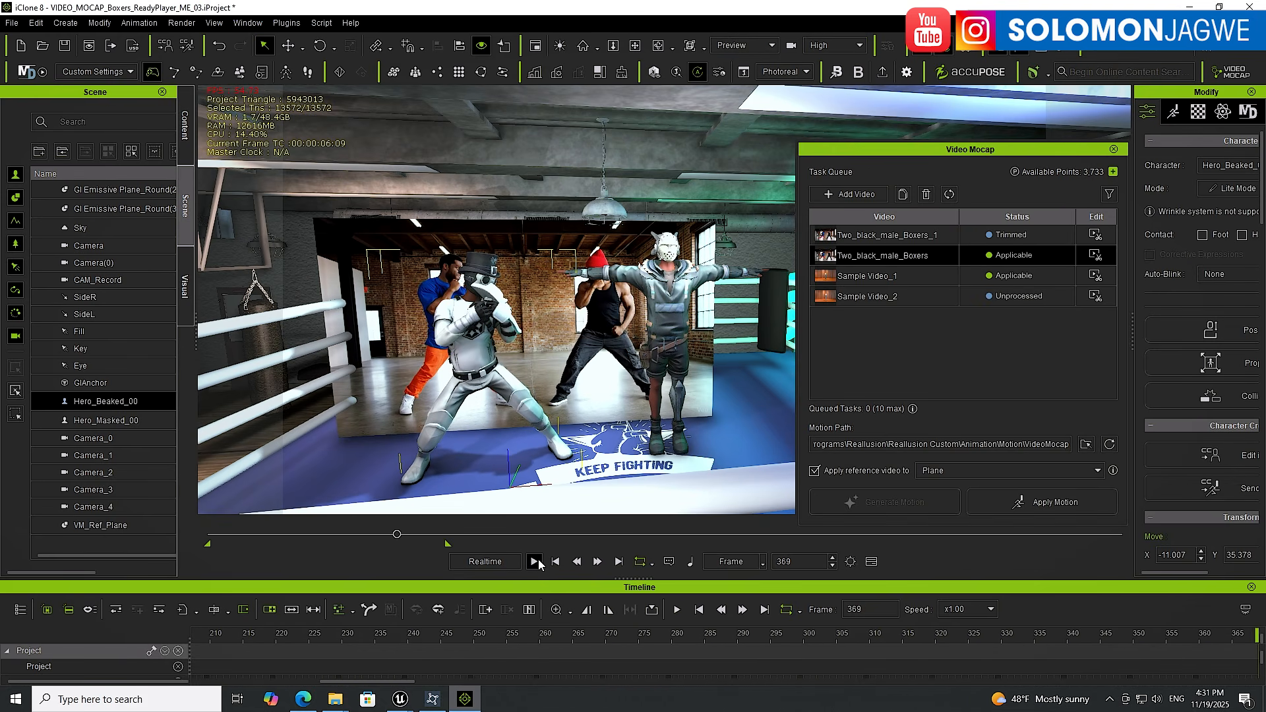
{"action": "left_click", "coordinate": [554, 562]}
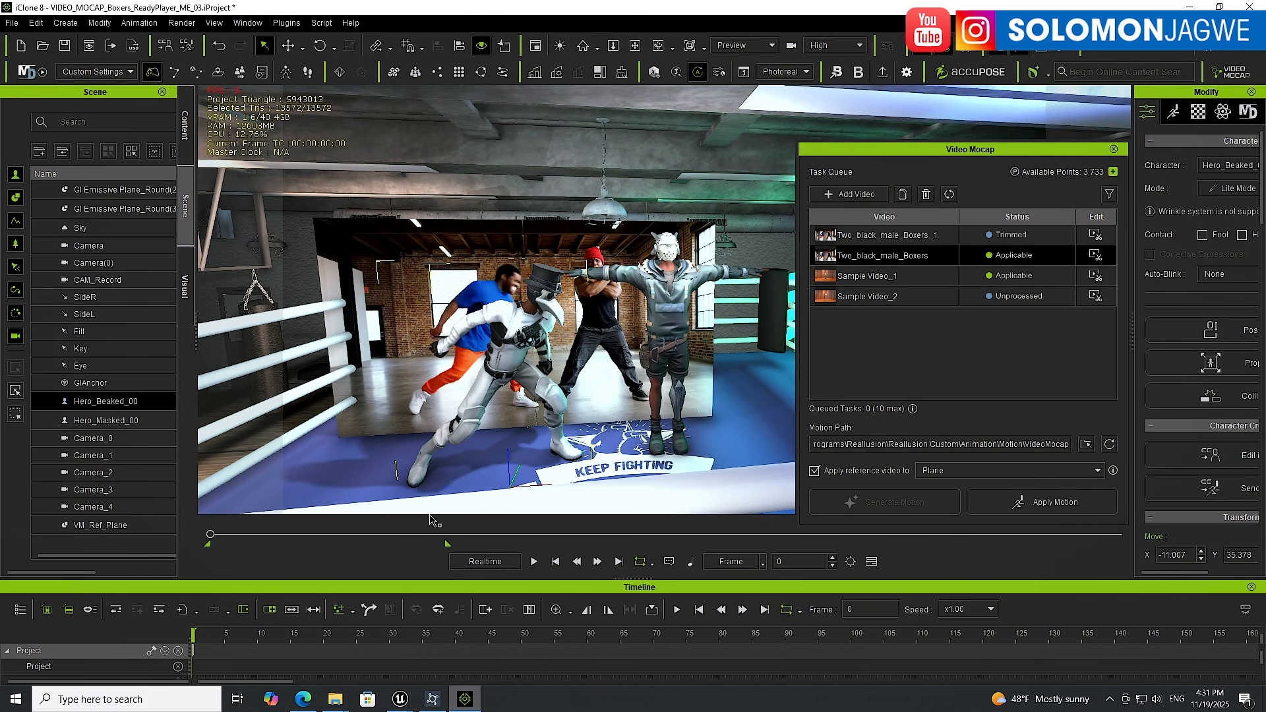
{"action": "left_click", "coordinate": [534, 561]}
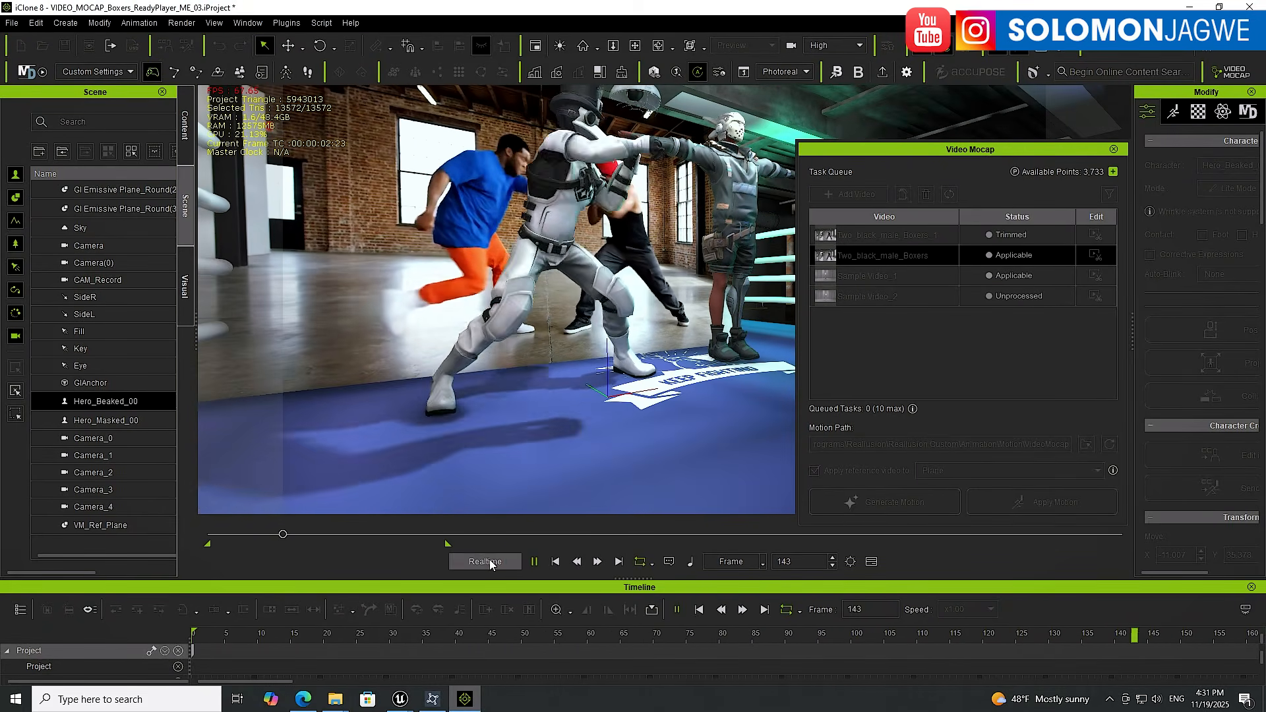
{"action": "left_click", "coordinate": [556, 562]}
{"action": "left_click", "coordinate": [533, 561]}
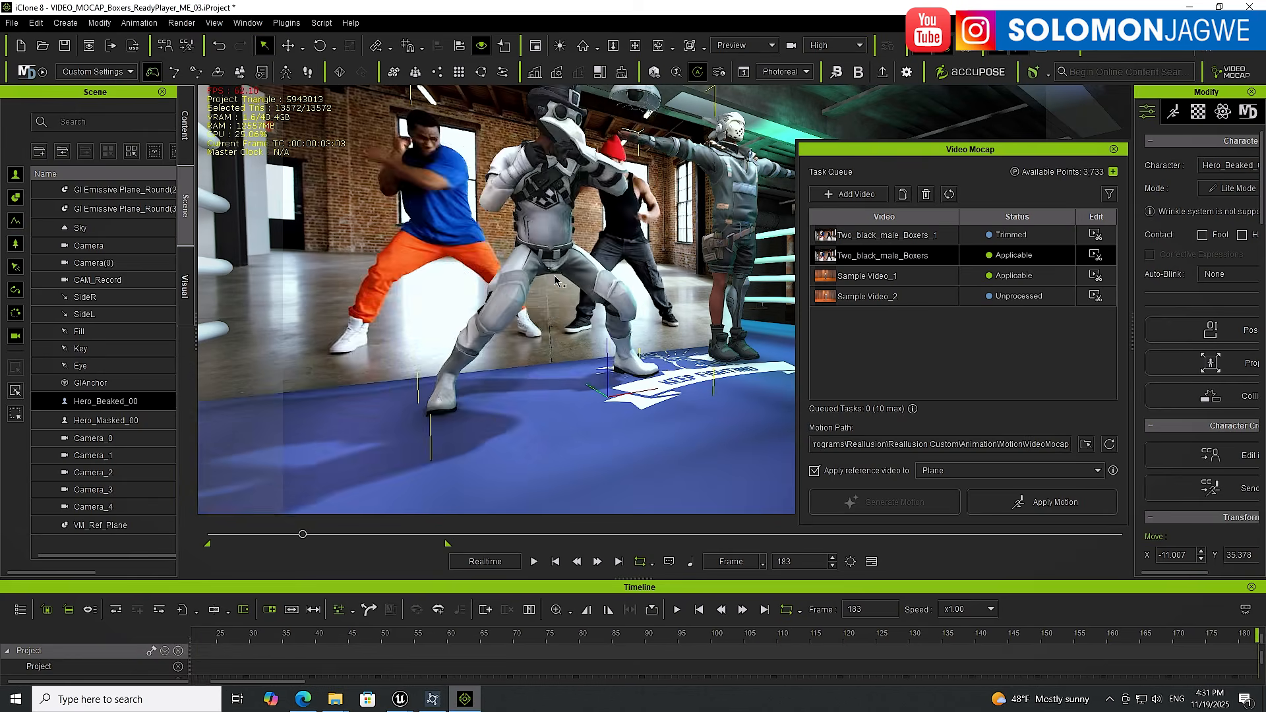
Select the video reference plane, scale it down to 96 and raise it above the ring
{"action": "right_click_drag", "start_coordinate": [651, 223], "coordinate": [549, 289]}
{"action": "scroll", "coordinate": [542, 323], "scroll_direction": "up", "scroll_amount": 2}
{"action": "right_click_drag", "start_coordinate": [469, 320], "coordinate": [485, 257]}
{"action": "left_click", "coordinate": [485, 257]}
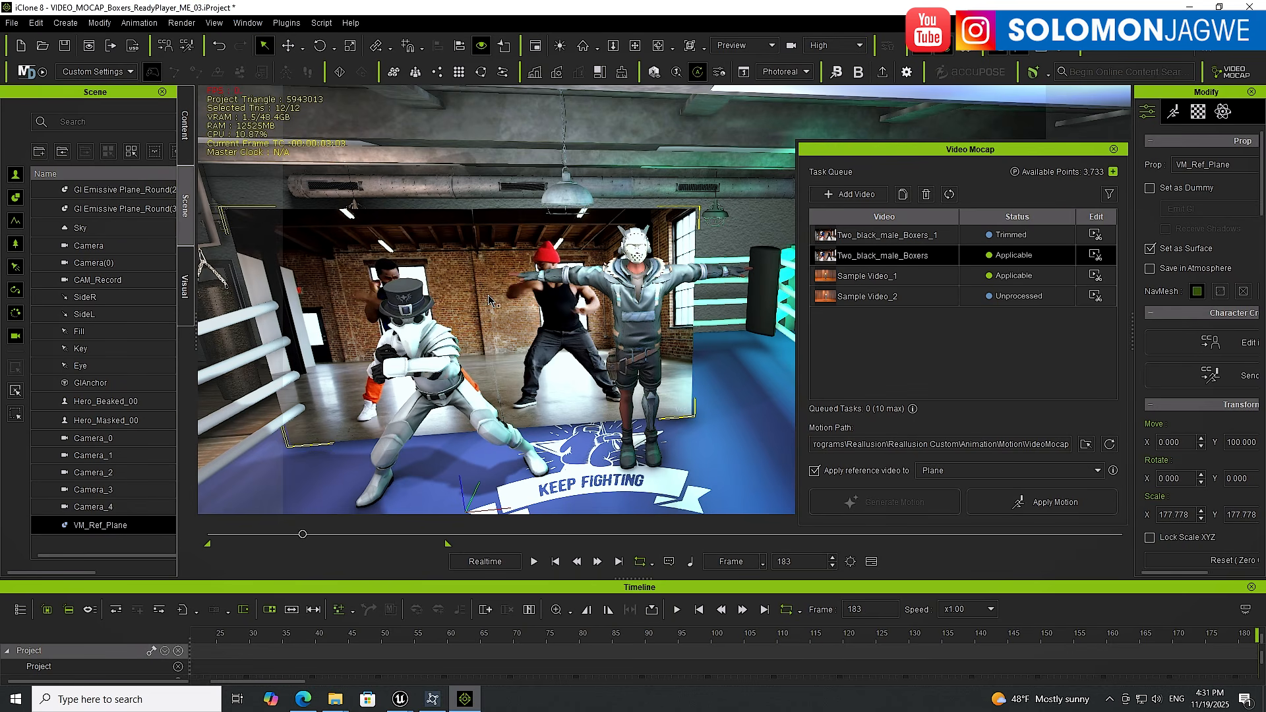
{"action": "key", "text": "r"}
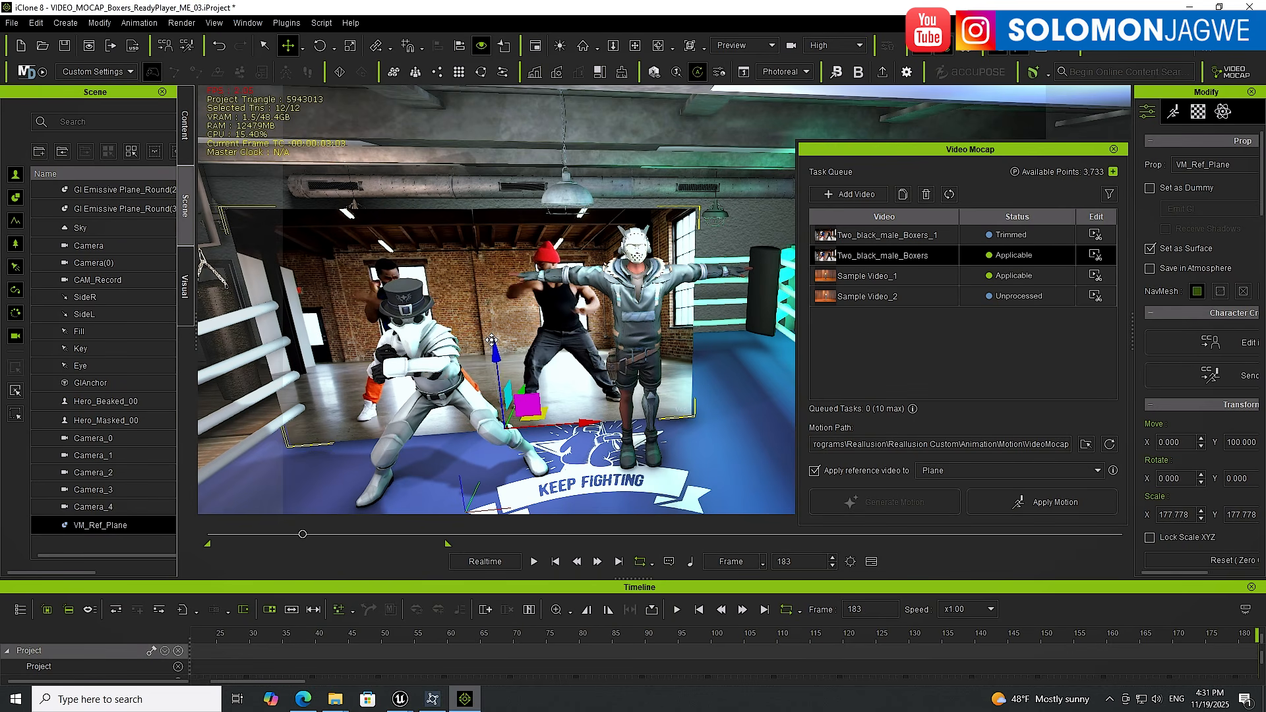
{"action": "left_click", "coordinate": [555, 562]}
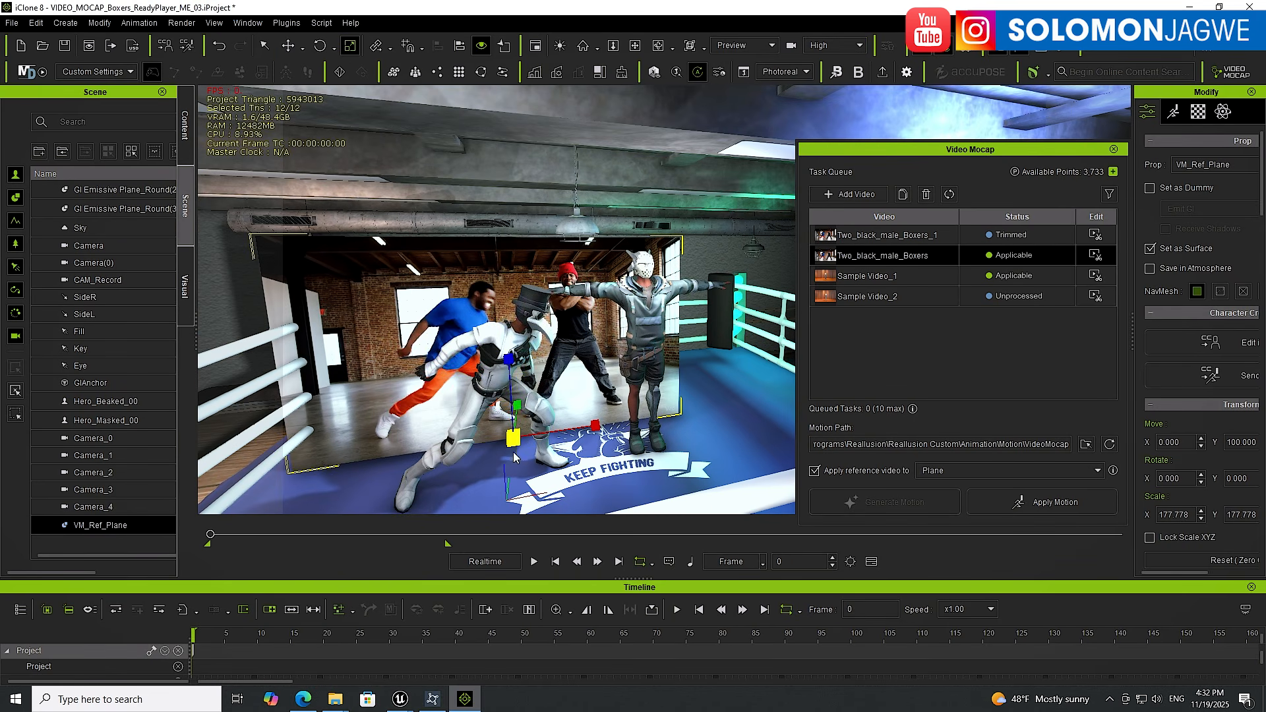
{"action": "left_click_drag", "start_coordinate": [514, 438], "coordinate": [459, 500]}
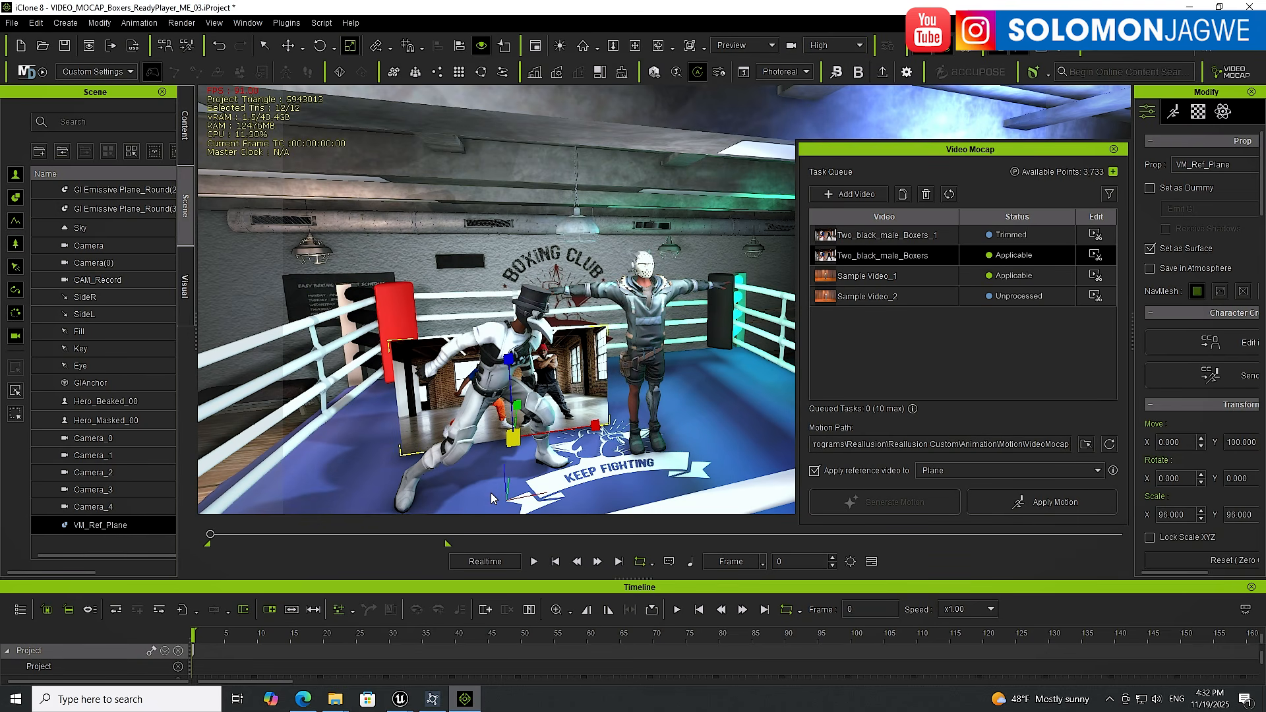
{"action": "key", "text": "w"}
{"action": "left_click_drag", "start_coordinate": [509, 365], "coordinate": [477, 165]}
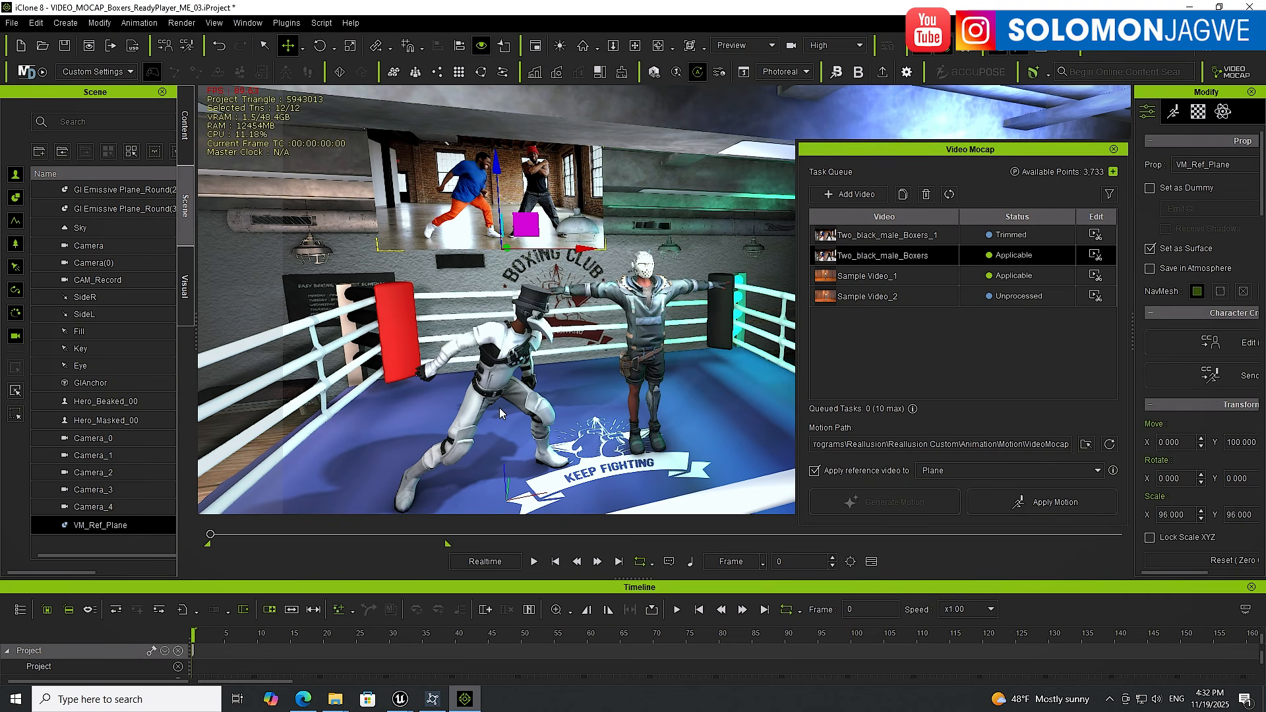
Play back the animation to check the repositioned reference video
{"action": "left_click", "coordinate": [534, 562]}
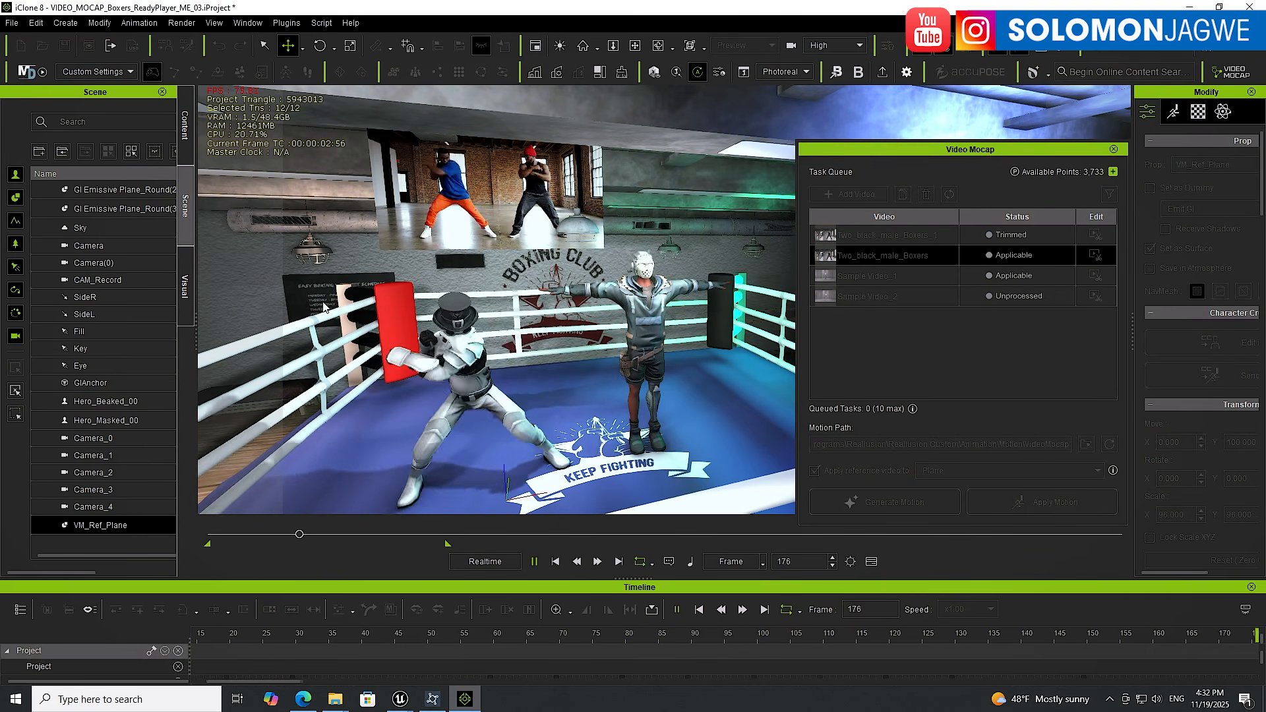
{"action": "left_click", "coordinate": [556, 562]}
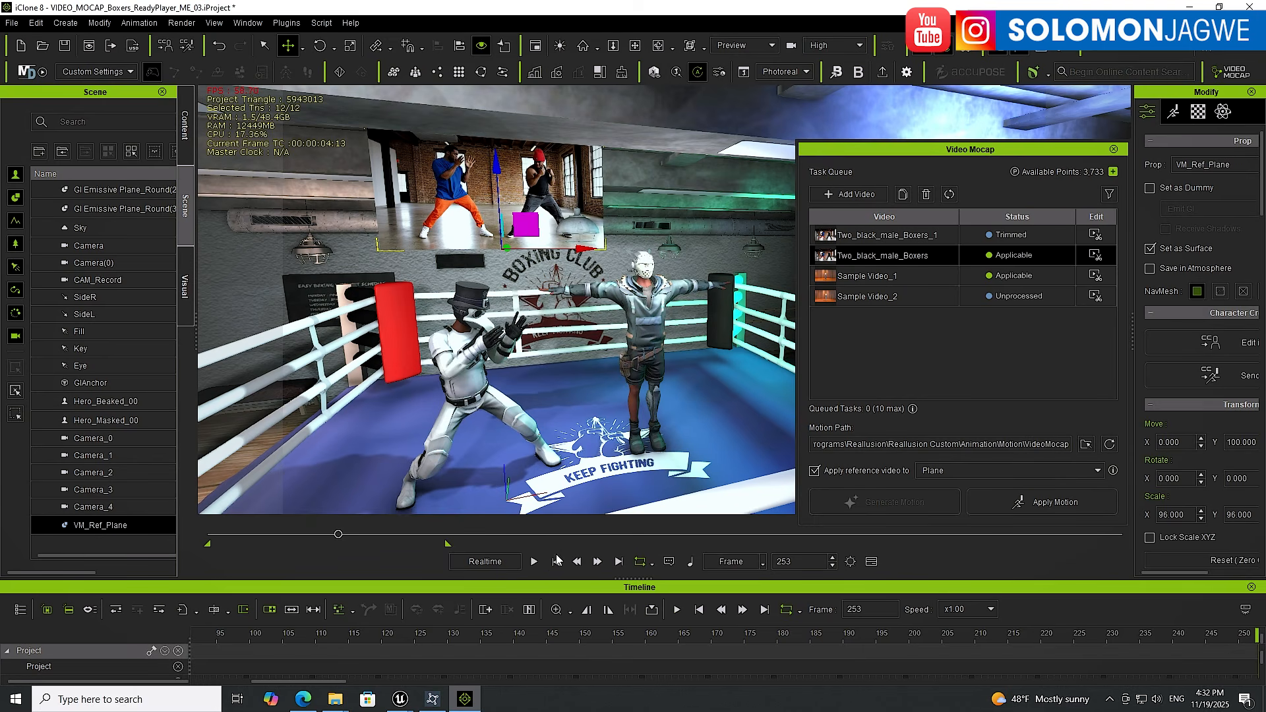
Select the masked boxer and generate motion from the Two_black_male_Boxers_1 video, confirming the purchase
{"action": "left_click", "coordinate": [556, 562]}
{"action": "left_click", "coordinate": [648, 316]}
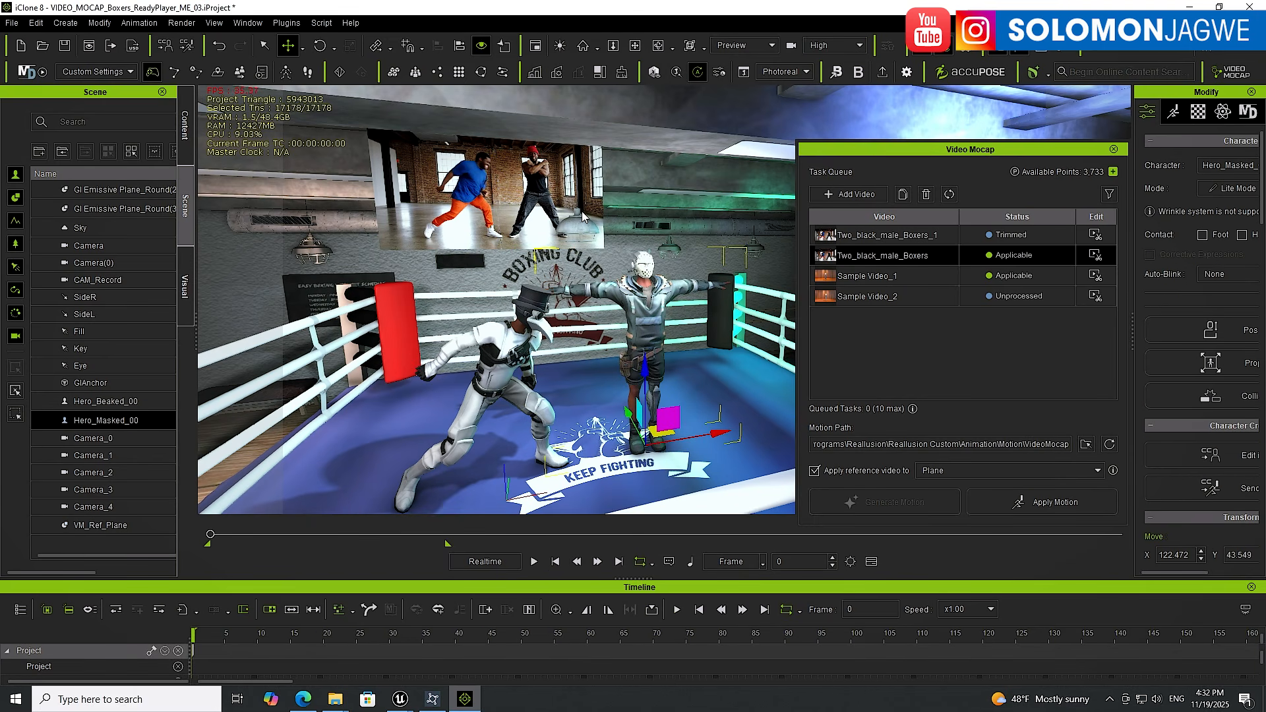
{"action": "left_click", "coordinate": [932, 236]}
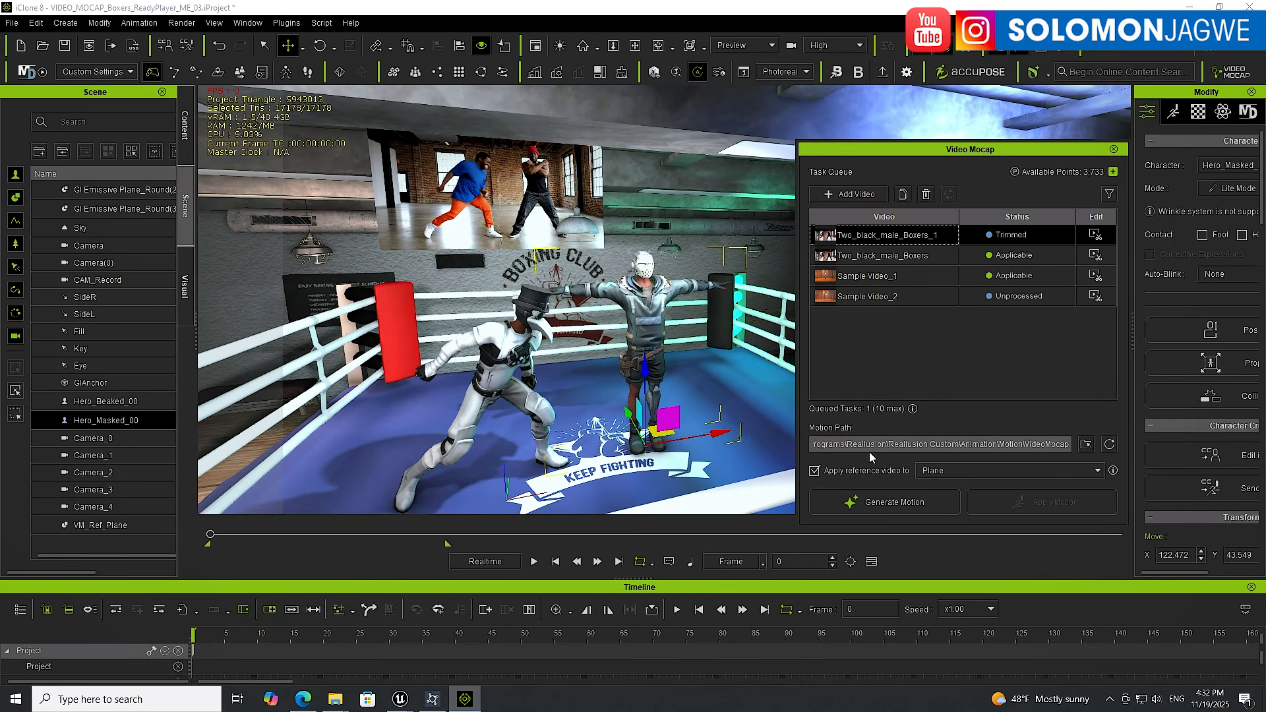
{"action": "left_click", "coordinate": [889, 504]}
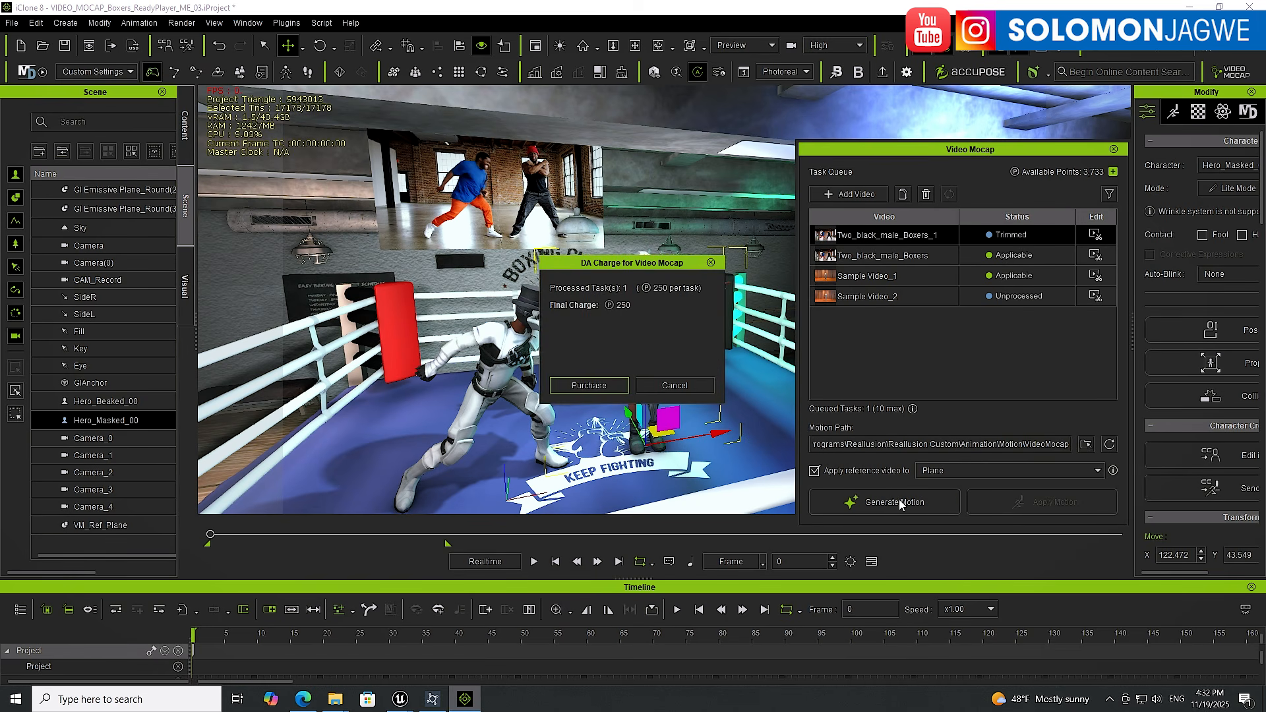
{"action": "left_click", "coordinate": [600, 388]}
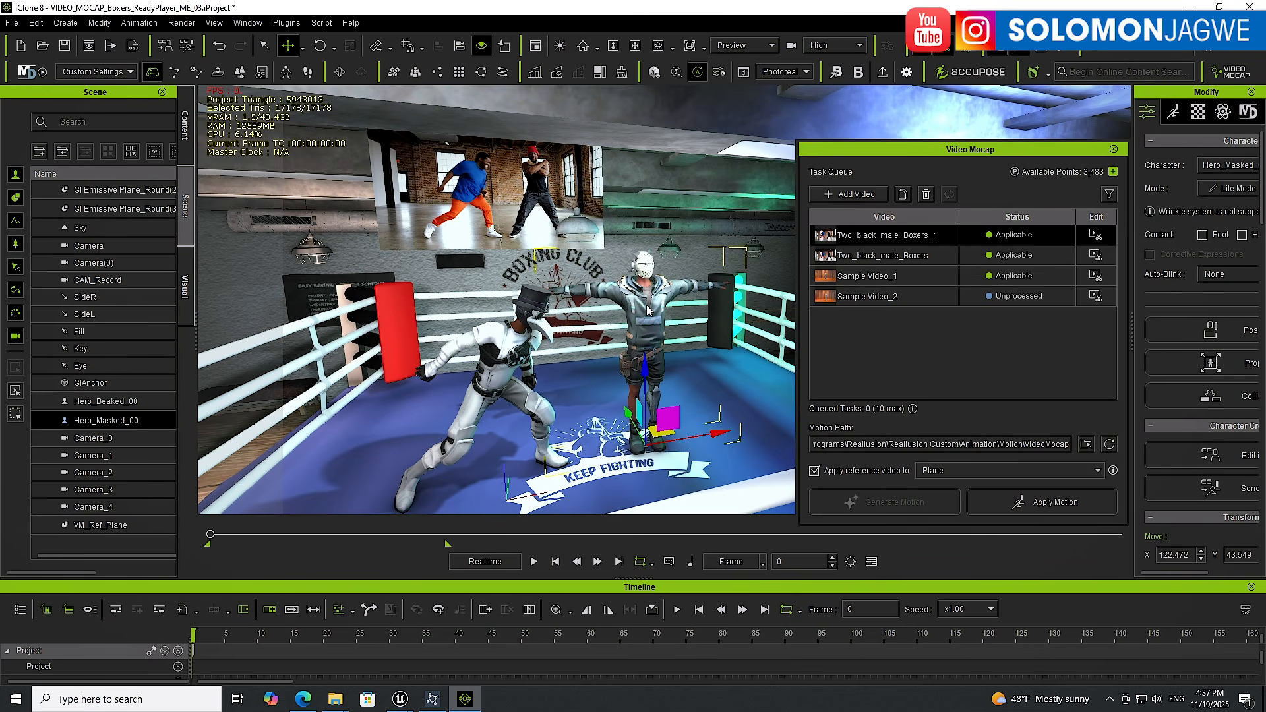
Apply the generated motion to the masked boxer and close the Video Mocap panel
{"action": "left_click", "coordinate": [1055, 504]}
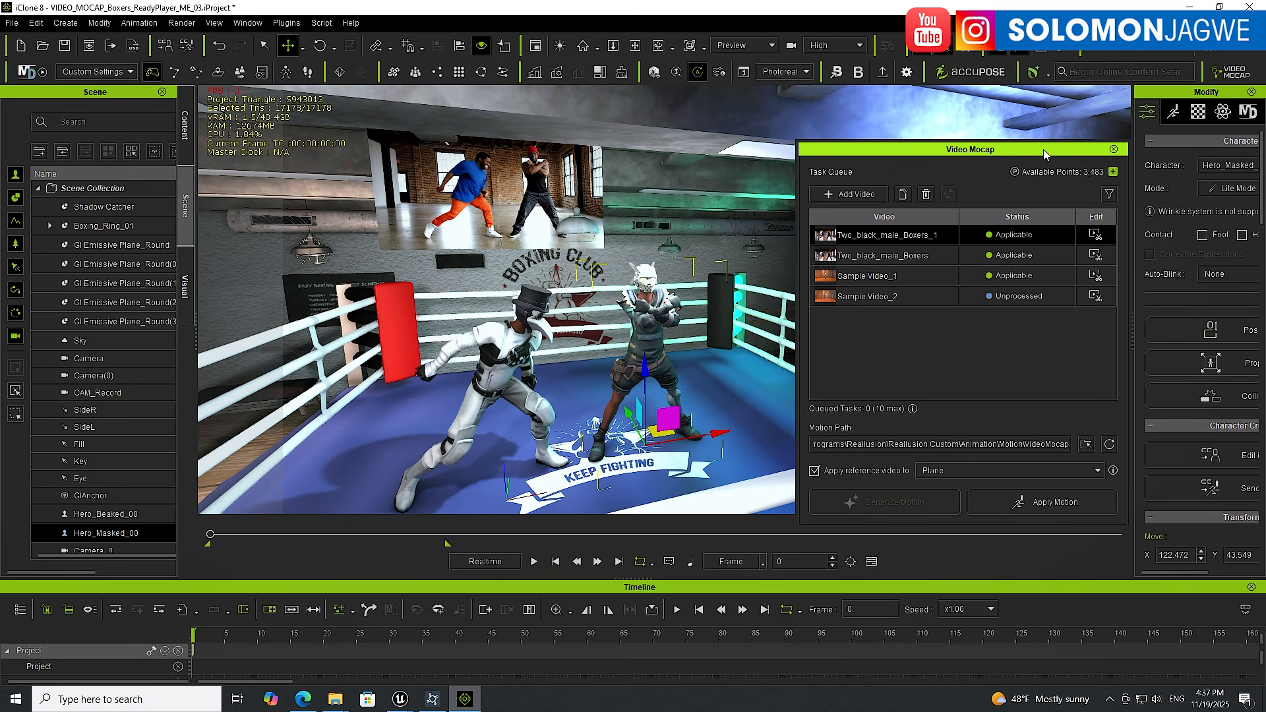
{"action": "left_click_drag", "start_coordinate": [1043, 149], "coordinate": [286, 406]}
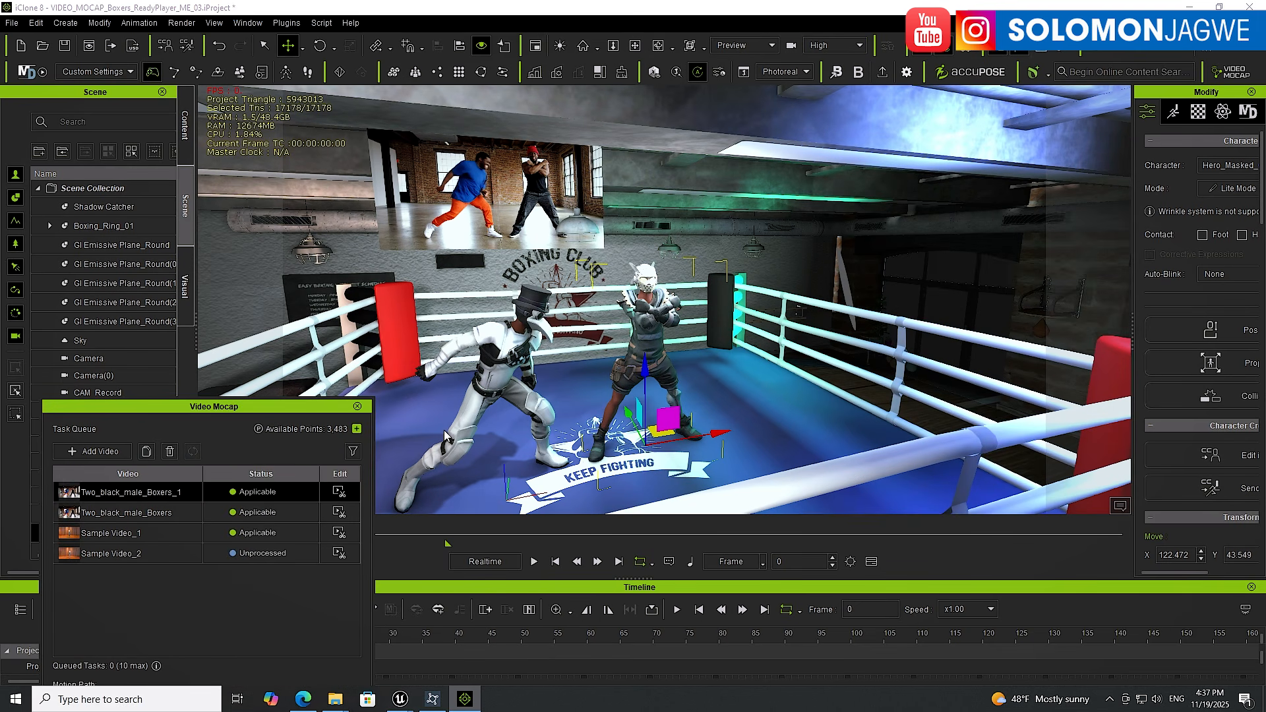
{"action": "left_click", "coordinate": [359, 406]}
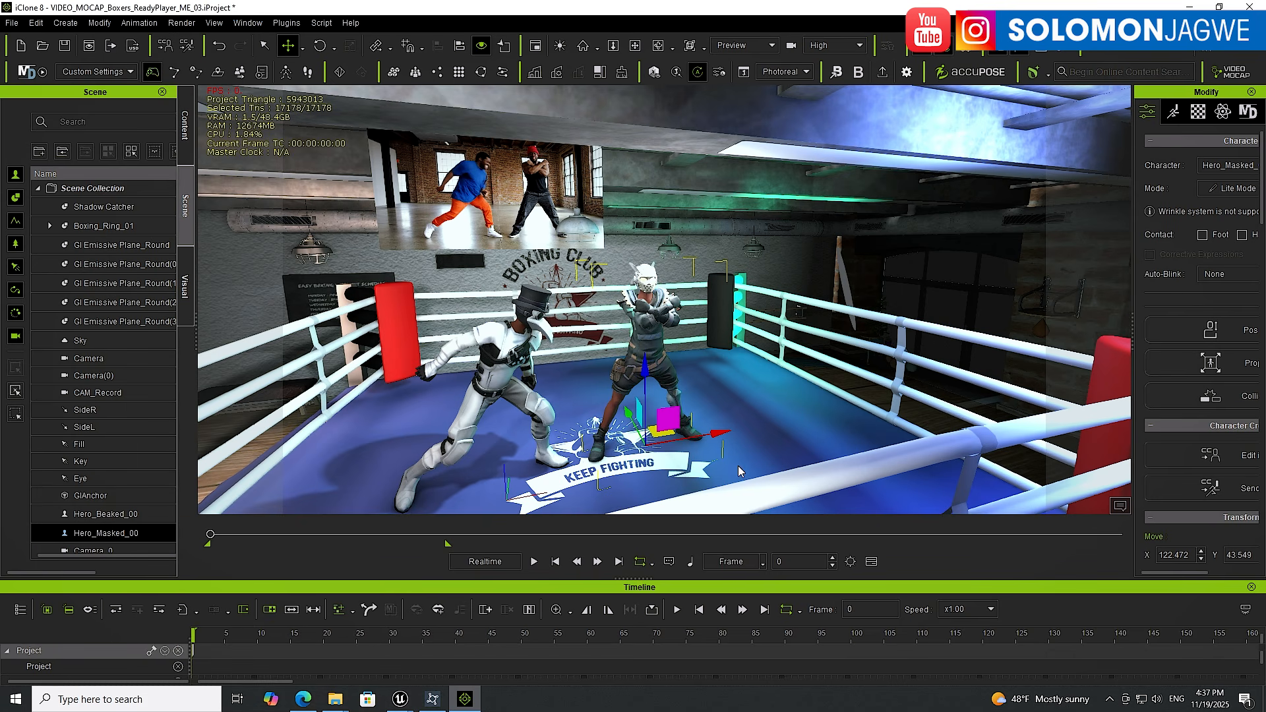
Play back and scrub through both boxers' animations to review how they interact
{"action": "left_click", "coordinate": [535, 563]}
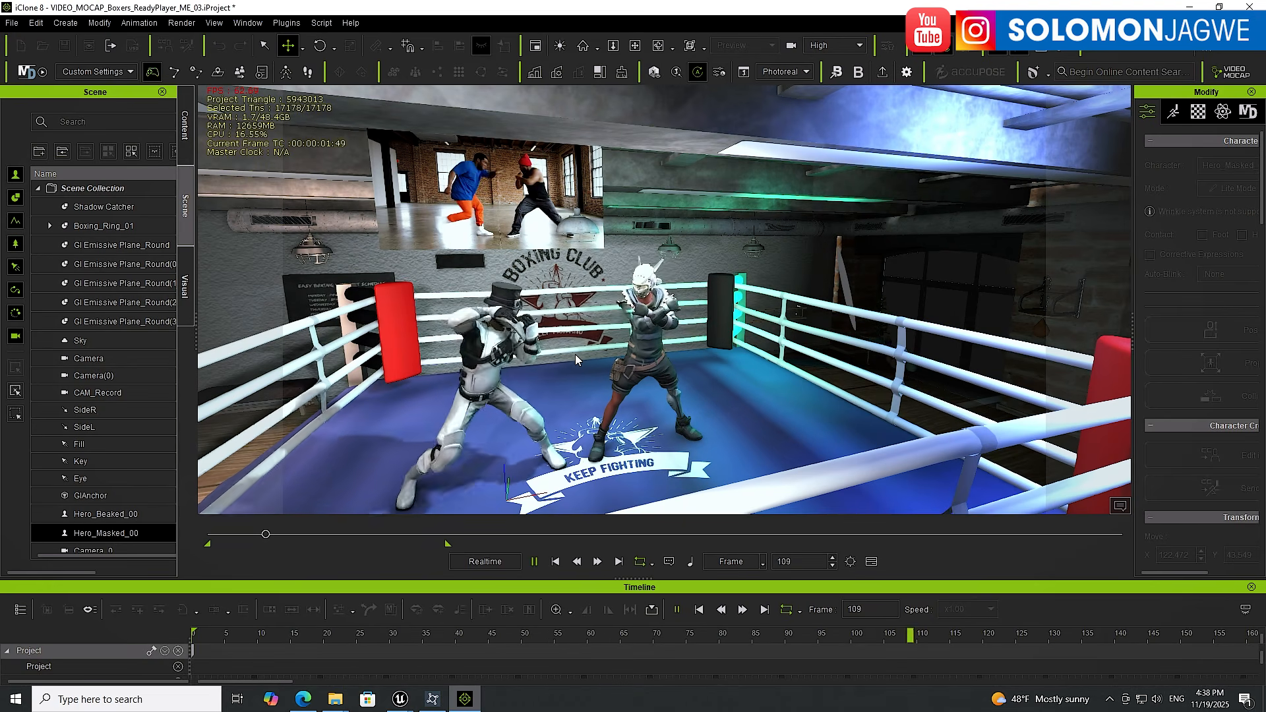
{"action": "left_click", "coordinate": [534, 561]}
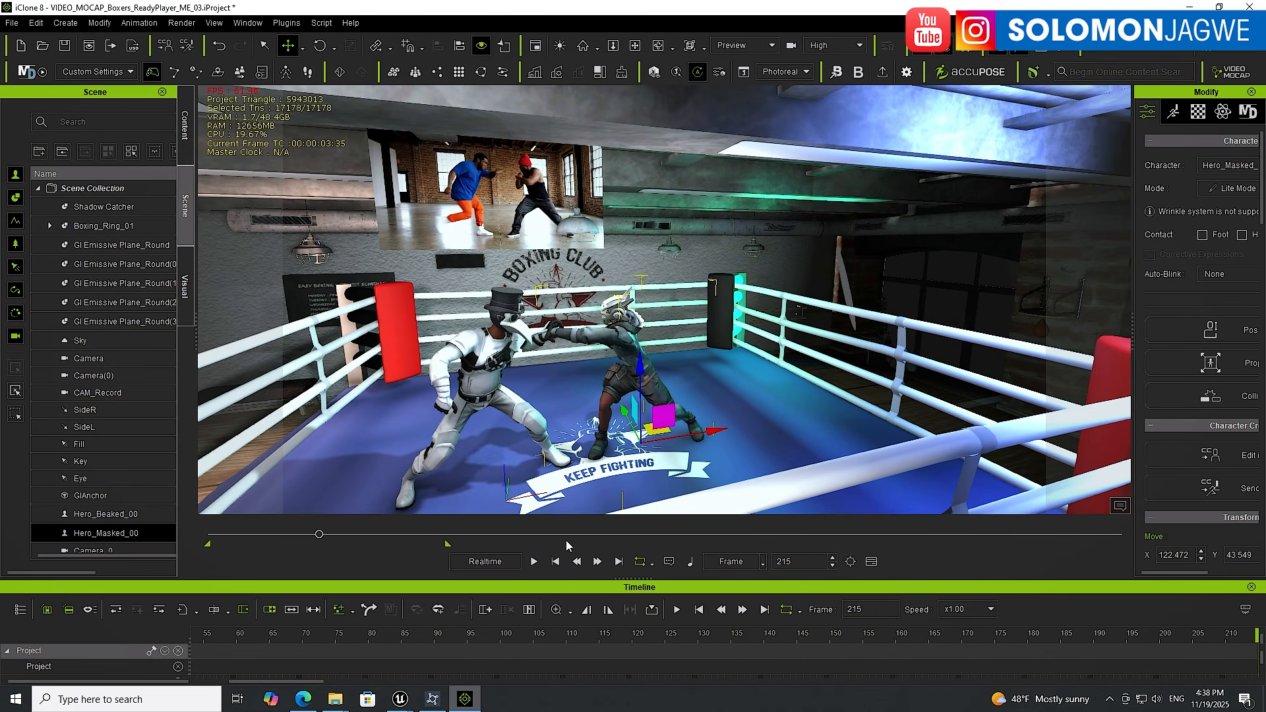
{"action": "right_click_drag", "start_coordinate": [634, 340], "coordinate": [560, 203]}
{"action": "scroll", "coordinate": [577, 396], "scroll_direction": "up", "scroll_amount": 4}
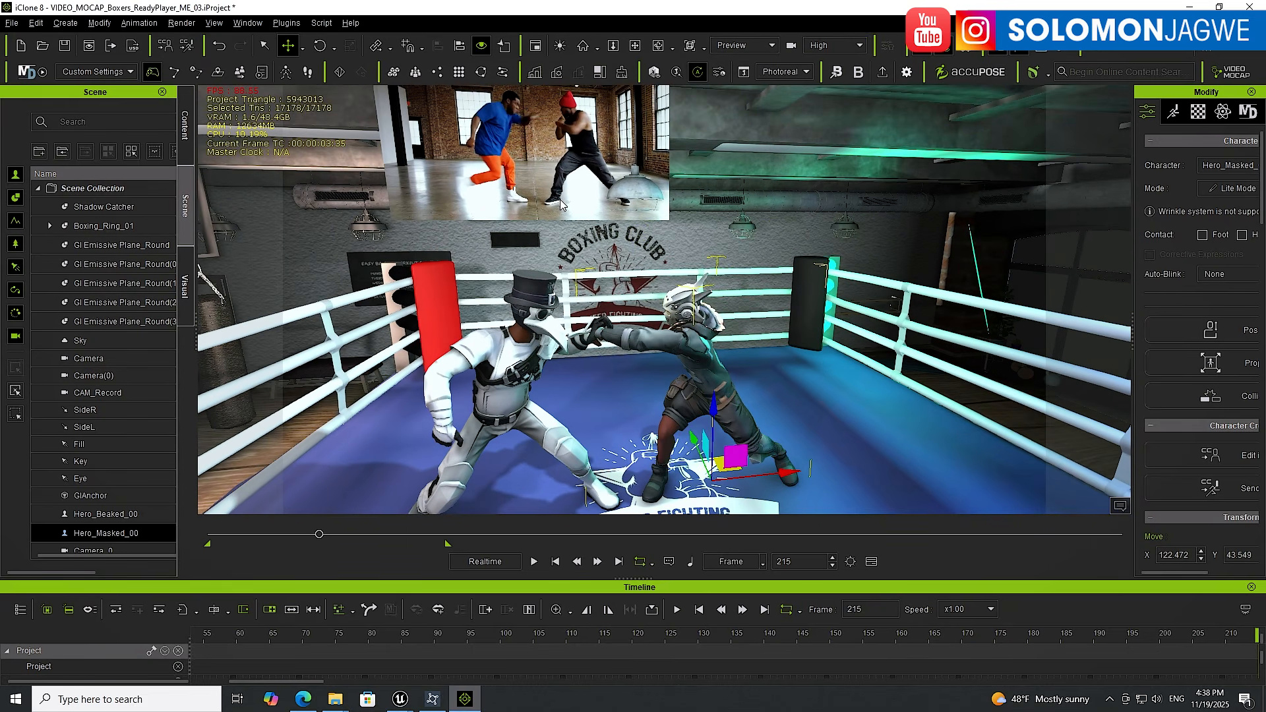
{"action": "left_click_drag", "start_coordinate": [324, 537], "coordinate": [306, 537]}
{"action": "left_click_drag", "start_coordinate": [308, 539], "coordinate": [318, 535]}
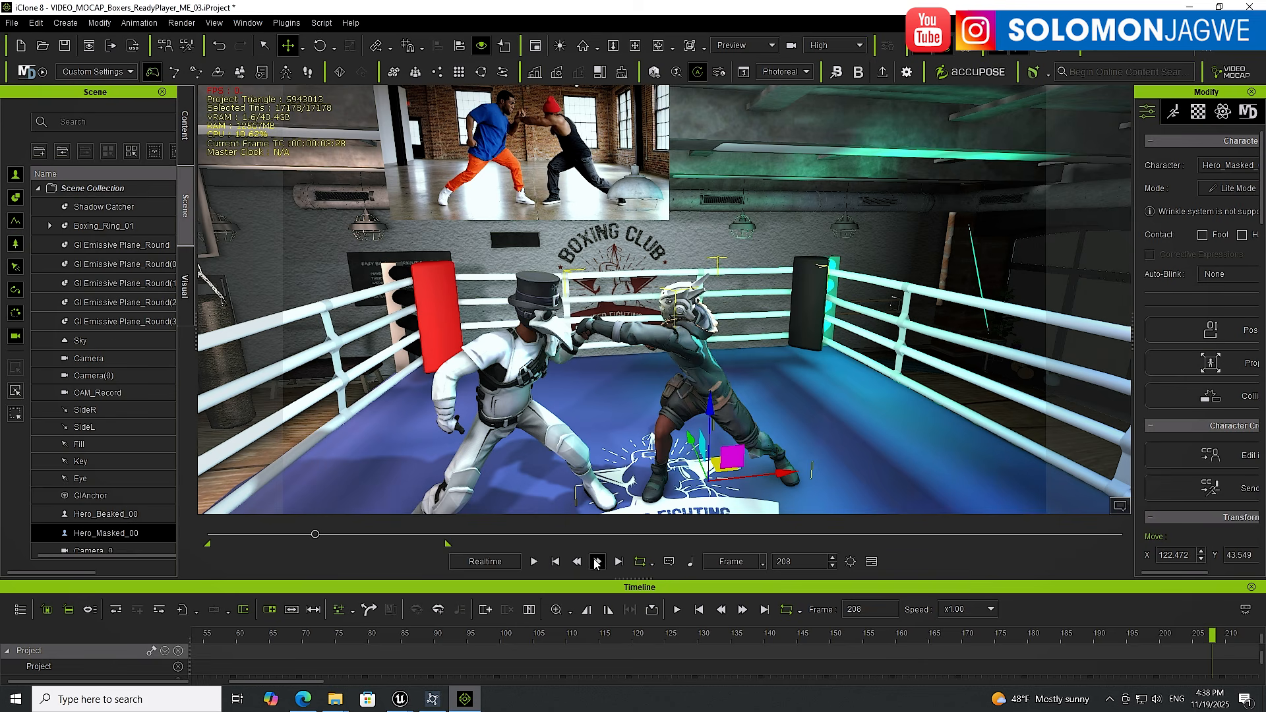
{"action": "left_click", "coordinate": [556, 561]}
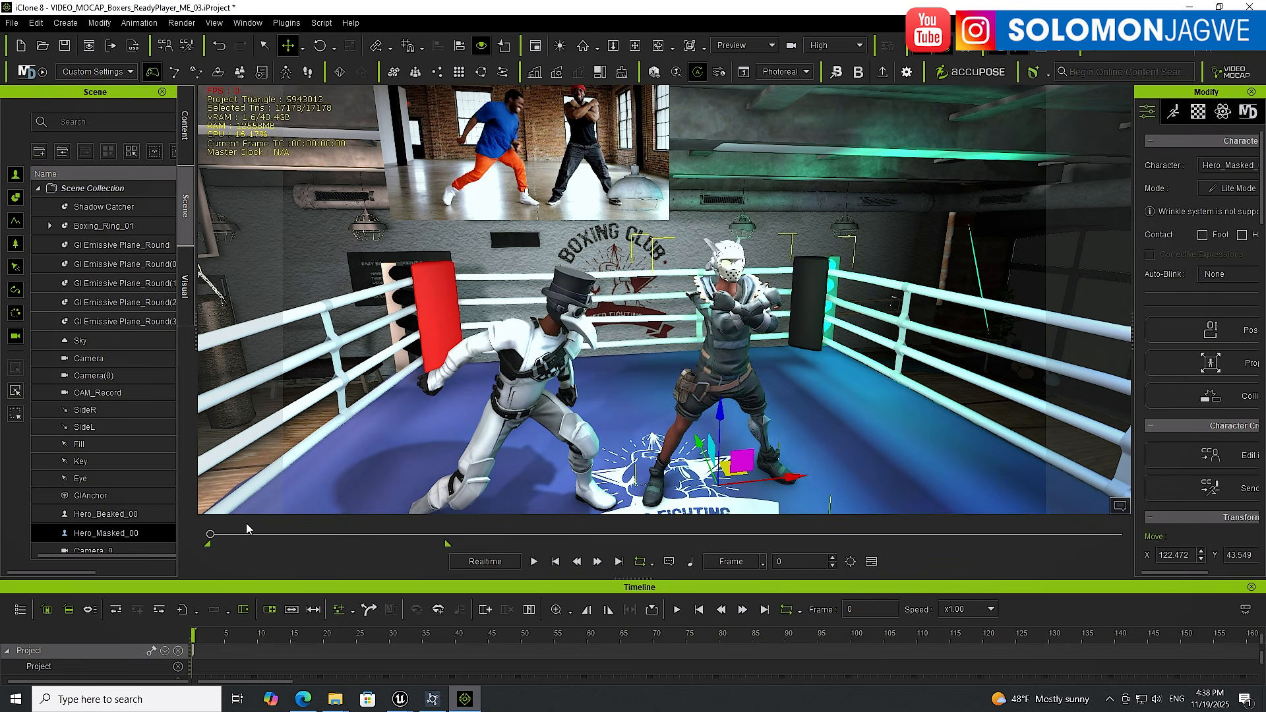
Move the masked boxer along X toward the beaked boxer and scrub through the fight to check spacing
{"action": "left_click_drag", "start_coordinate": [791, 479], "coordinate": [775, 488]}
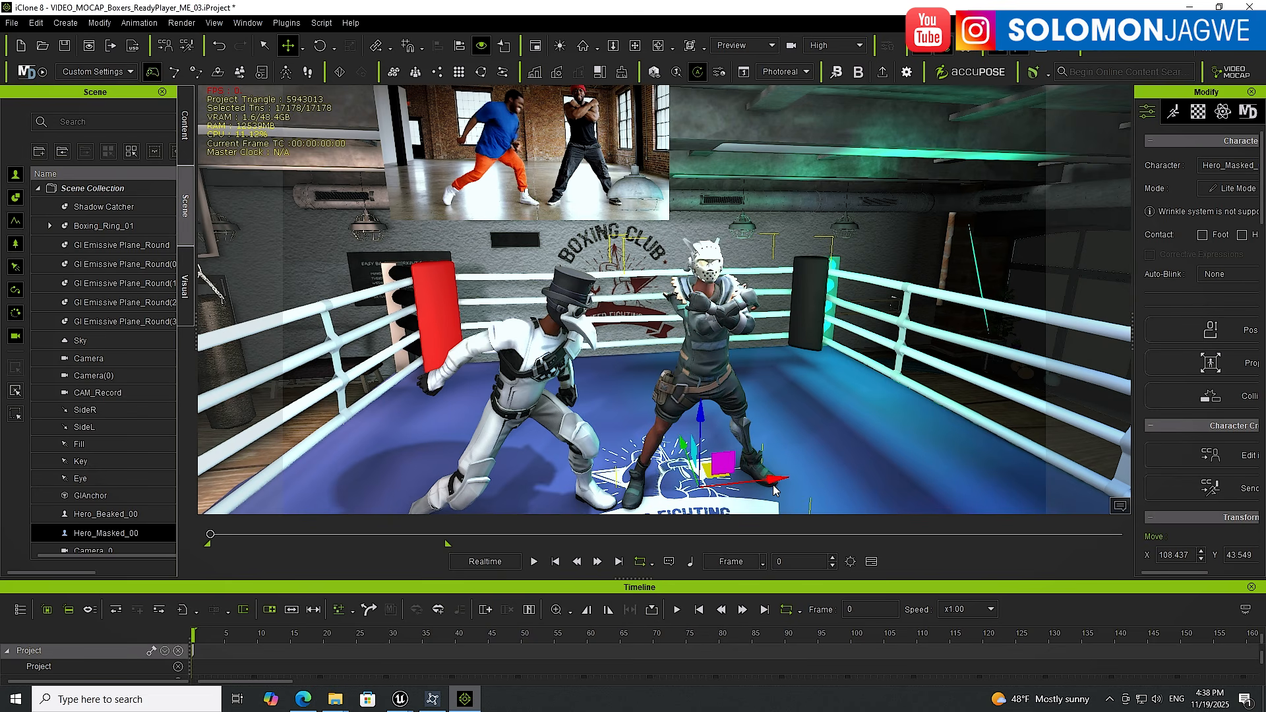
{"action": "left_click_drag", "start_coordinate": [401, 535], "coordinate": [374, 536]}
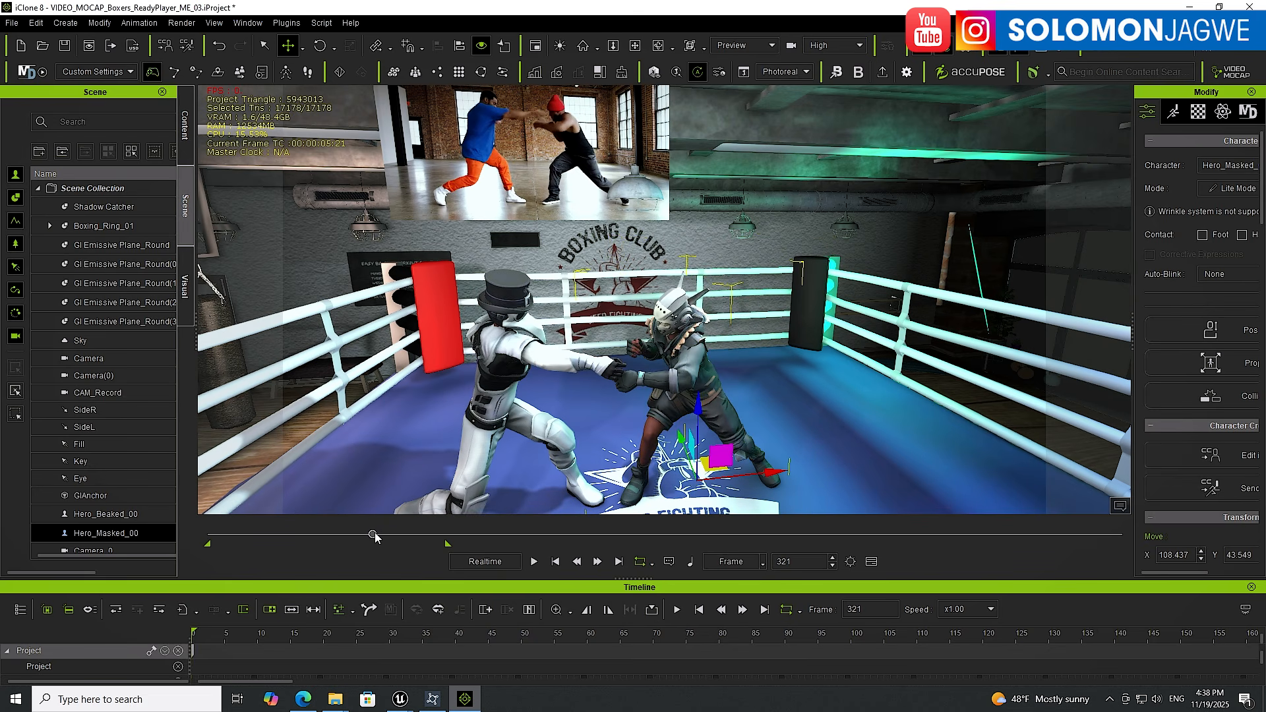
{"action": "middle_click_drag", "start_coordinate": [638, 378], "coordinate": [576, 268]}
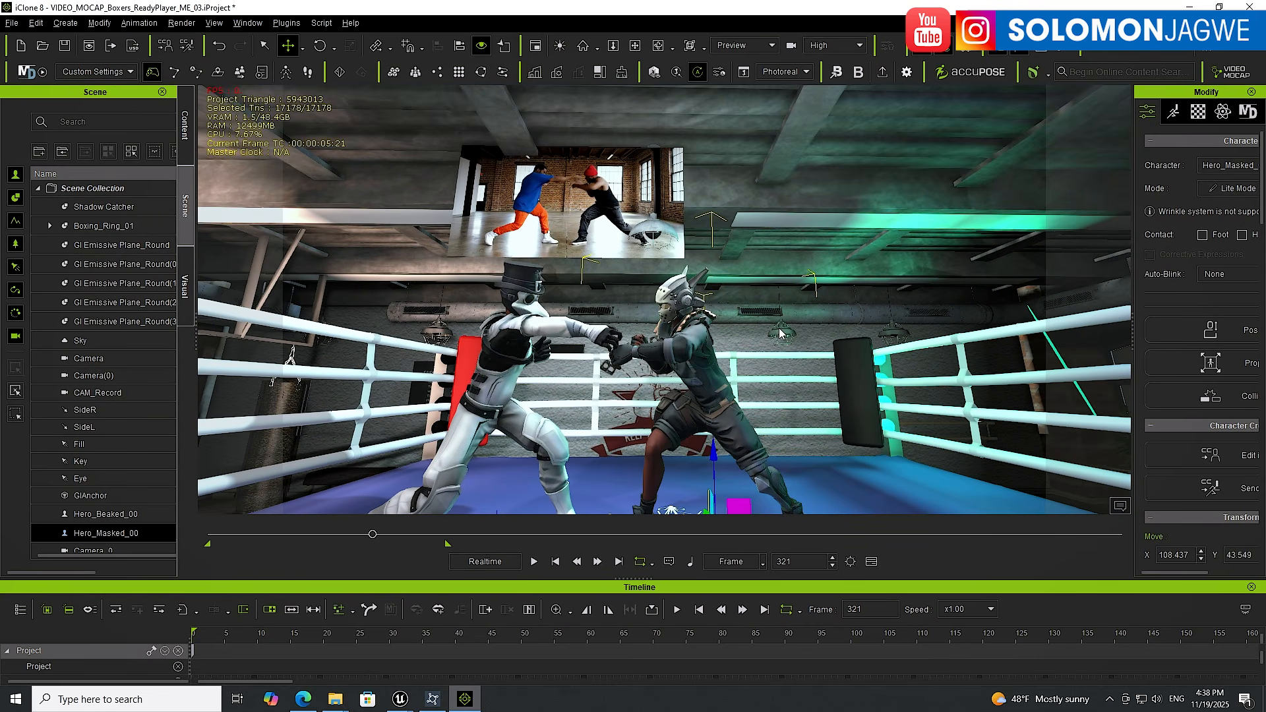
{"action": "middle_click_drag", "start_coordinate": [780, 333], "coordinate": [805, 292]}
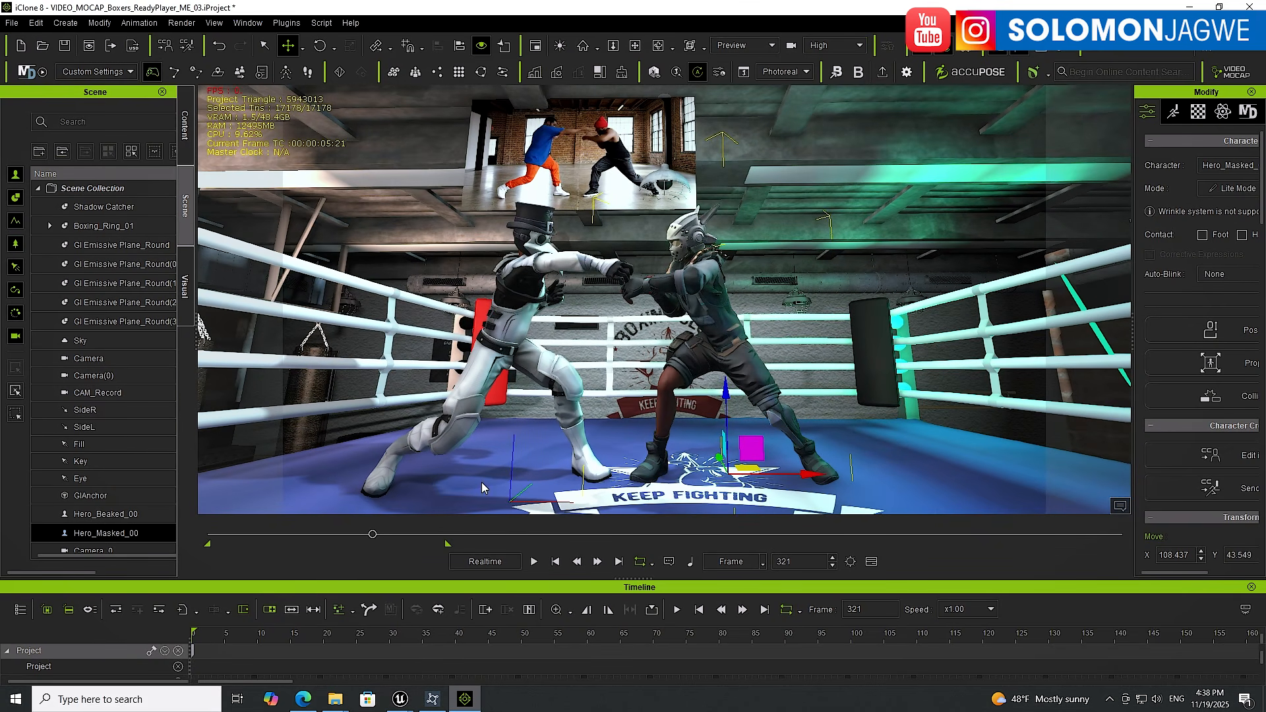
{"action": "mouse_move", "coordinate": [373, 534]}
{"action": "left_mouse_down"}
{"action": "mouse_move", "coordinate": [383, 534]}
{"action": "mouse_move", "coordinate": [351, 544]}
{"action": "left_mouse_up"}
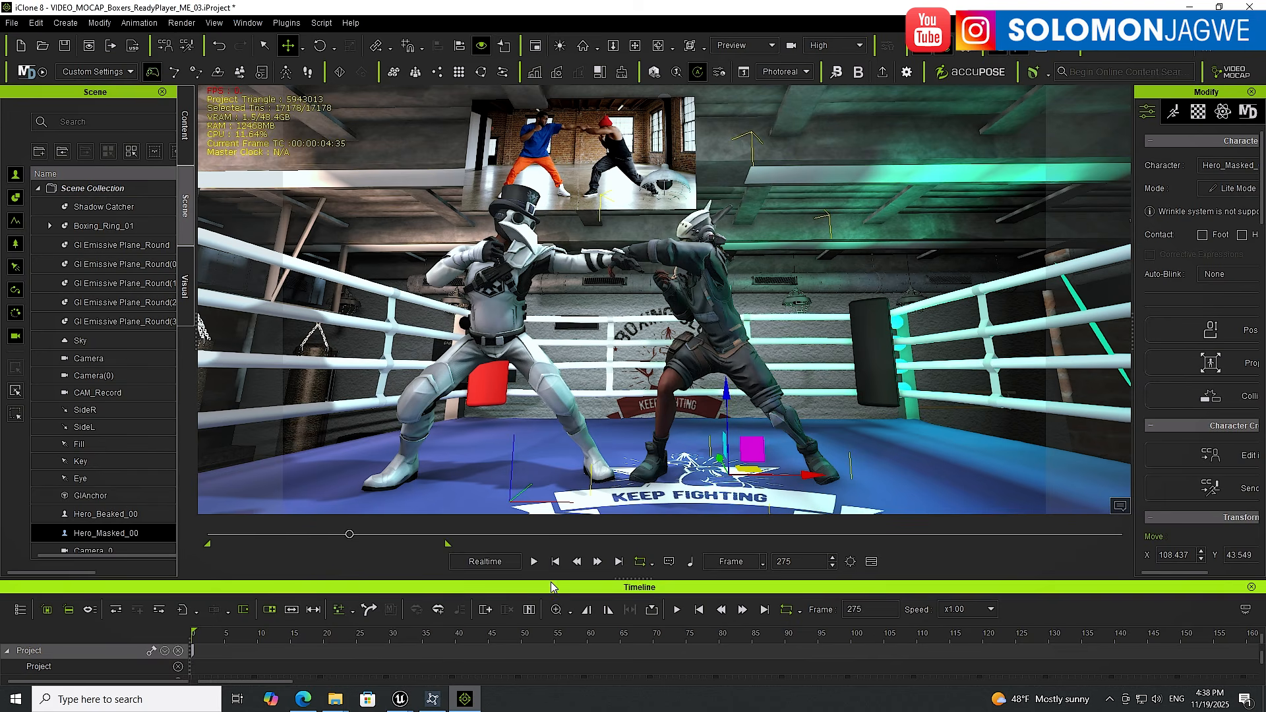
{"action": "left_click", "coordinate": [555, 561]}
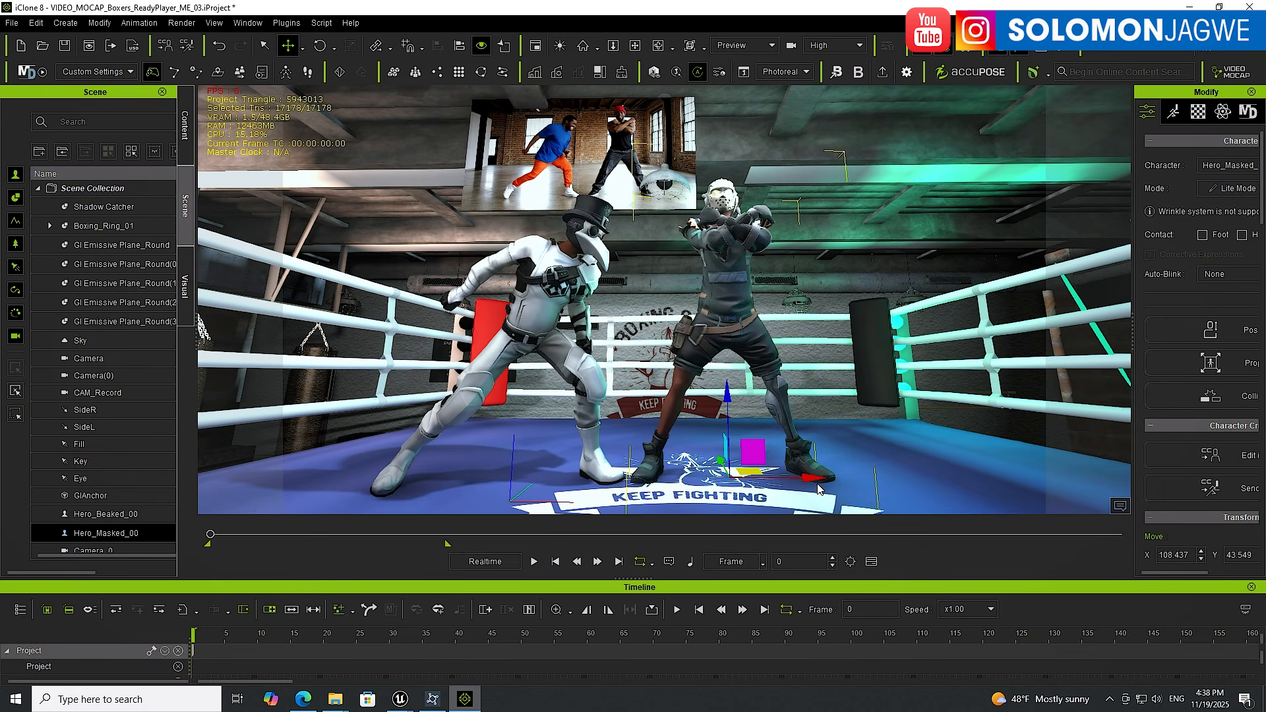
Reposition the masked boxer from a top view to about X 118.8 and Y 40.3
{"action": "left_click_drag", "start_coordinate": [809, 478], "coordinate": [817, 479]}
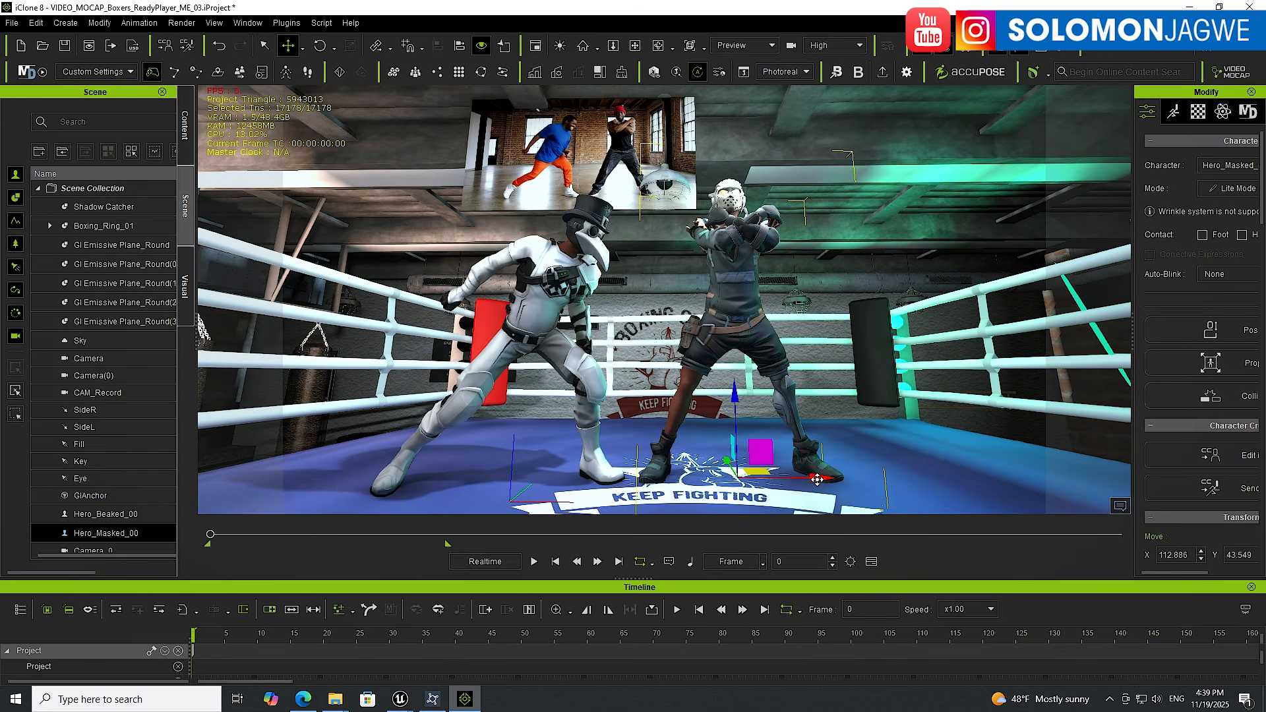
{"action": "left_click_drag", "start_coordinate": [215, 538], "coordinate": [318, 539]}
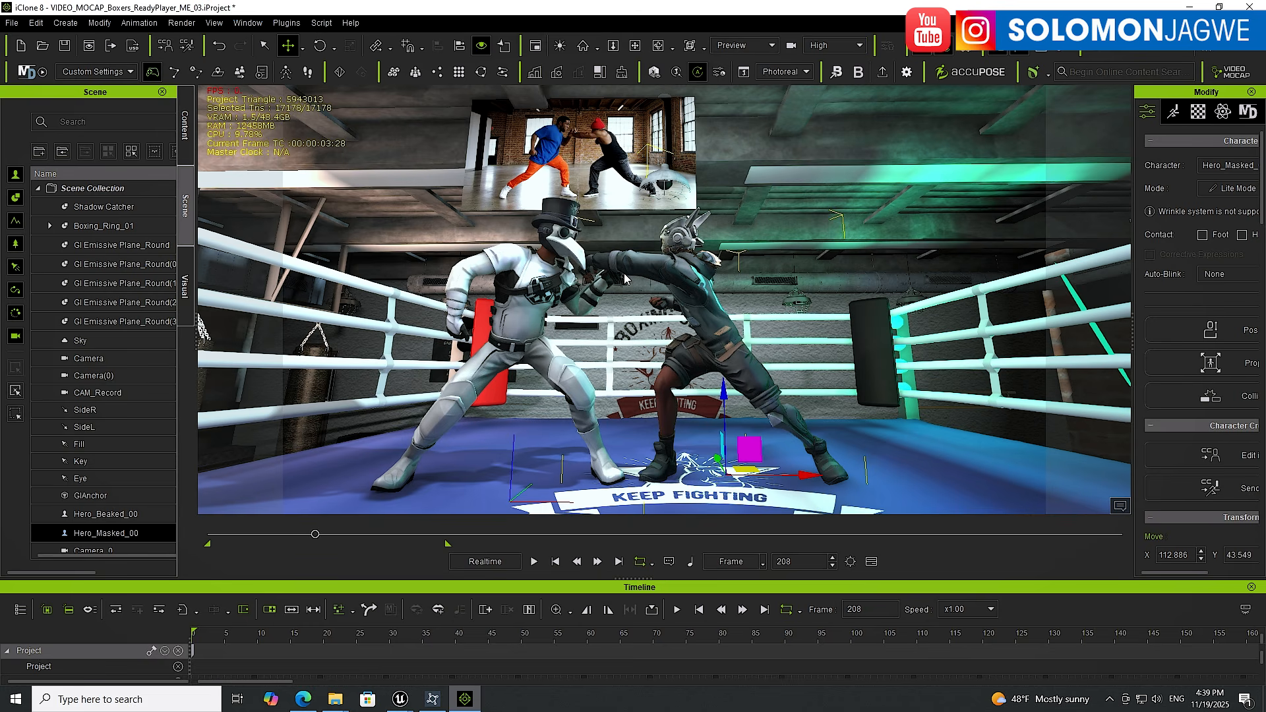
{"action": "right_click_drag", "start_coordinate": [653, 256], "coordinate": [728, 367]}
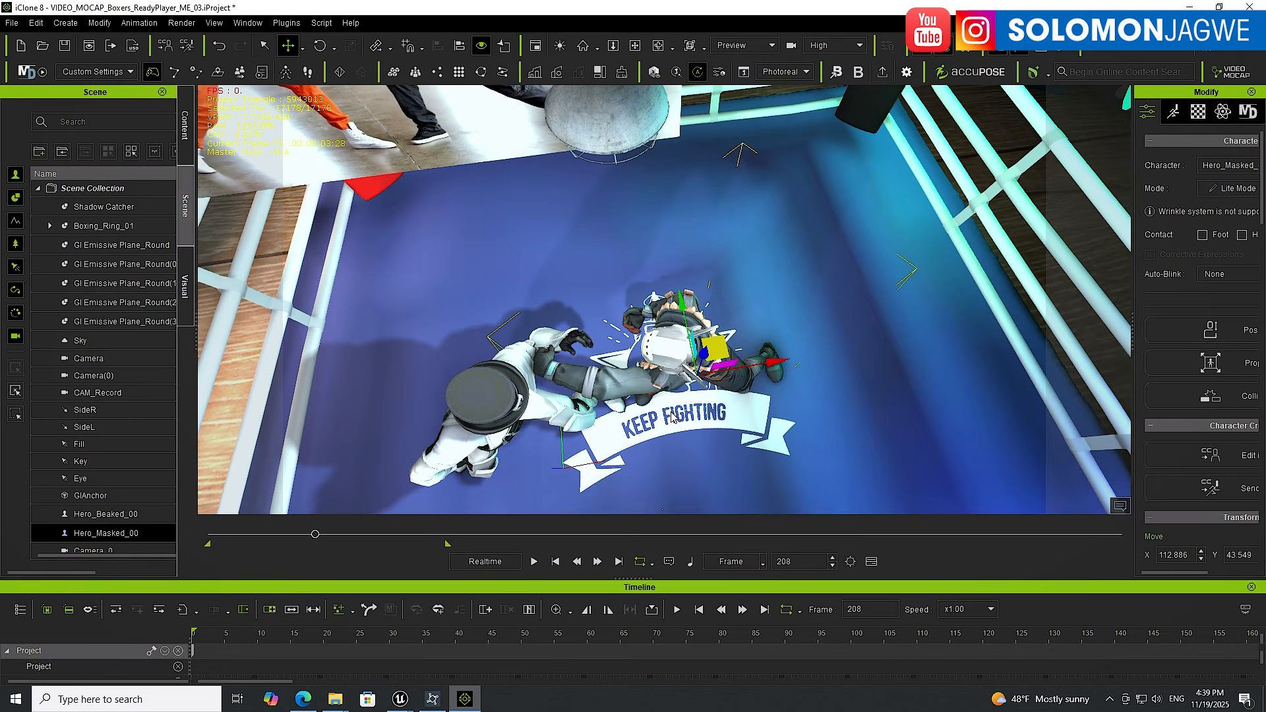
{"action": "right_click_drag", "start_coordinate": [672, 417], "coordinate": [511, 329]}
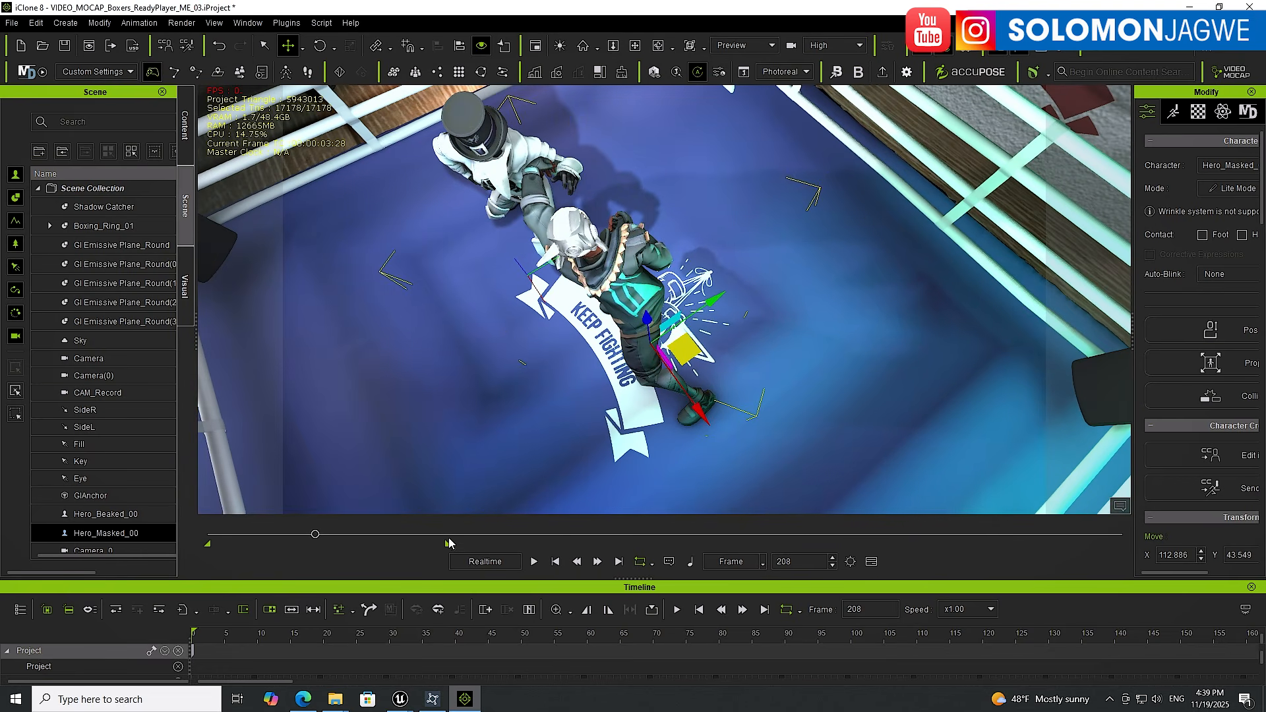
{"action": "left_click", "coordinate": [557, 564]}
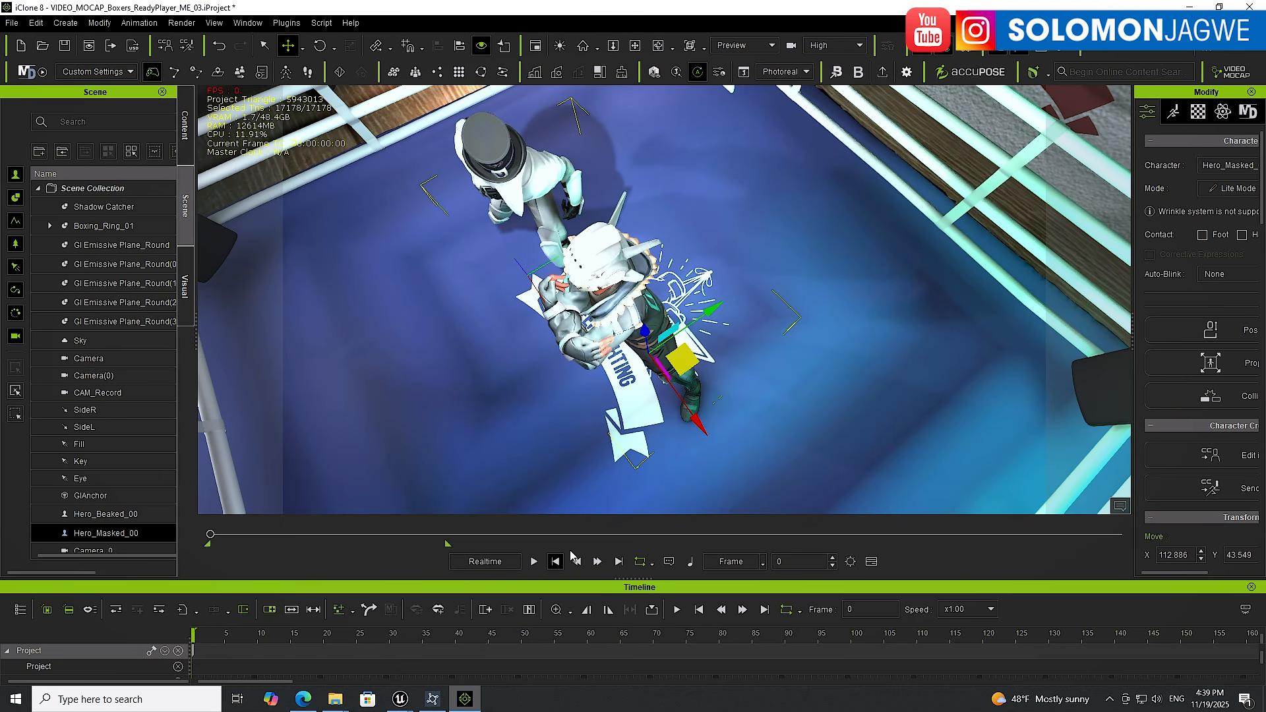
{"action": "left_click_drag", "start_coordinate": [711, 310], "coordinate": [711, 342]}
{"action": "left_click_drag", "start_coordinate": [689, 425], "coordinate": [696, 433]}
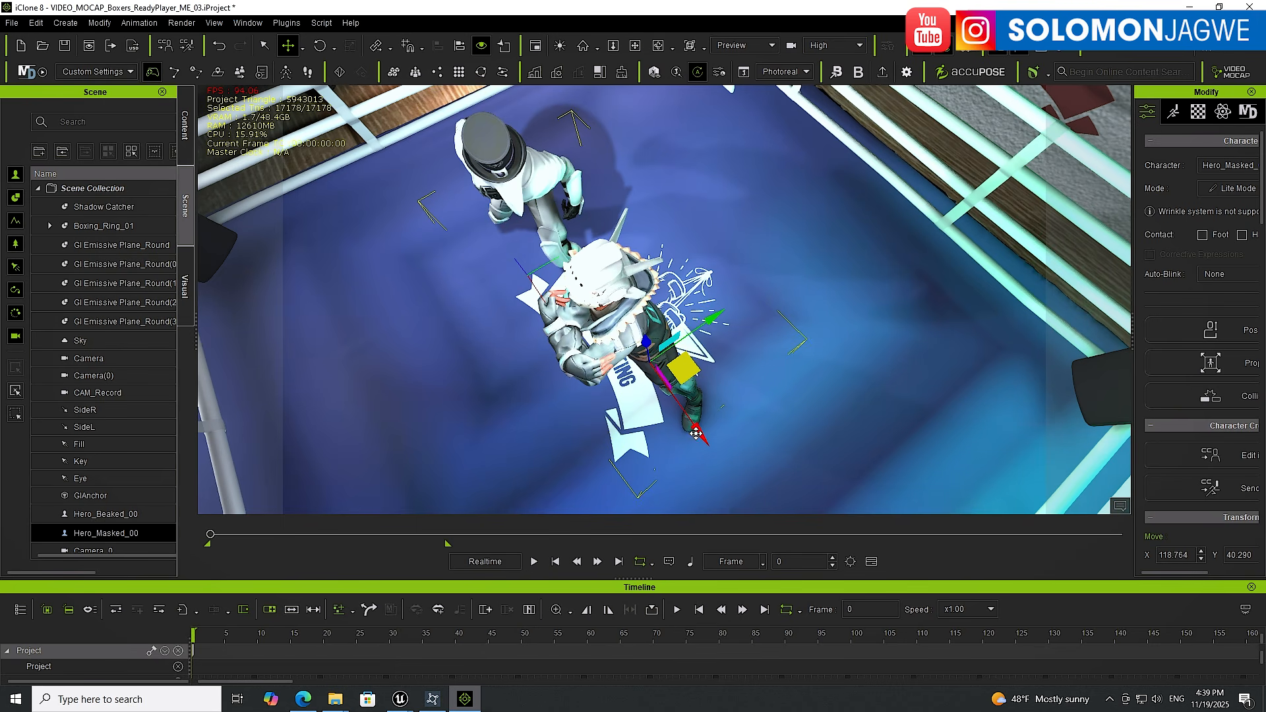
Play back the fight to check the boxers' new spacing
{"action": "left_click_drag", "start_coordinate": [512, 420], "coordinate": [746, 323], "text": "alt"}
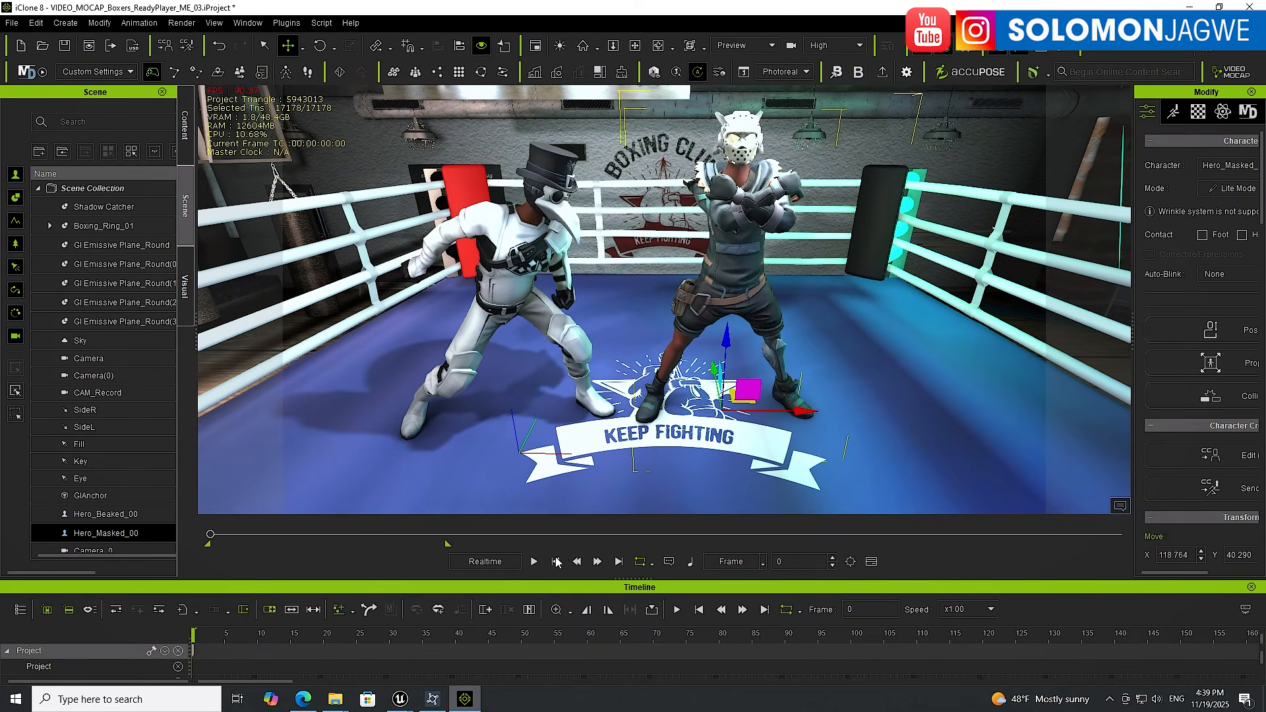
{"action": "left_click", "coordinate": [535, 562]}
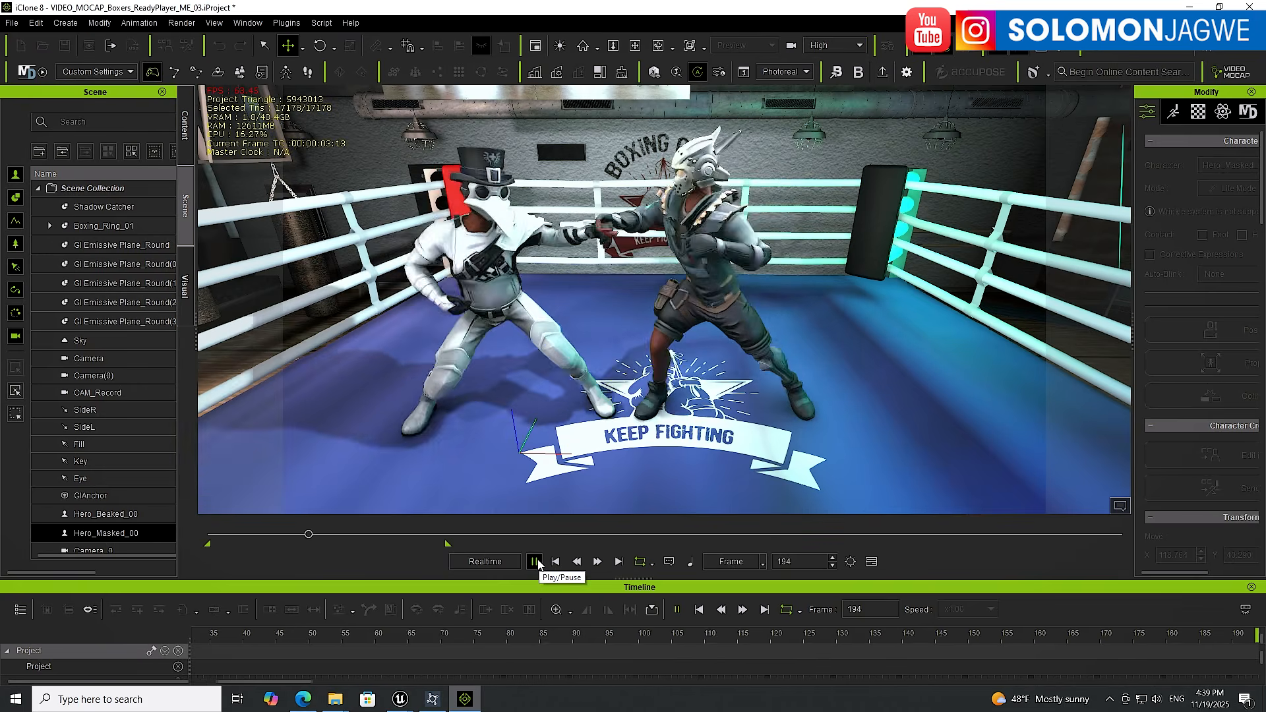
{"action": "left_click", "coordinate": [536, 562]}
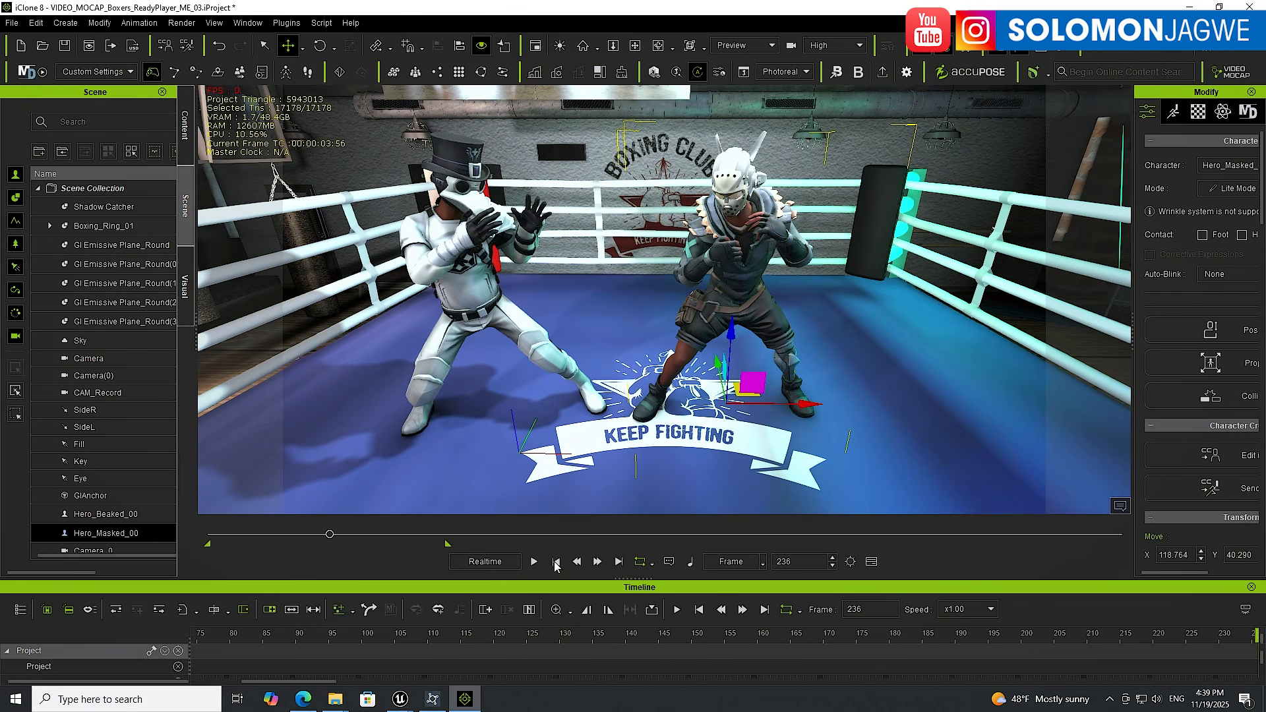
{"action": "left_click", "coordinate": [555, 562]}
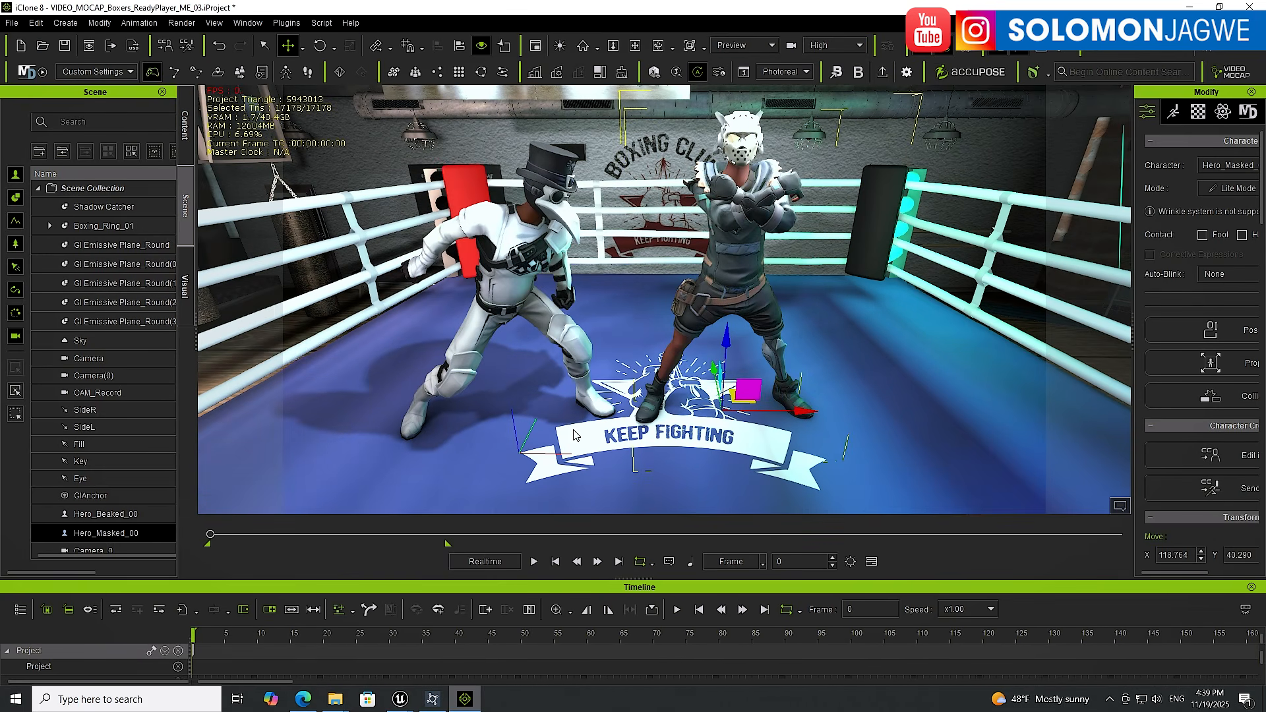
Select the beaked boxer and open Edit Motion Layer from the animation panel
{"action": "left_click", "coordinate": [536, 257]}
{"action": "right_click_drag", "start_coordinate": [535, 258], "coordinate": [546, 303]}
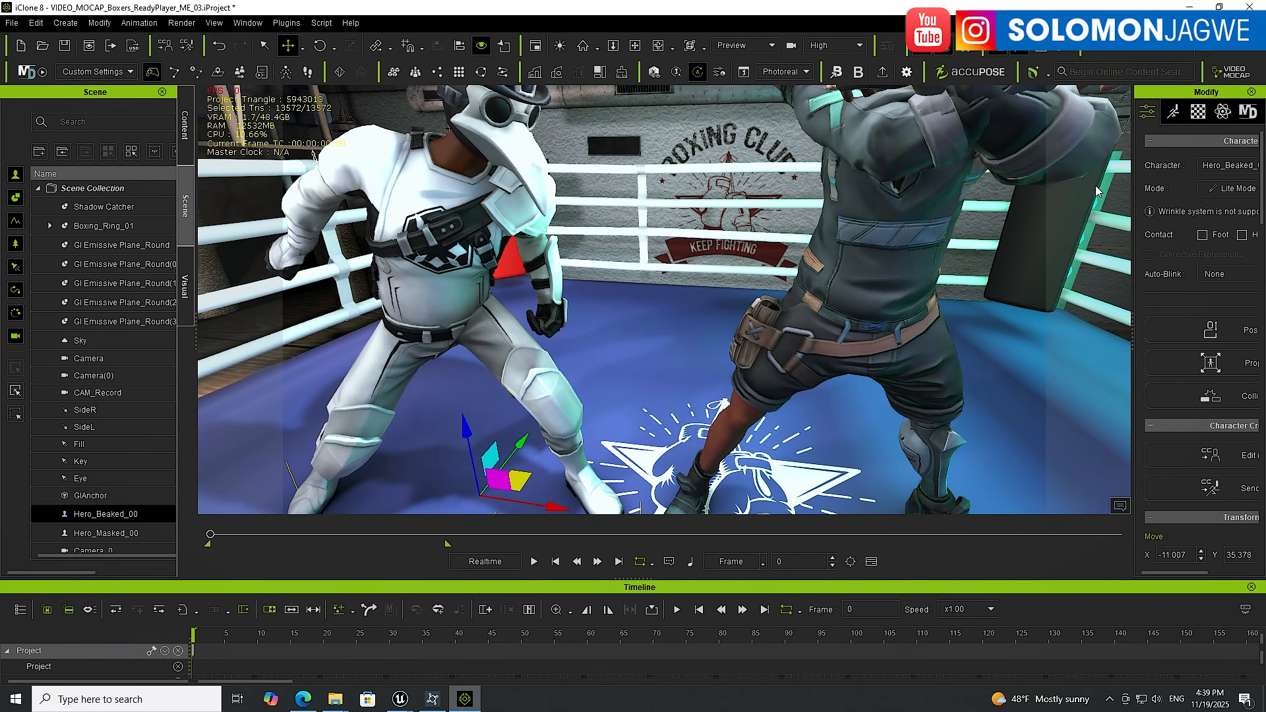
{"action": "left_click", "coordinate": [1173, 115]}
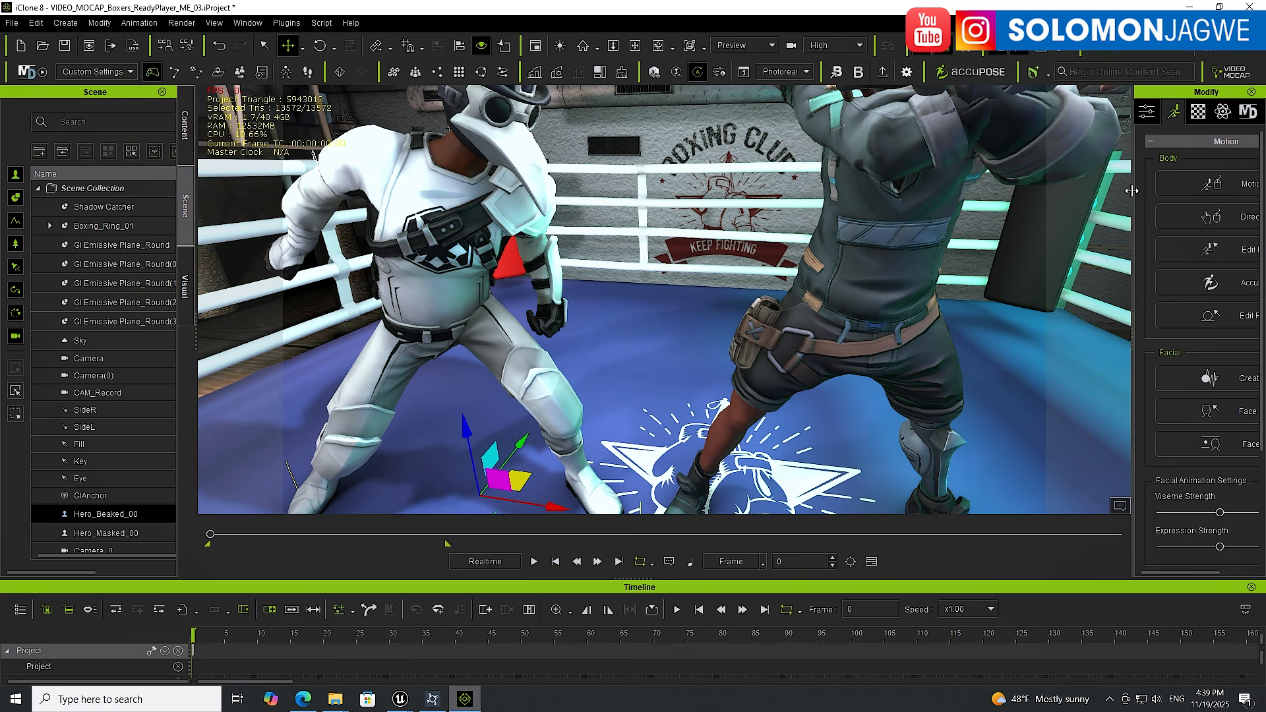
{"action": "left_click_drag", "start_coordinate": [1130, 197], "coordinate": [995, 210]}
{"action": "left_click", "coordinate": [1142, 253]}
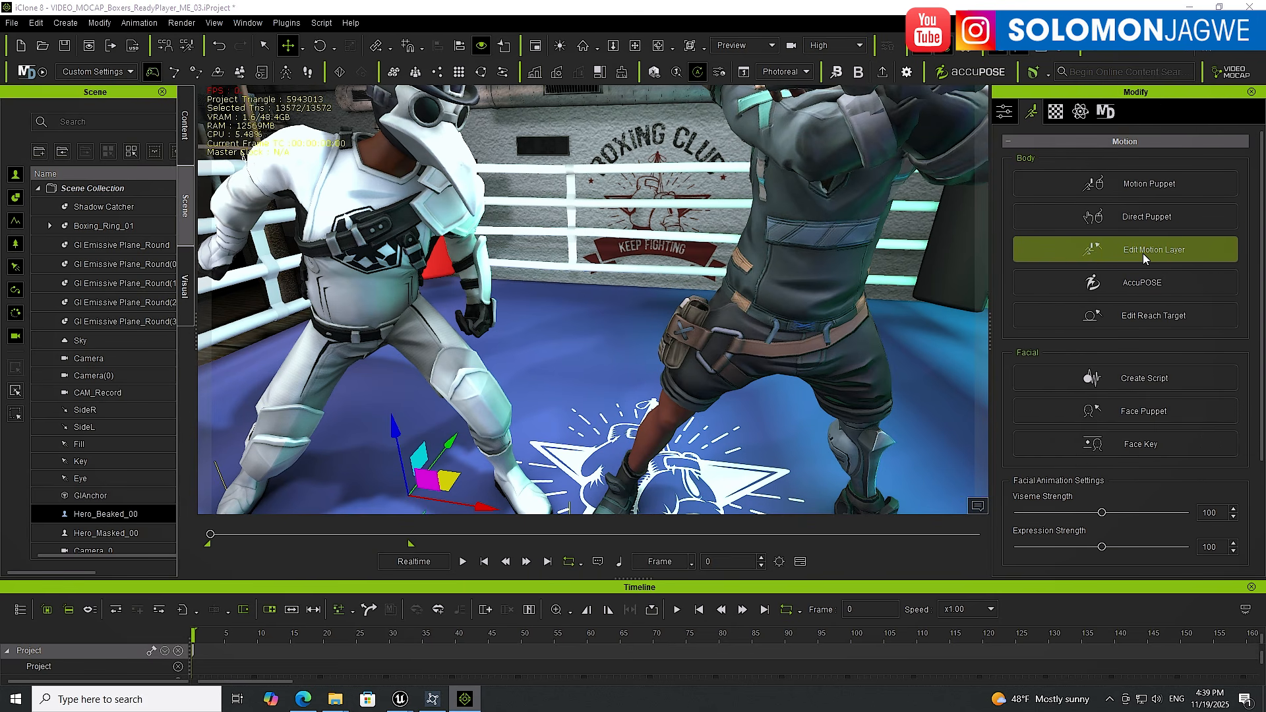
Zoom in on the beaked boxer's hand, rotate its wrist, and curl that hand into a fist
{"action": "scroll", "coordinate": [534, 323], "scroll_direction": "down", "scroll_amount": 5}
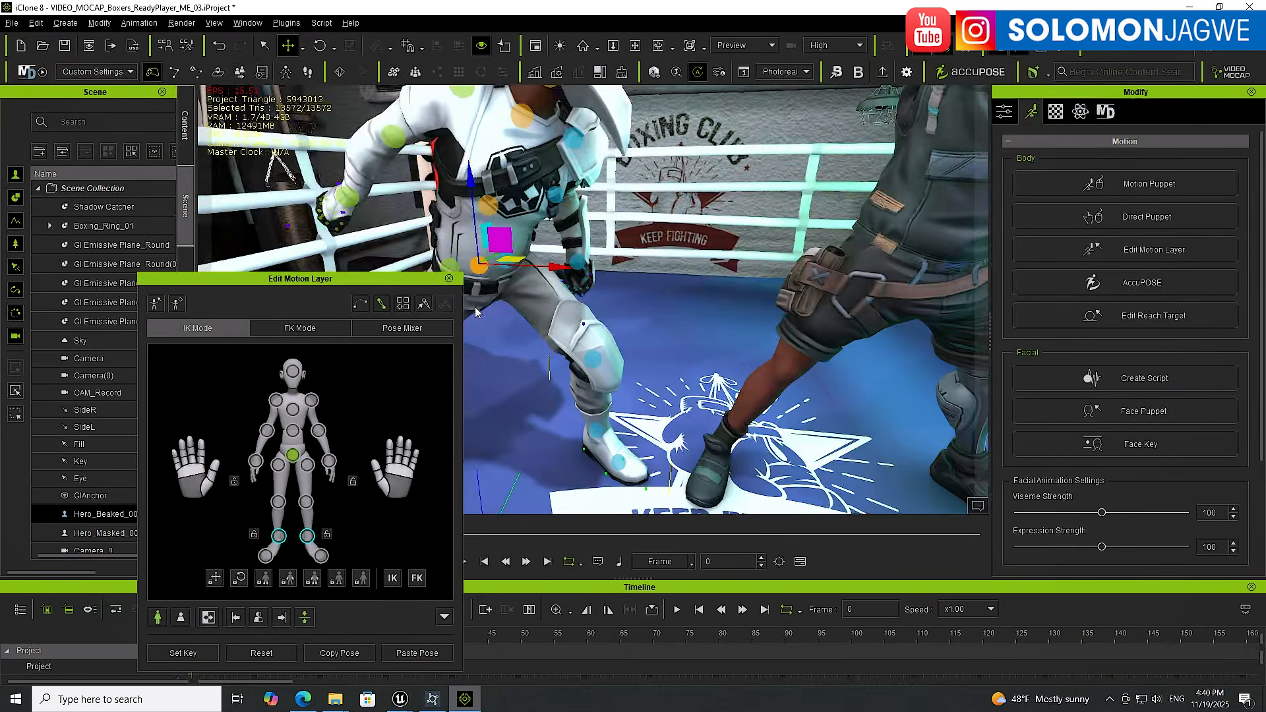
{"action": "right_click_drag", "start_coordinate": [475, 307], "coordinate": [515, 256]}
{"action": "scroll", "coordinate": [500, 261], "scroll_direction": "up", "scroll_amount": 5}
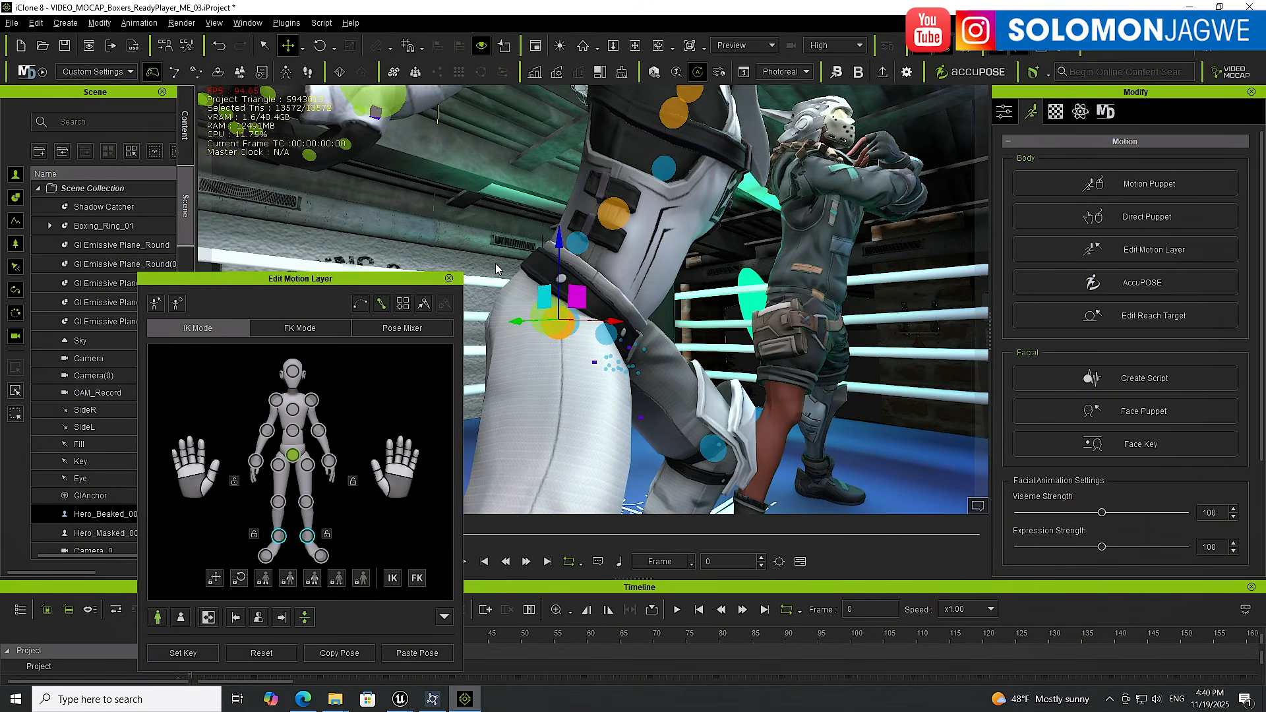
{"action": "middle_click_drag", "start_coordinate": [475, 223], "coordinate": [639, 317]}
{"action": "right_click_drag", "start_coordinate": [639, 317], "coordinate": [691, 308]}
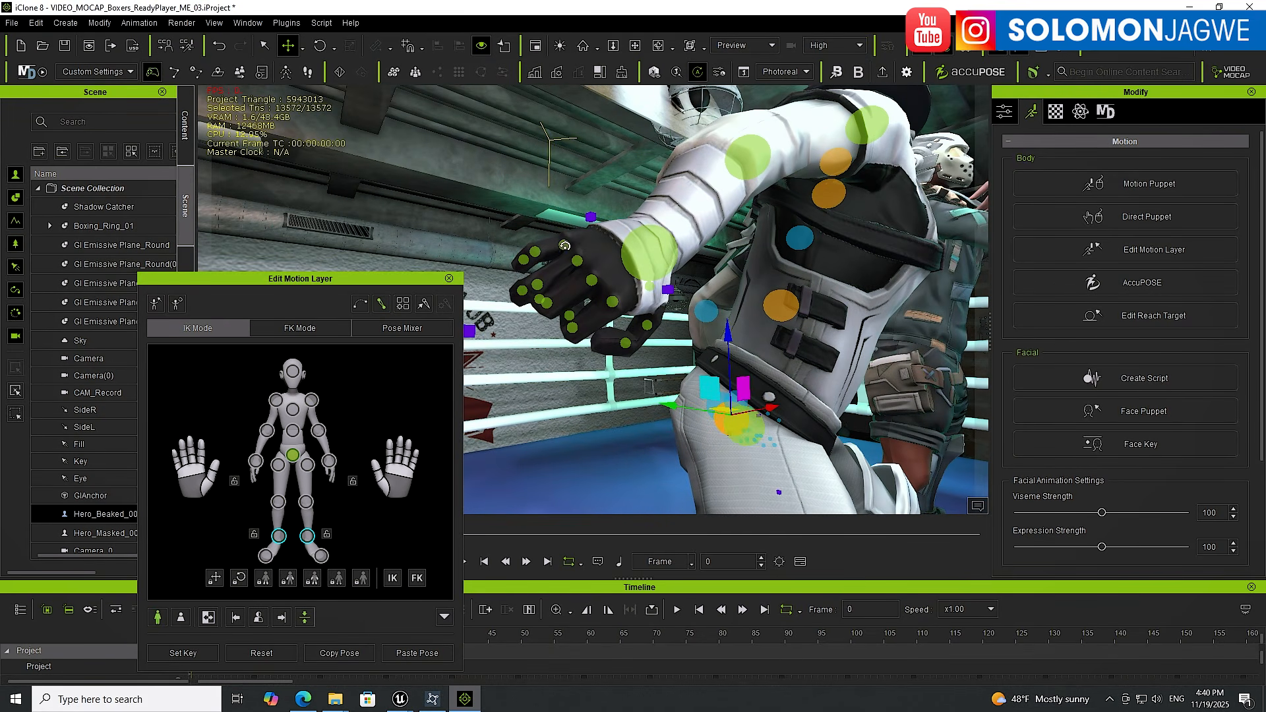
{"action": "left_click", "coordinate": [565, 245]}
{"action": "left_click_drag", "start_coordinate": [603, 234], "coordinate": [587, 225]}
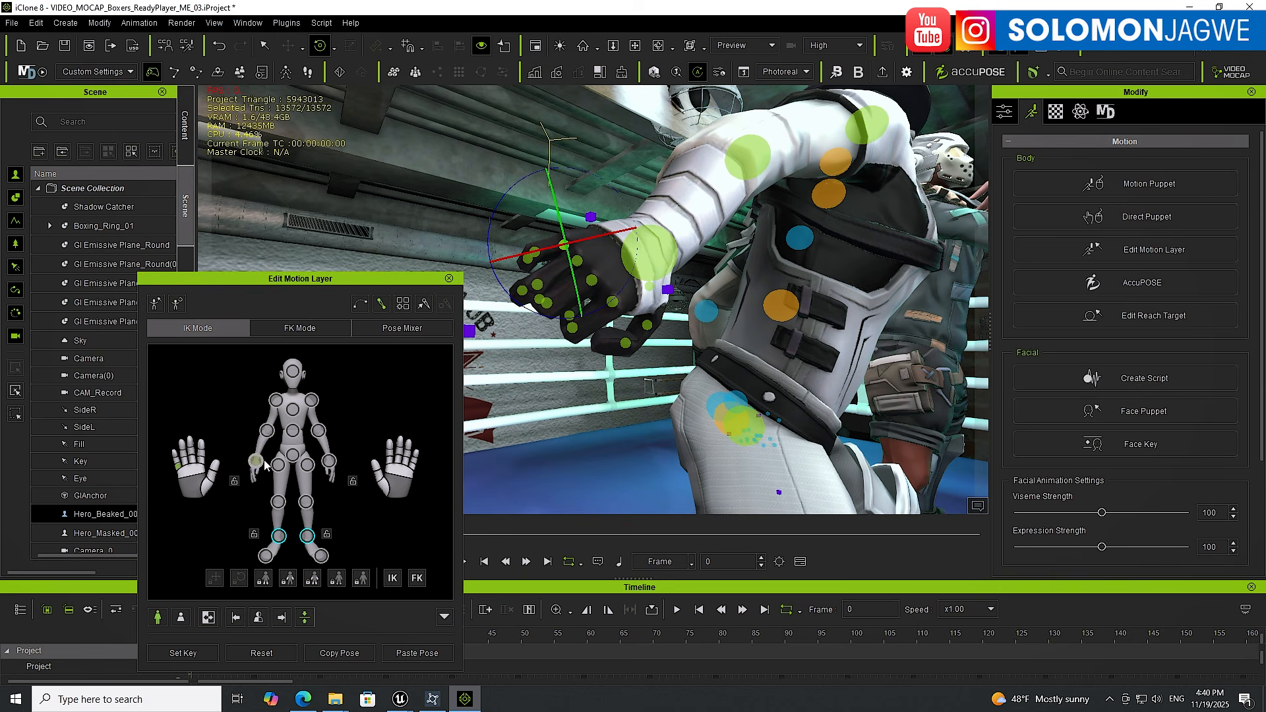
{"action": "left_click_drag", "start_coordinate": [187, 469], "coordinate": [231, 540]}
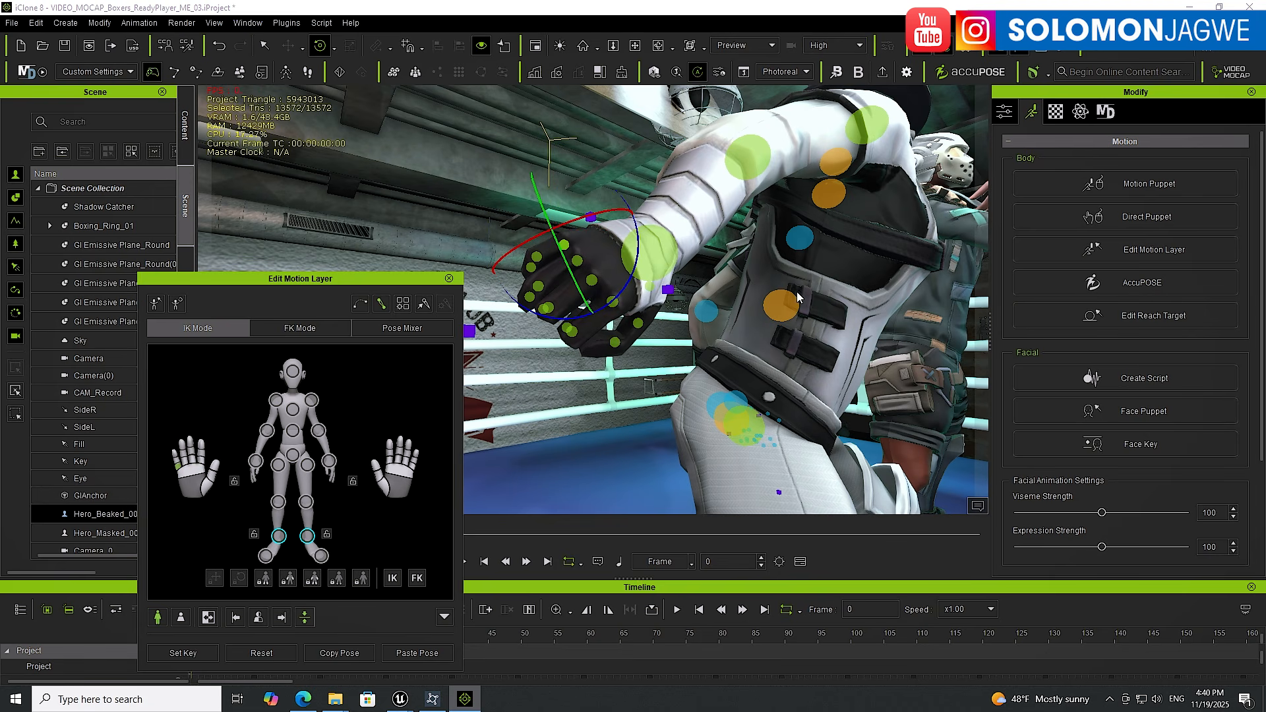
Orbit to the beaked boxer's other hand and curl it into a fist
{"action": "right_click_drag", "start_coordinate": [833, 294], "coordinate": [572, 341]}
{"action": "scroll", "coordinate": [690, 289], "scroll_direction": "down", "scroll_amount": 5}
{"action": "scroll", "coordinate": [589, 239], "scroll_direction": "down", "scroll_amount": 4}
{"action": "scroll", "coordinate": [590, 244], "scroll_direction": "down", "scroll_amount": 3}
{"action": "scroll", "coordinate": [600, 350], "scroll_direction": "up", "scroll_amount": 6}
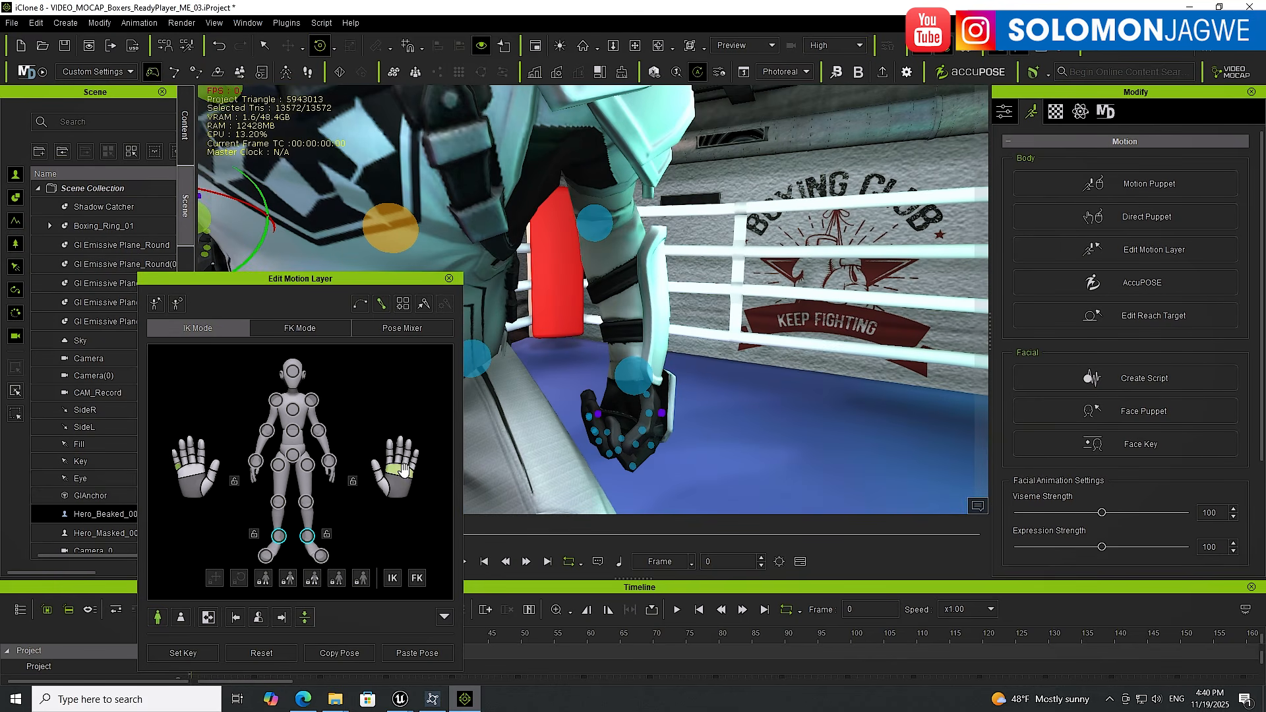
{"action": "left_click_drag", "start_coordinate": [404, 469], "coordinate": [403, 536]}
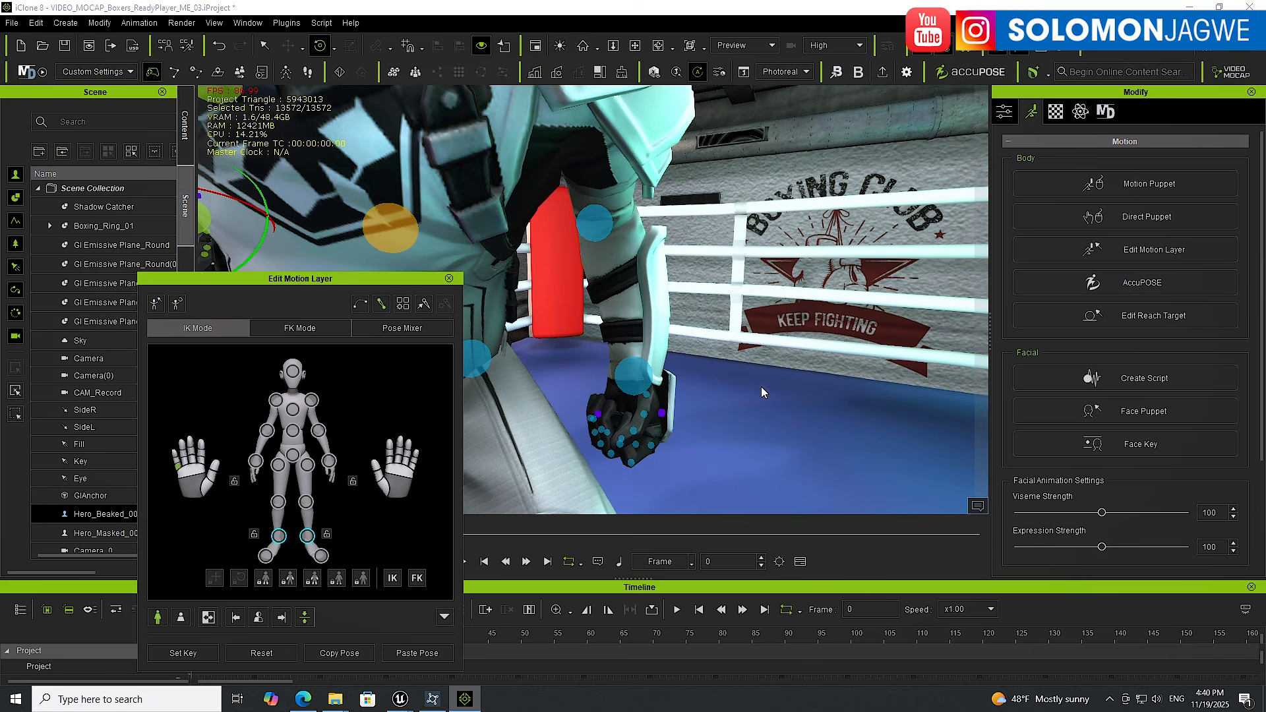
Rotate the beaked boxer's shoulder slightly to adjust the guard
{"action": "right_click_drag", "start_coordinate": [761, 387], "coordinate": [608, 340]}
{"action": "scroll", "coordinate": [716, 379], "scroll_direction": "down", "scroll_amount": 6}
{"action": "left_click", "coordinate": [552, 267]}
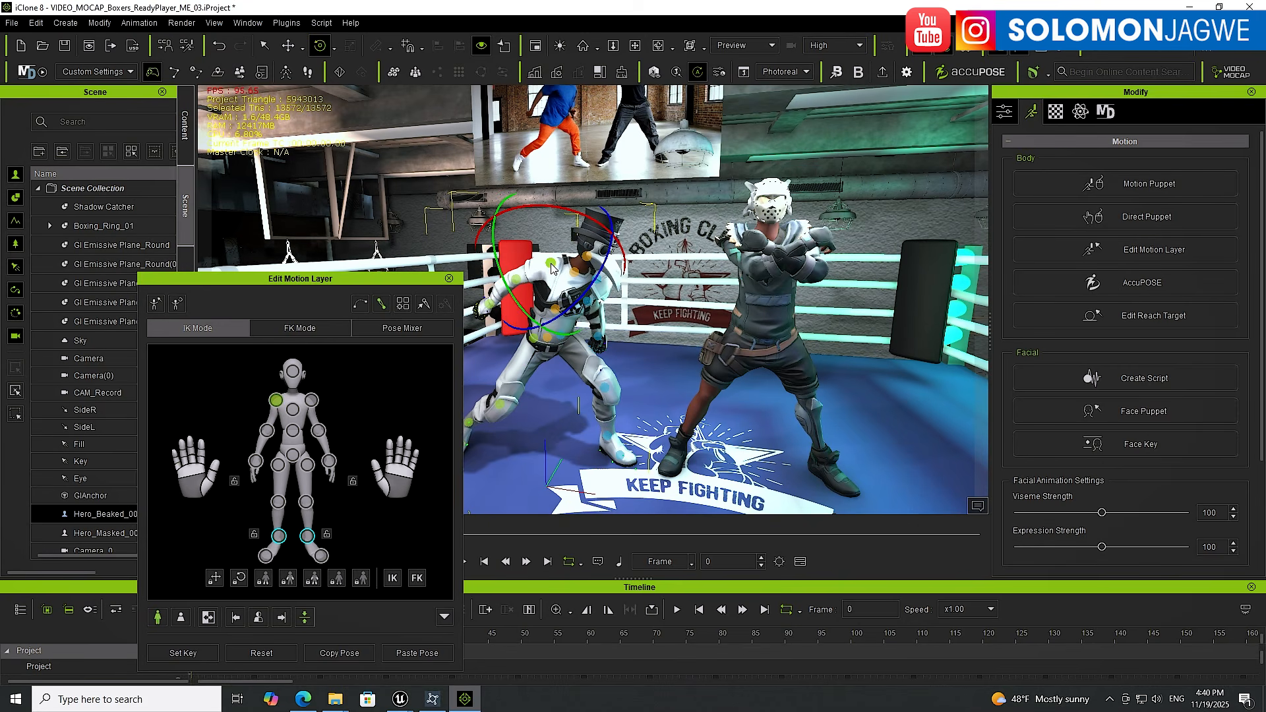
{"action": "left_click_drag", "start_coordinate": [607, 244], "coordinate": [599, 217]}
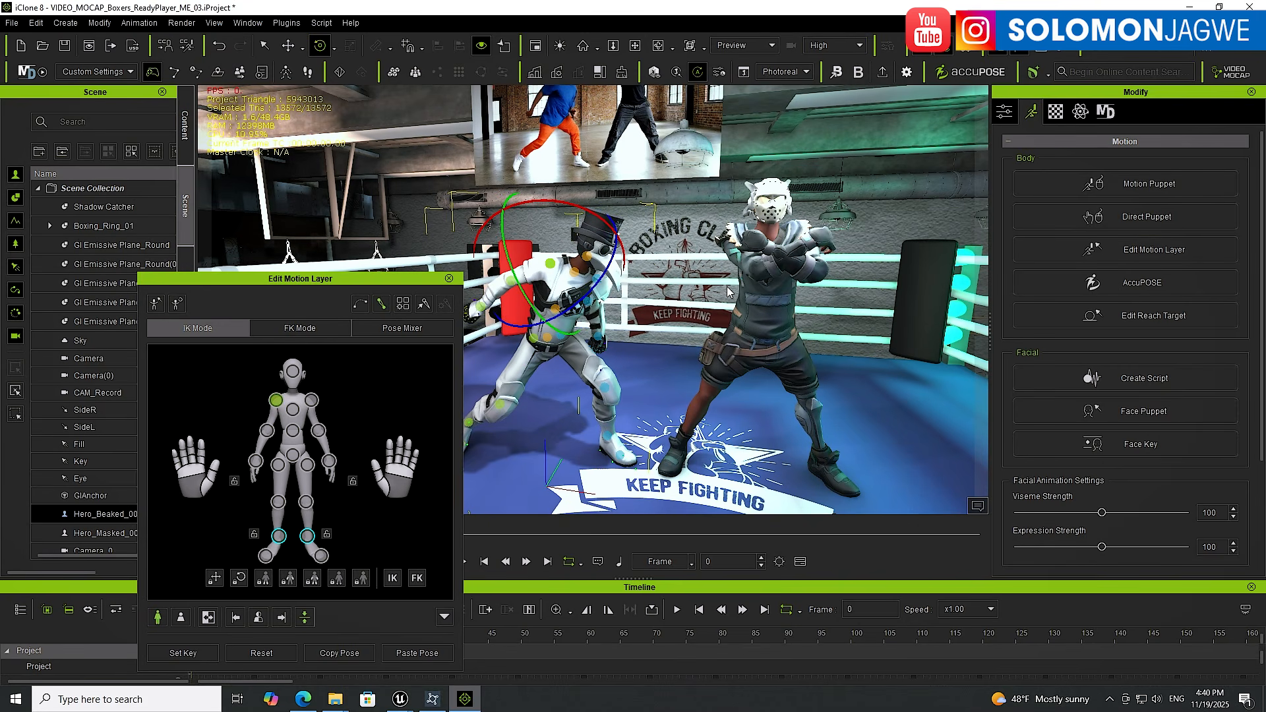
Select the masked boxer, close the beaked boxer's editor, and open Edit Motion Layer for the masked boxer
{"action": "left_click", "coordinate": [770, 299]}
{"action": "left_click", "coordinate": [449, 279]}
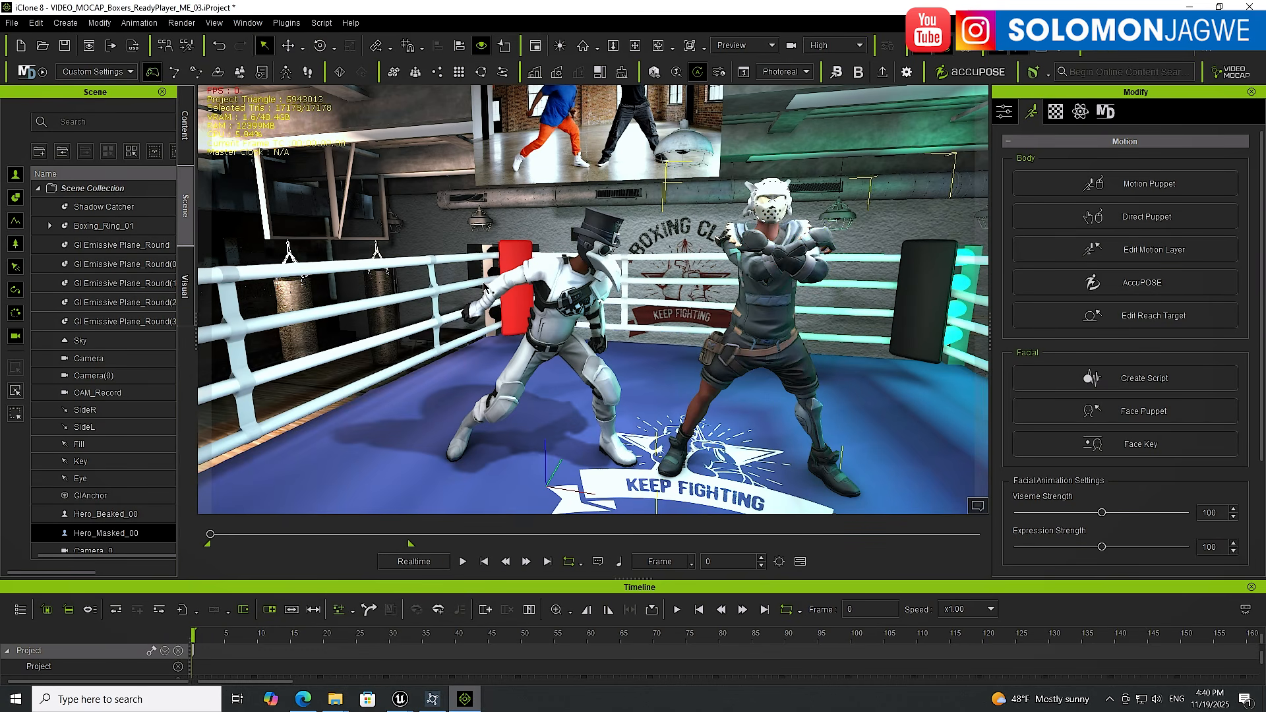
{"action": "left_click_drag", "start_coordinate": [784, 289], "coordinate": [659, 376], "text": "alt"}
{"action": "right_click_drag", "start_coordinate": [660, 376], "coordinate": [648, 375], "text": "alt"}
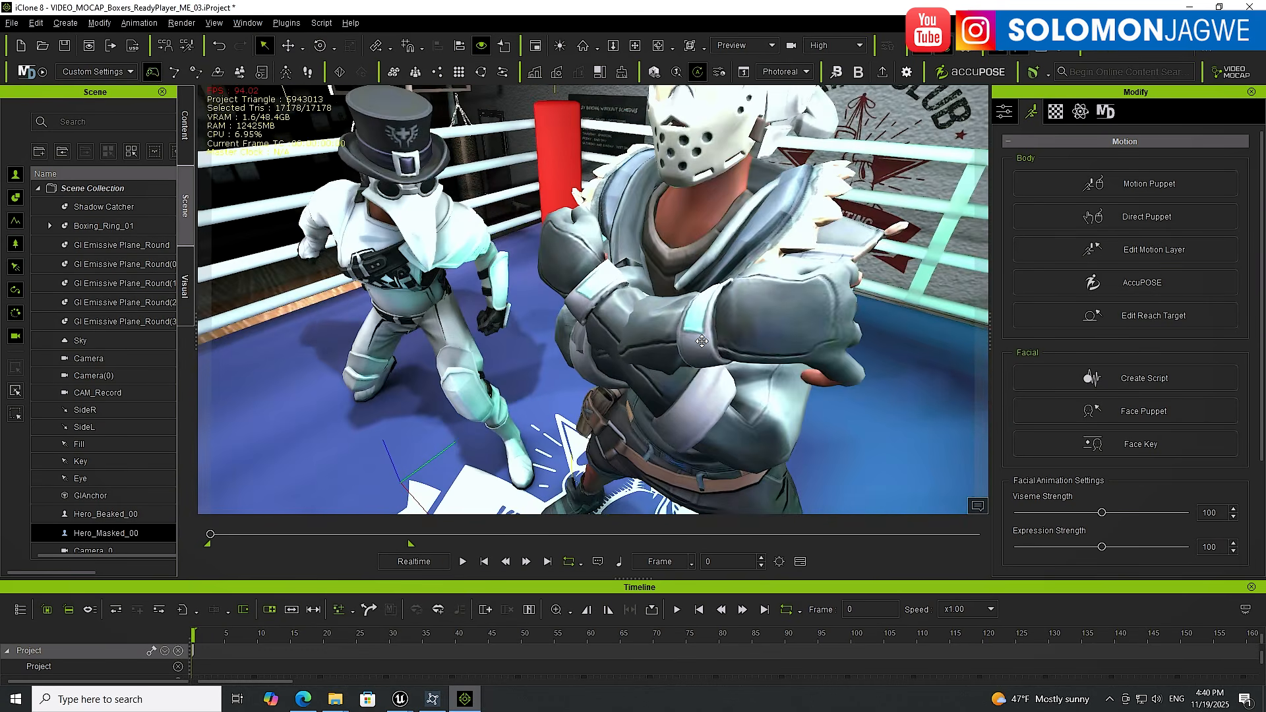
{"action": "left_click_drag", "start_coordinate": [702, 341], "coordinate": [862, 329], "text": "alt"}
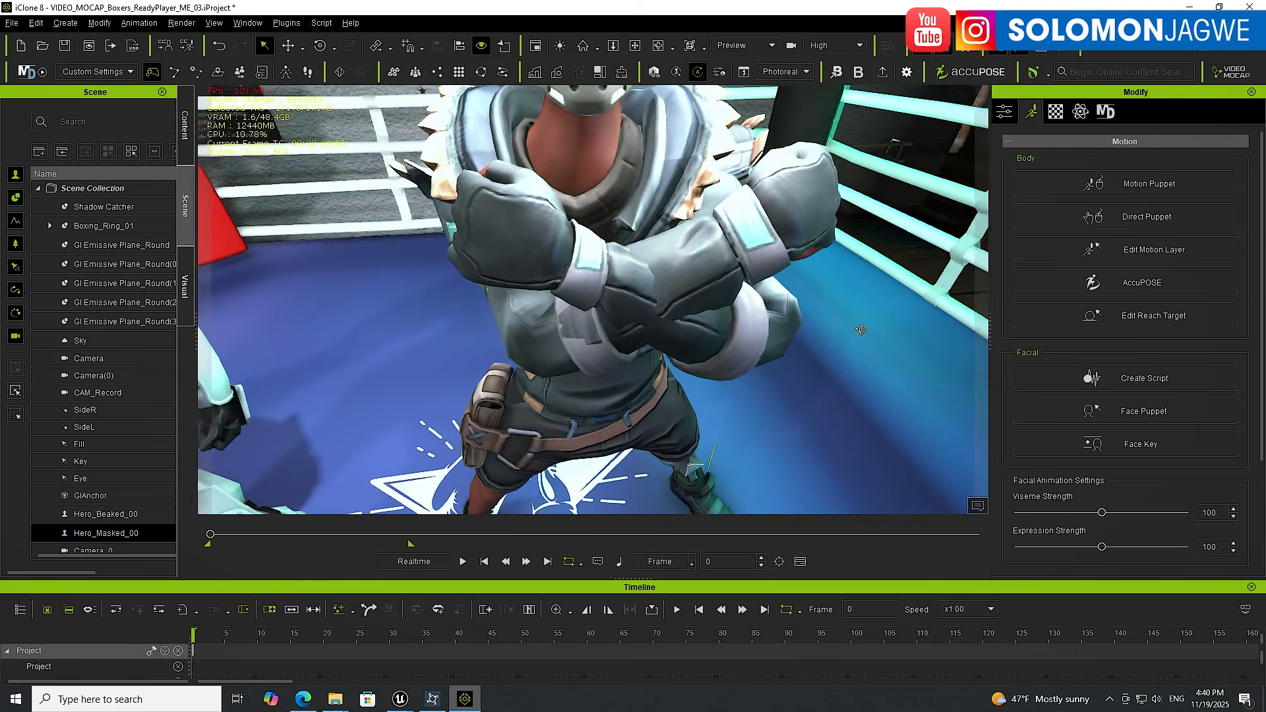
{"action": "middle_click_drag", "start_coordinate": [861, 330], "coordinate": [805, 343], "text": "alt"}
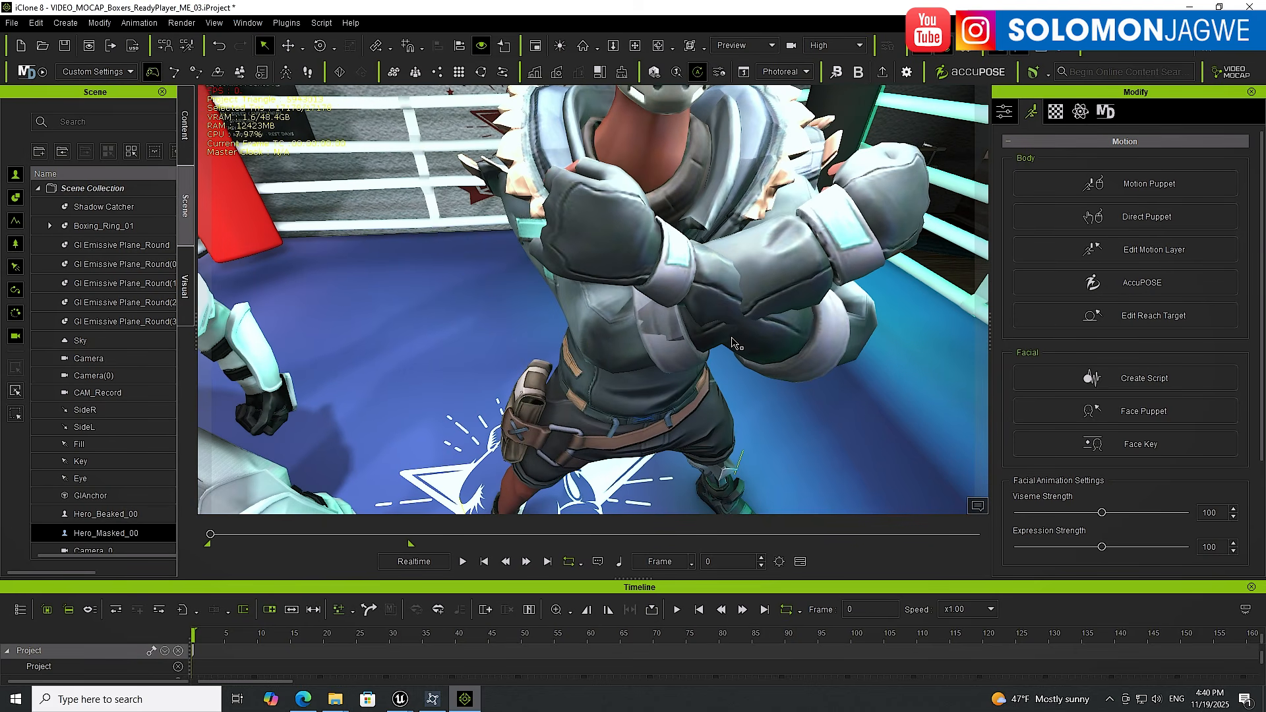
{"action": "left_click", "coordinate": [1128, 252]}
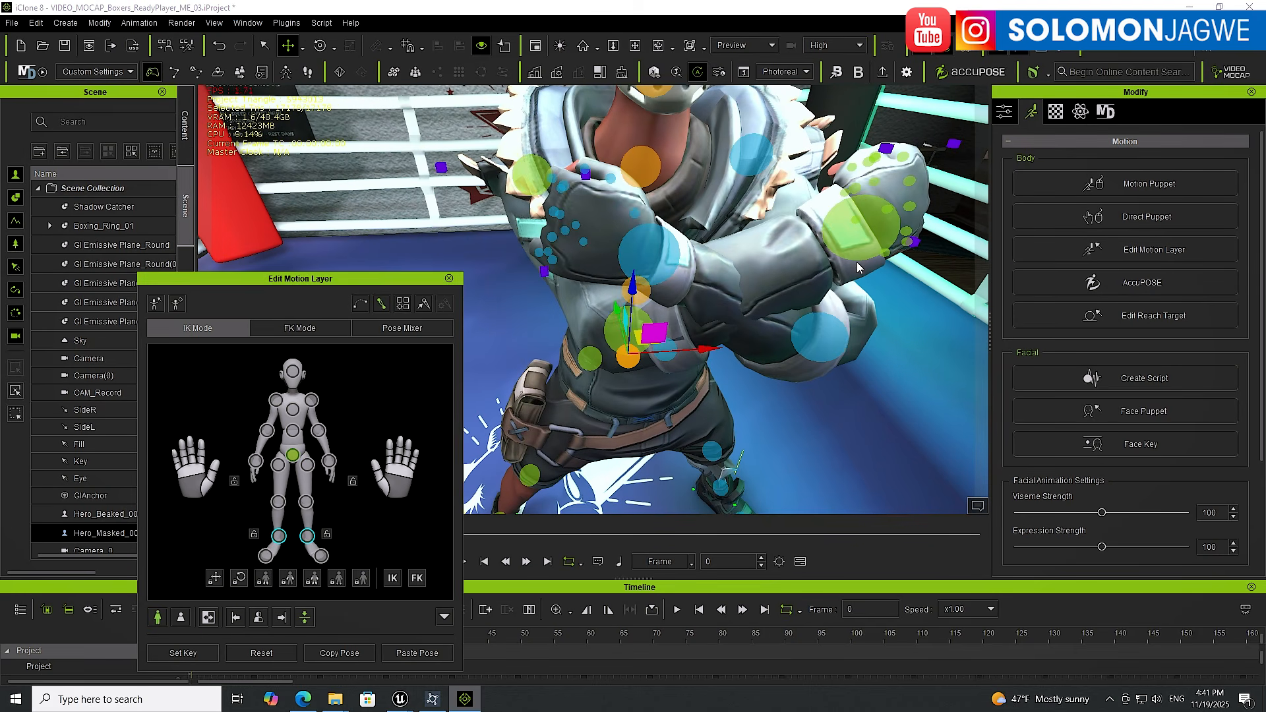
Rotate the masked boxer's shoulder using Local Rotate mode
{"action": "left_click", "coordinate": [275, 400]}
{"action": "left_click_drag", "start_coordinate": [700, 302], "coordinate": [732, 297], "text": "alt"}
{"action": "key", "text": "e"}
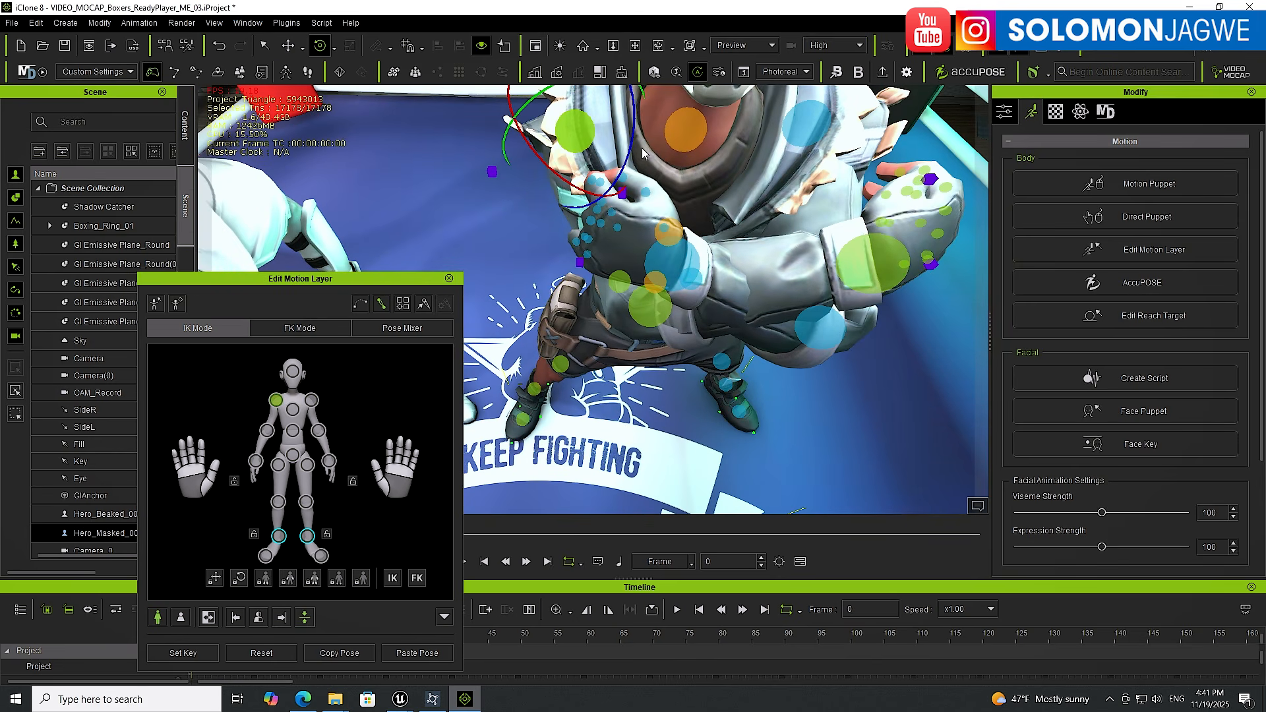
{"action": "left_click", "coordinate": [335, 52]}
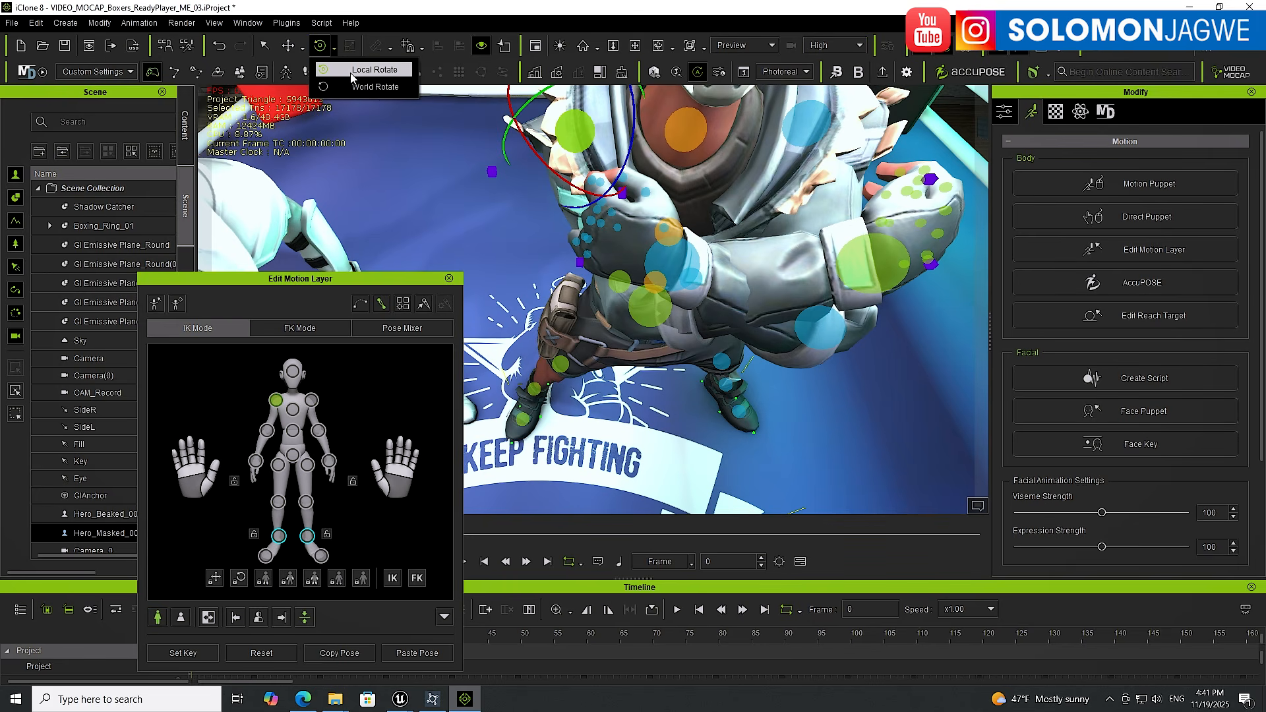
{"action": "left_click", "coordinate": [365, 72]}
{"action": "left_click_drag", "start_coordinate": [647, 209], "coordinate": [625, 155], "text": "alt"}
{"action": "left_click_drag", "start_coordinate": [775, 178], "coordinate": [711, 231], "text": "alt"}
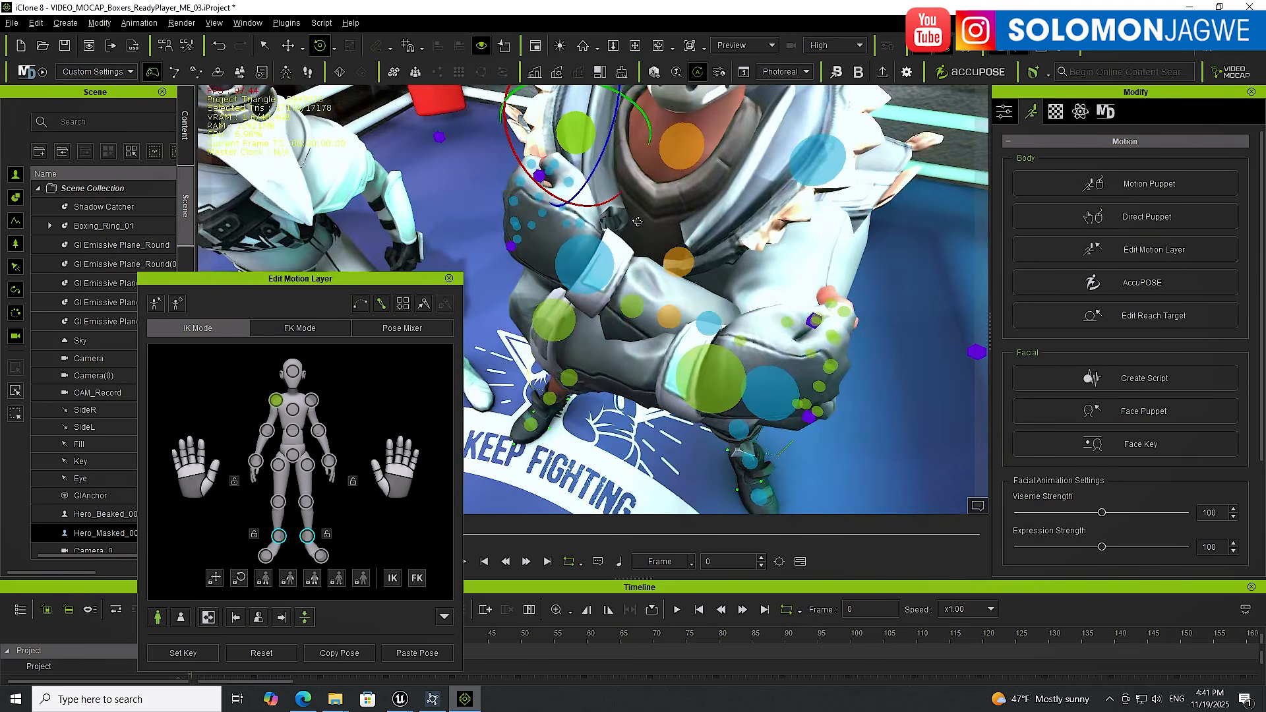
{"action": "middle_click_drag", "start_coordinate": [709, 233], "coordinate": [760, 249], "text": "alt"}
{"action": "left_click_drag", "start_coordinate": [760, 249], "coordinate": [790, 241], "text": "alt"}
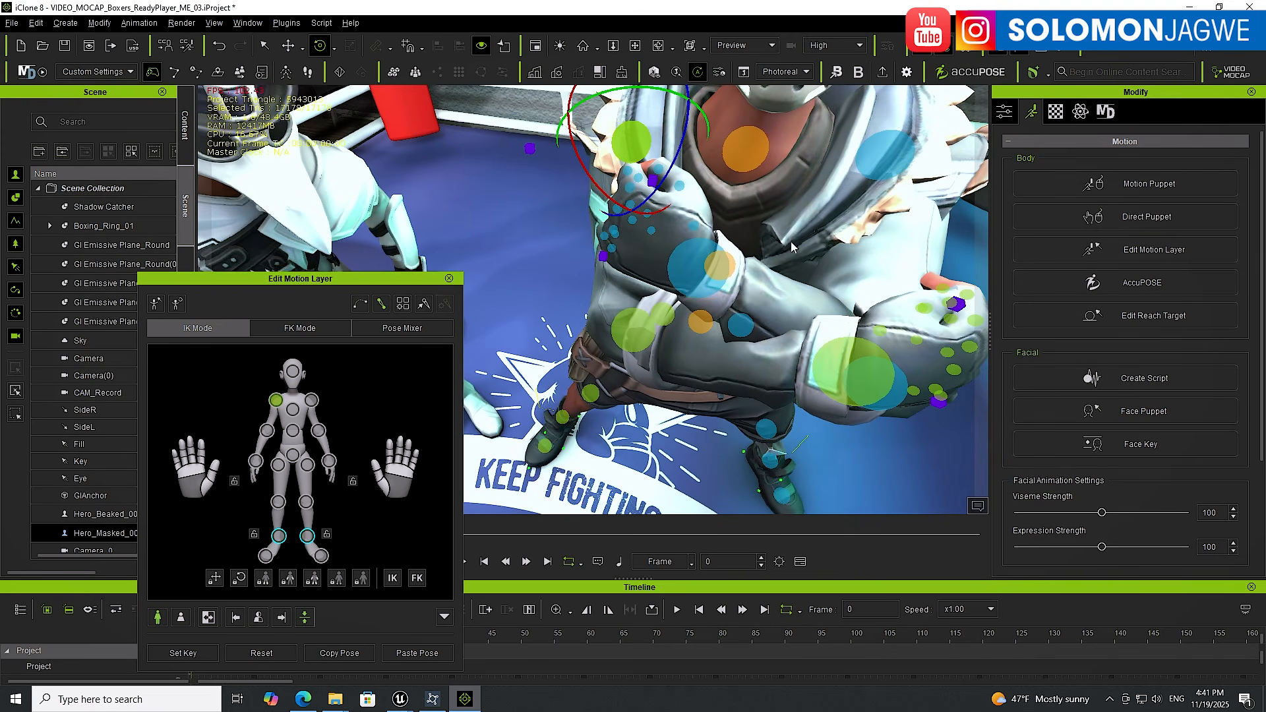
Select the masked boxer's wrist effector and move that hand into position
{"action": "left_click", "coordinate": [700, 268]}
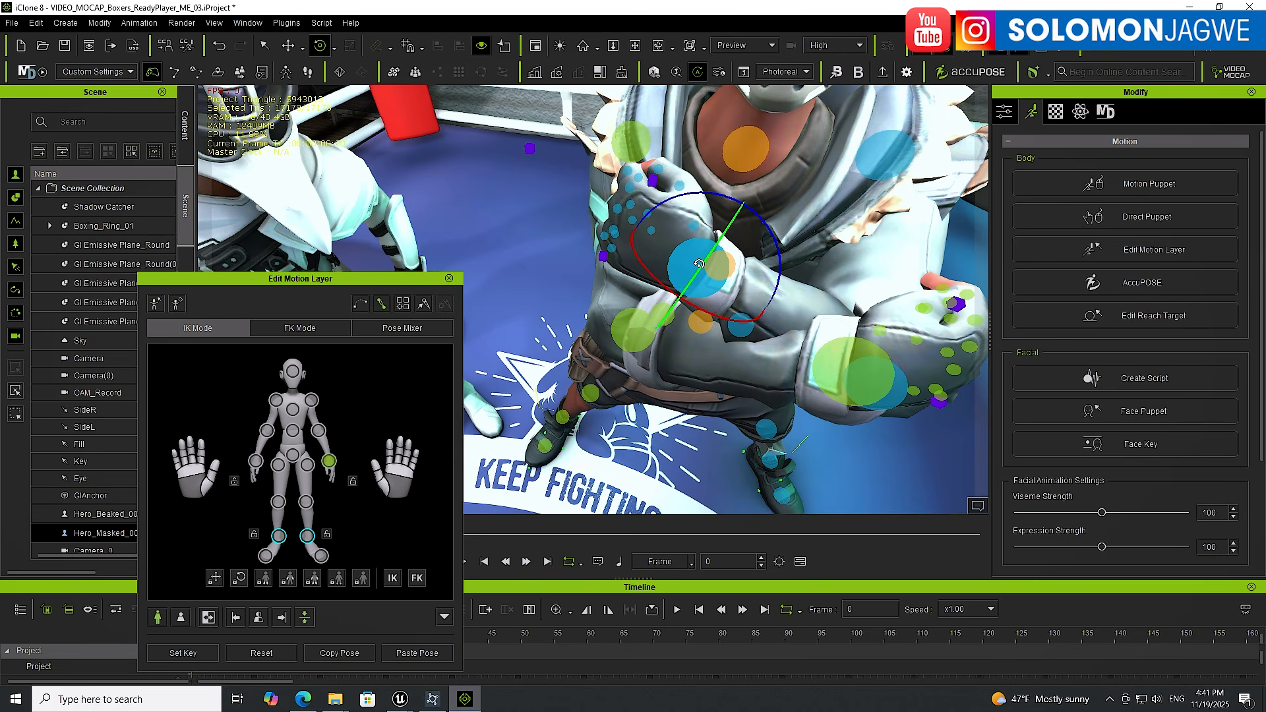
{"action": "key", "text": "w"}
{"action": "left_click_drag", "start_coordinate": [750, 223], "coordinate": [682, 227], "text": "alt"}
Move the masked boxer's other hand, then close Edit Motion Layer
{"action": "left_click", "coordinate": [863, 272]}
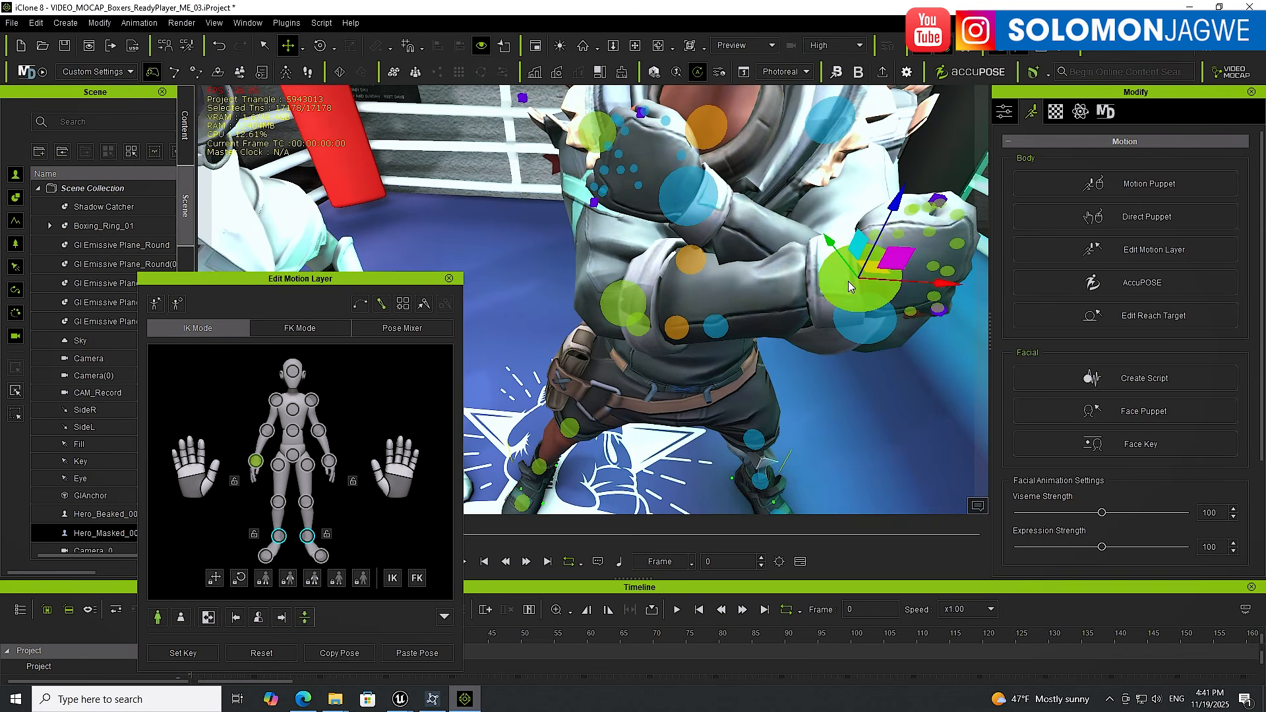
{"action": "left_click_drag", "start_coordinate": [847, 282], "coordinate": [903, 388], "text": "alt"}
{"action": "left_click_drag", "start_coordinate": [733, 360], "coordinate": [744, 286], "text": "alt"}
{"action": "scroll", "coordinate": [744, 284], "scroll_direction": "down", "scroll_amount": 8}
{"action": "scroll", "coordinate": [744, 284], "scroll_direction": "up", "scroll_amount": 5}
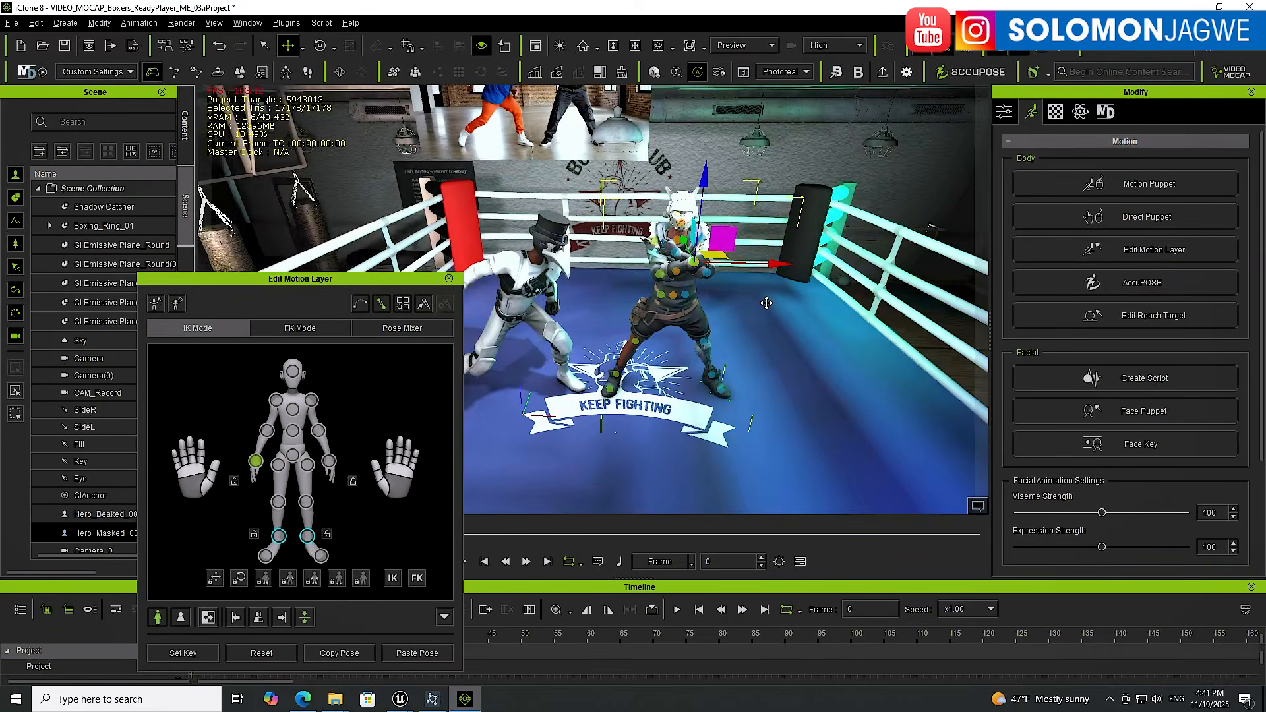
{"action": "left_click_drag", "start_coordinate": [730, 281], "coordinate": [577, 315], "text": "alt"}
{"action": "left_click", "coordinate": [446, 281]}
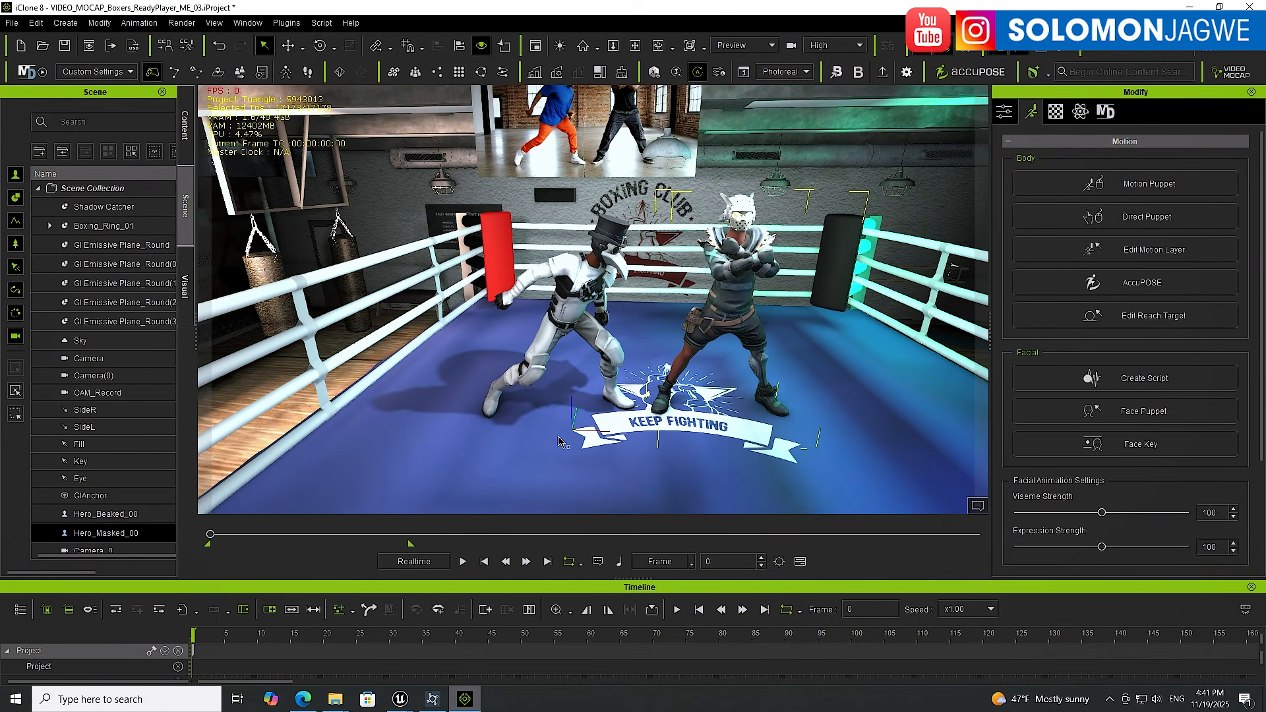
Play back the fight to review the edited poses, briefly switching display quality to Quick Mode and back to High
{"action": "left_click", "coordinate": [464, 562]}
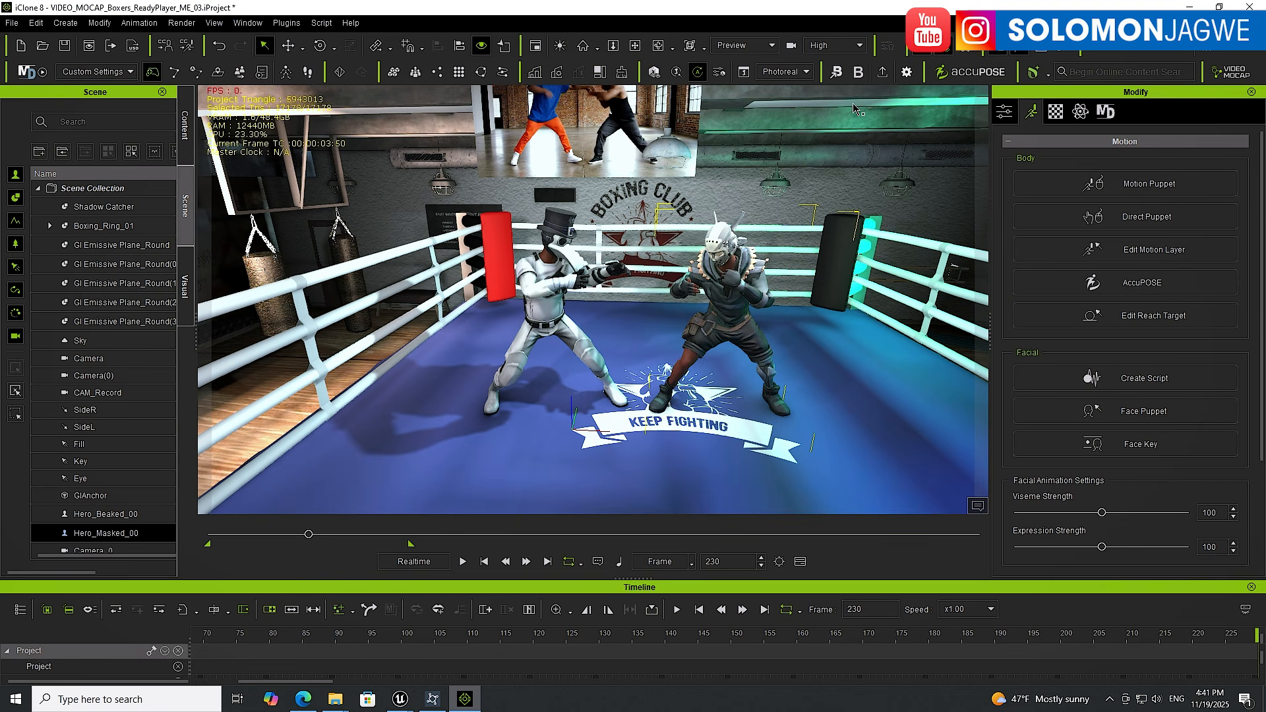
{"action": "left_click", "coordinate": [859, 45]}
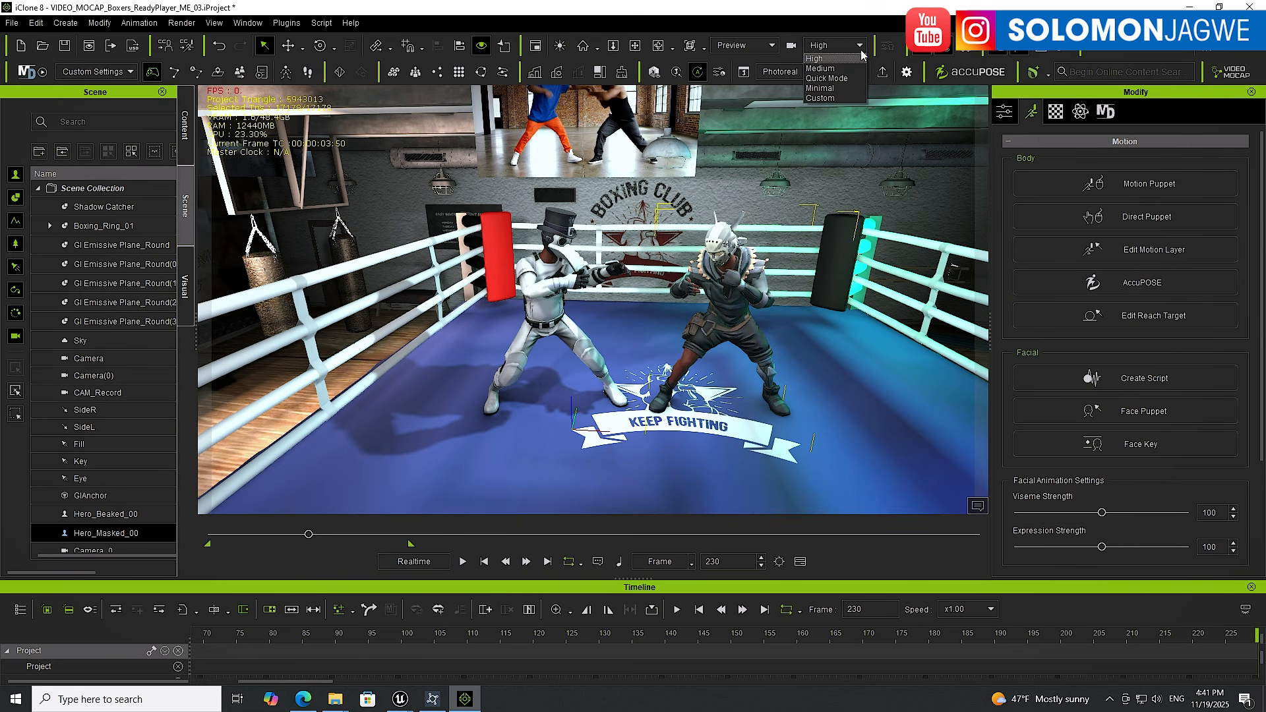
{"action": "left_click", "coordinate": [826, 78]}
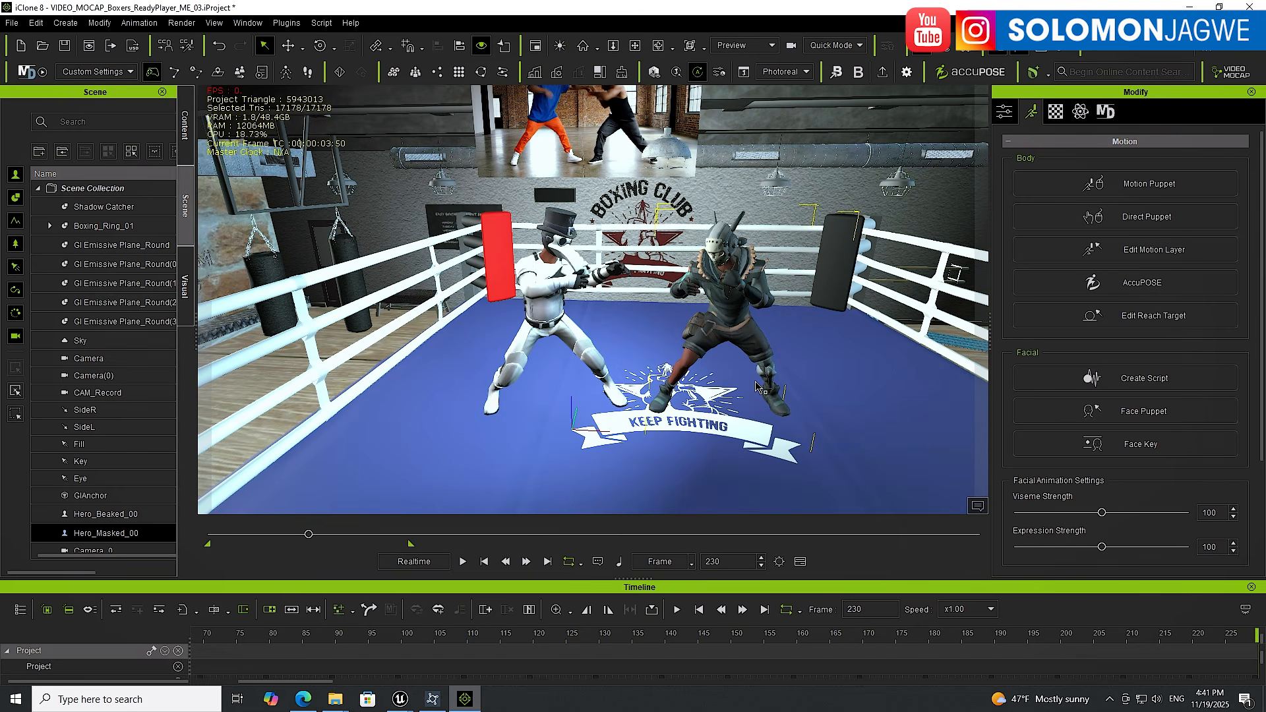
{"action": "left_click", "coordinate": [860, 46]}
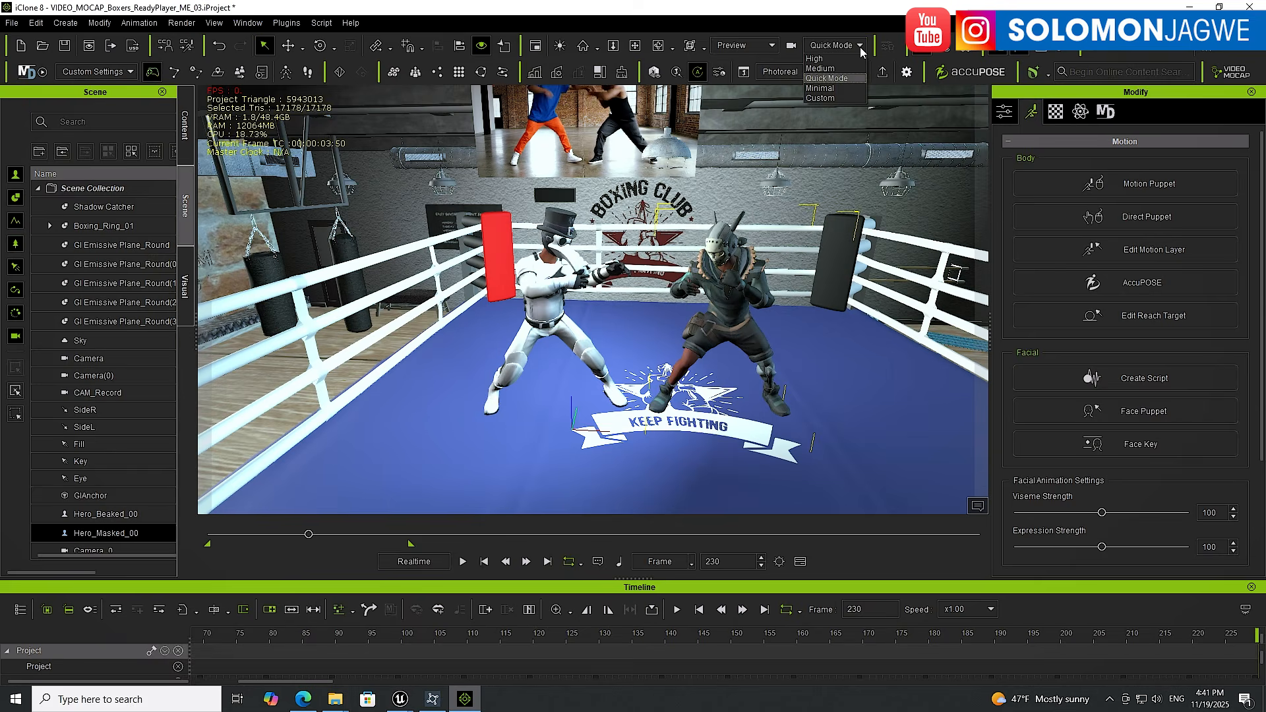
{"action": "left_click", "coordinate": [815, 58]}
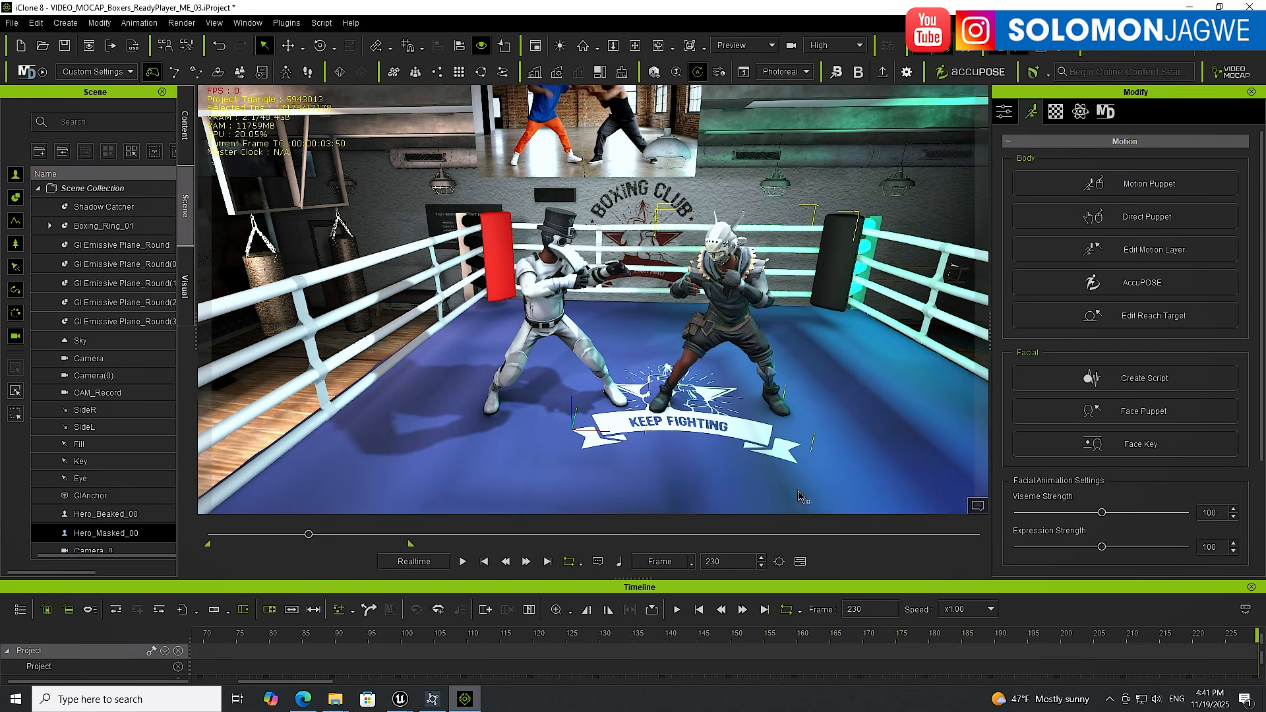
{"action": "left_click", "coordinate": [823, 478]}
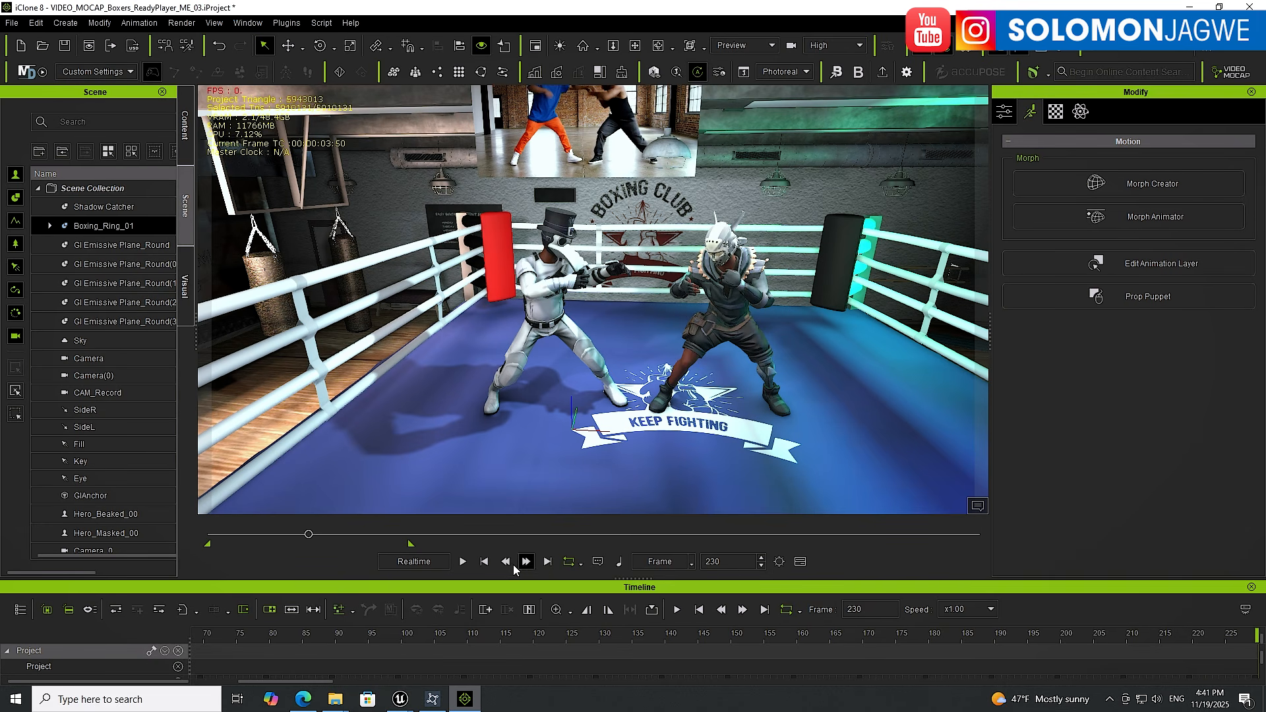
{"action": "left_click", "coordinate": [466, 563]}
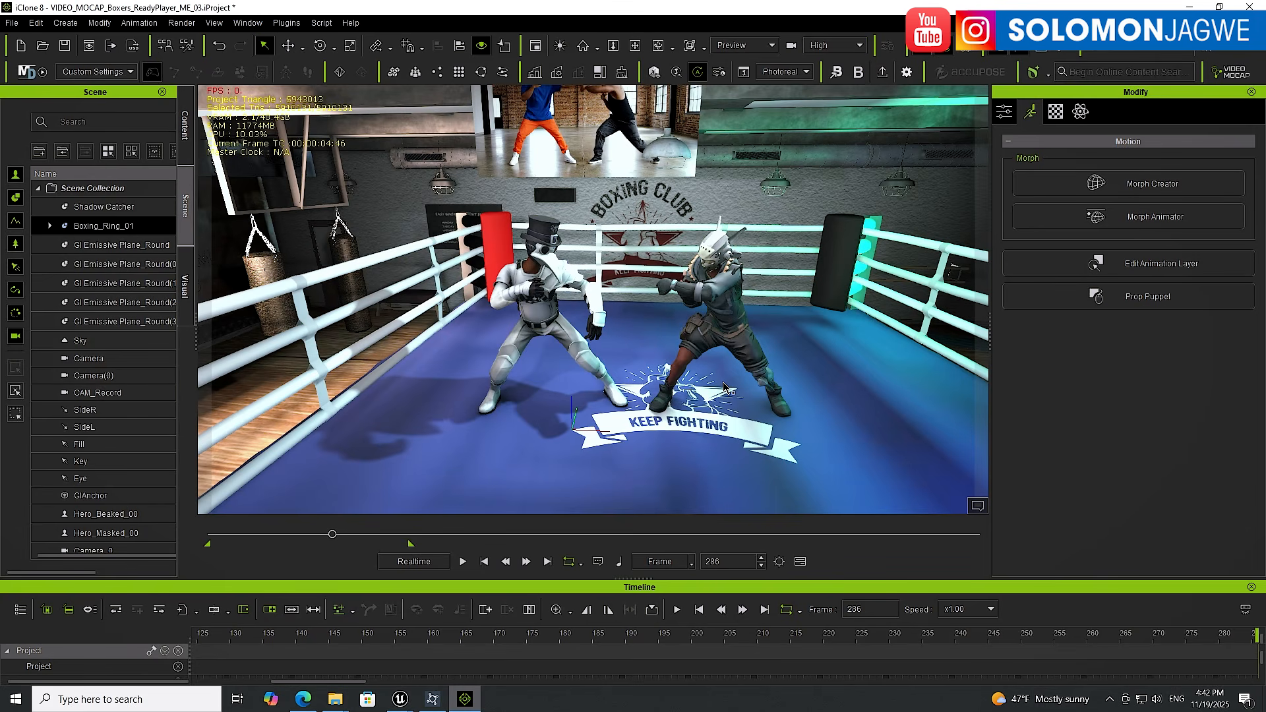
{"action": "left_click", "coordinate": [293, 25]}
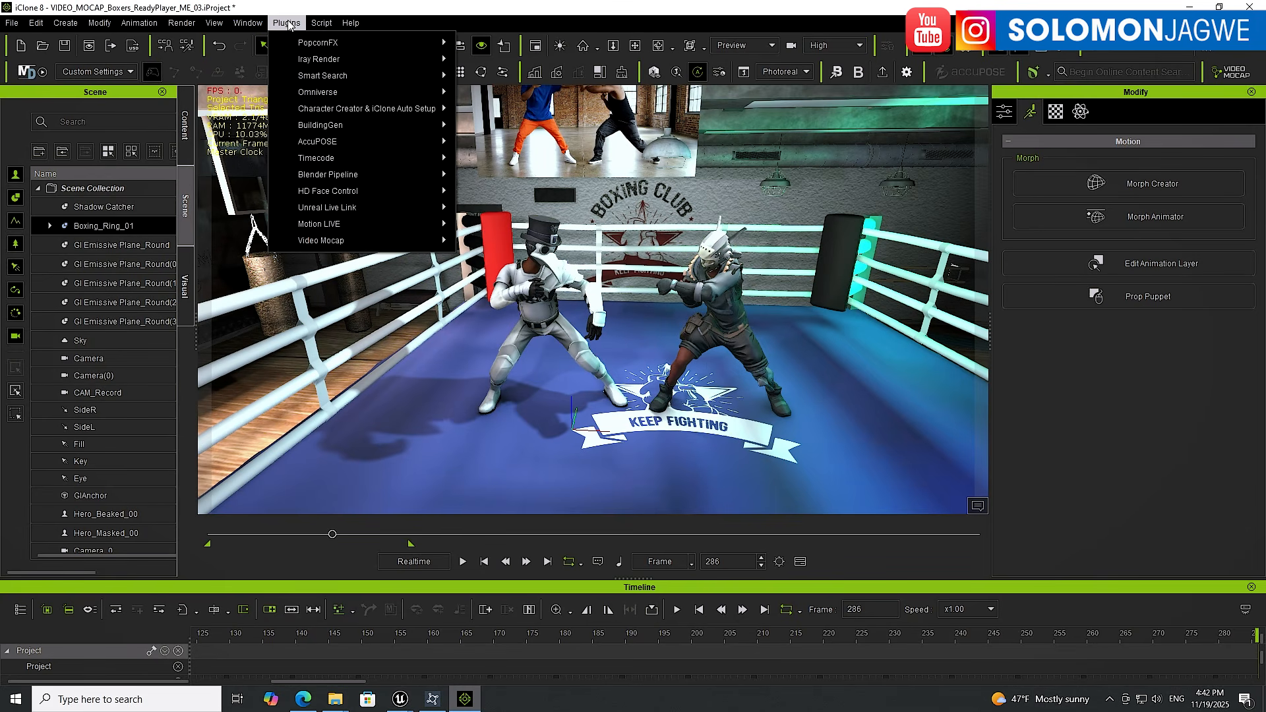
{"action": "mouse_move", "coordinate": [422, 208]}
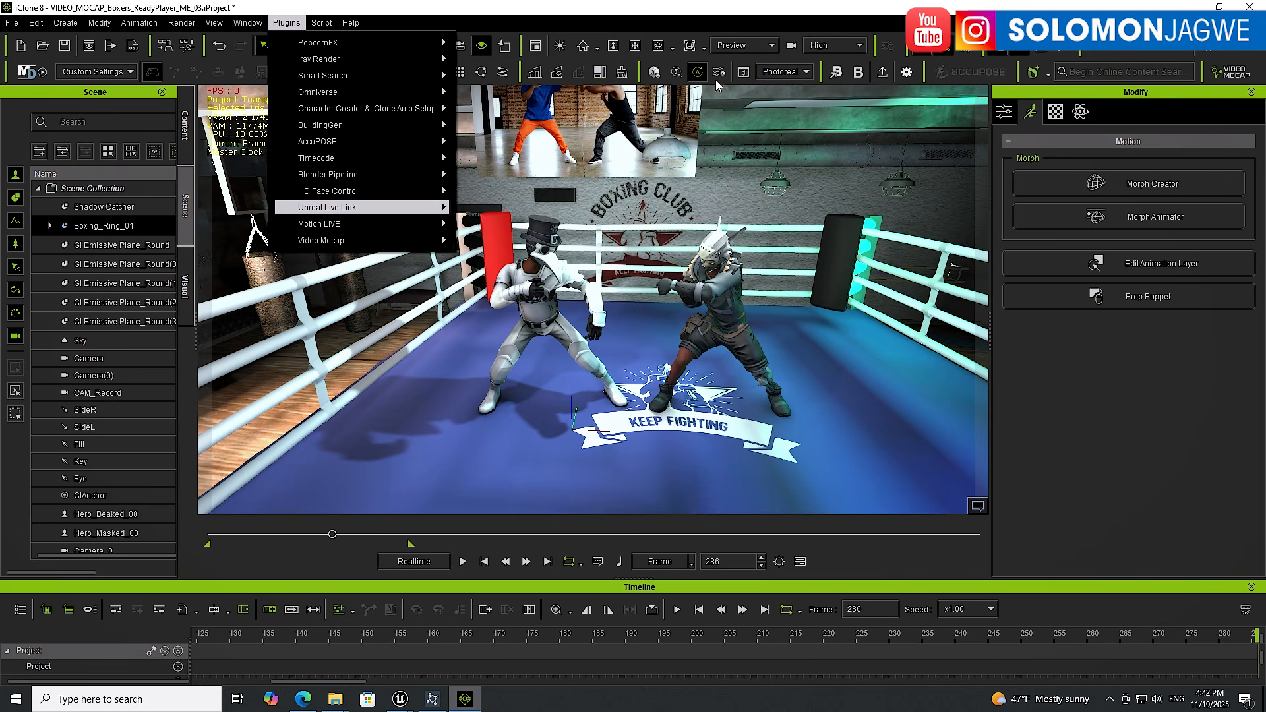
{"action": "left_click", "coordinate": [703, 18]}
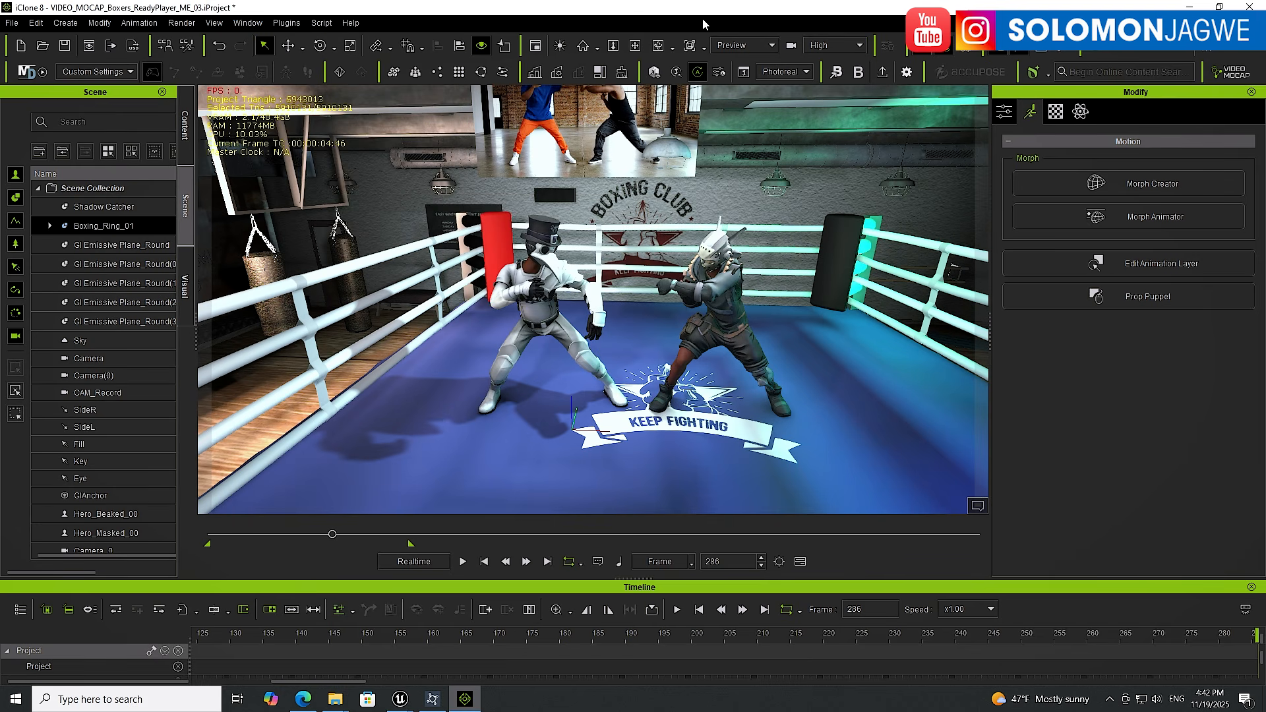
Select the beaked boxer at the first frame, open the Export FBX dialog, review the Target Tool Preset options, and close it
{"action": "left_click", "coordinate": [538, 290]}
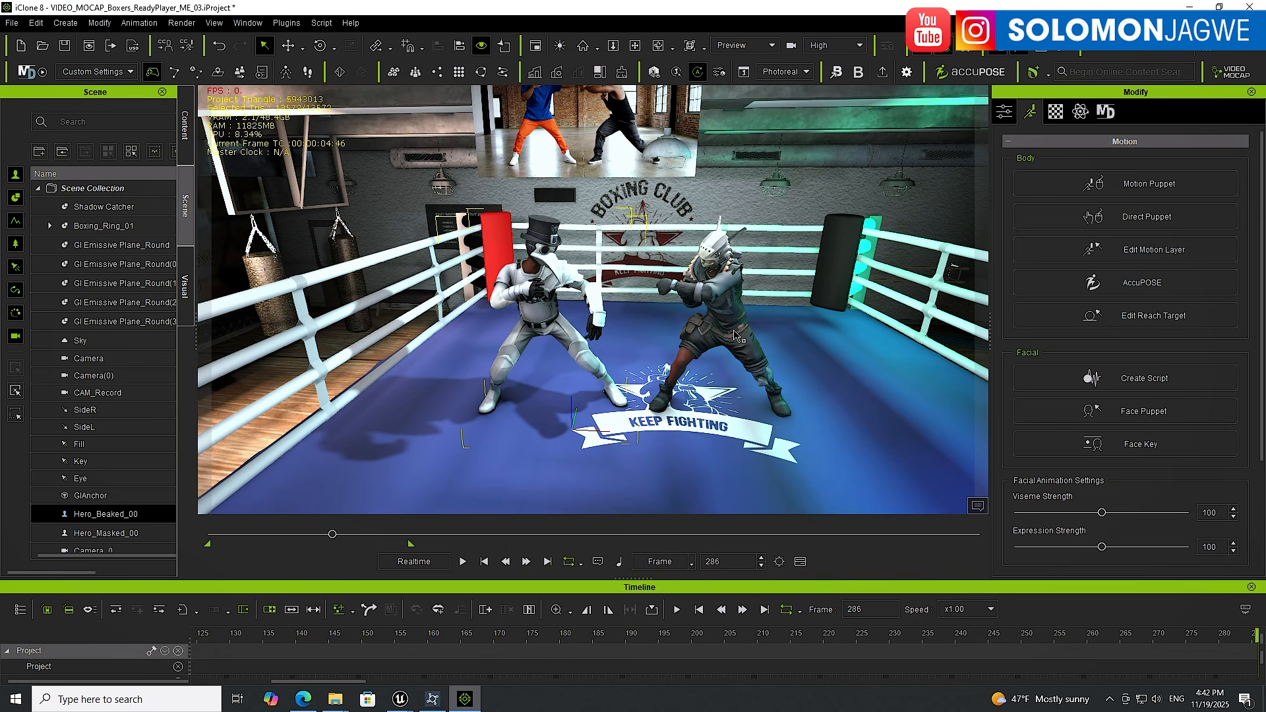
{"action": "left_click", "coordinate": [486, 562]}
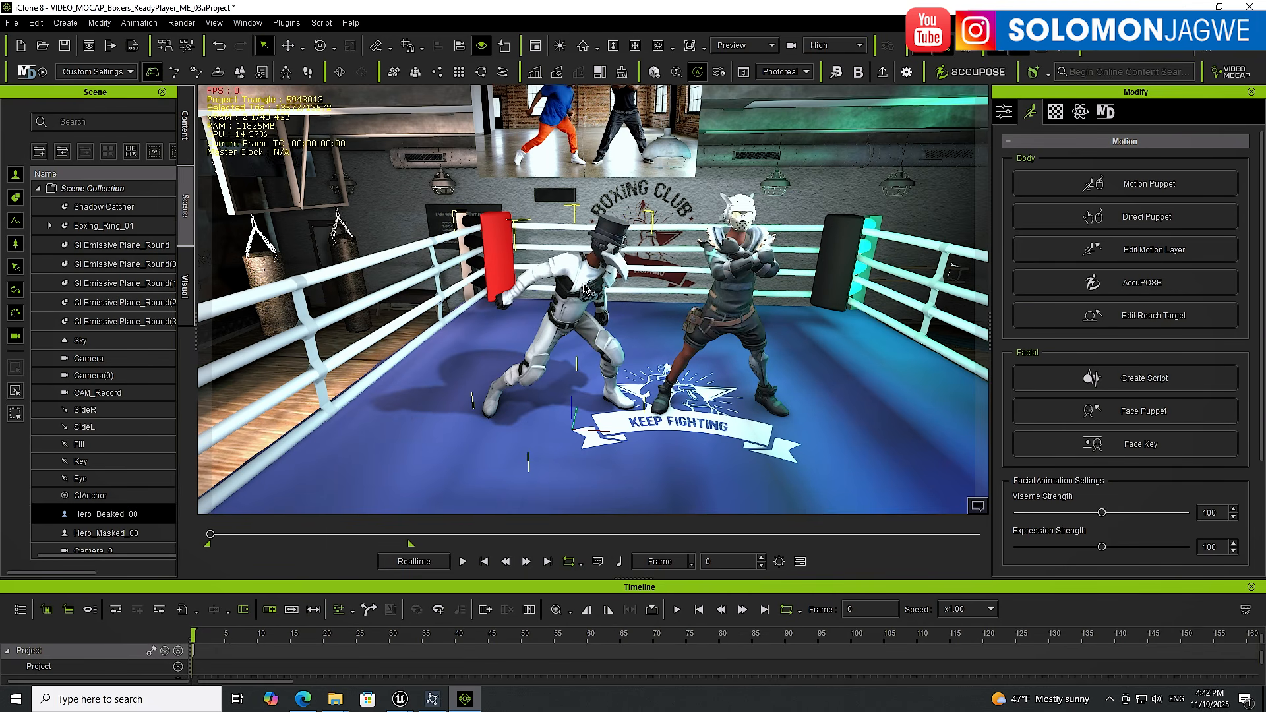
{"action": "left_click", "coordinate": [12, 23]}
{"action": "mouse_move", "coordinate": [68, 149]}
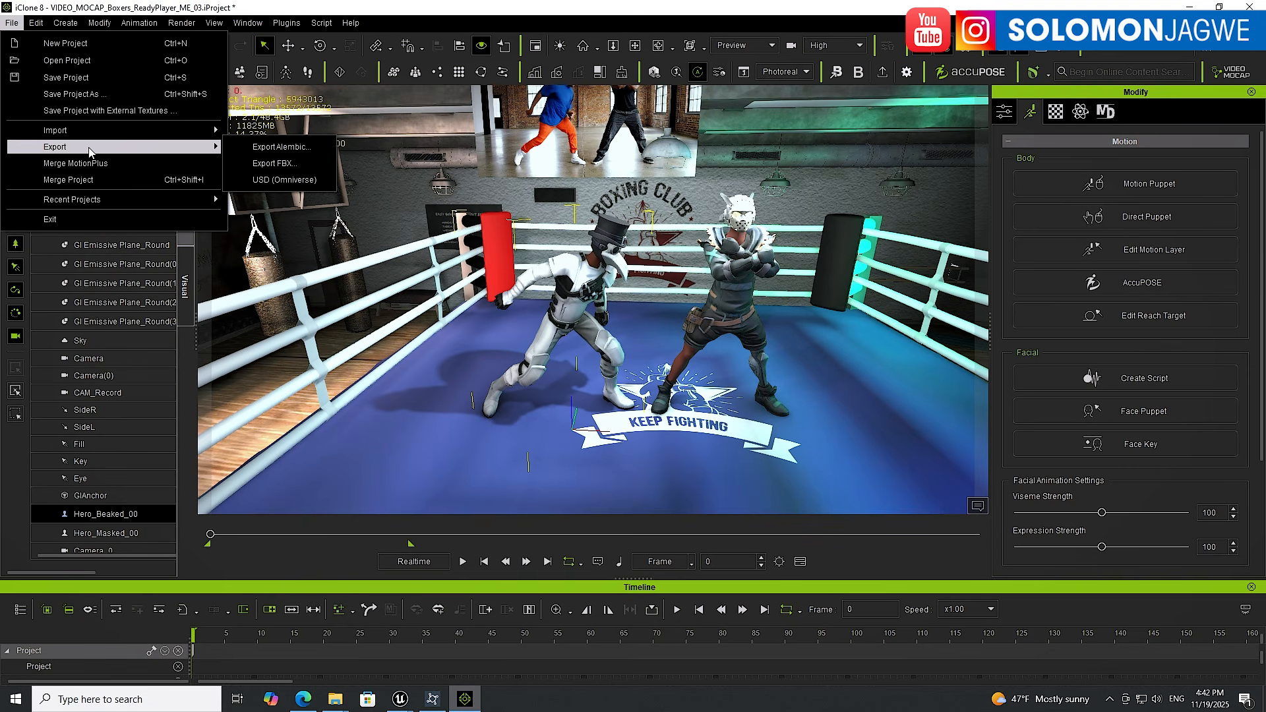
{"action": "left_click", "coordinate": [273, 165]}
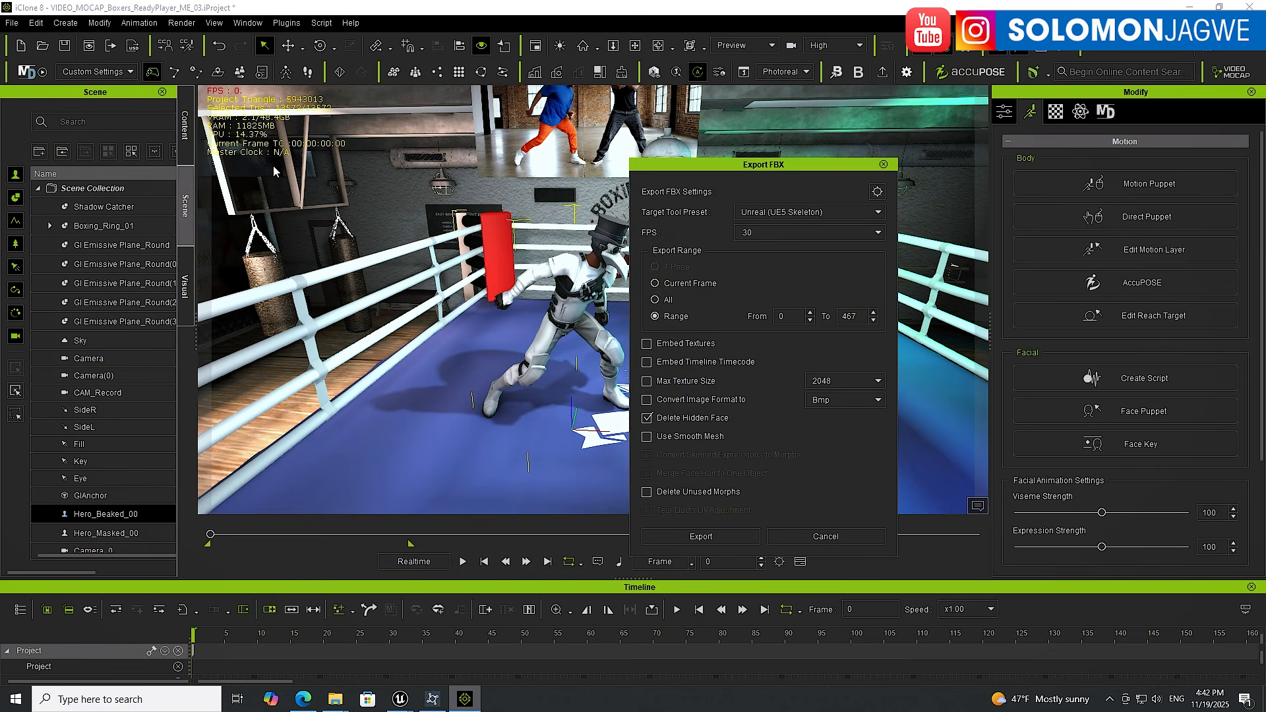
{"action": "left_click", "coordinate": [794, 213]}
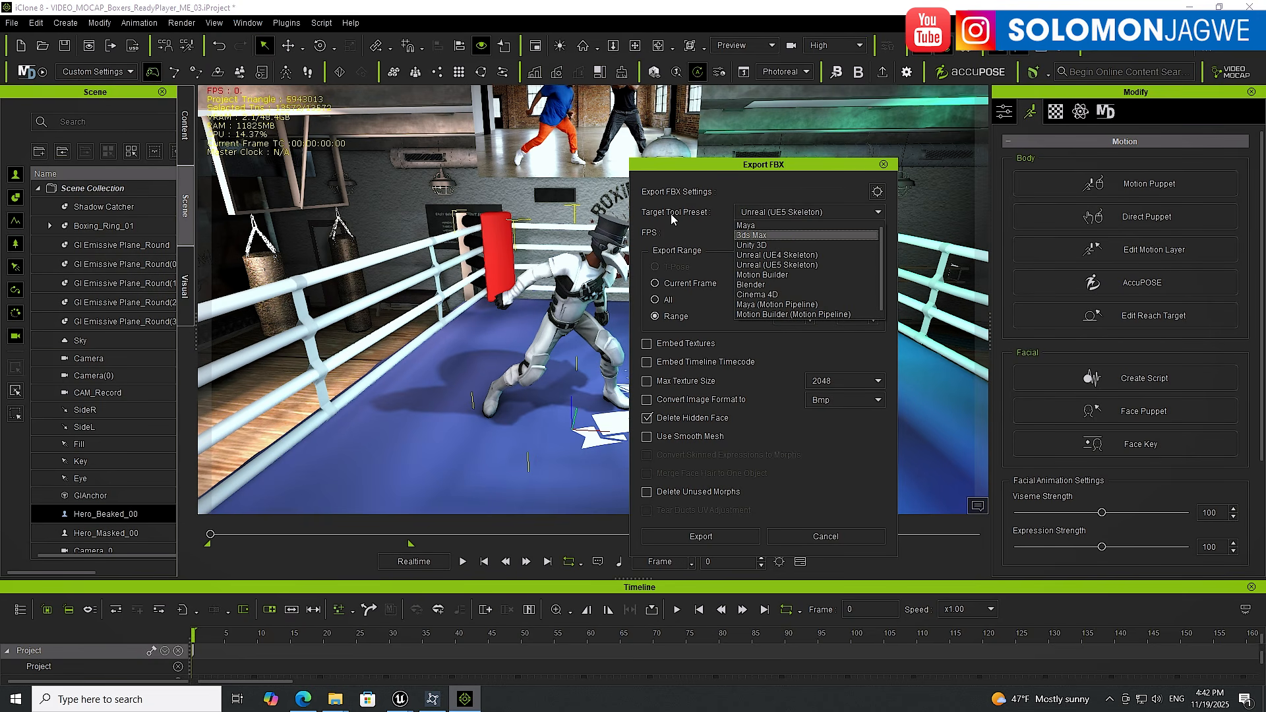
{"action": "left_click", "coordinate": [697, 213]}
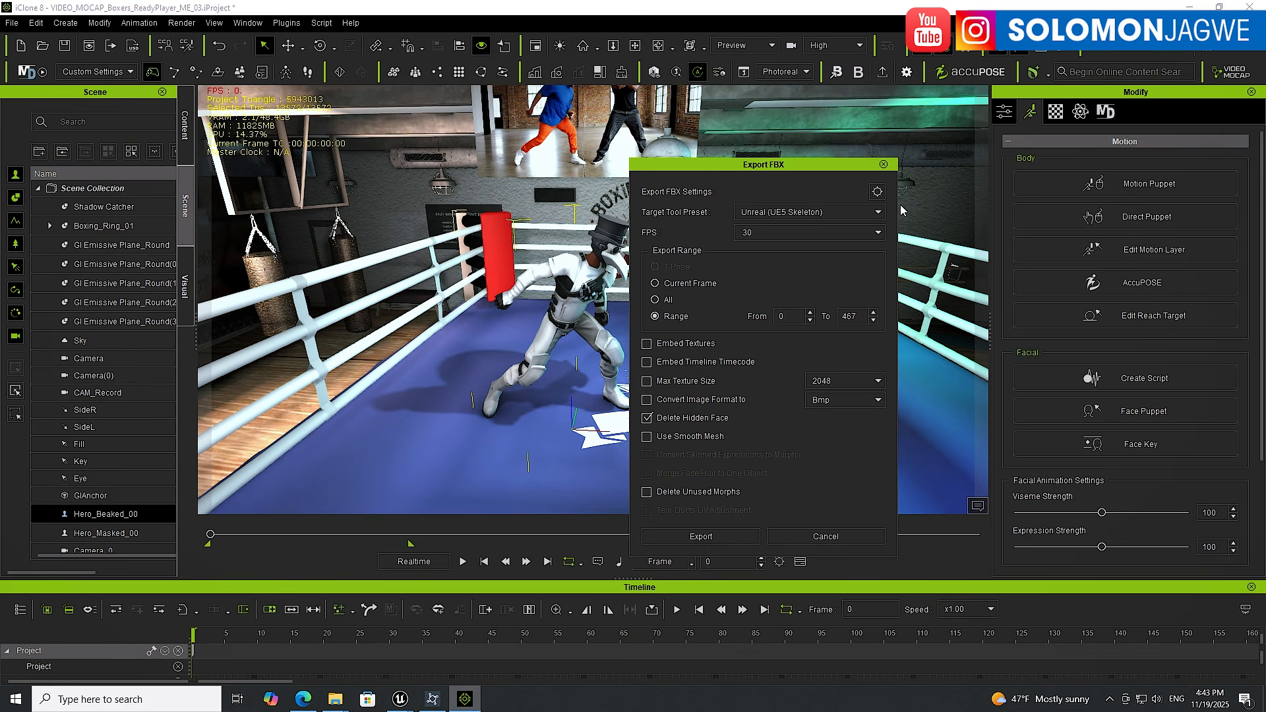
{"action": "left_click", "coordinate": [885, 164]}
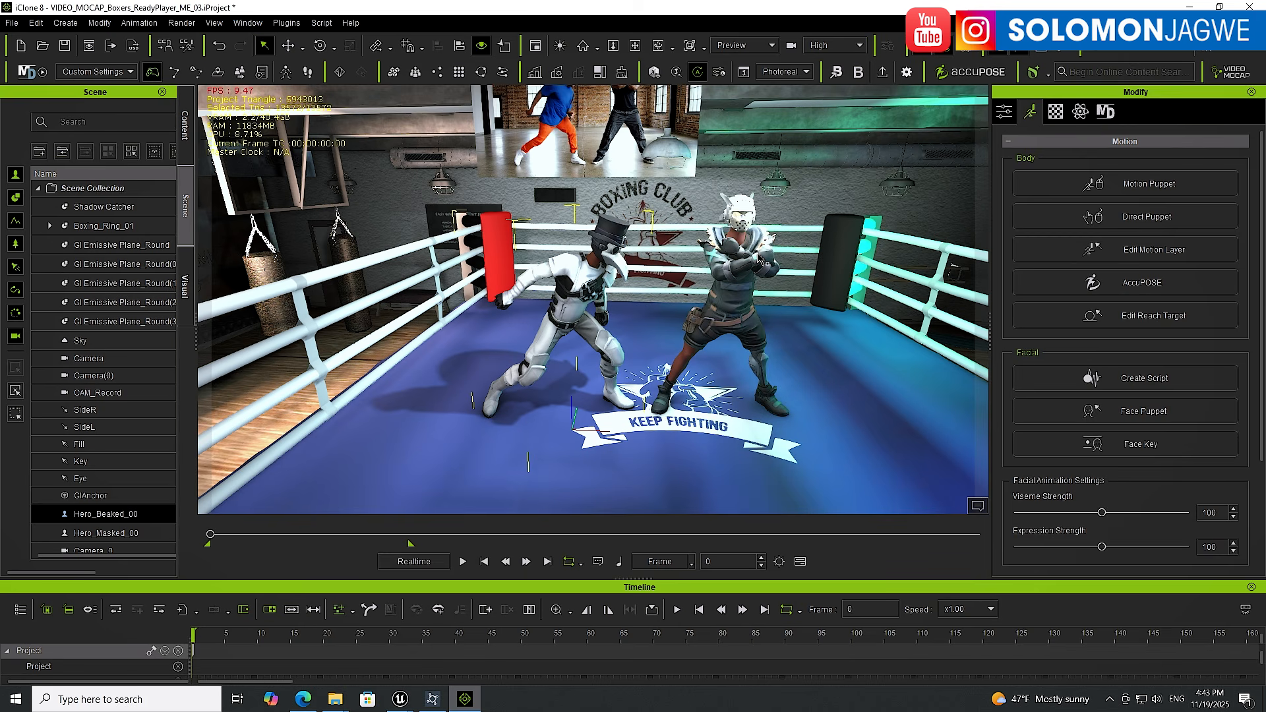
{"action": "left_click", "coordinate": [739, 266]}
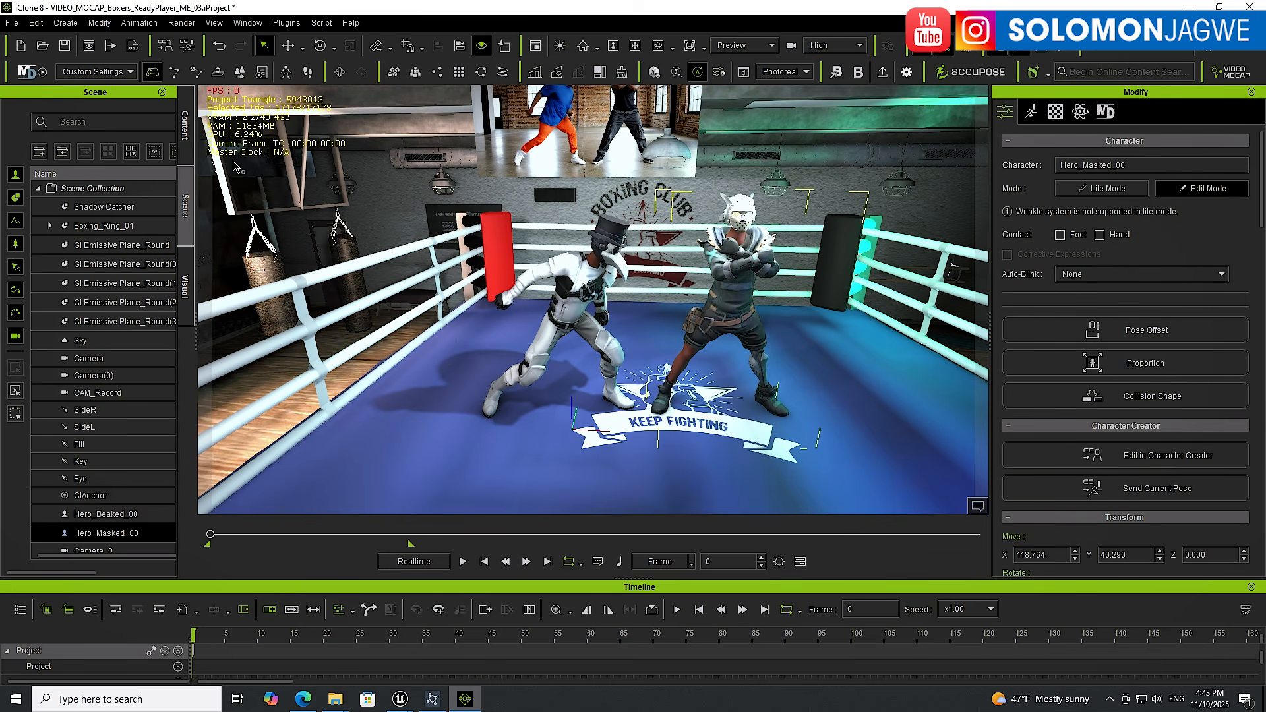
{"action": "left_click", "coordinate": [13, 24]}
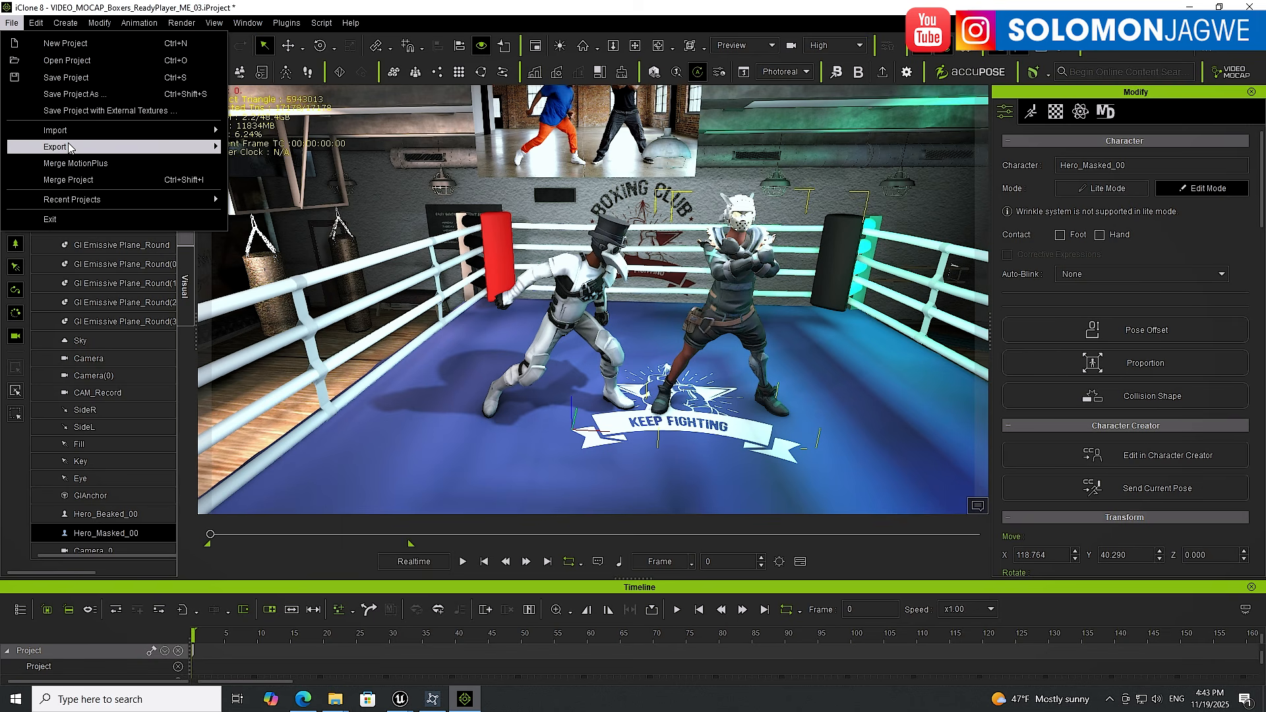
{"action": "mouse_move", "coordinate": [71, 147]}
{"action": "key", "text": "Escape"}
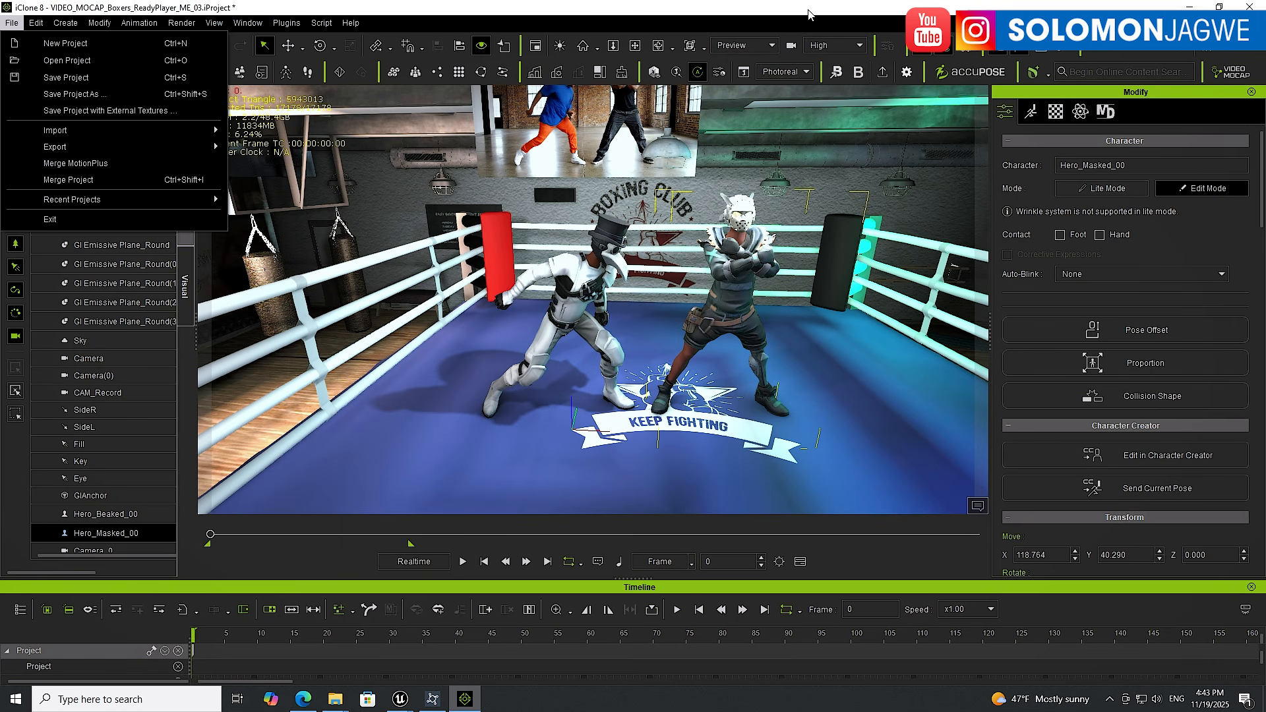
{"action": "key", "text": "Escape"}
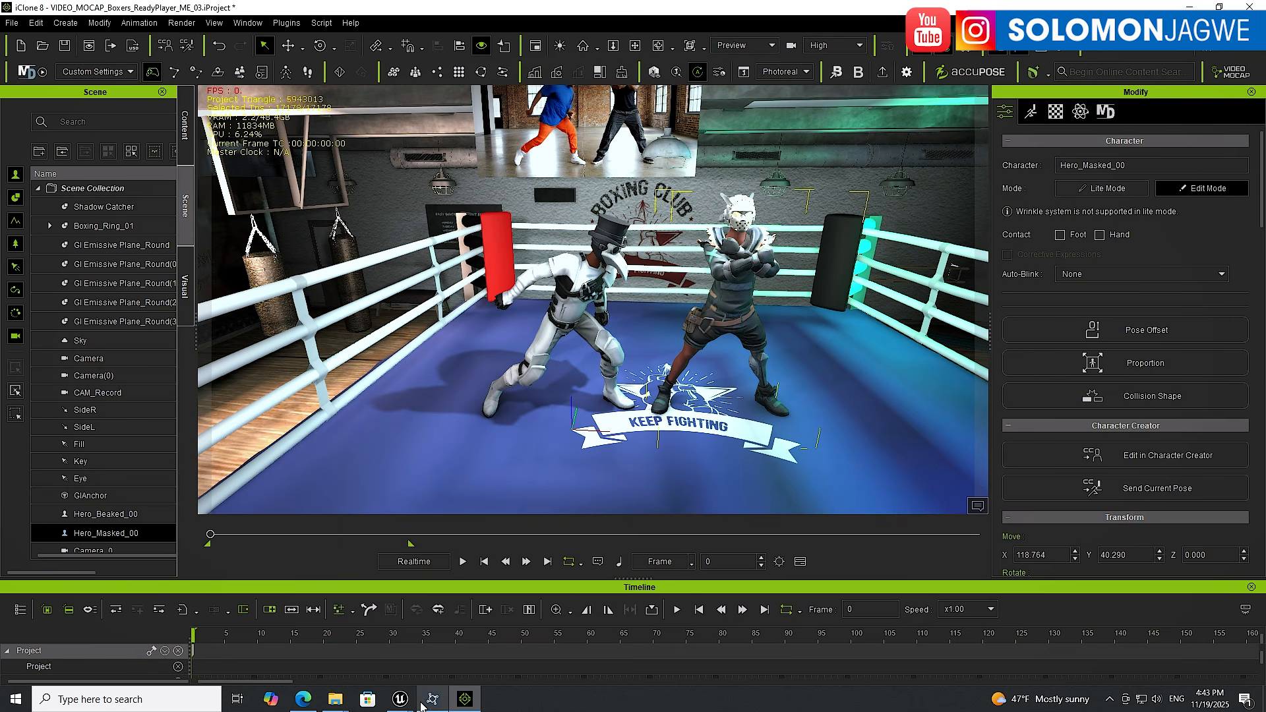
Switch to Unreal Engine and browse the exported boxer assets in the CC5_Ch1, CC5_Ch2 and Ch1 folders
{"action": "mouse_move", "coordinate": [400, 699]}
{"action": "left_click", "coordinate": [185, 634]}
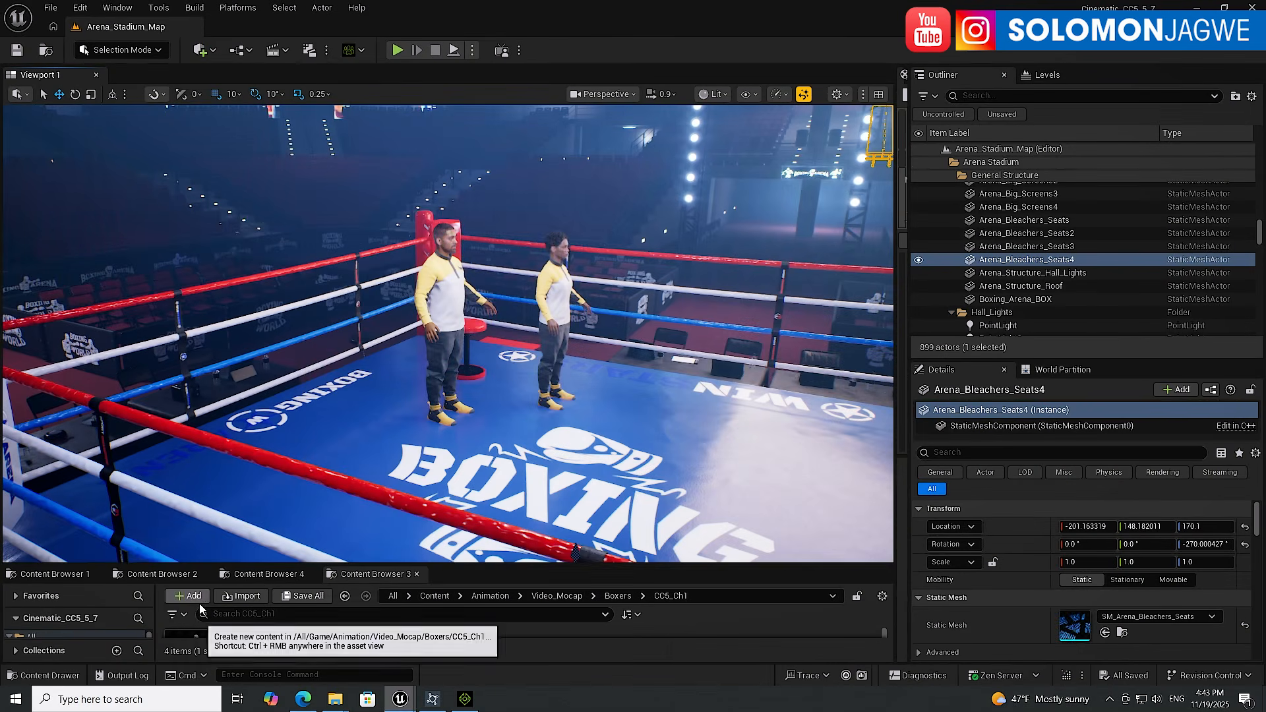
{"action": "left_click", "coordinate": [444, 300]}
{"action": "left_click_drag", "start_coordinate": [600, 566], "coordinate": [594, 363]}
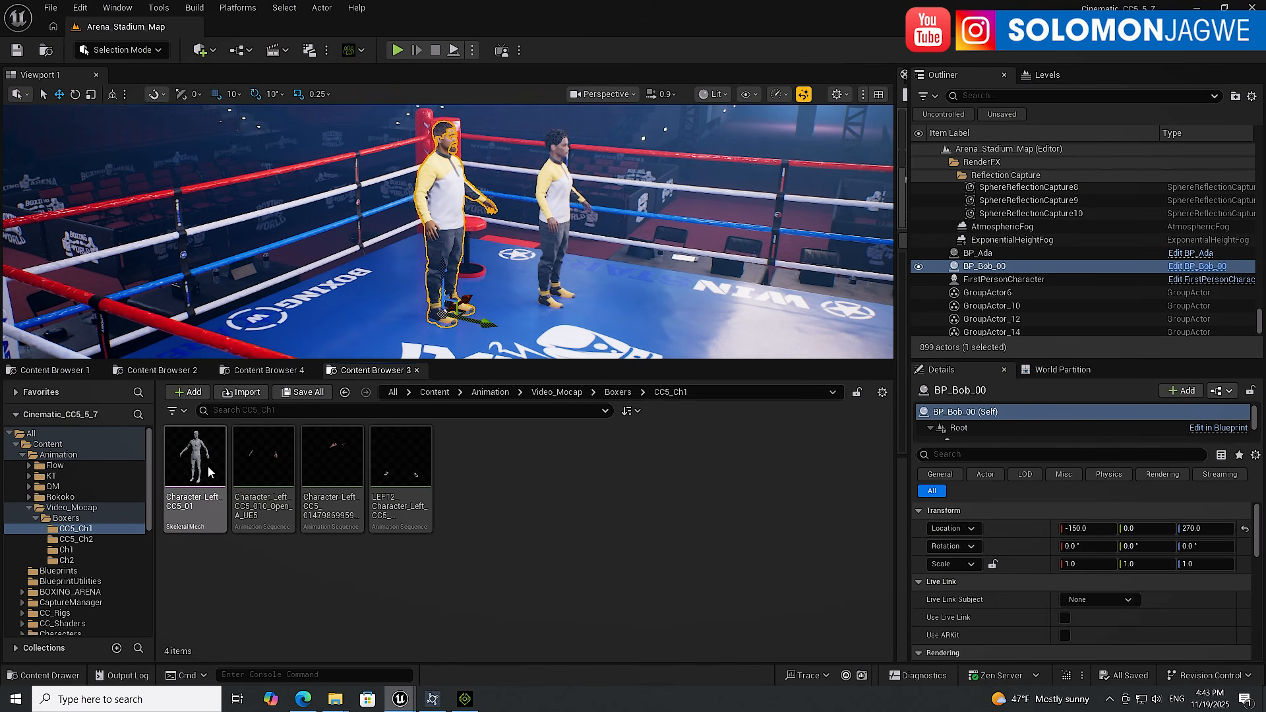
{"action": "left_click", "coordinate": [219, 489]}
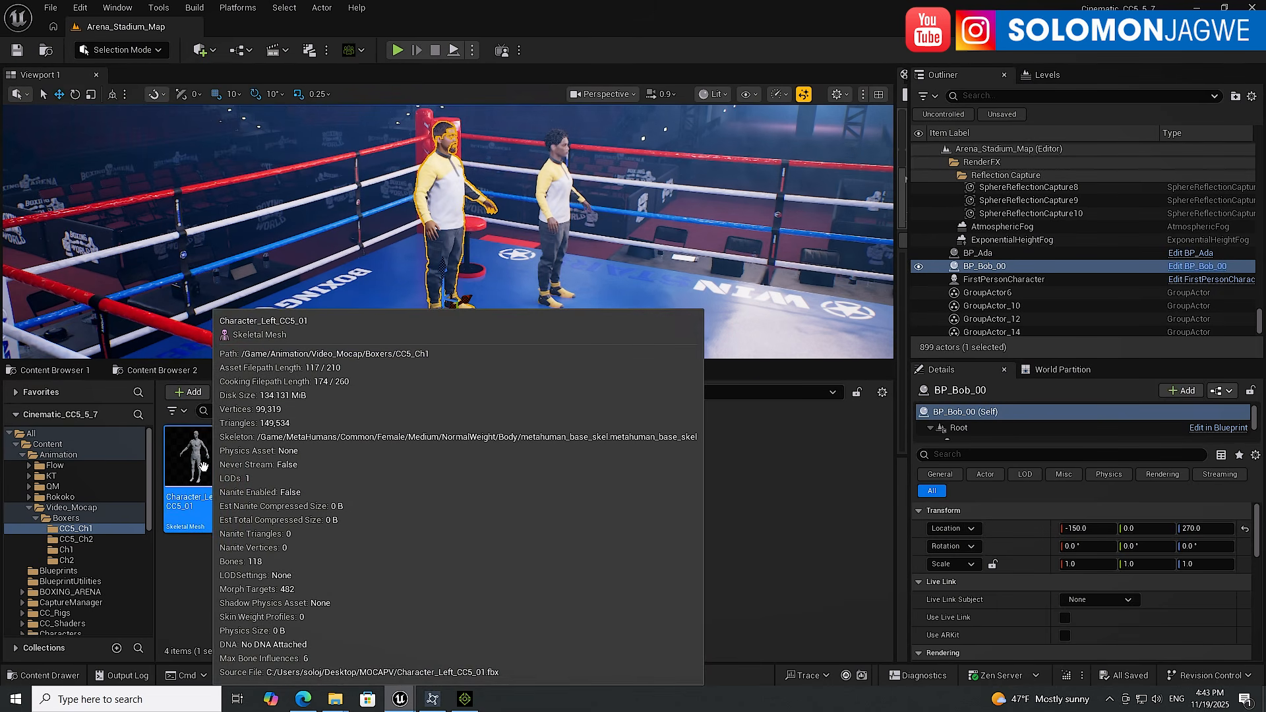
{"action": "left_click", "coordinate": [88, 541]}
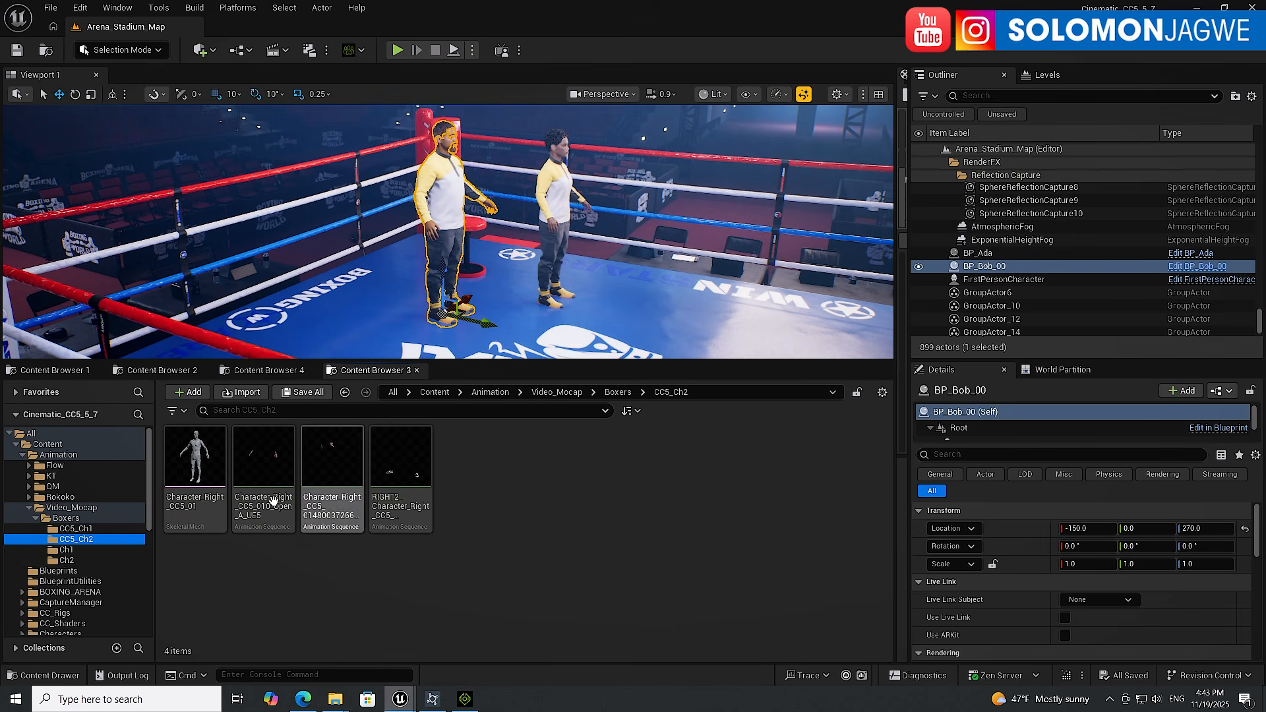
{"action": "left_click", "coordinate": [70, 552]}
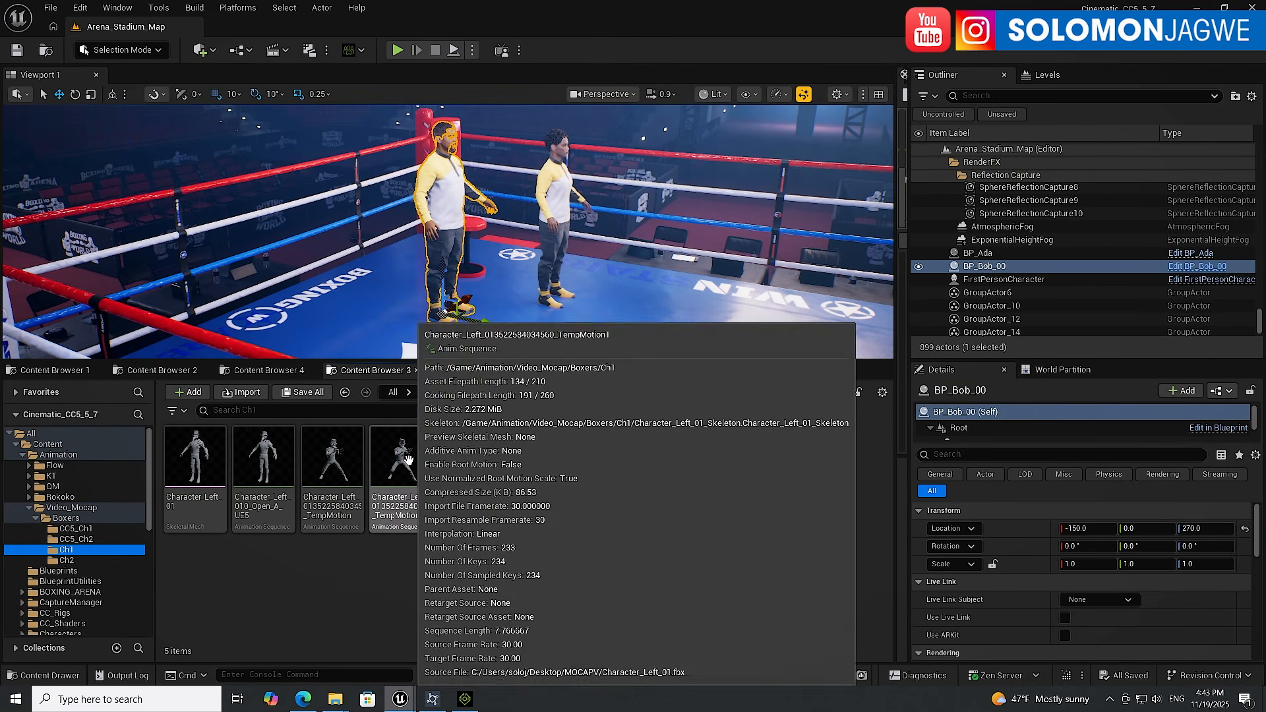
{"action": "left_click", "coordinate": [466, 703]}
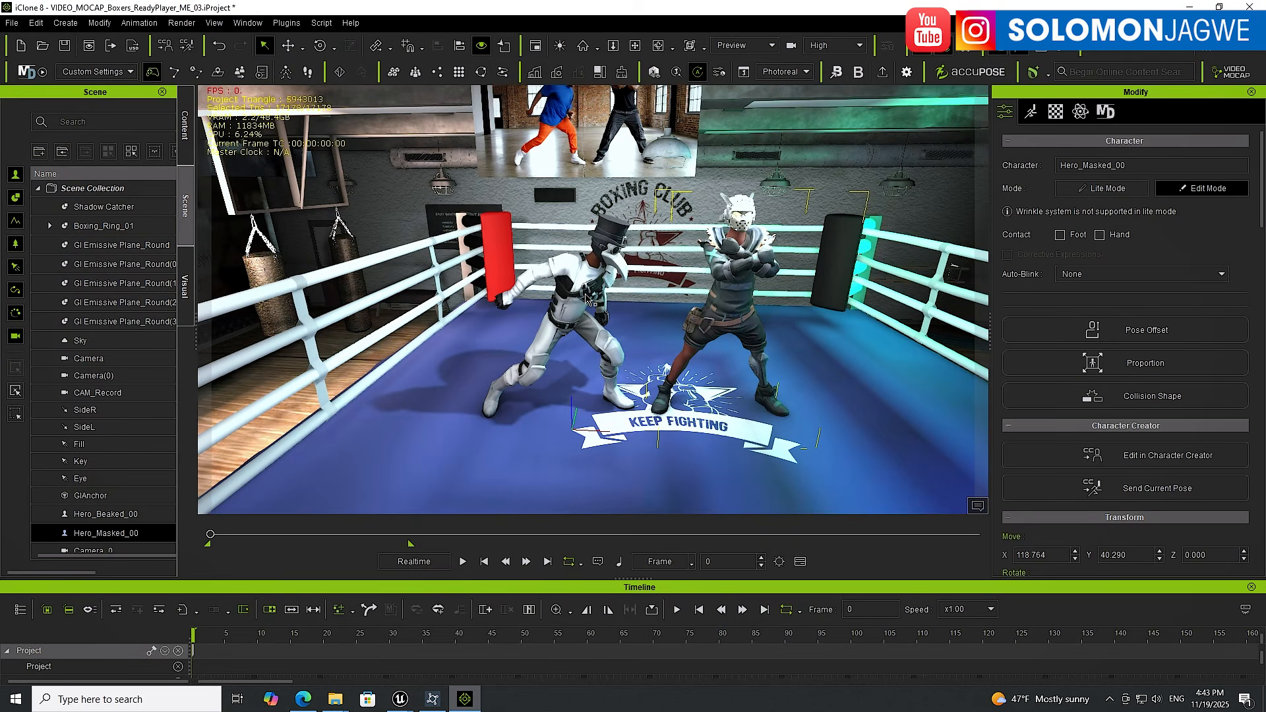
{"action": "left_click", "coordinate": [1191, 8]}
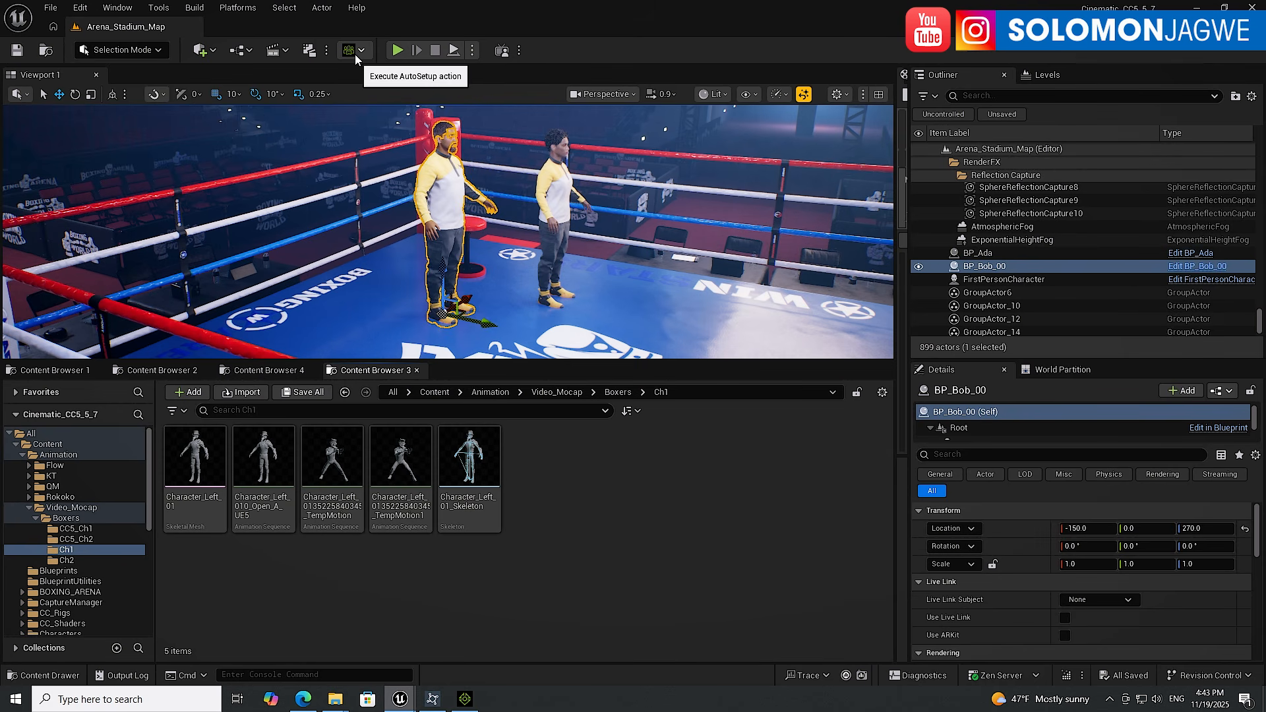
{"action": "left_click", "coordinate": [80, 530]}
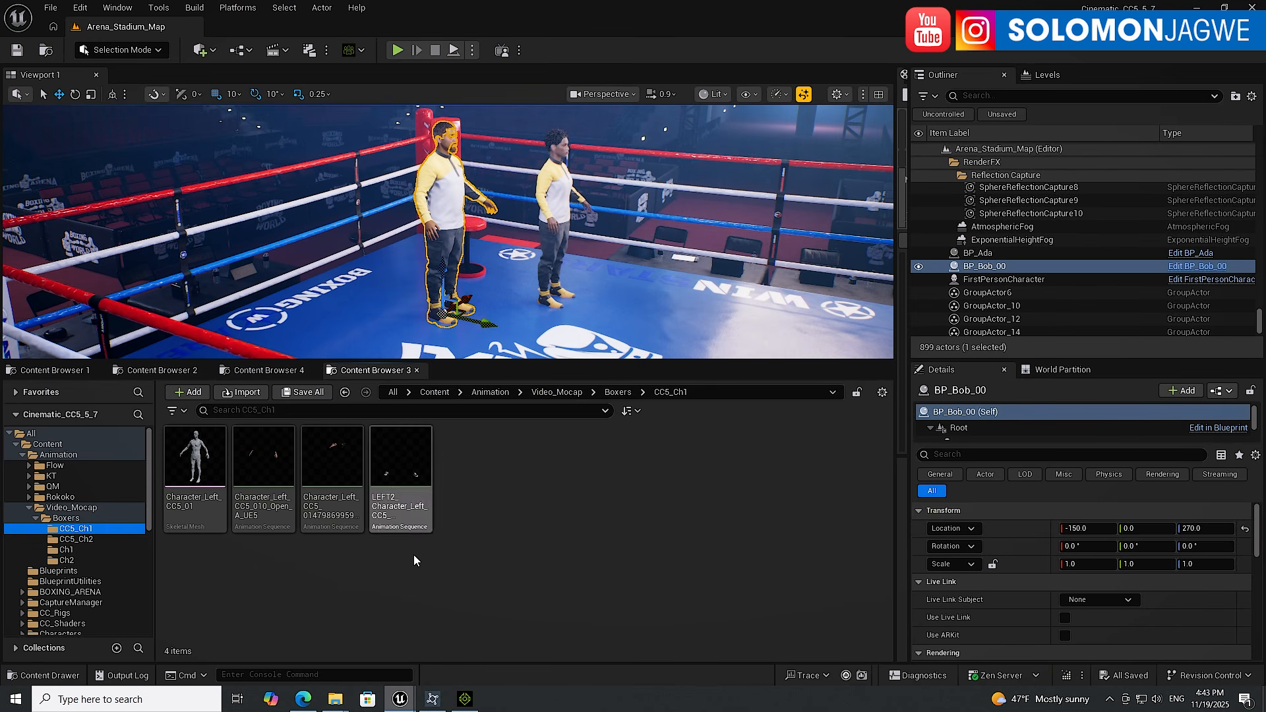
{"action": "left_click", "coordinate": [465, 699]}
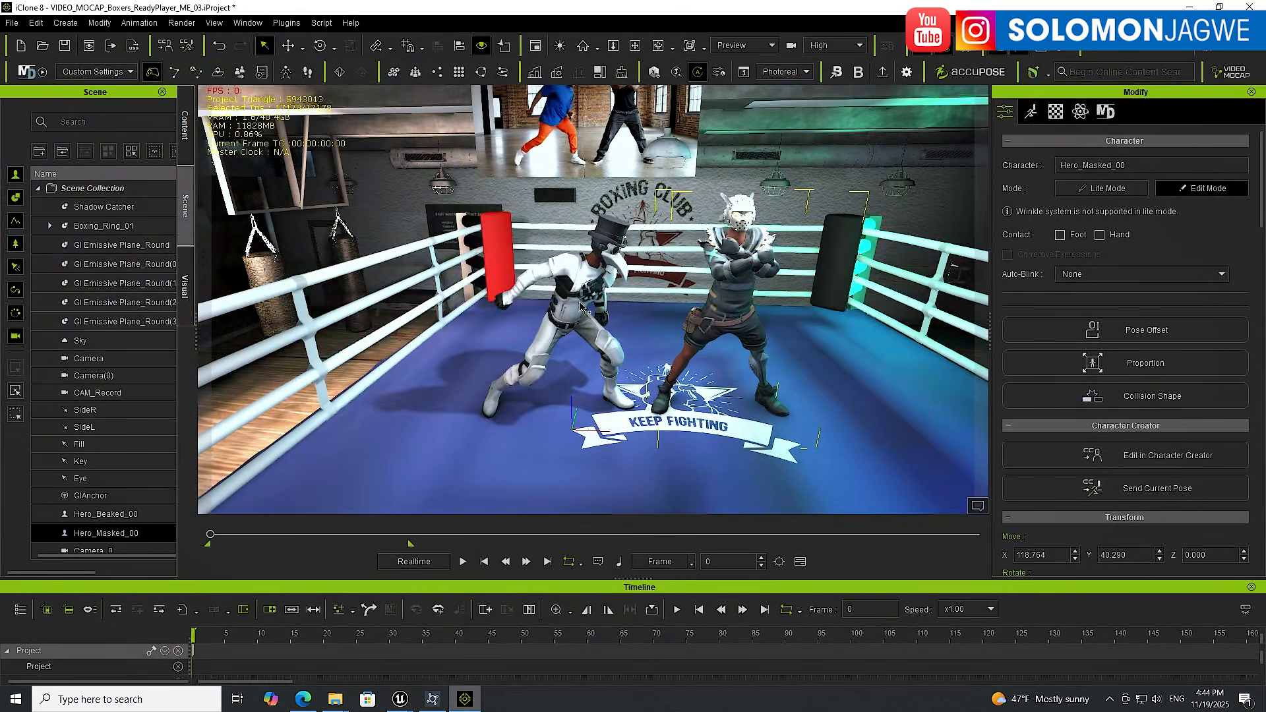
Replace the beaked boxer with the HD Aaron character from the CC5 Characters content pack
{"action": "left_click", "coordinate": [581, 307]}
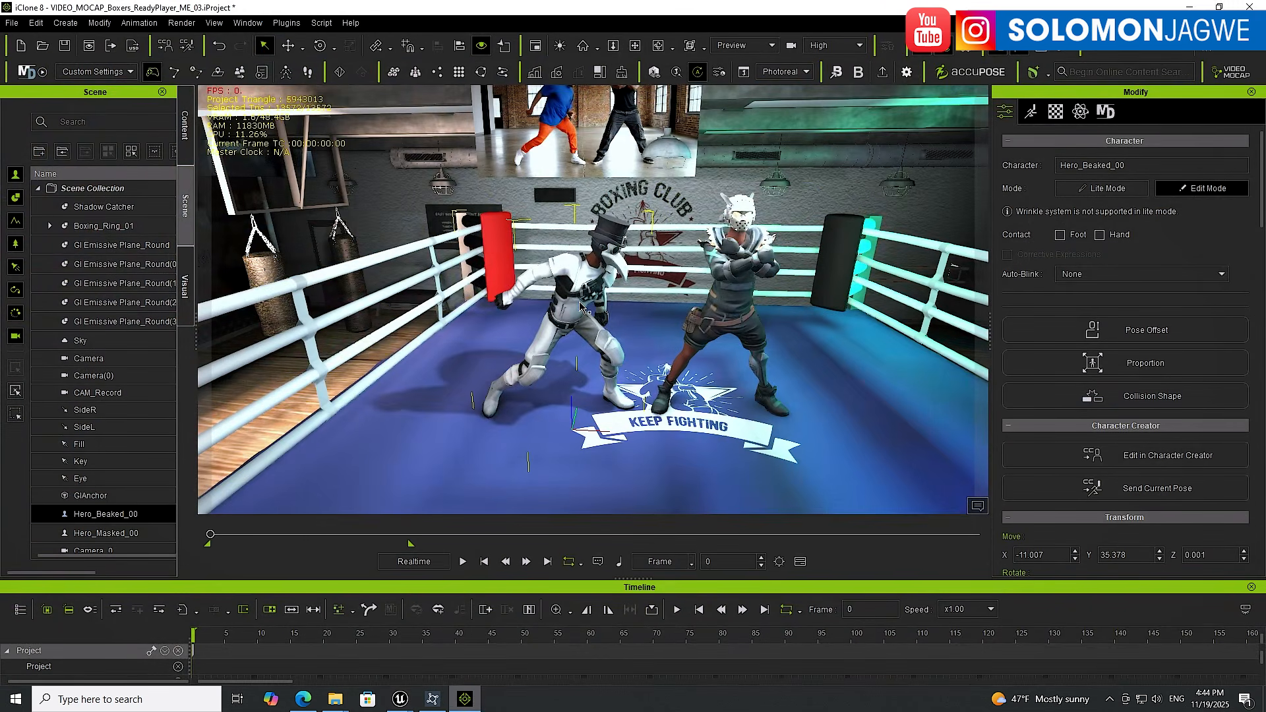
{"action": "left_click", "coordinate": [185, 128]}
{"action": "left_click_drag", "start_coordinate": [196, 283], "coordinate": [356, 287]}
{"action": "left_click", "coordinate": [29, 322]}
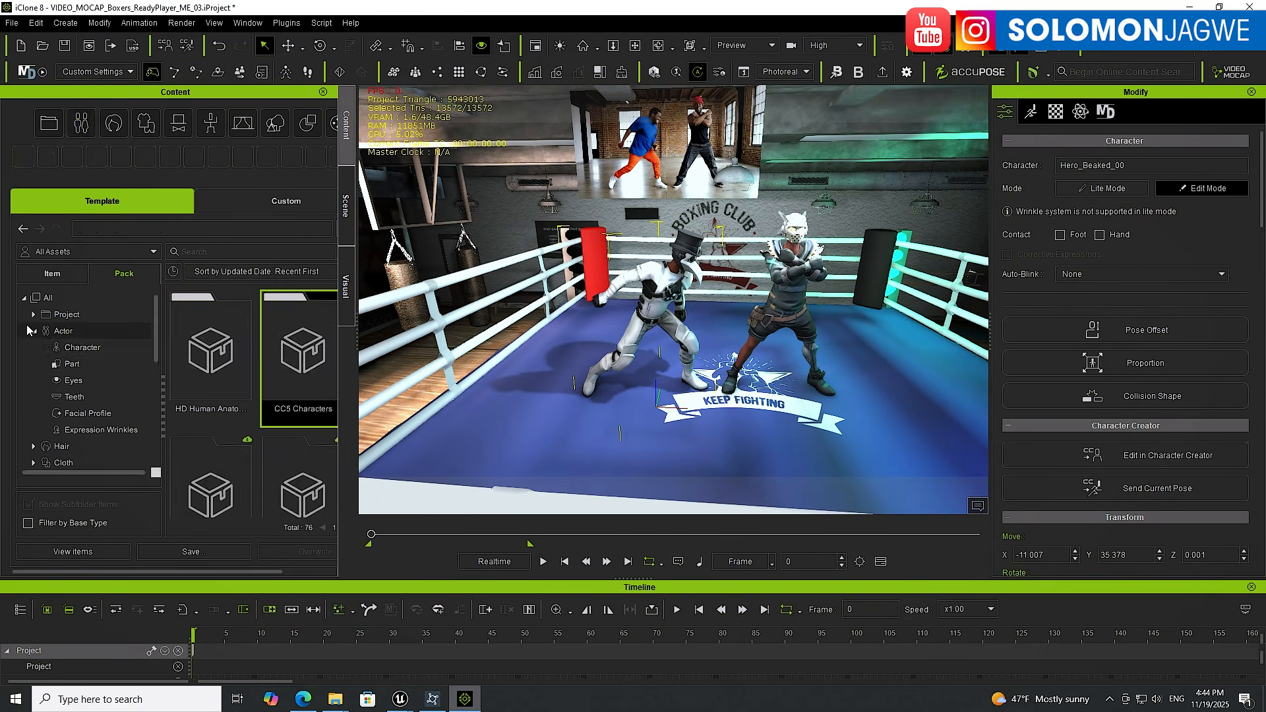
{"action": "left_click", "coordinate": [49, 299]}
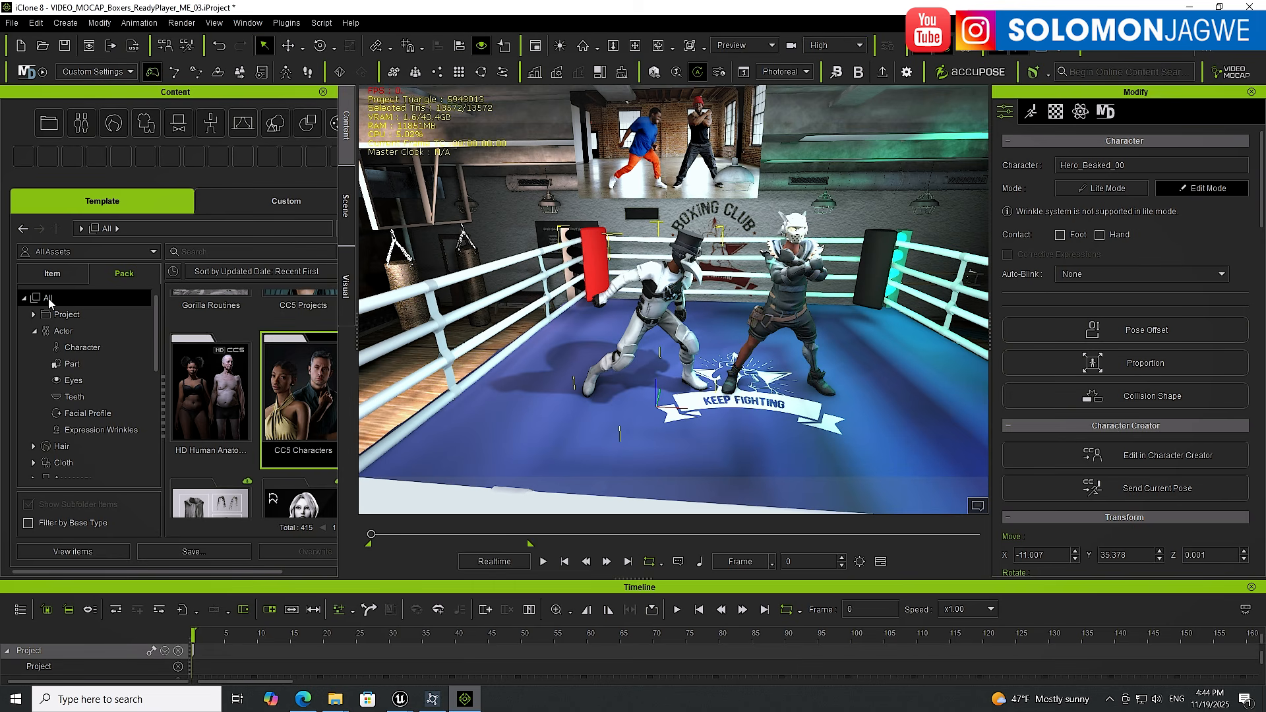
{"action": "left_click", "coordinate": [68, 280]}
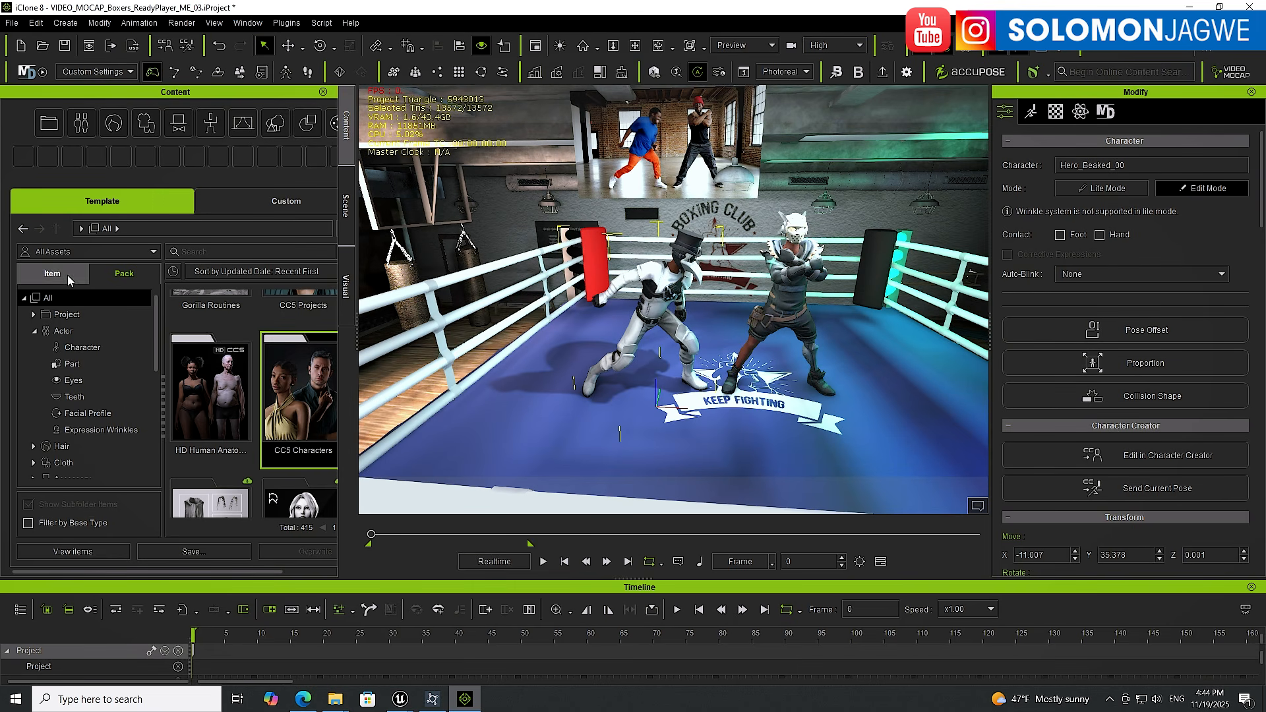
{"action": "left_click", "coordinate": [119, 277]}
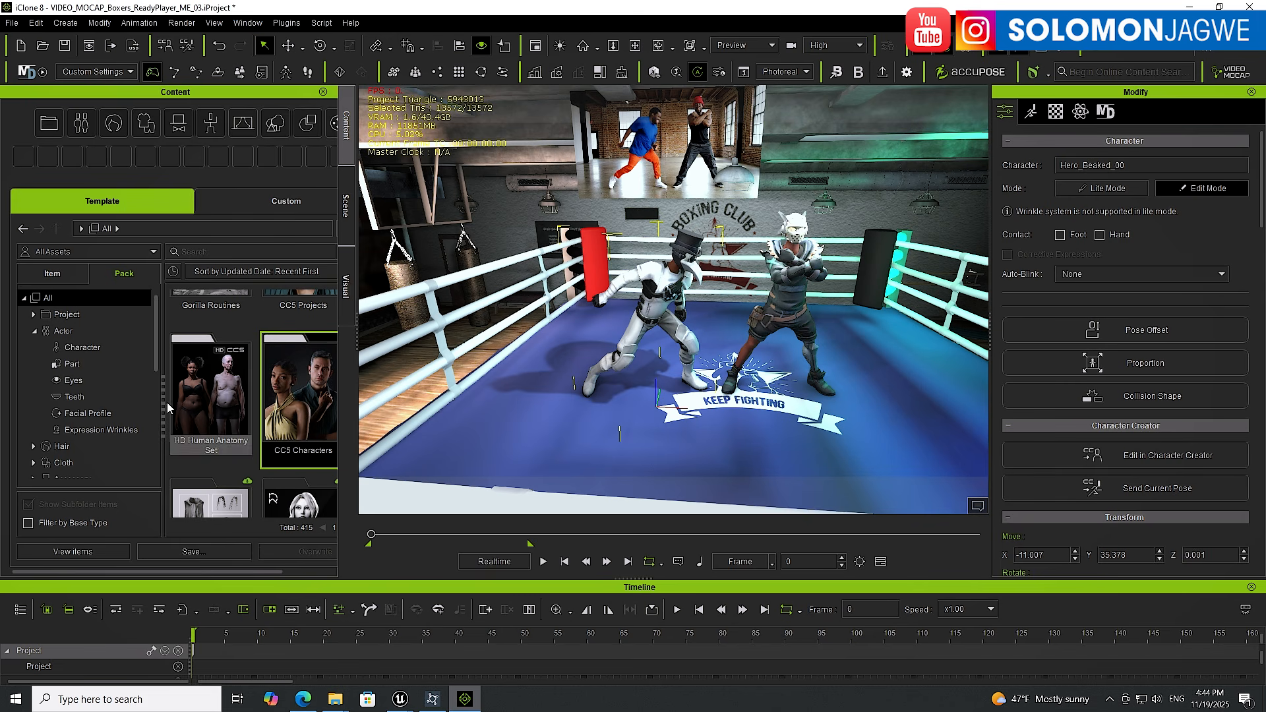
{"action": "left_click_drag", "start_coordinate": [371, 411], "coordinate": [406, 411]}
{"action": "double_click", "coordinate": [300, 419]}
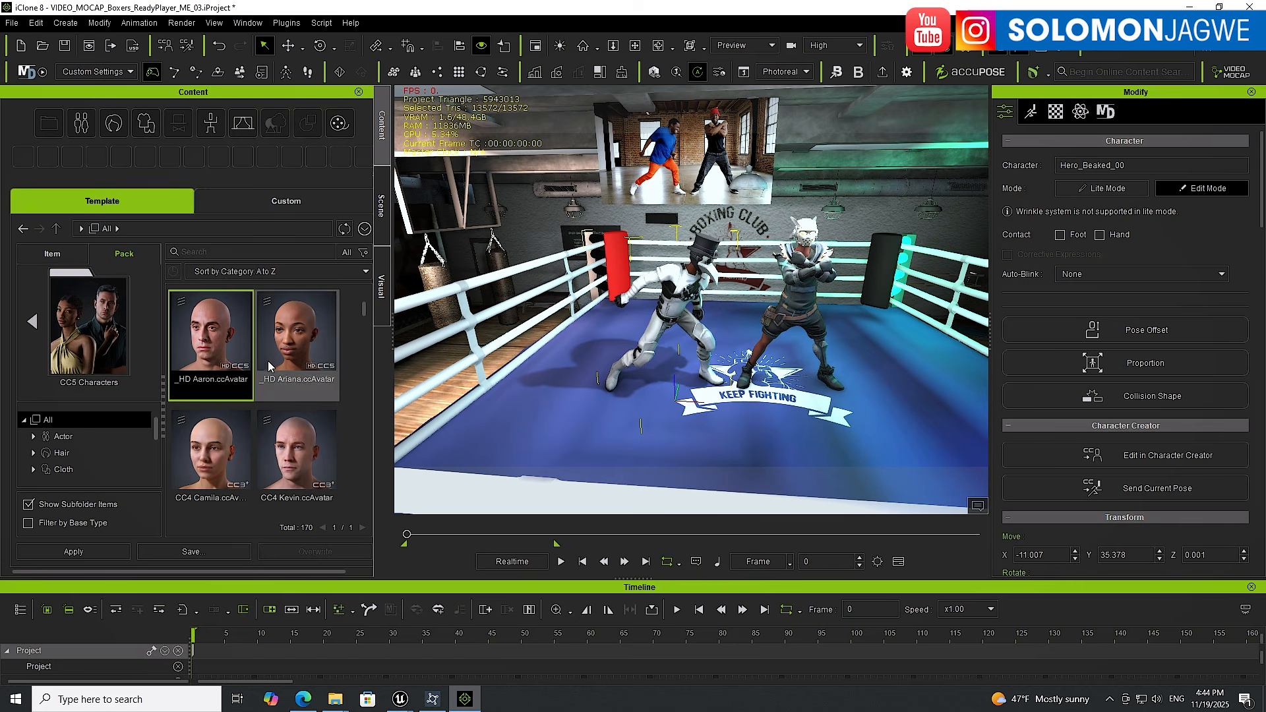
{"action": "double_click", "coordinate": [217, 343]}
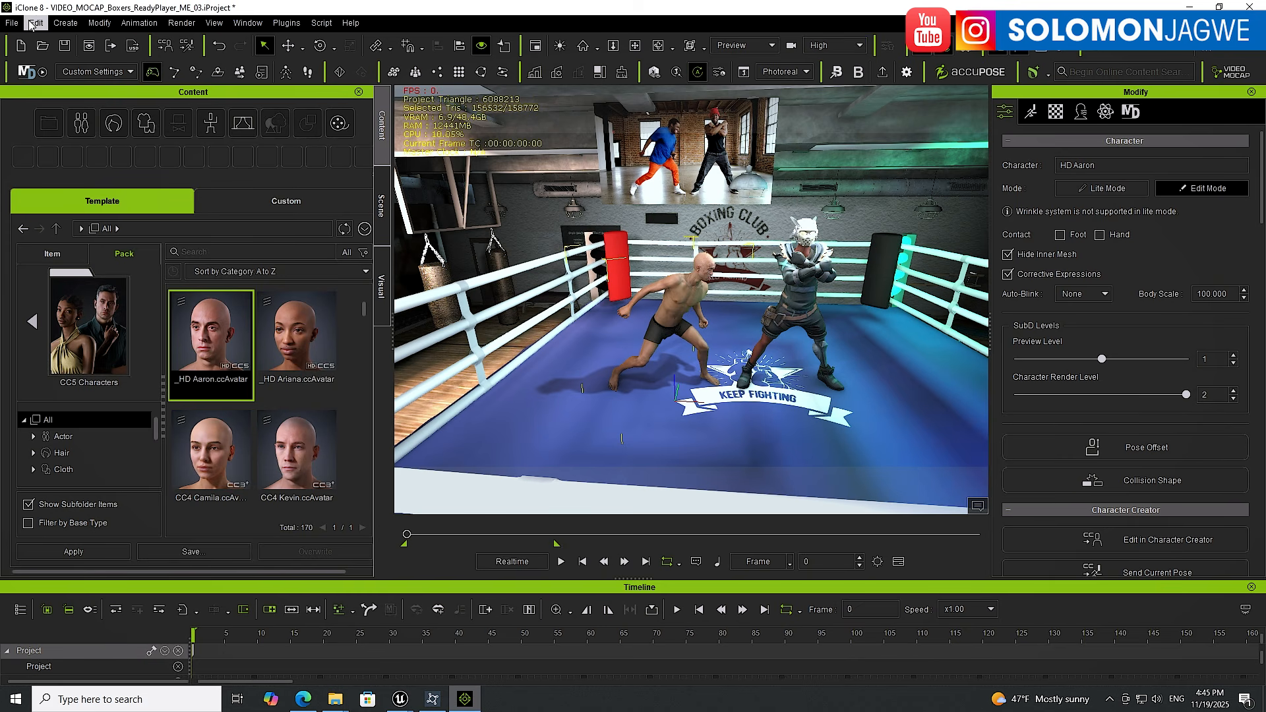
Open the Export FBX dialog for the new character and close it again
{"action": "left_click", "coordinate": [12, 23]}
{"action": "mouse_move", "coordinate": [61, 156]}
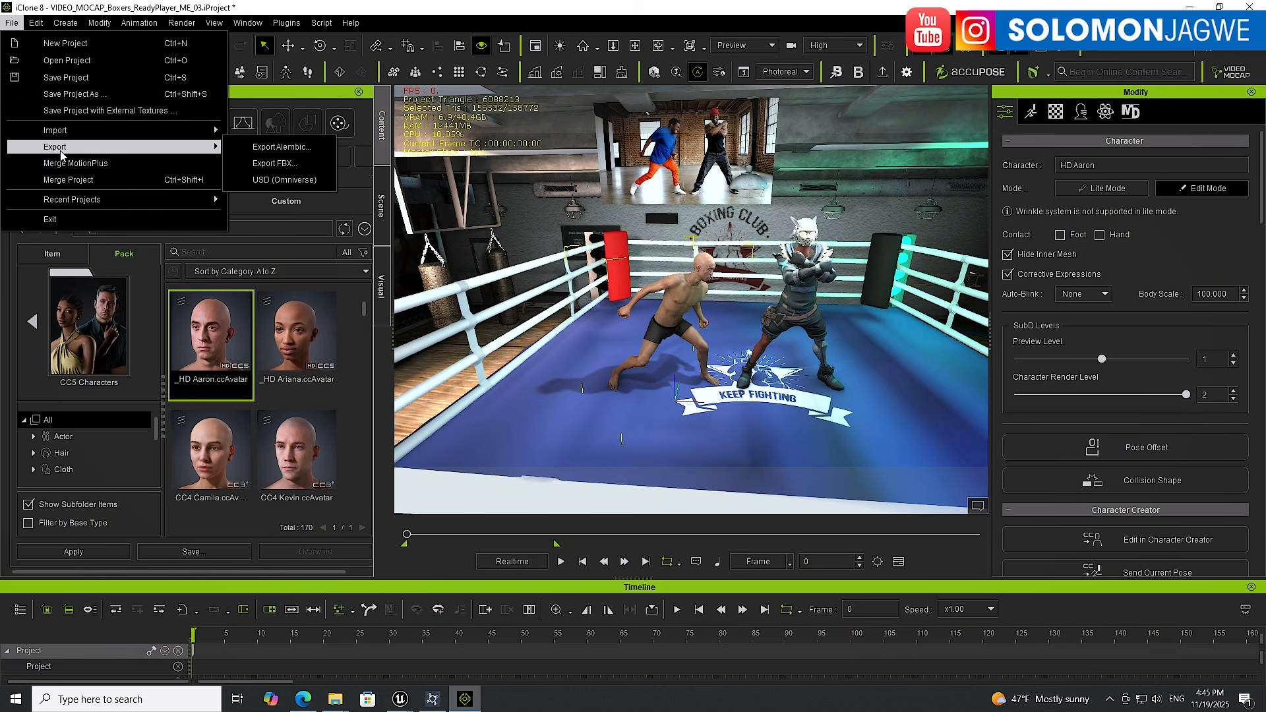
{"action": "left_click", "coordinate": [263, 163]}
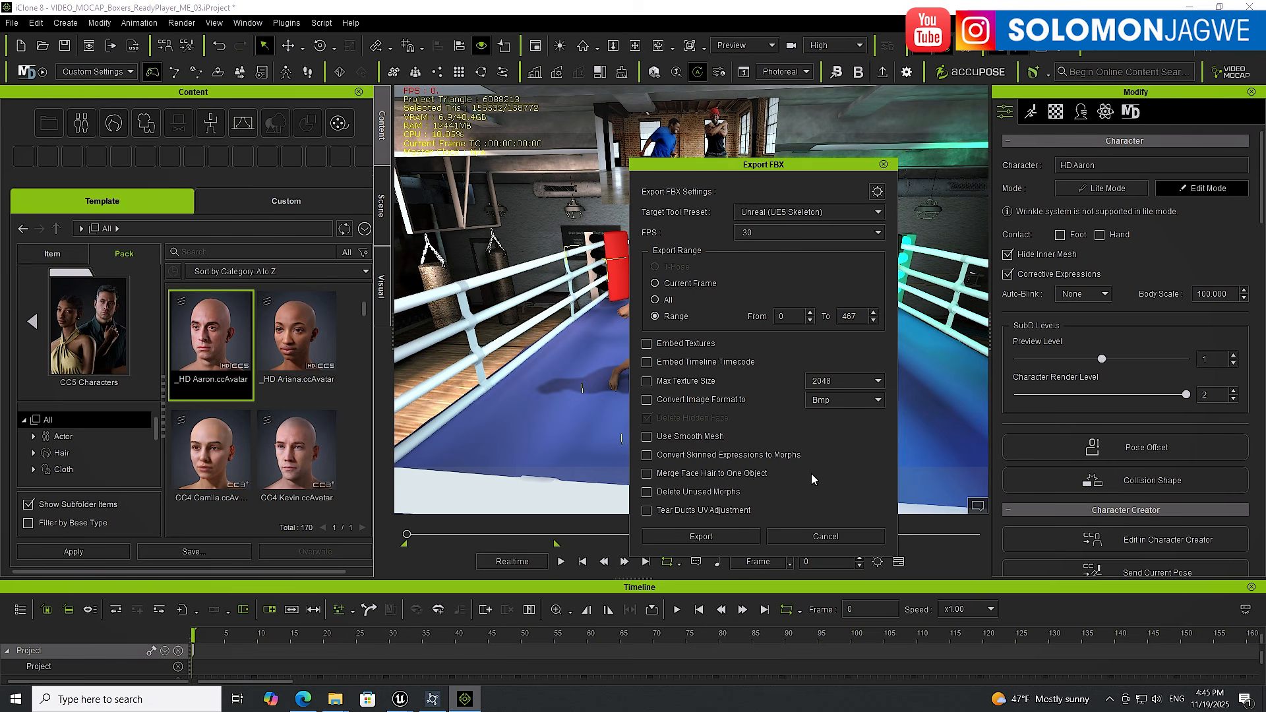
{"action": "left_click", "coordinate": [884, 166]}
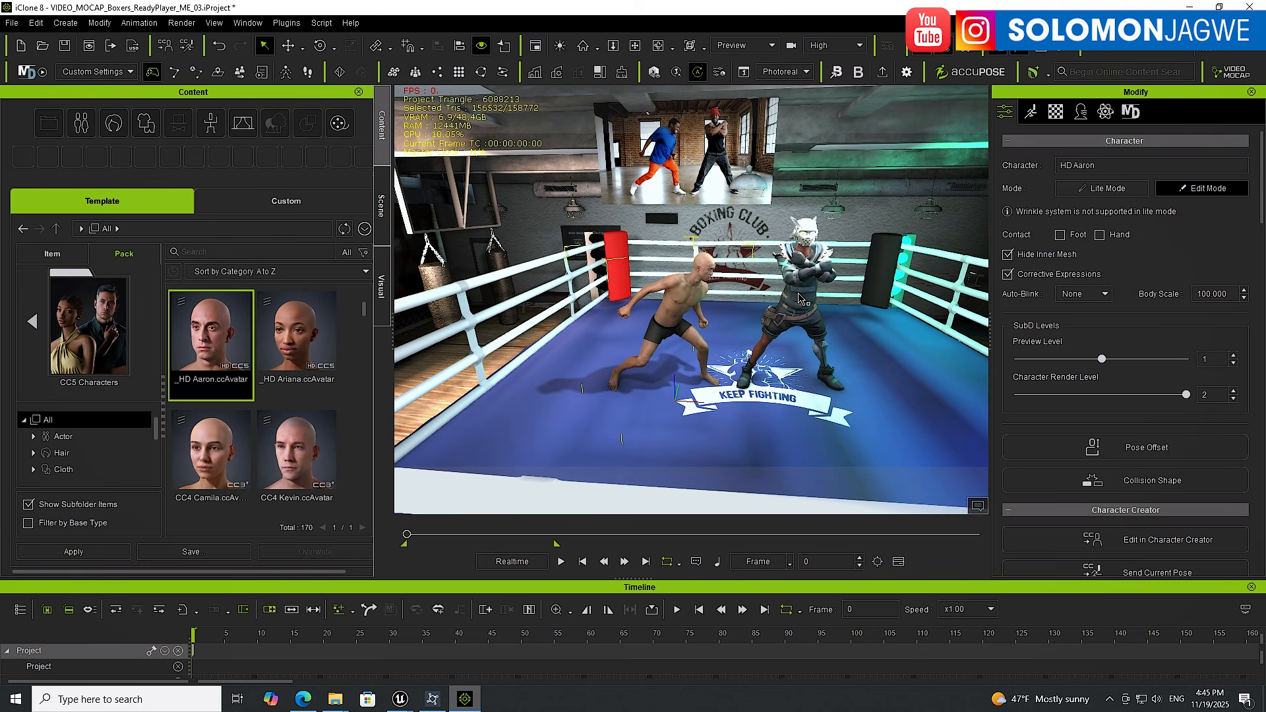
Replace the masked boxer with HD Aaron as well and play the fight from the start
{"action": "double_click", "coordinate": [214, 339]}
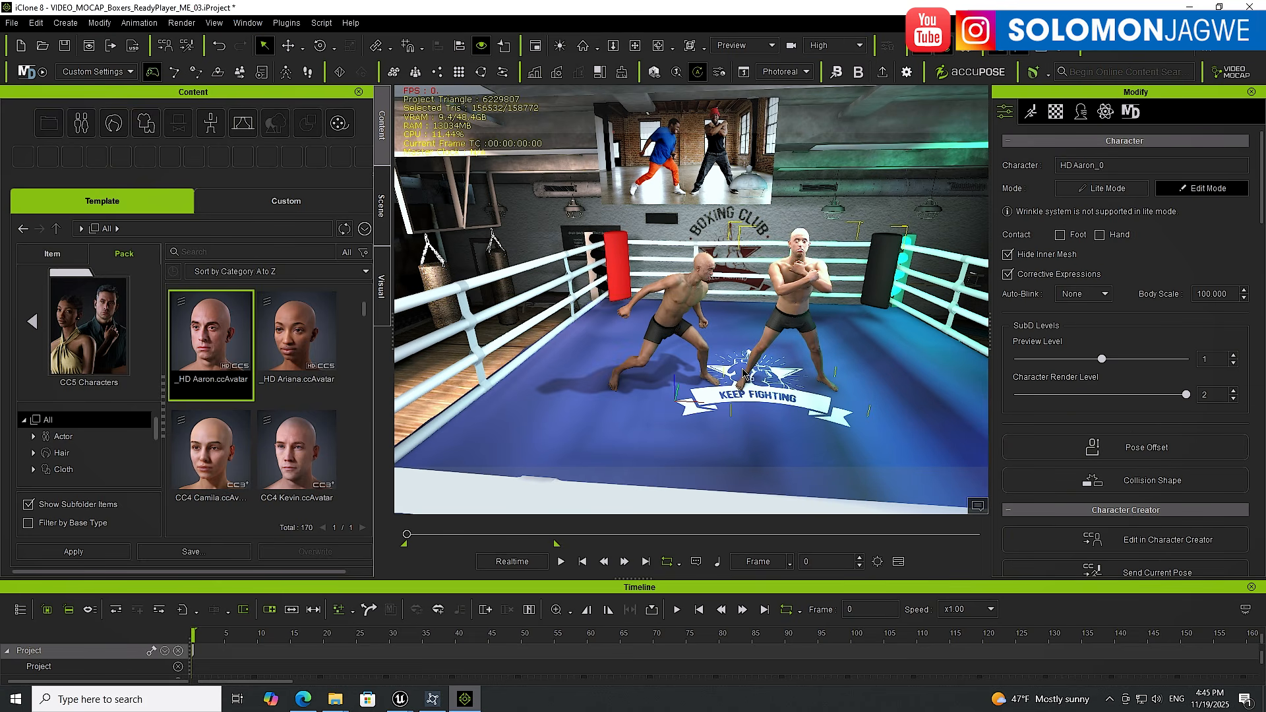
{"action": "left_click", "coordinate": [562, 564]}
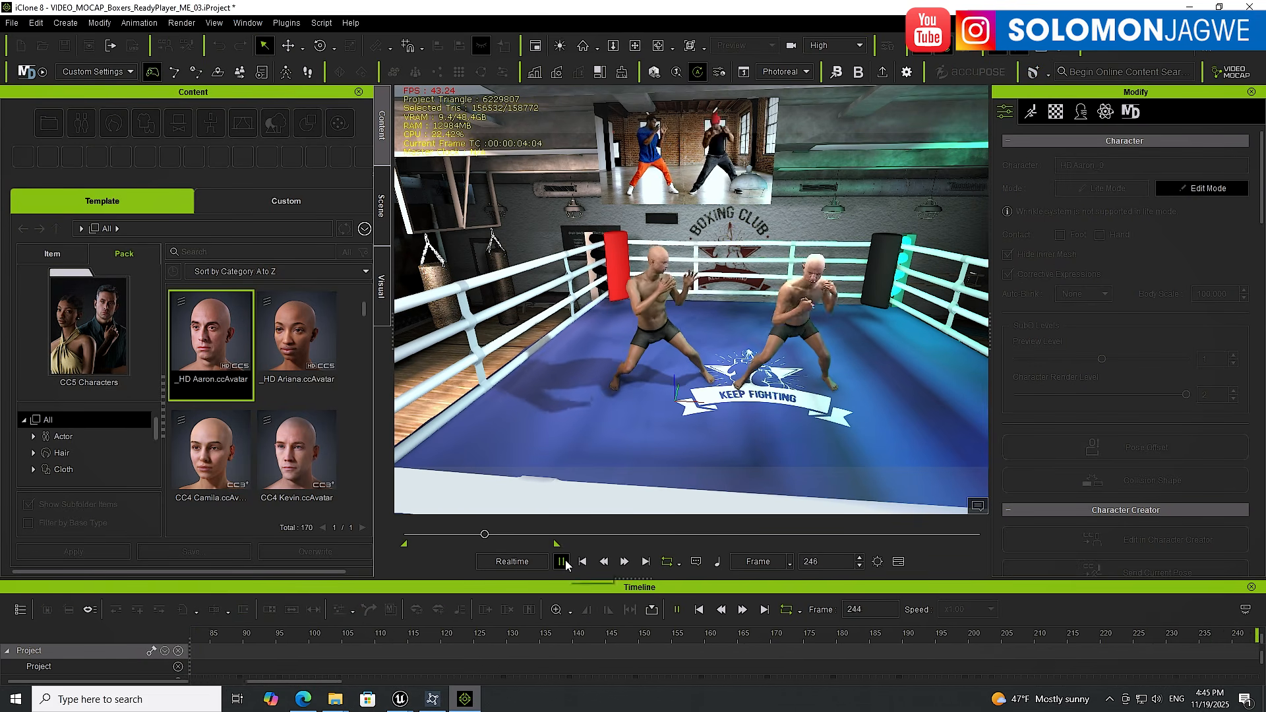
{"action": "left_click", "coordinate": [565, 565]}
{"action": "left_click", "coordinate": [583, 563]}
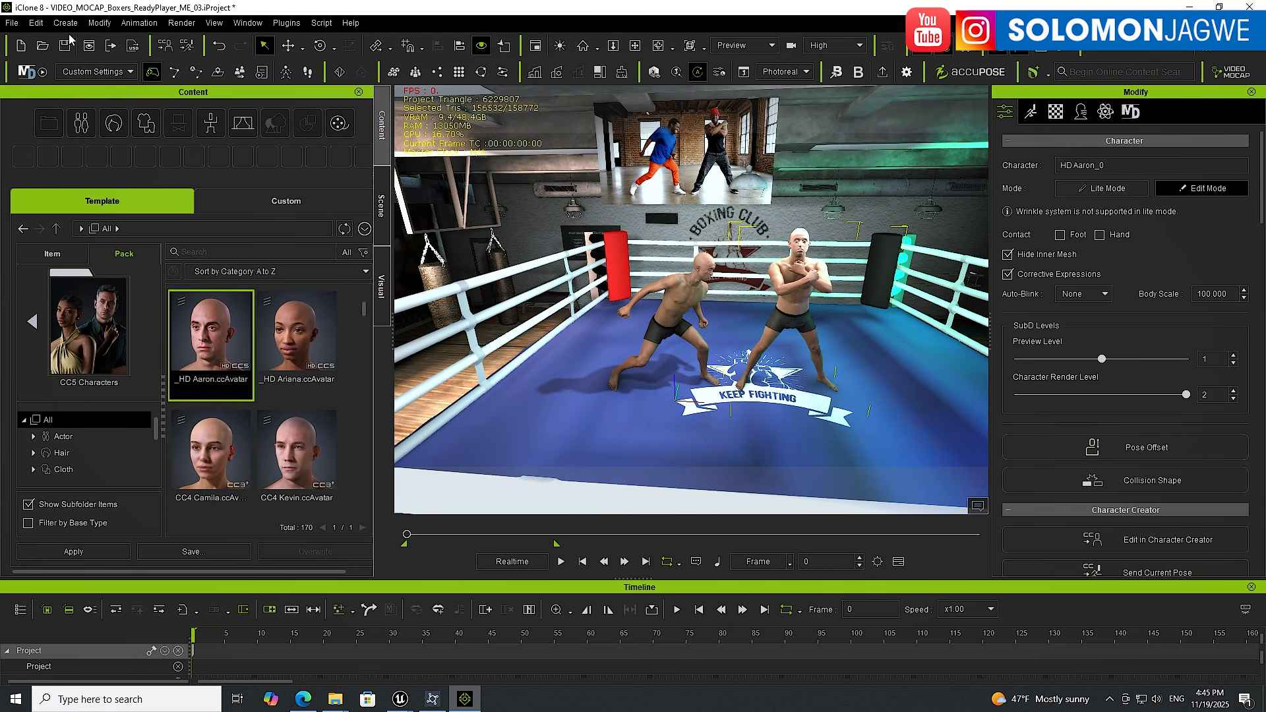
Export the HD Aaron character as FBX using the Unreal (UE5 Skeleton) preset
{"action": "left_click", "coordinate": [11, 24]}
{"action": "mouse_move", "coordinate": [61, 149]}
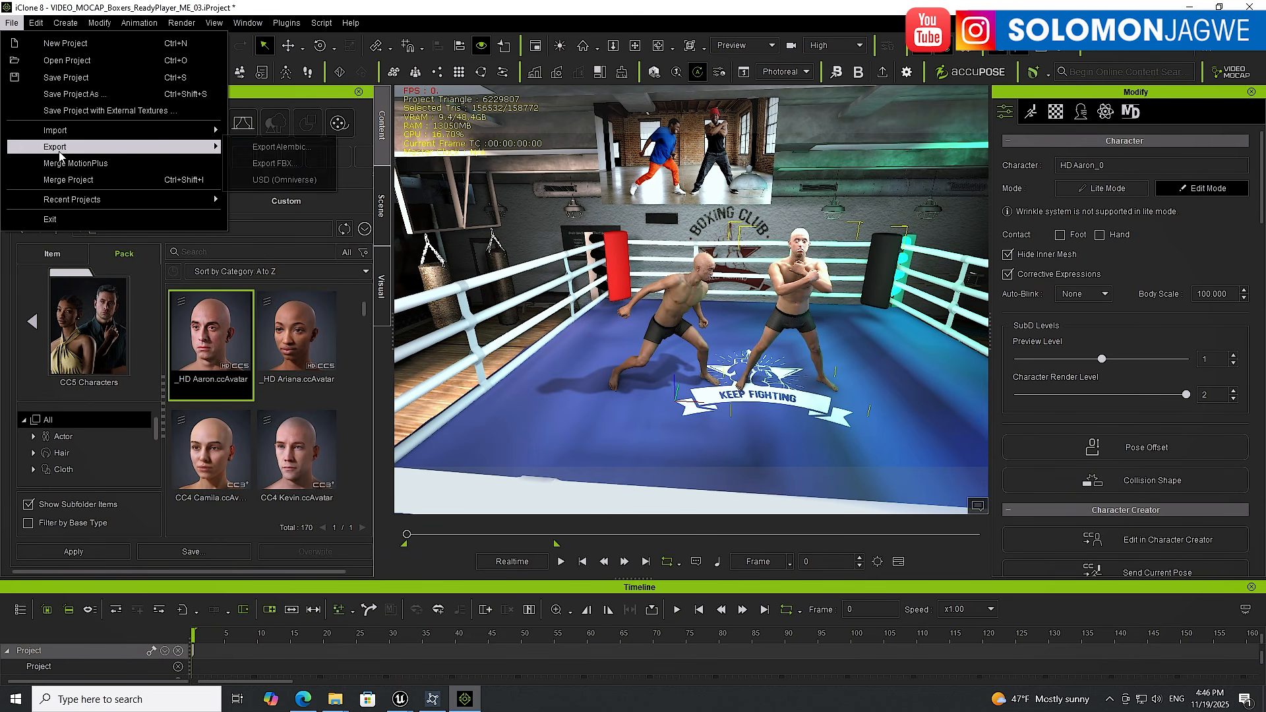
{"action": "left_click", "coordinate": [263, 164]}
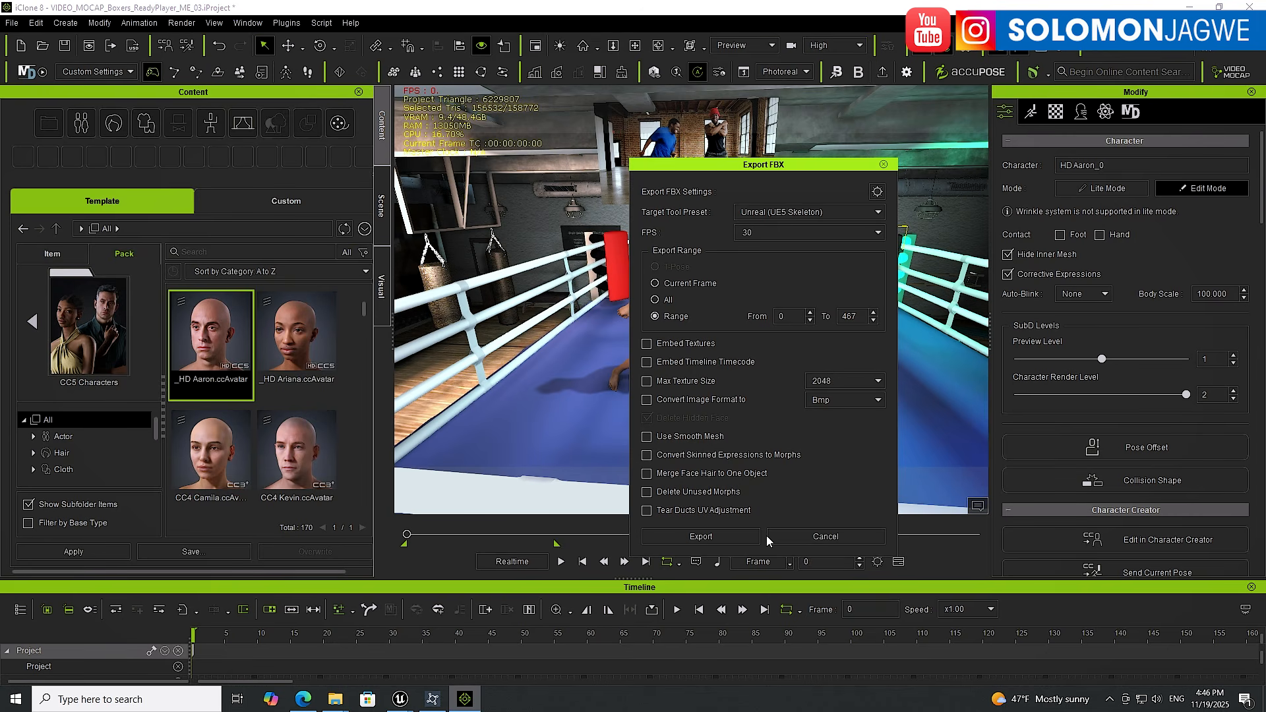
{"action": "left_click", "coordinate": [697, 534]}
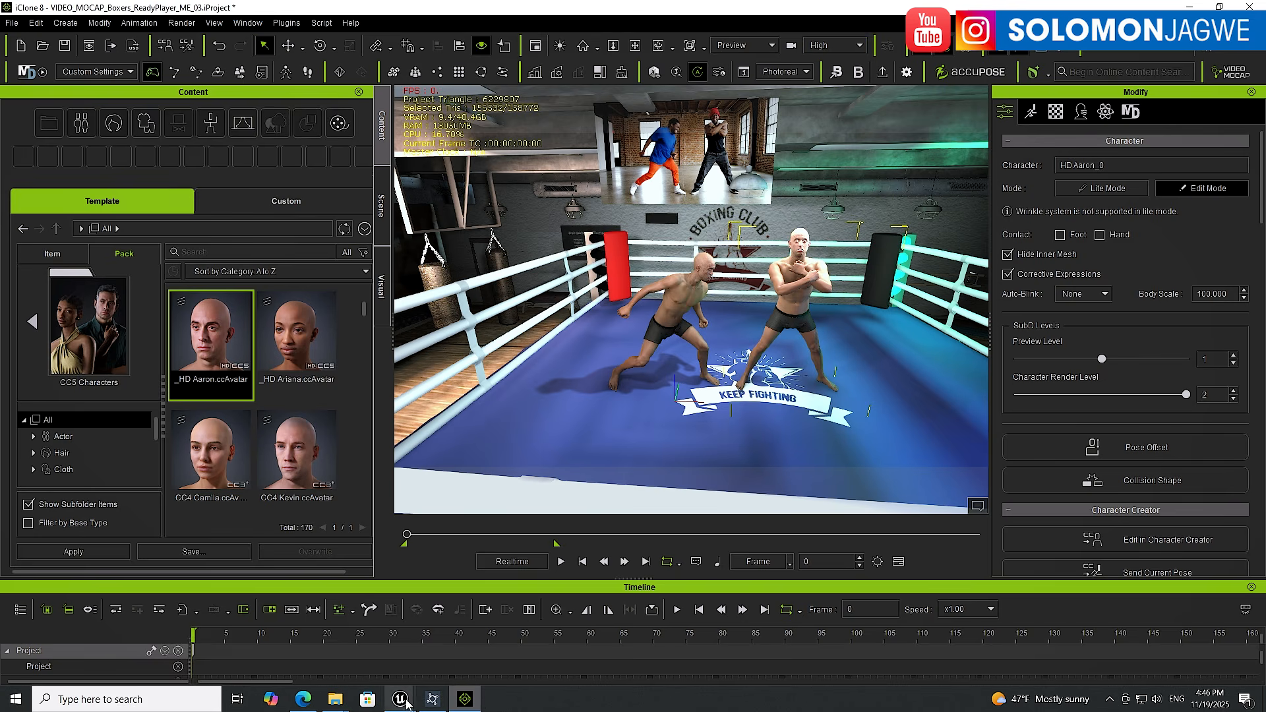
Switch to Unreal Engine and inspect the skeletal mesh and animation assets in the CC5_Ch1 and CC5_Ch2 folders
{"action": "mouse_move", "coordinate": [401, 699]}
{"action": "left_click", "coordinate": [172, 599]}
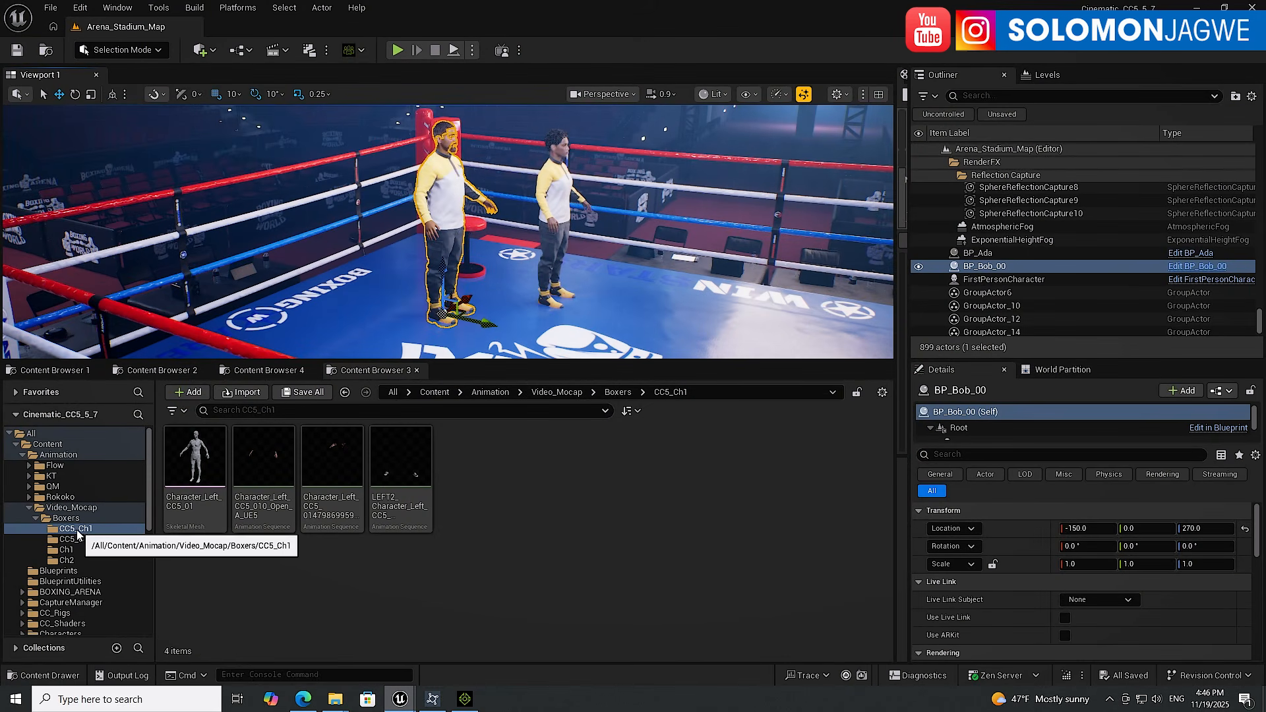
{"action": "left_click", "coordinate": [193, 465]}
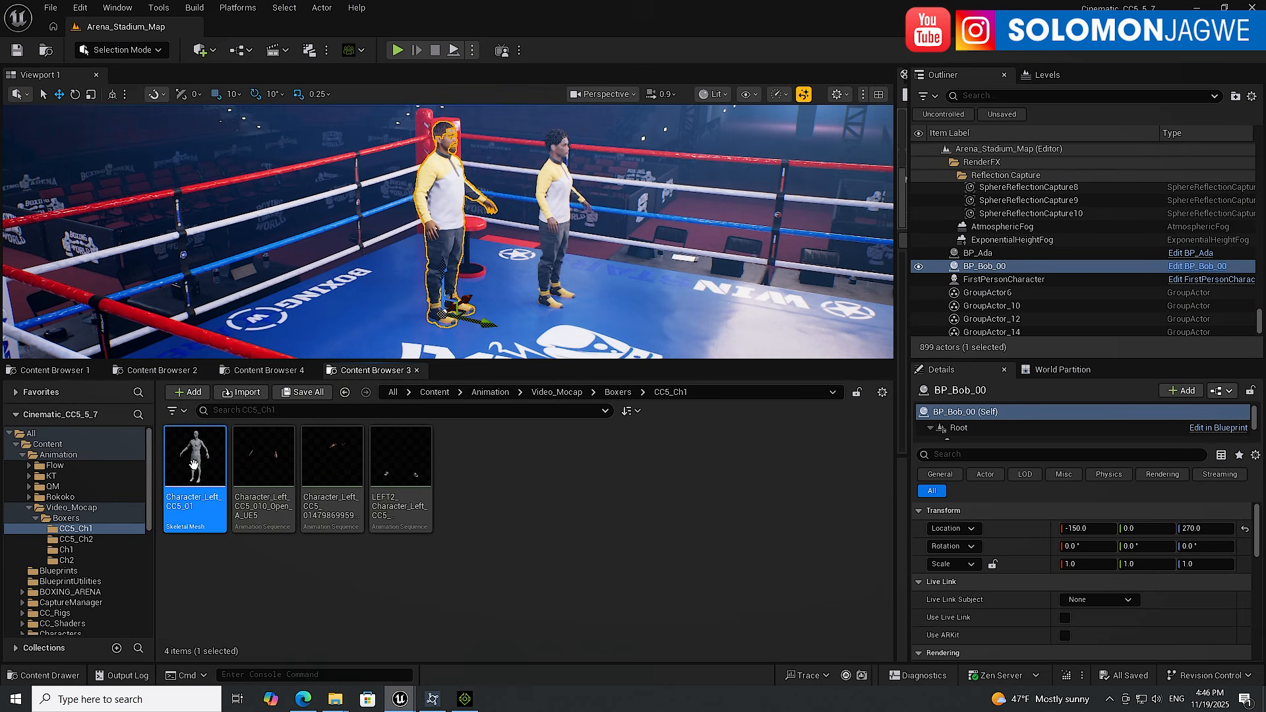
{"action": "left_click", "coordinate": [78, 539]}
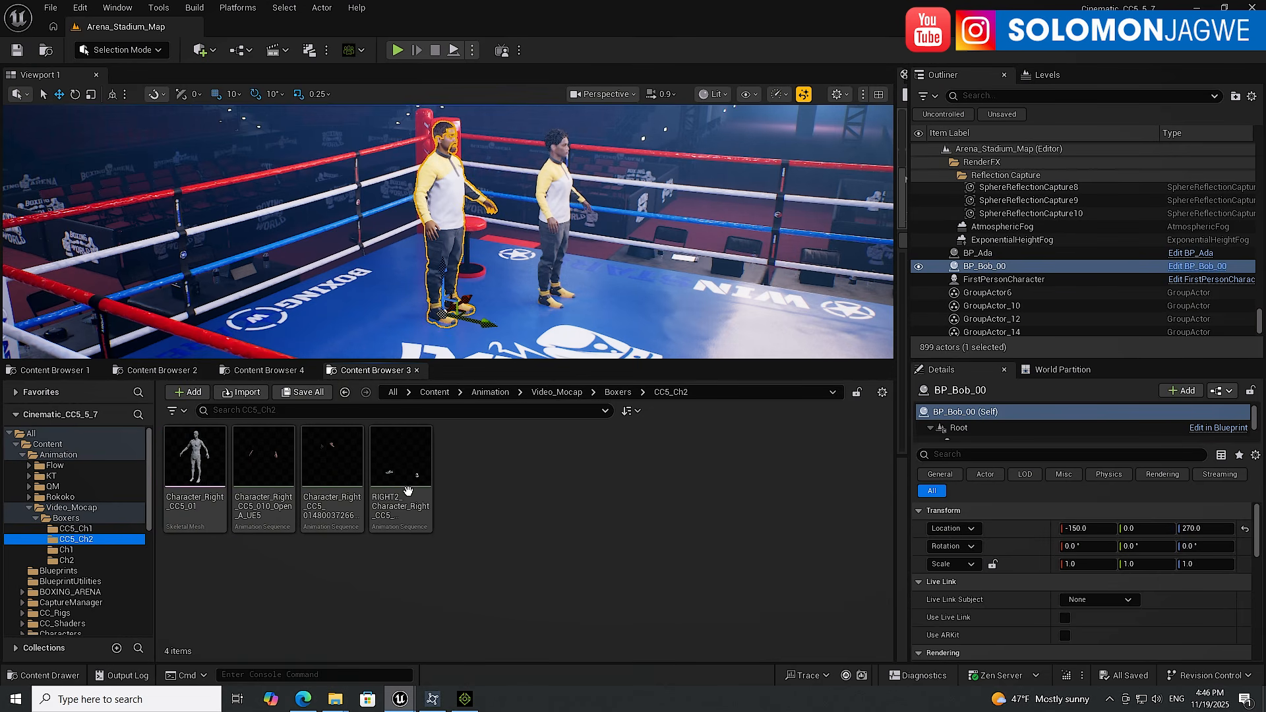
{"action": "left_click", "coordinate": [340, 465]}
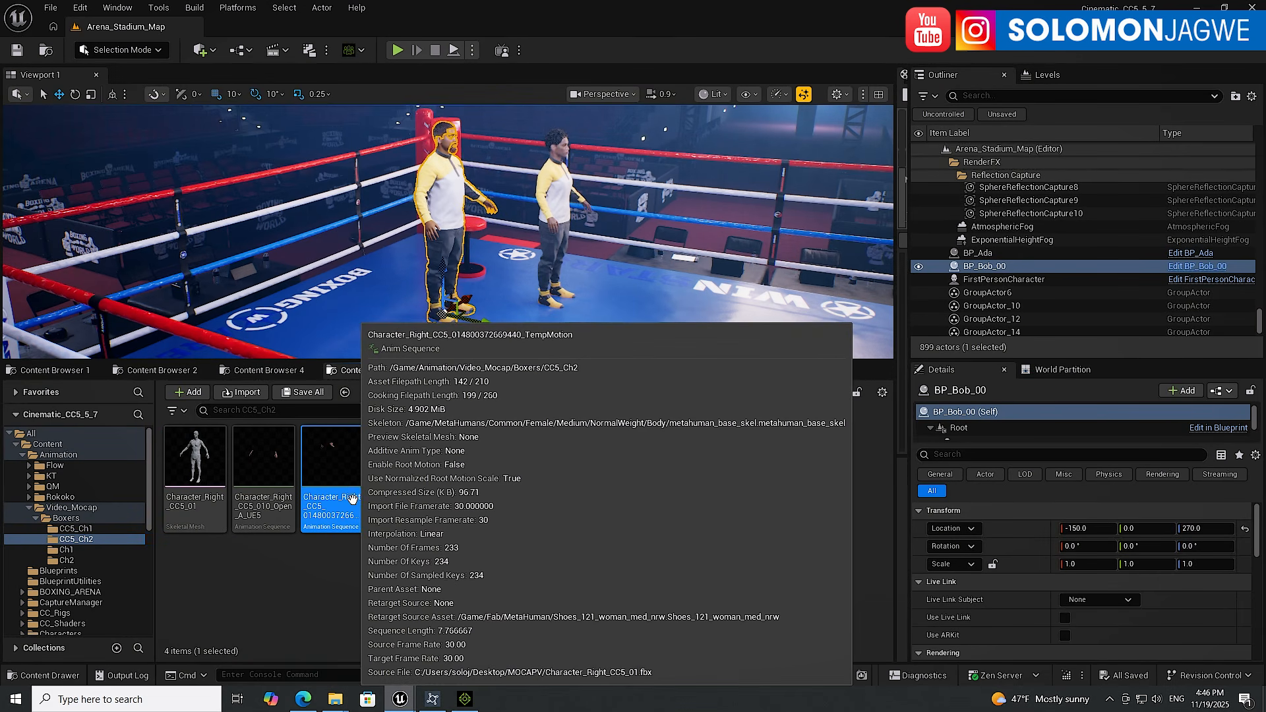
Open the Character_Right_CC5 TempMotion animation in its editor to preview it, then close the editor
{"action": "double_click", "coordinate": [337, 456]}
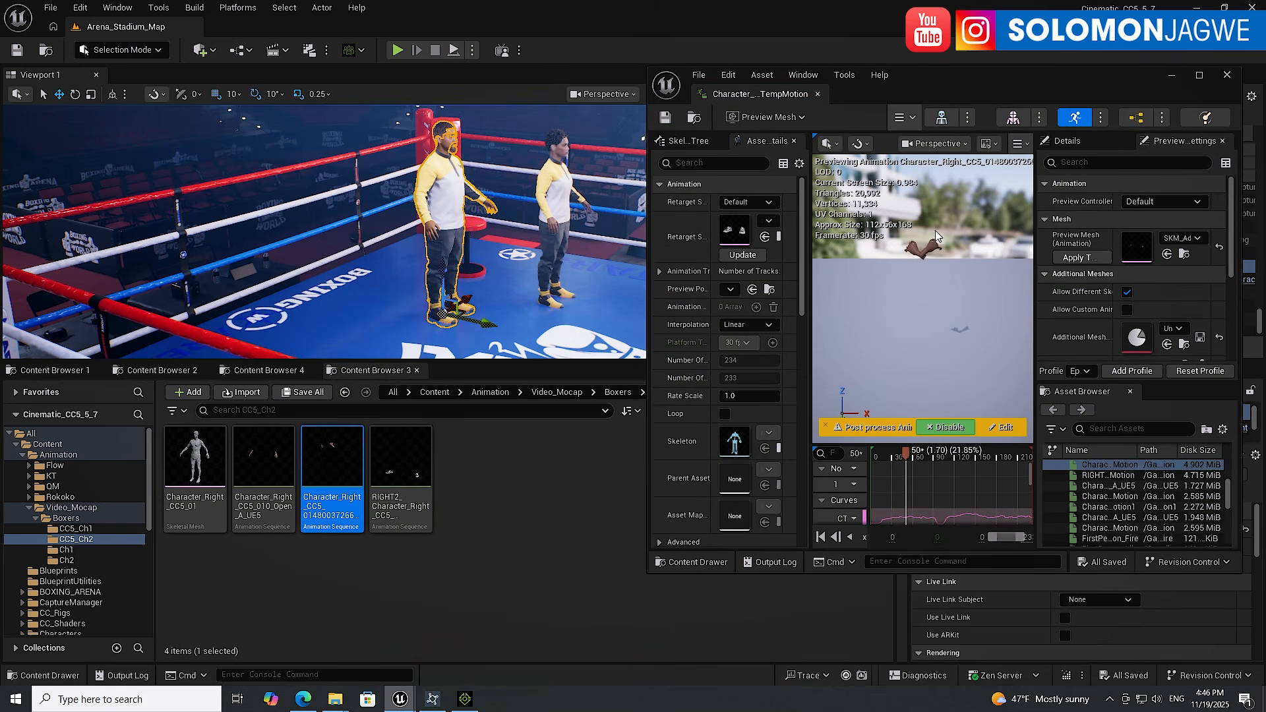
{"action": "left_click_drag", "start_coordinate": [964, 78], "coordinate": [652, 74]}
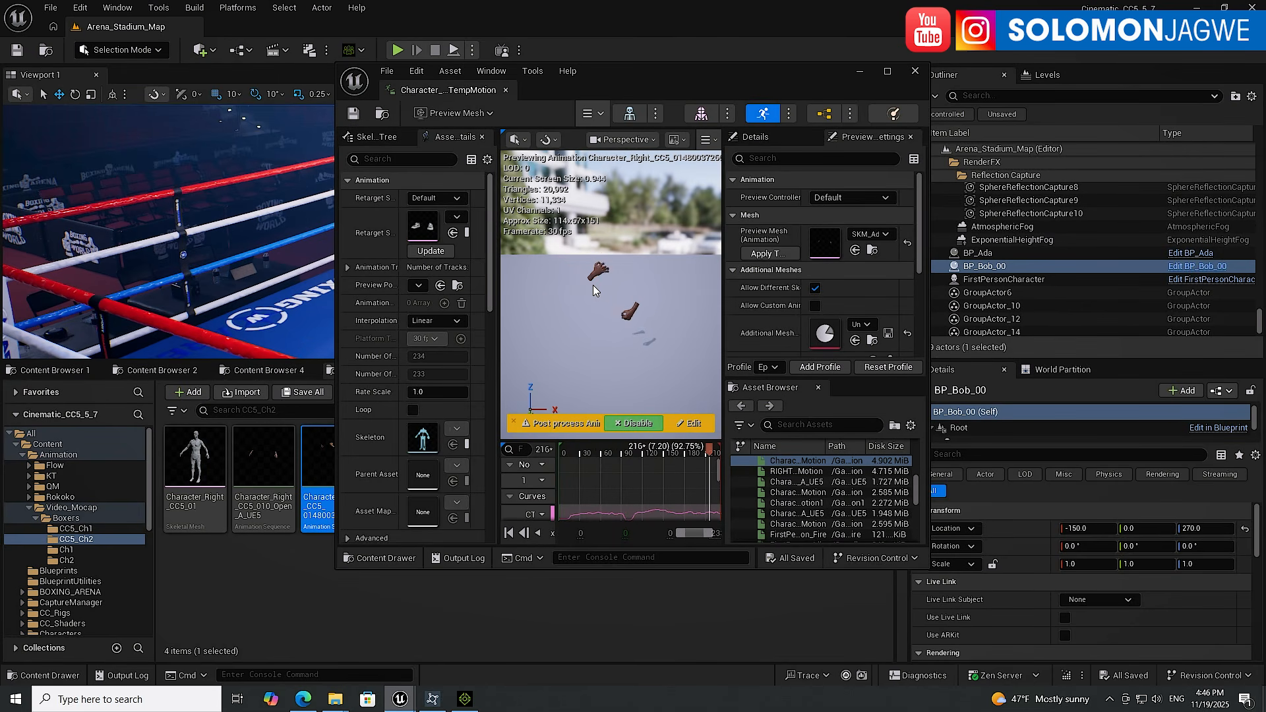
{"action": "left_click", "coordinate": [914, 73]}
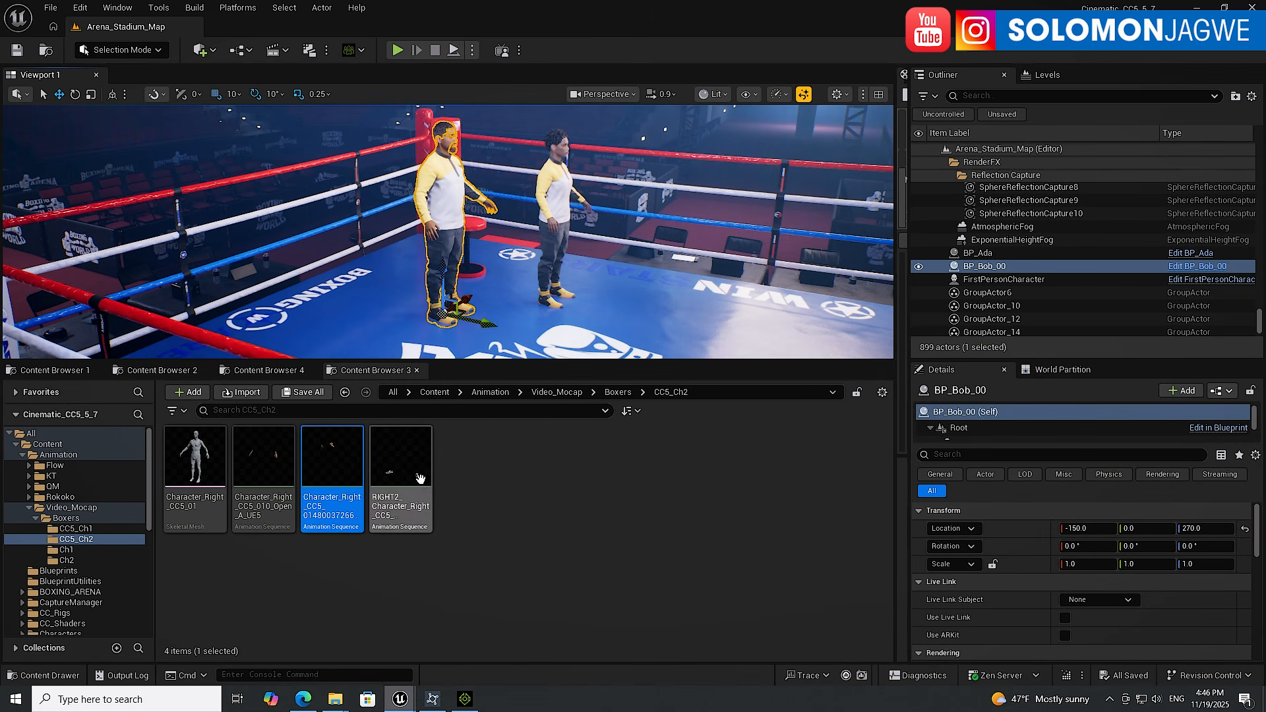
Start retargeting the Character_Right_CC5 TempMotion animation and set the target skeletal mesh to Shoes_121_woman_med_nrw
{"action": "mouse_move", "coordinate": [332, 469]}
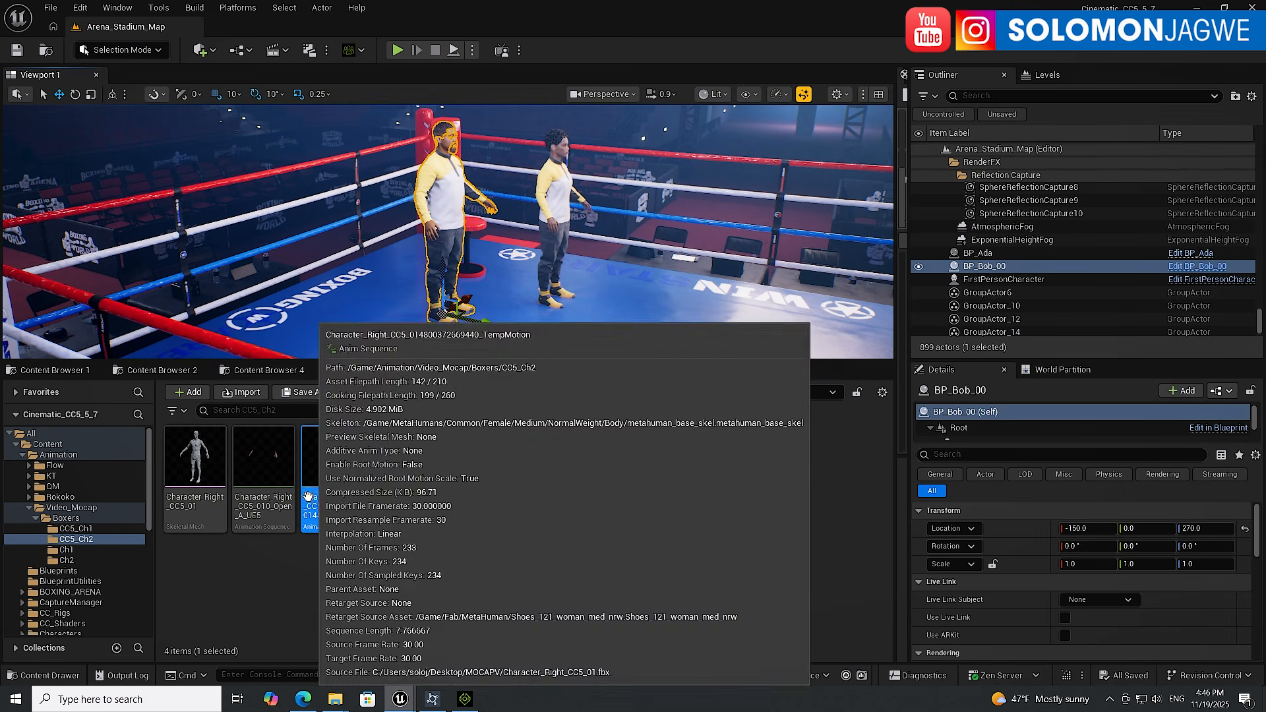
{"action": "mouse_move", "coordinate": [273, 499]}
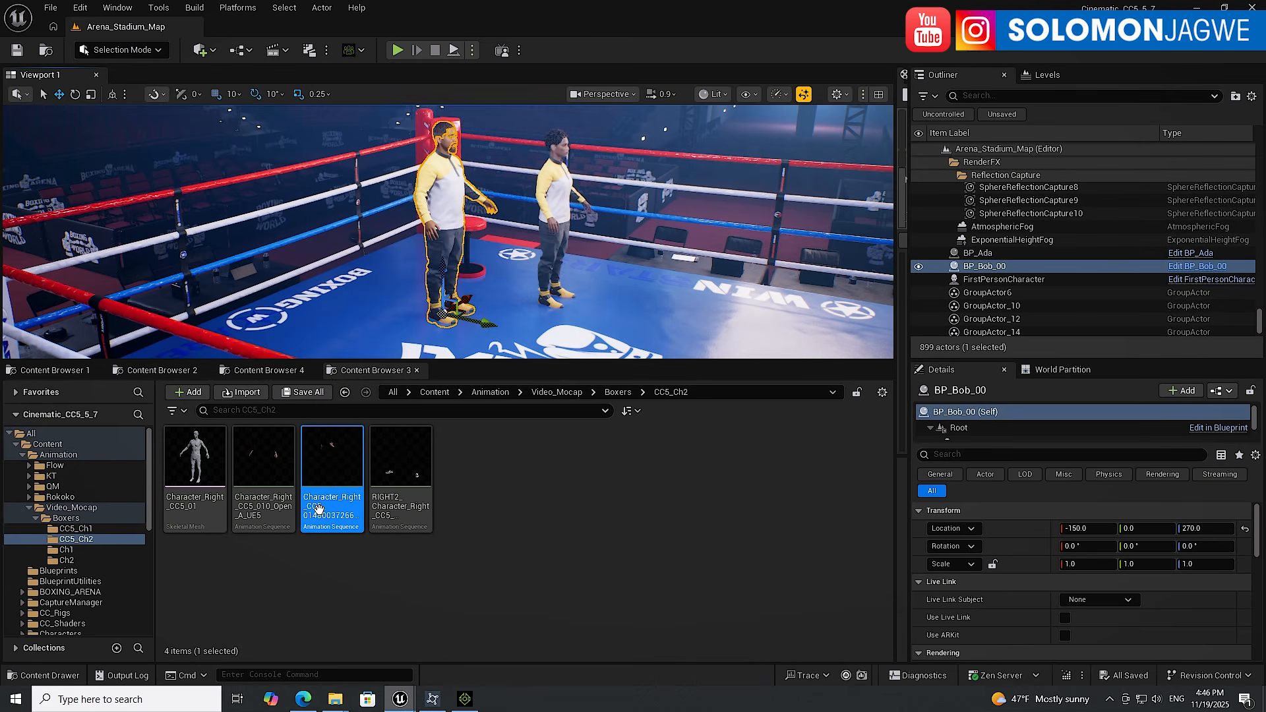
{"action": "mouse_move", "coordinate": [327, 499]}
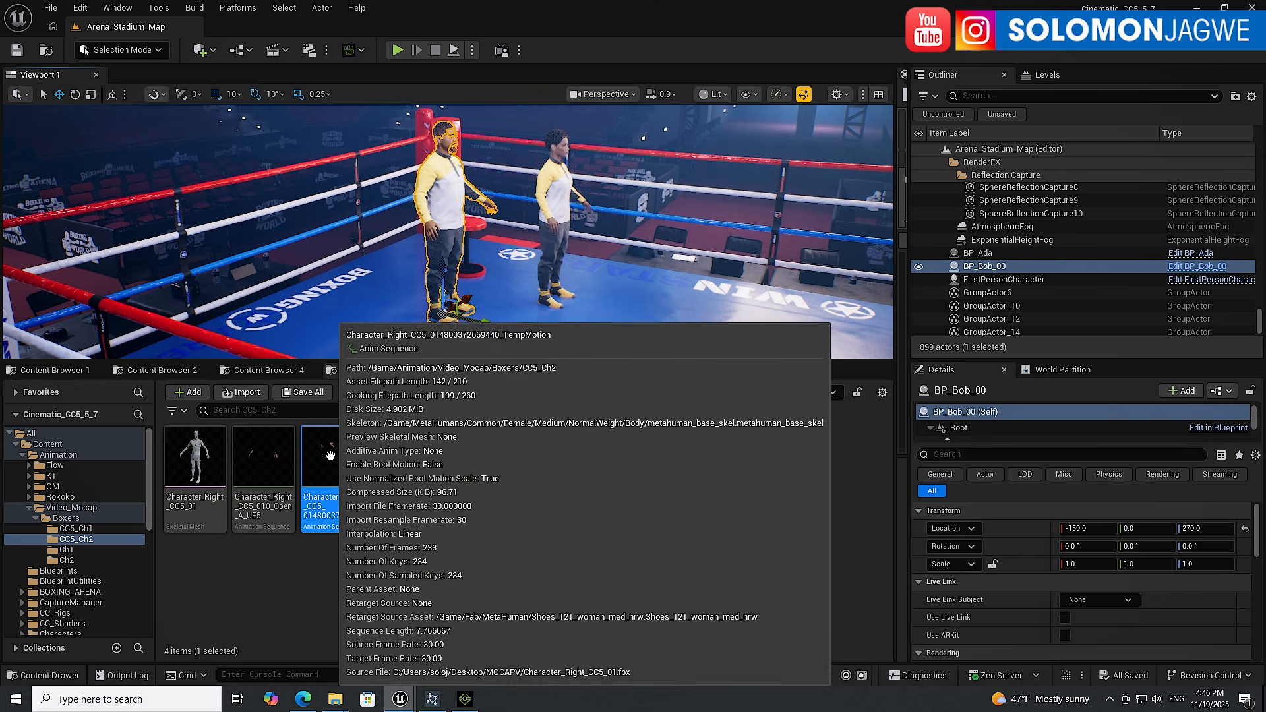
{"action": "right_click", "coordinate": [330, 455]}
{"action": "mouse_move", "coordinate": [333, 462]}
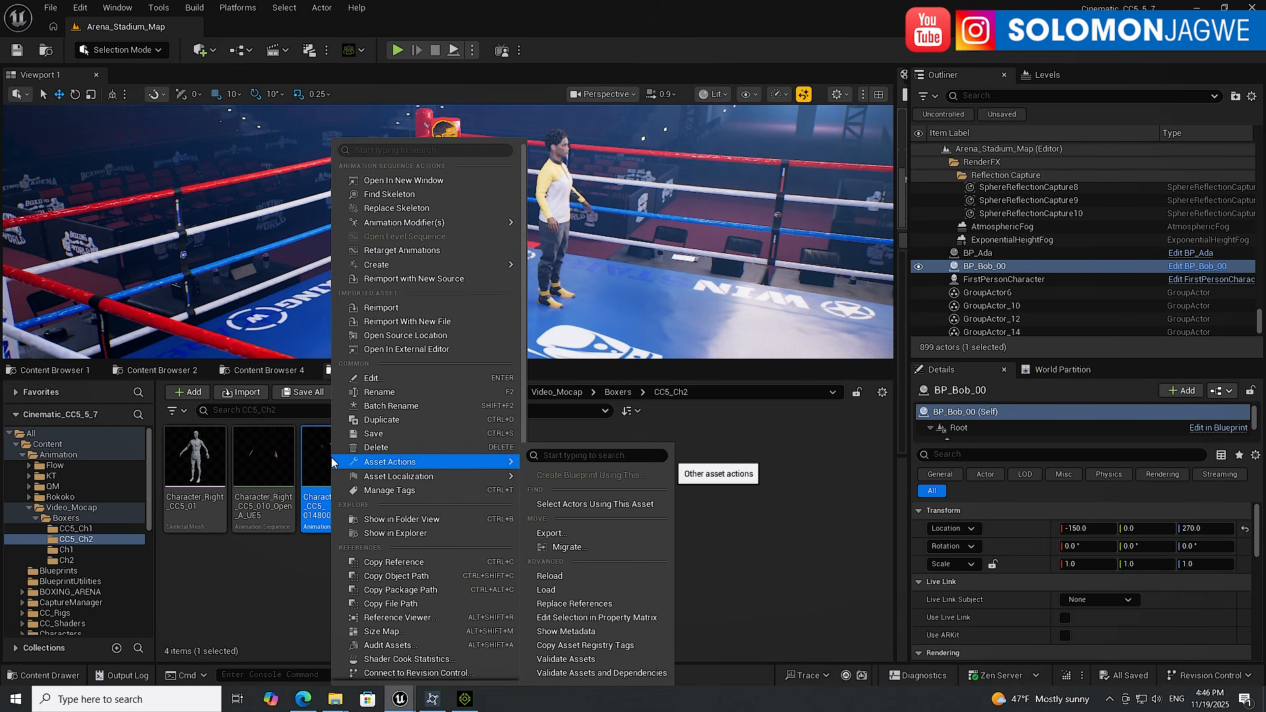
{"action": "left_click", "coordinate": [404, 252]}
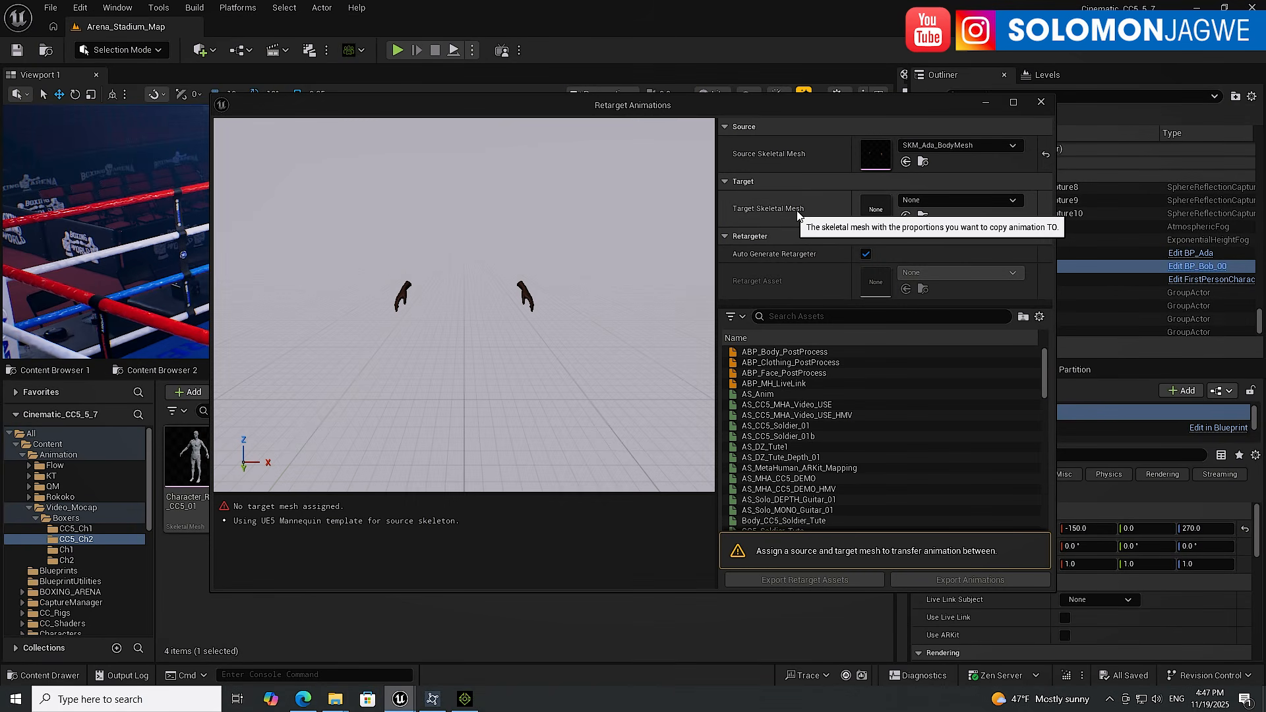
{"action": "left_click", "coordinate": [1012, 200]}
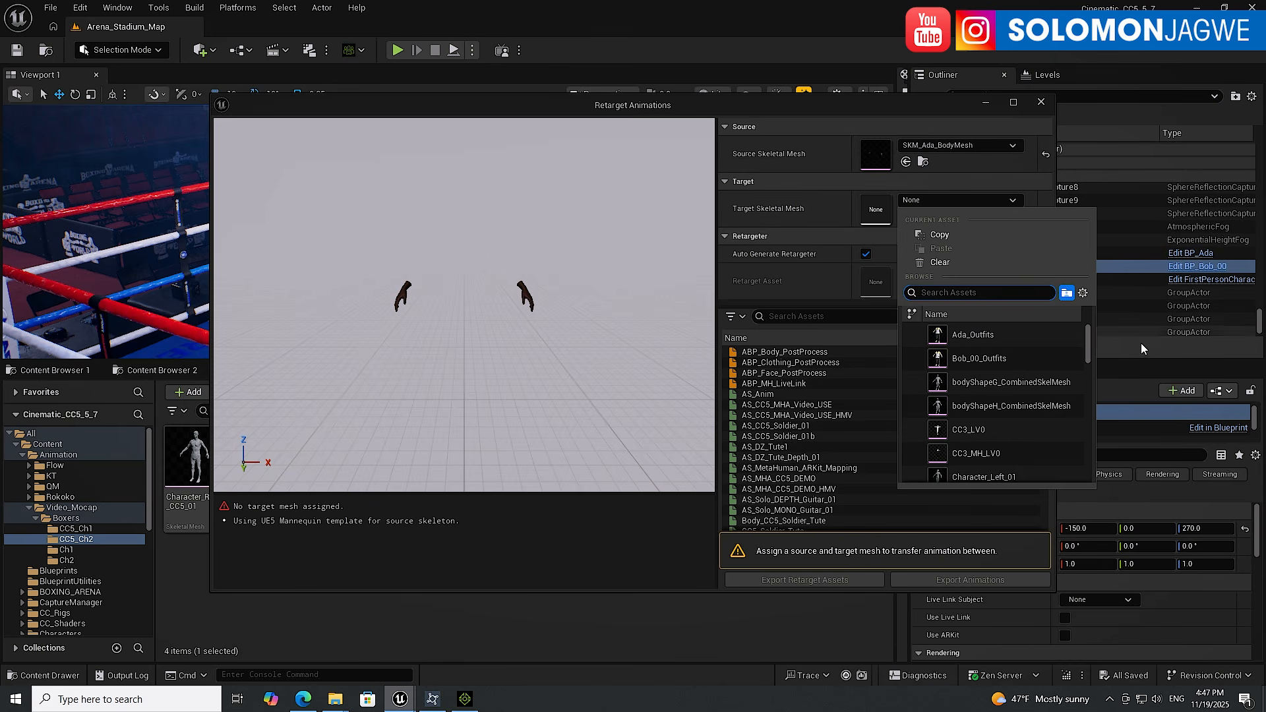
{"action": "left_click_drag", "start_coordinate": [1090, 343], "coordinate": [1087, 407]}
{"action": "mouse_move", "coordinate": [983, 357]}
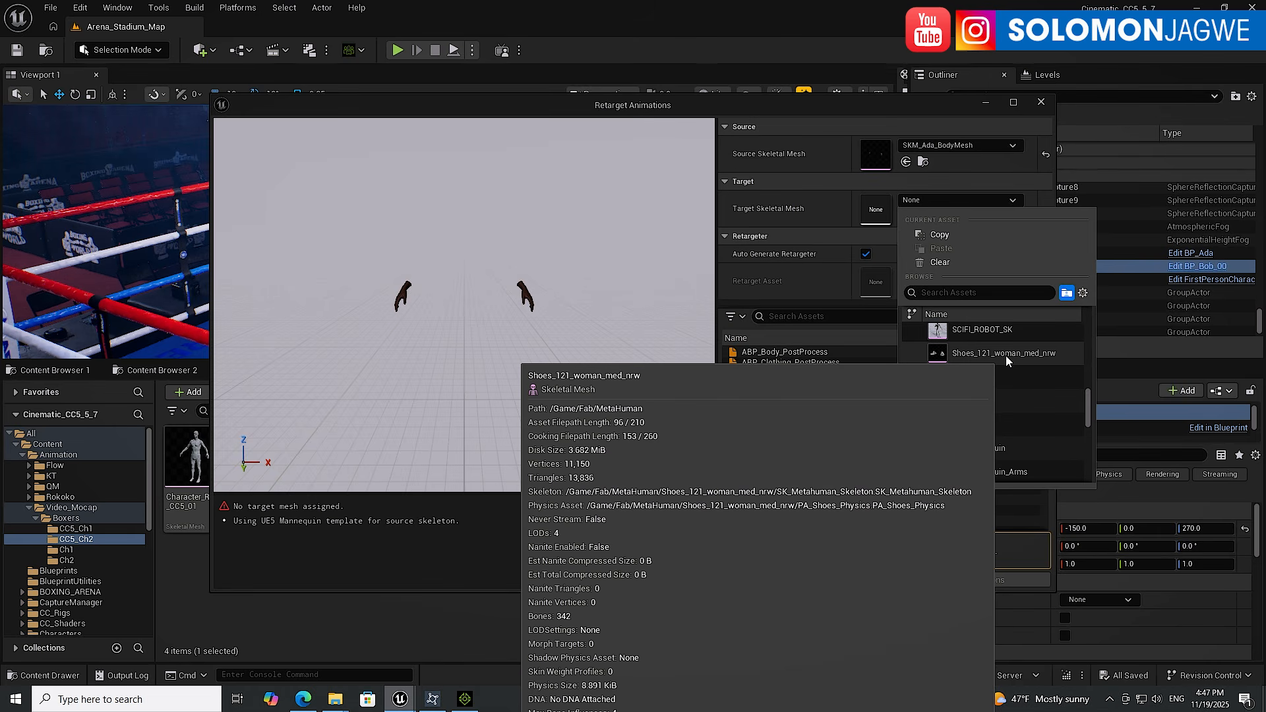
{"action": "left_click", "coordinate": [1006, 355]}
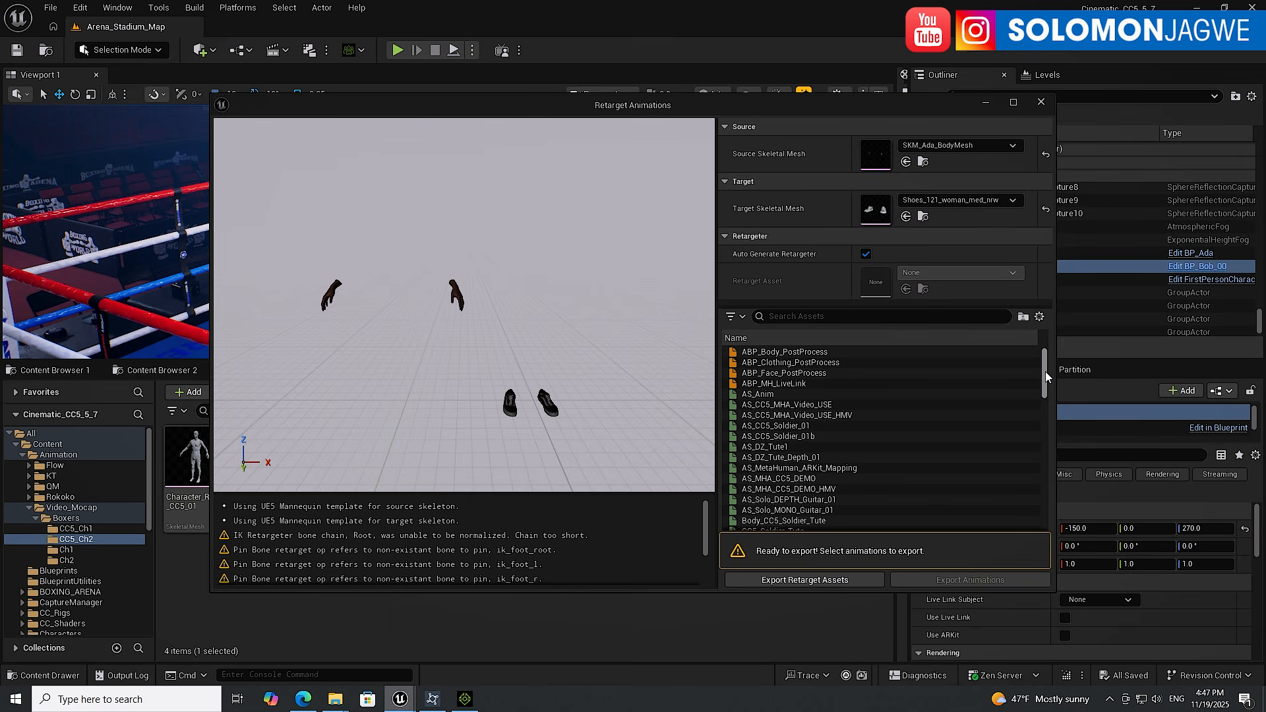
Export the retargeted Character_Right_CC5 TempMotion animation into Boxers/CC5_Ch2 with the prefix RIGHT3_, then close the retarget window
{"action": "left_click_drag", "start_coordinate": [1046, 368], "coordinate": [1047, 405]}
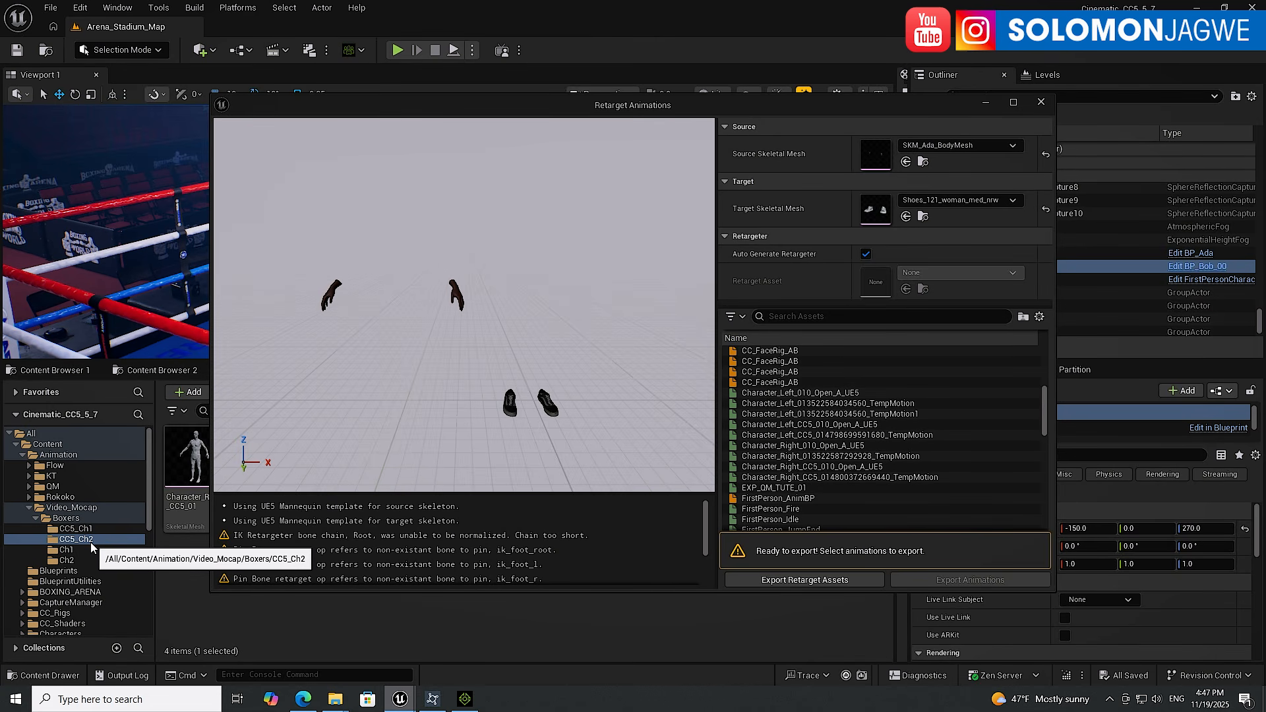
{"action": "left_click", "coordinate": [833, 478]}
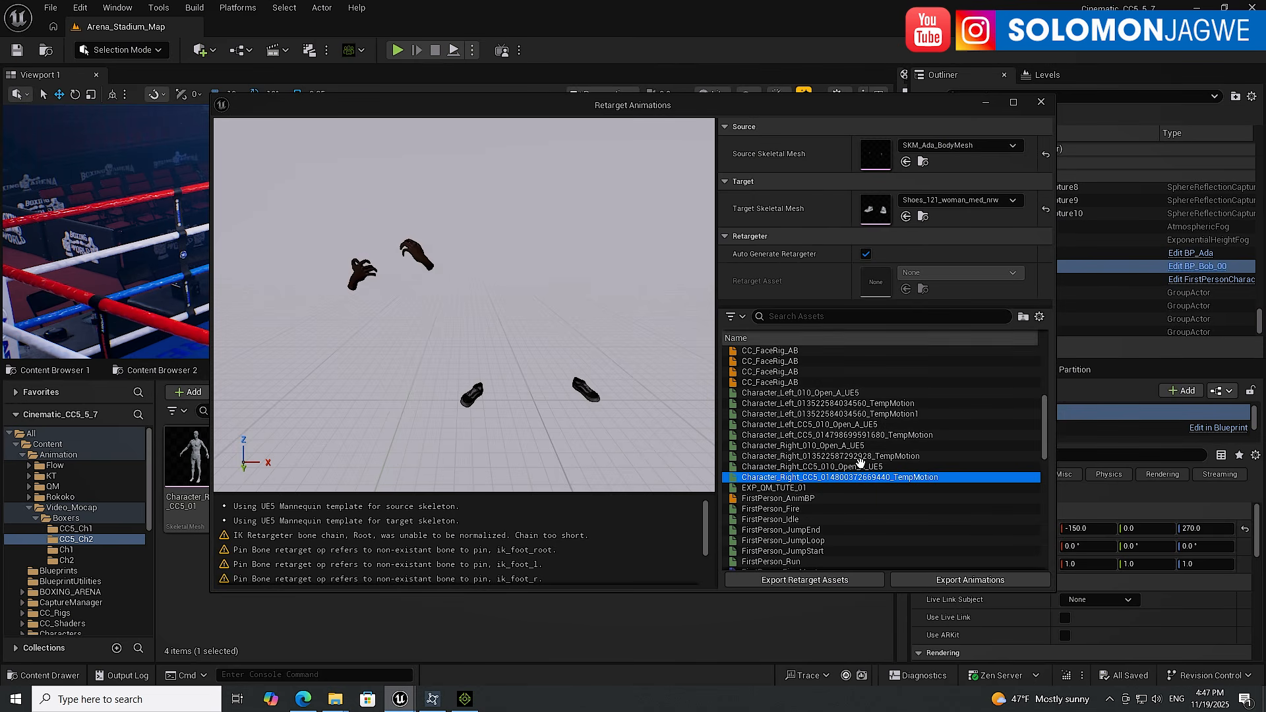
{"action": "left_click", "coordinate": [967, 580]}
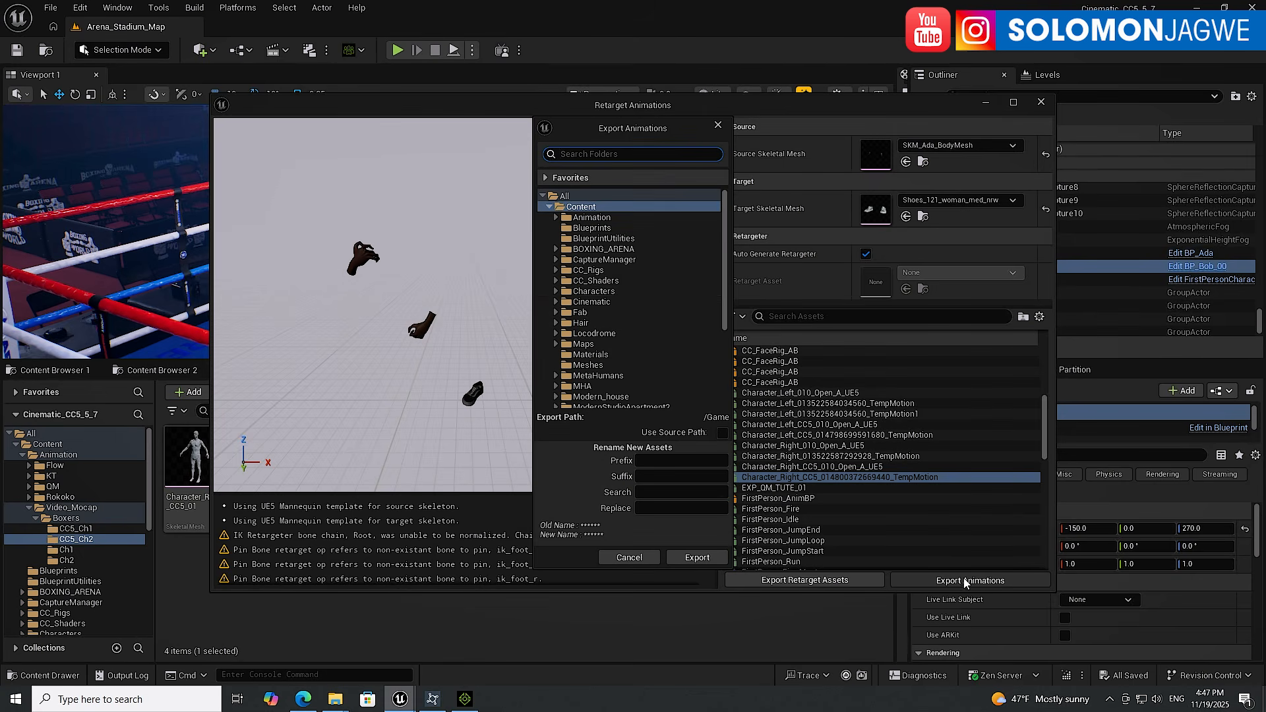
{"action": "left_click", "coordinate": [664, 462]}
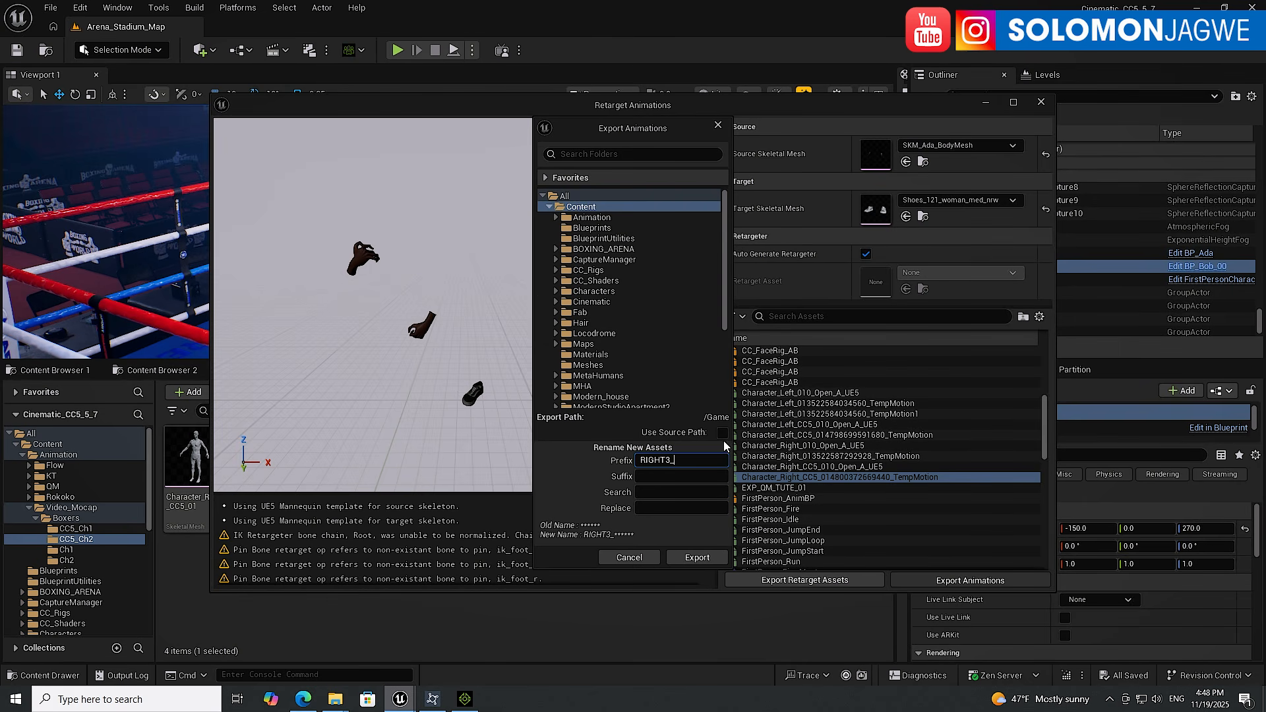
{"action": "left_click", "coordinate": [555, 217]}
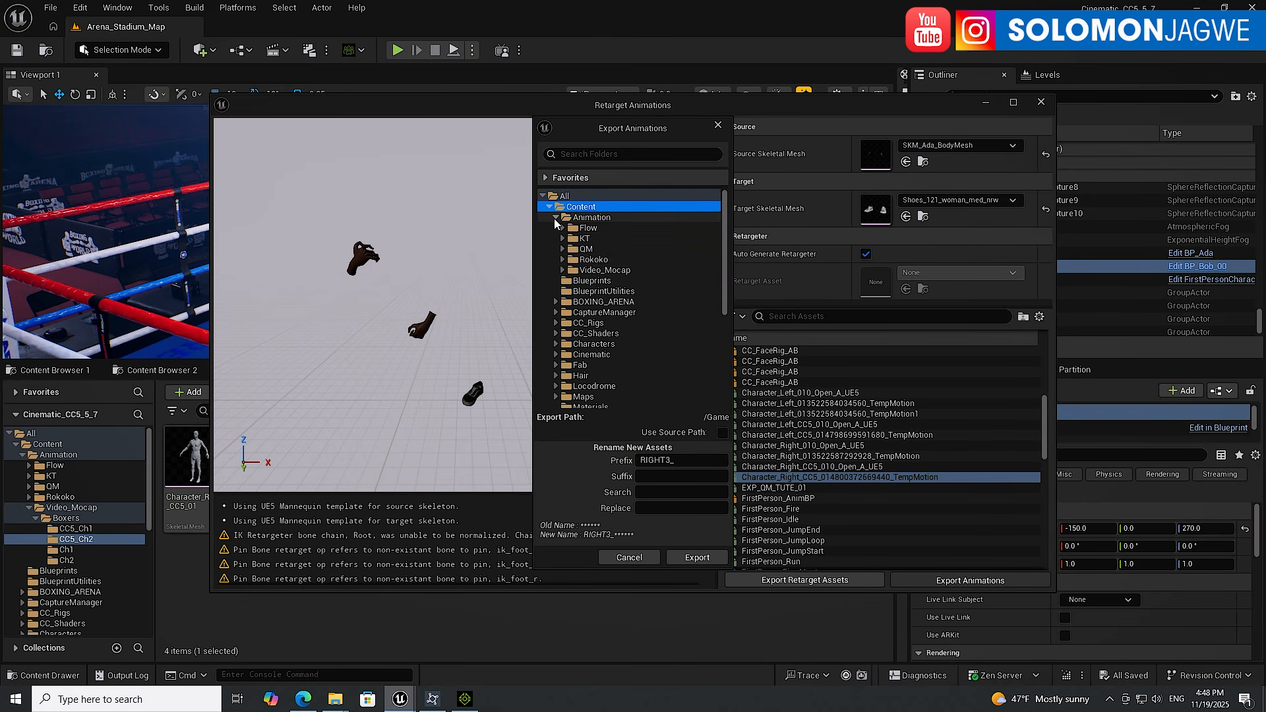
{"action": "left_click", "coordinate": [562, 271]}
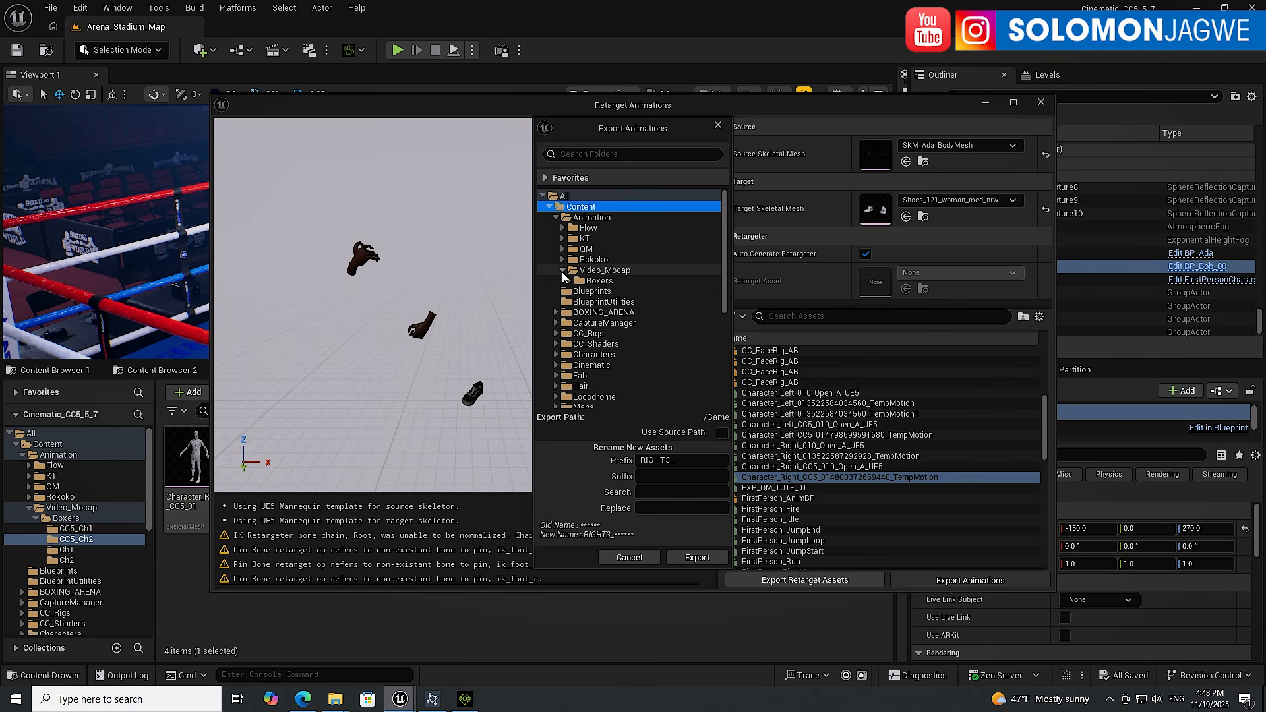
{"action": "left_click", "coordinate": [569, 281]}
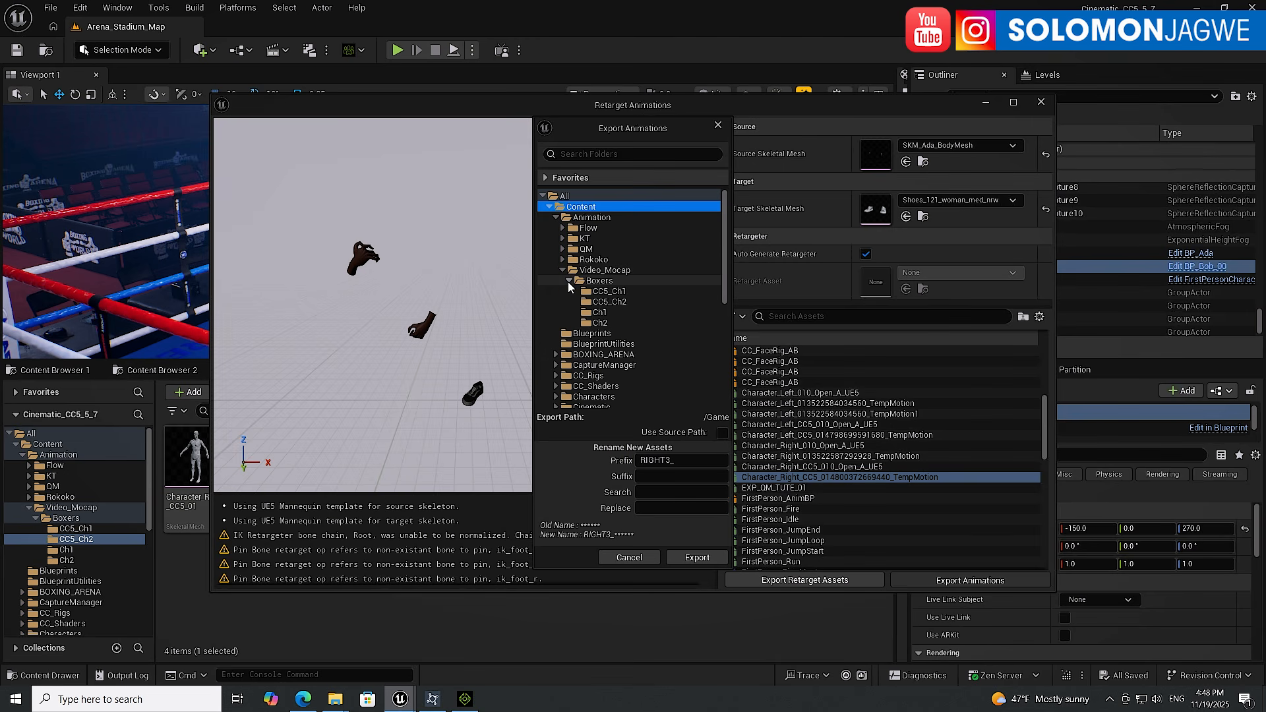
{"action": "left_click", "coordinate": [615, 303]}
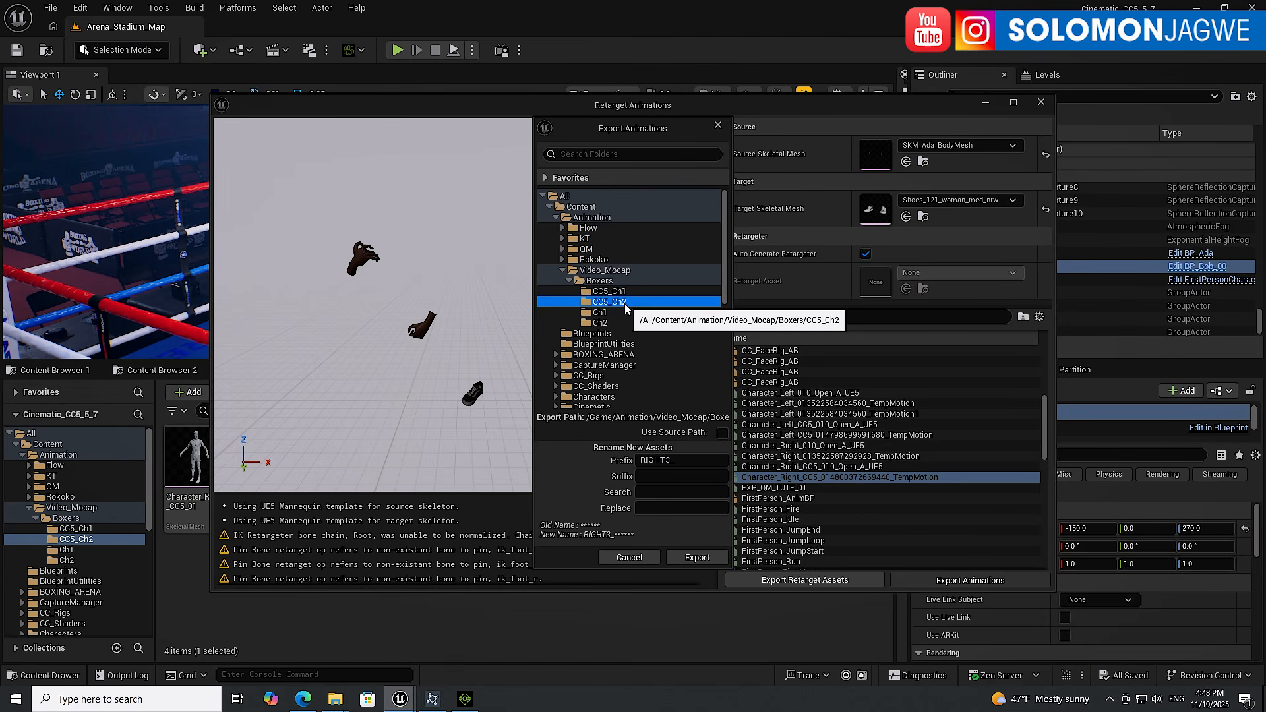
{"action": "left_click", "coordinate": [697, 558]}
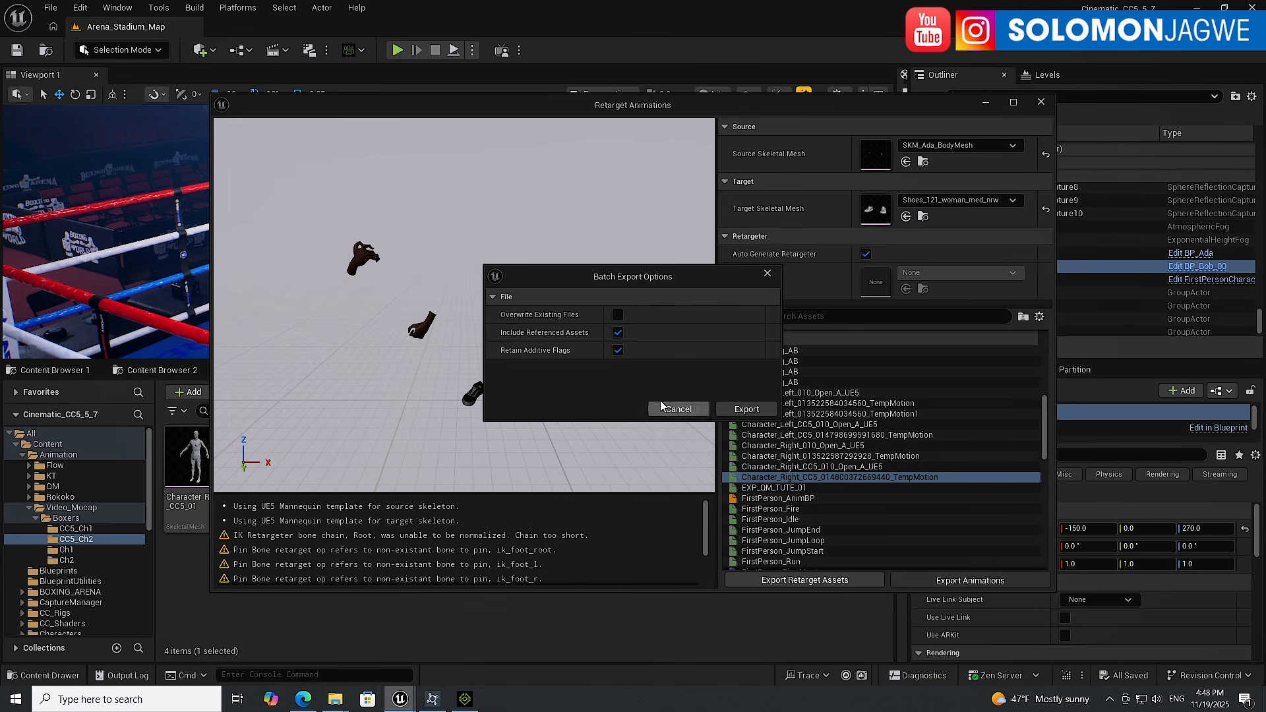
{"action": "left_click", "coordinate": [748, 409]}
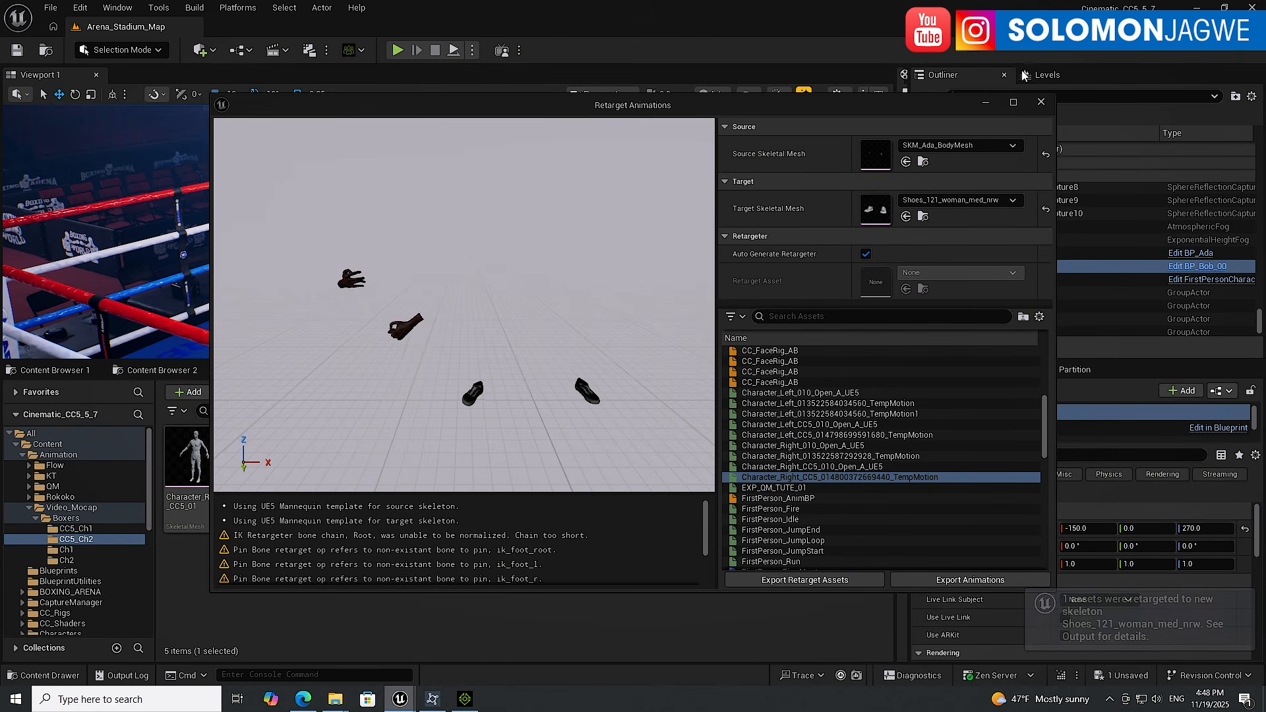
{"action": "left_click", "coordinate": [1042, 102]}
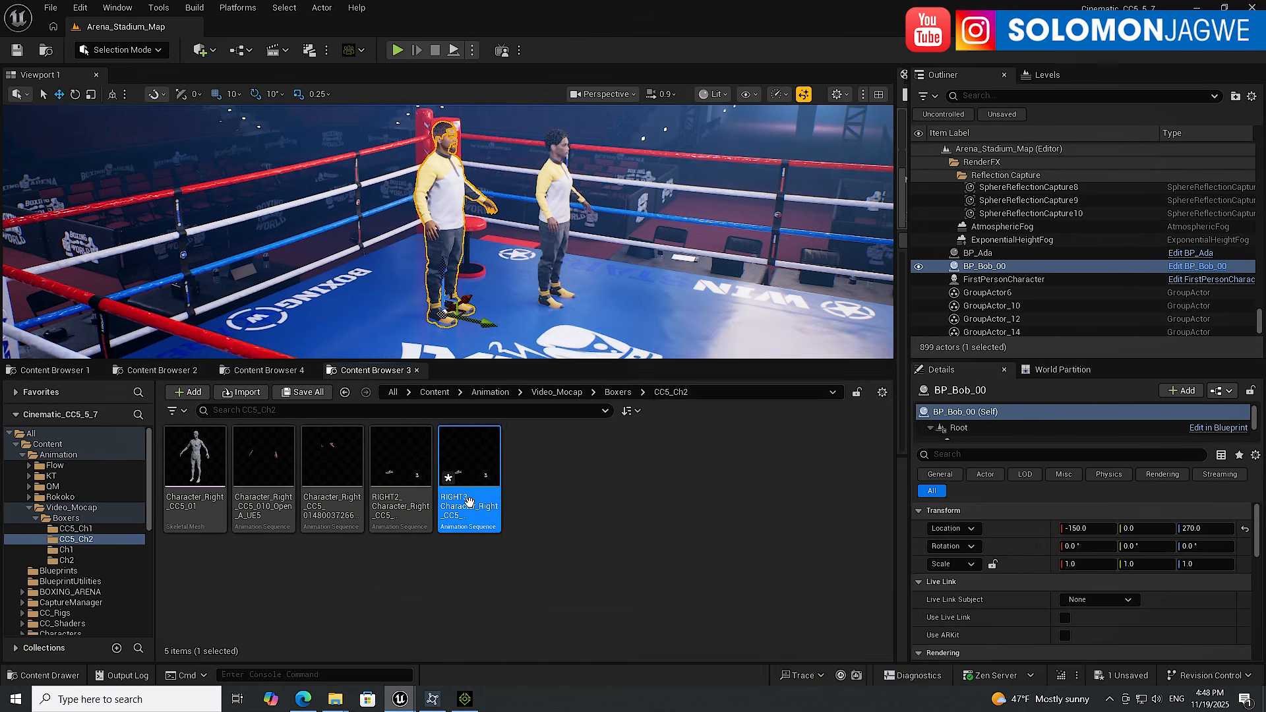
{"action": "mouse_move", "coordinate": [474, 500]}
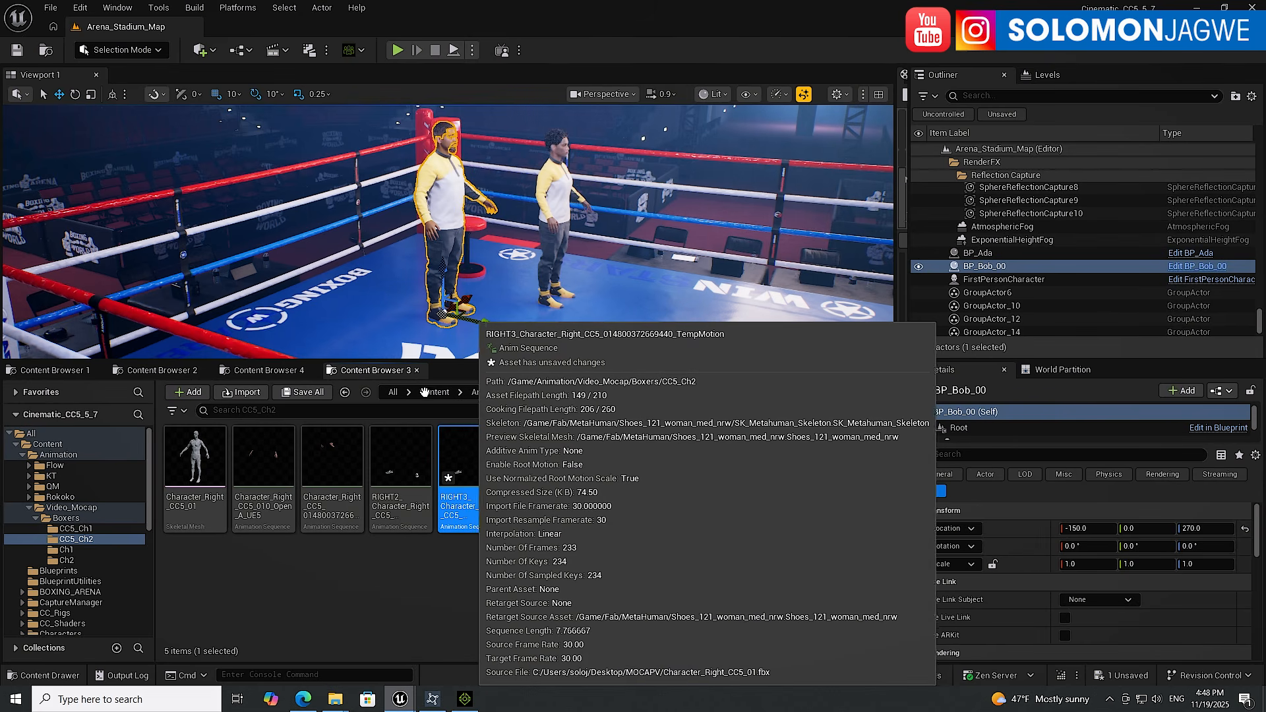
{"action": "left_click", "coordinate": [51, 8]}
{"action": "left_click", "coordinate": [84, 195]}
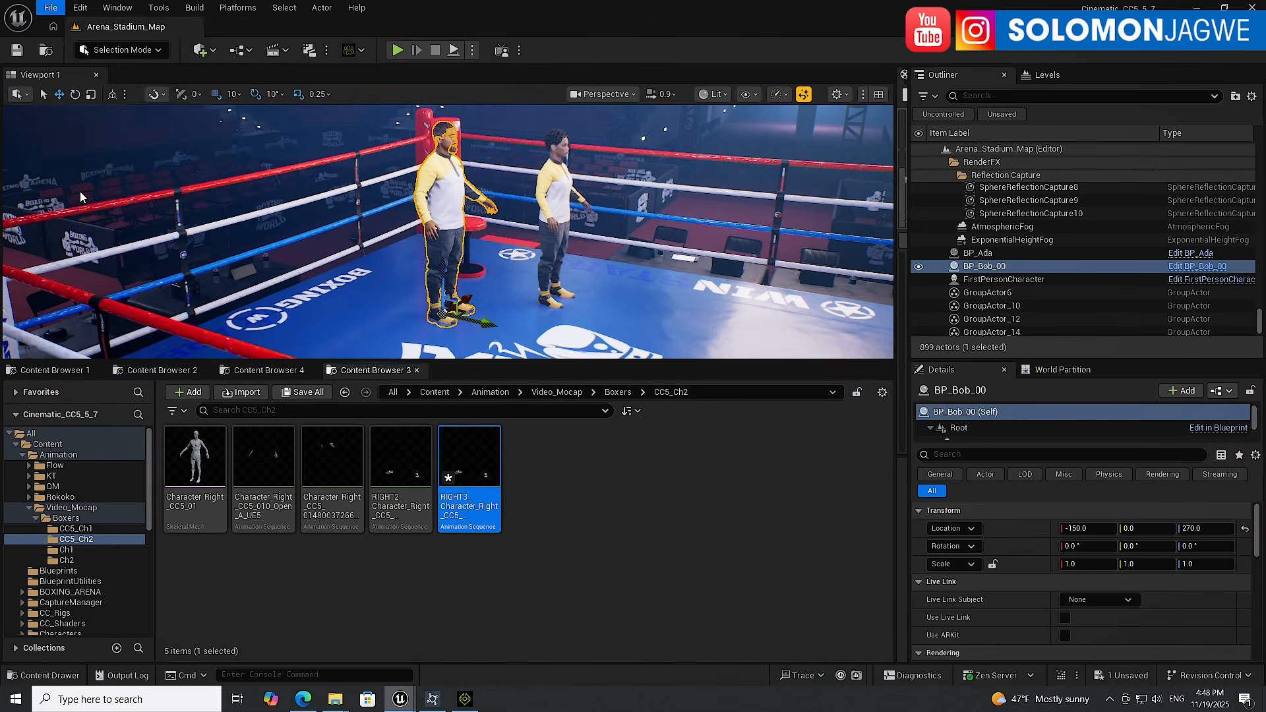
{"action": "mouse_move", "coordinate": [480, 466]}
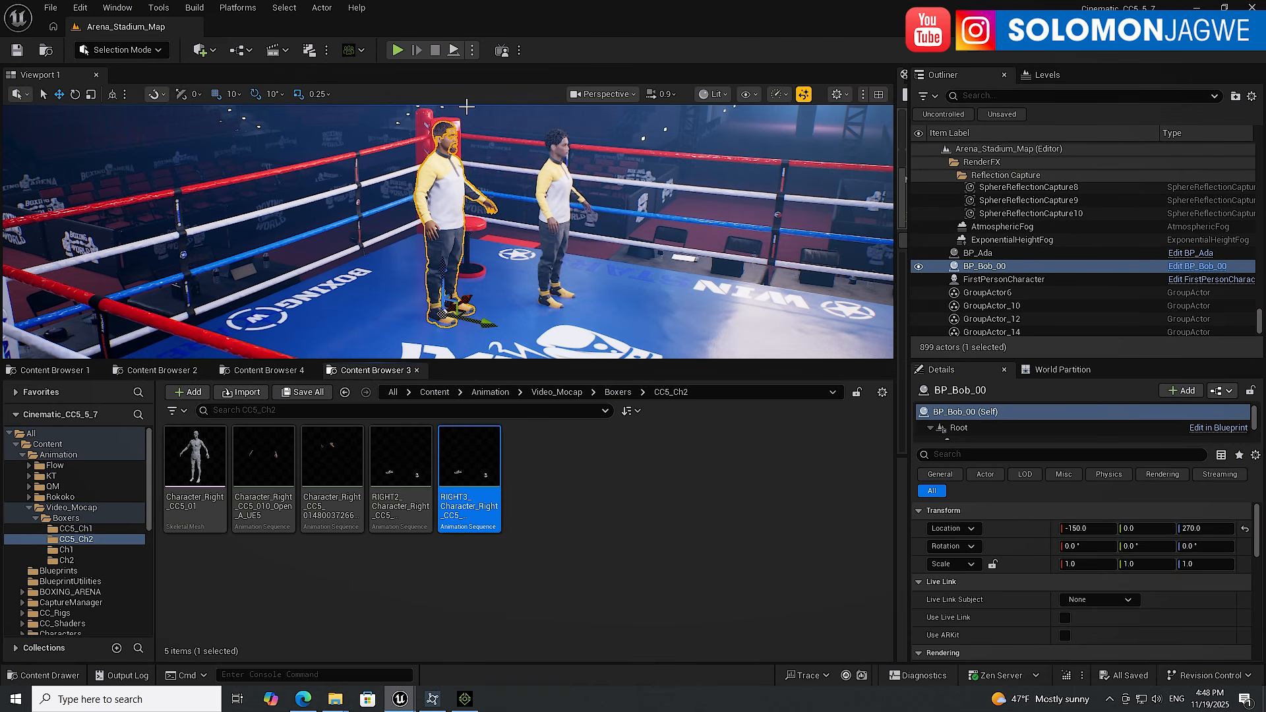
Add a new level sequence and create a VideoMocap folder inside Content/Sequencer as its save location
{"action": "left_click", "coordinate": [277, 51]}
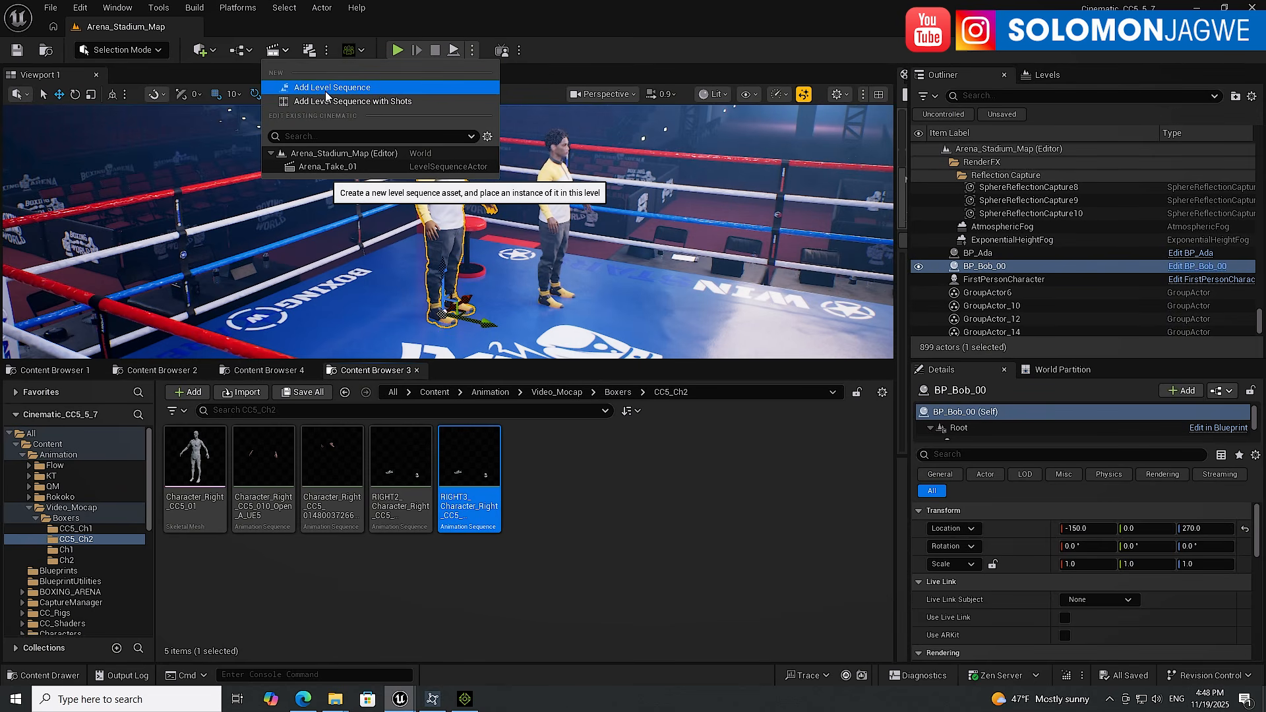
{"action": "left_click", "coordinate": [326, 88]}
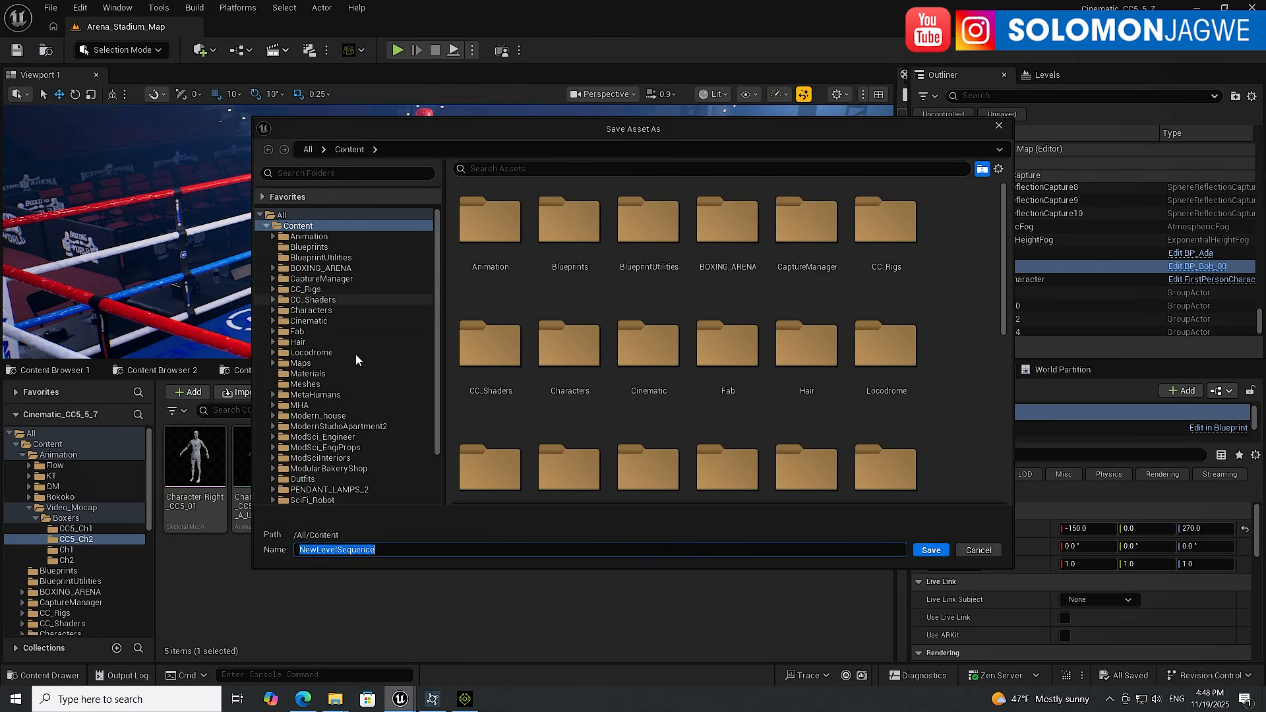
{"action": "scroll", "coordinate": [333, 386], "scroll_direction": "down", "scroll_amount": 3}
{"action": "left_click", "coordinate": [317, 448]}
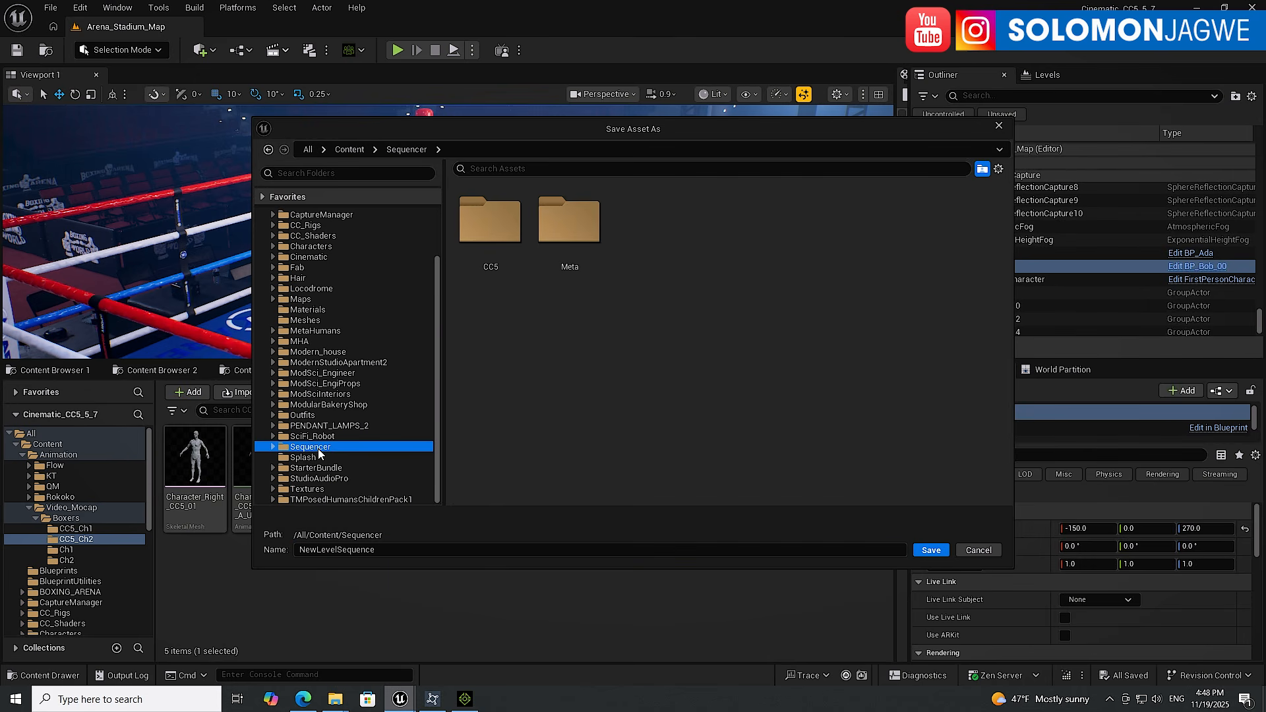
{"action": "right_click", "coordinate": [673, 292]}
{"action": "left_click", "coordinate": [732, 321]}
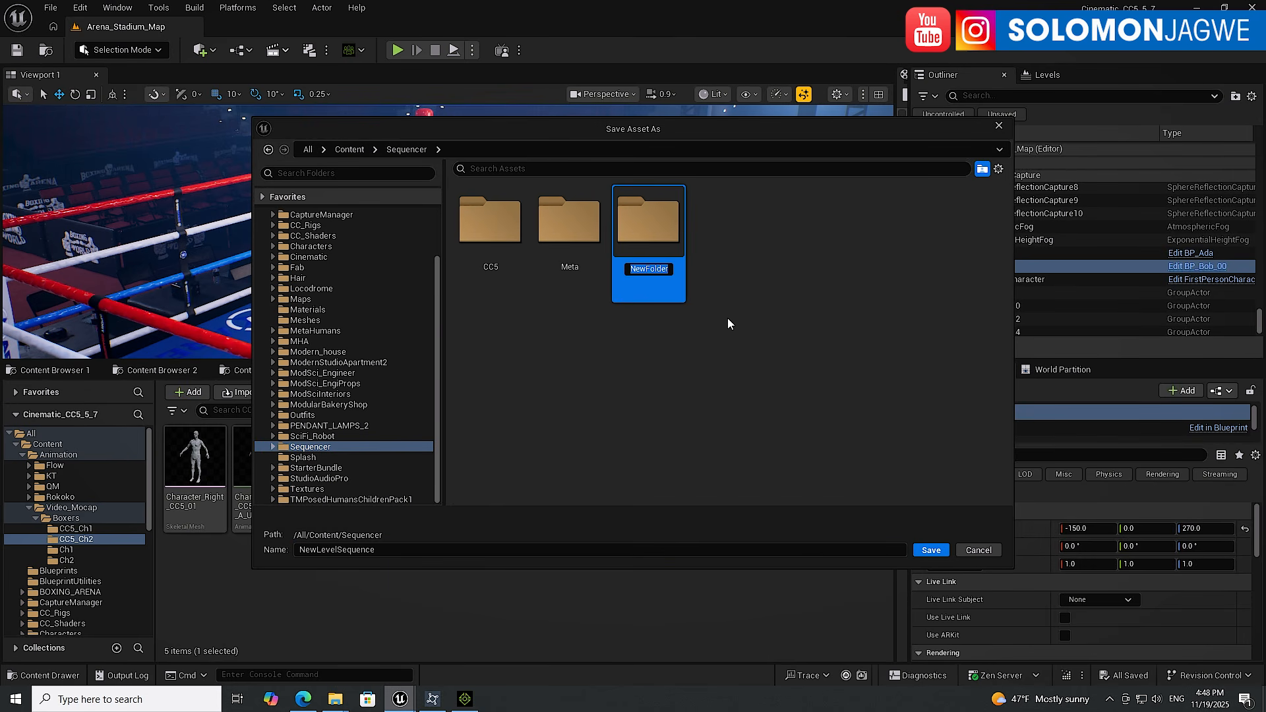
{"action": "type", "text": "VideoMocap"}
{"action": "key", "text": "Return"}
{"action": "double_click", "coordinate": [656, 238]}
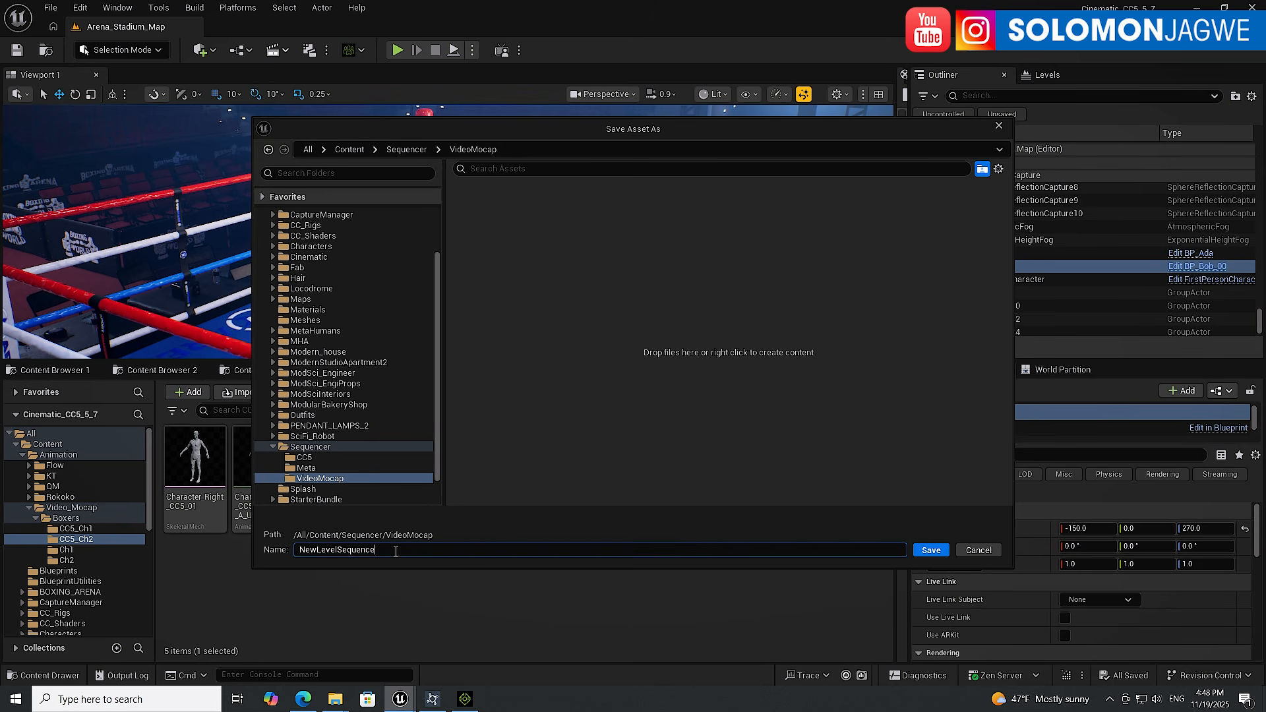
Save the new level sequence as Video_Mocap_Boxers_01
{"action": "left_click_drag", "start_coordinate": [395, 551], "coordinate": [239, 548]}
{"action": "type", "text": "Video_Mocap_Boxwr"}
{"action": "key", "text": "BackSpace"}
{"action": "key", "text": "BackSpace"}
{"action": "type", "text": "ers_0"}
{"action": "left_click", "coordinate": [925, 548]}
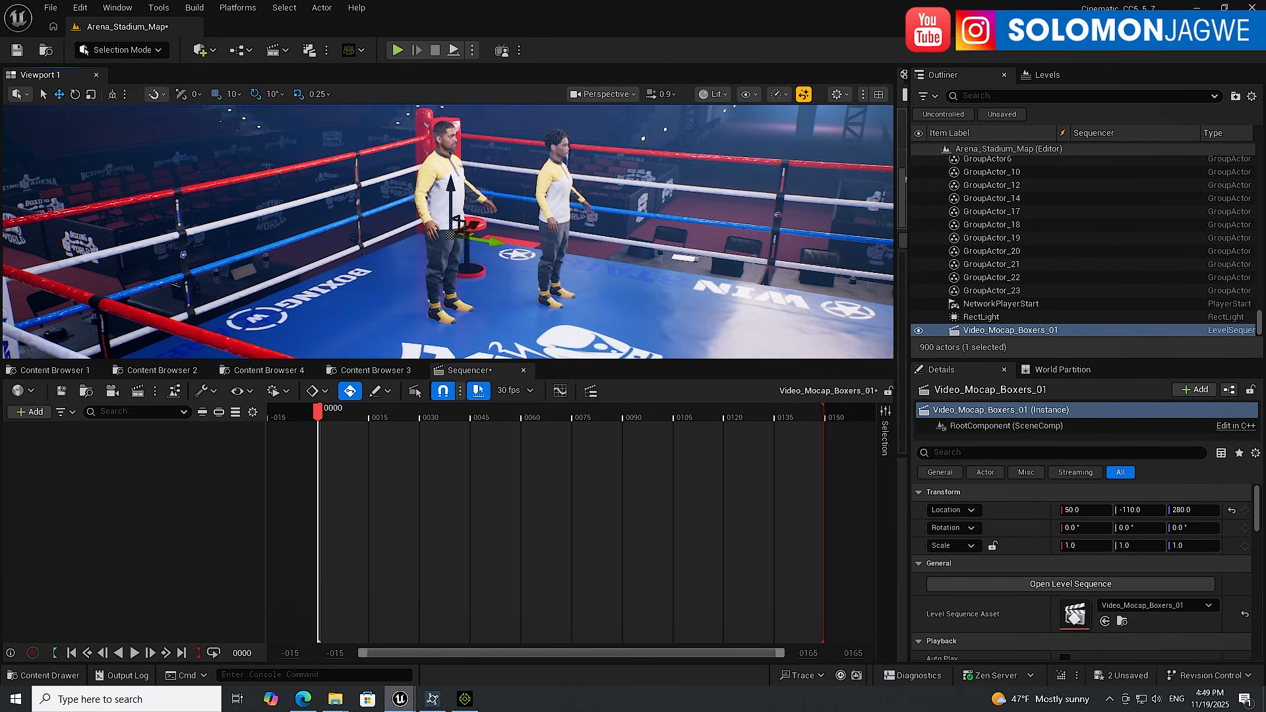
Add the BP_Bob_00 character to the level sequence
{"action": "left_click", "coordinate": [435, 188]}
{"action": "left_click", "coordinate": [559, 180]}
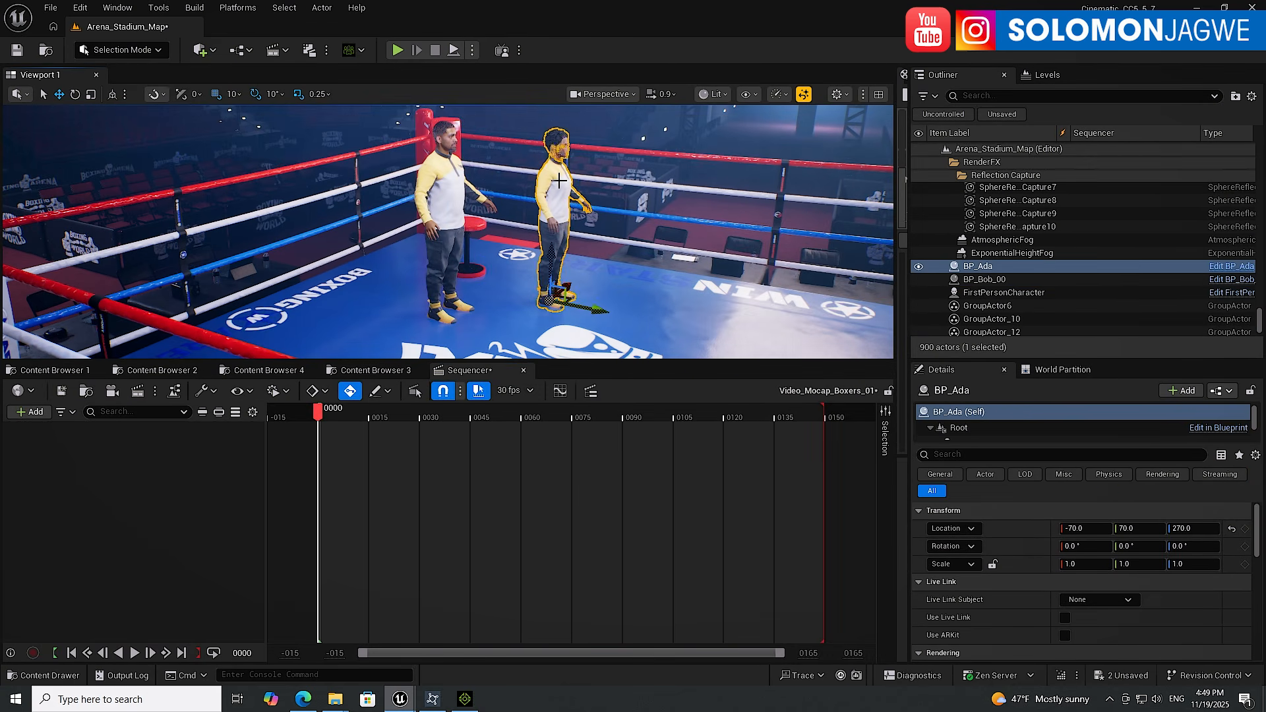
{"action": "left_click", "coordinate": [446, 179]}
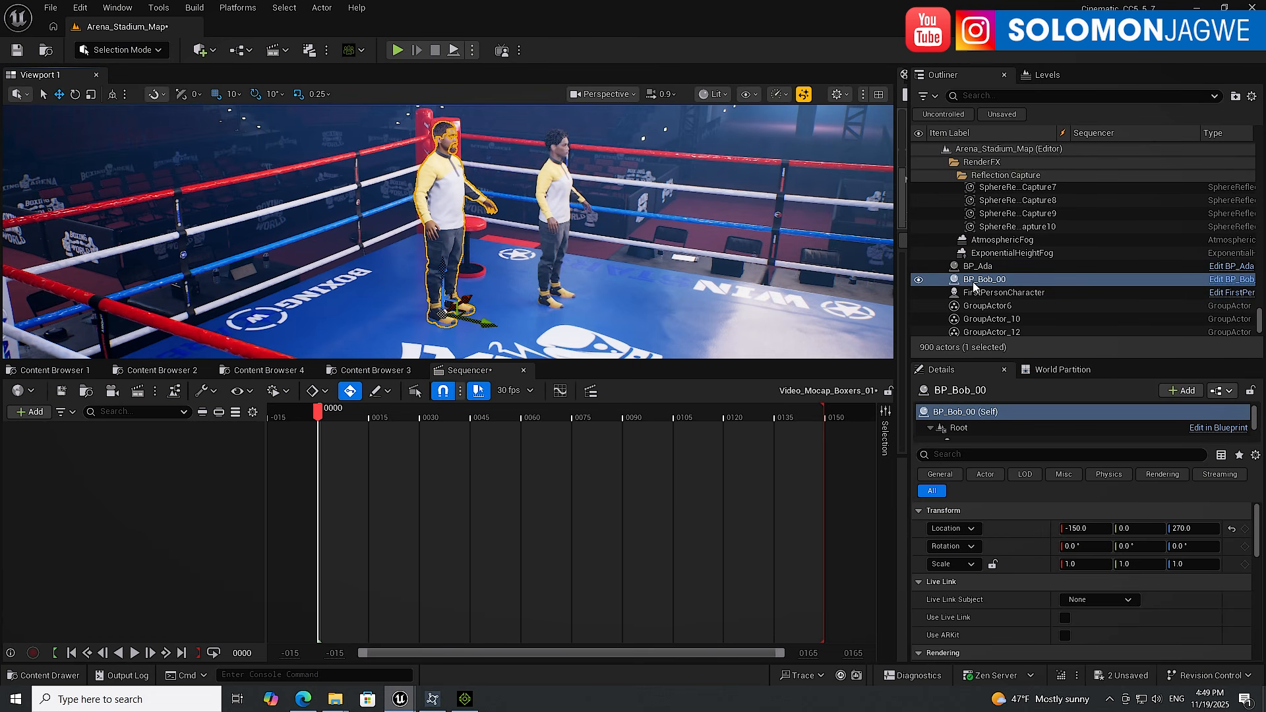
{"action": "left_click_drag", "start_coordinate": [980, 280], "coordinate": [177, 477]}
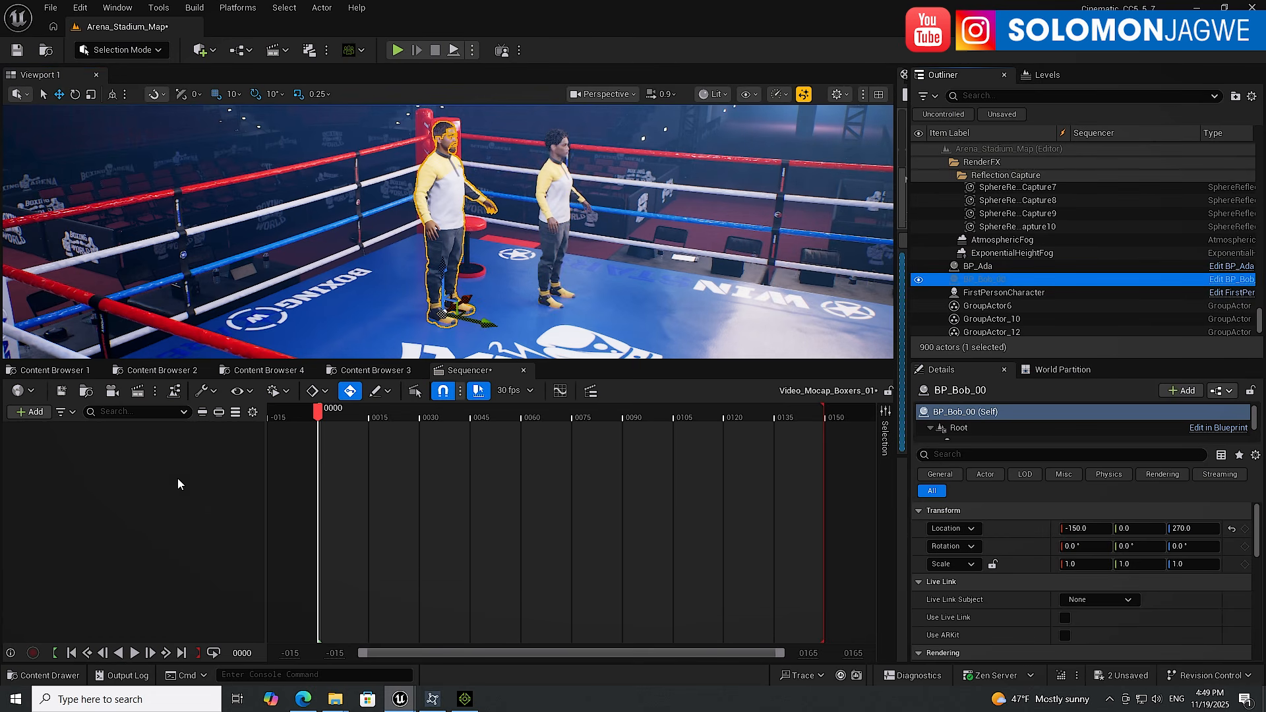
Delete the MetaHuman_ControlRig and Face_ControlBoard_CtrlRig tracks from BP_Bob_00 in the sequence
{"action": "left_click", "coordinate": [146, 470]}
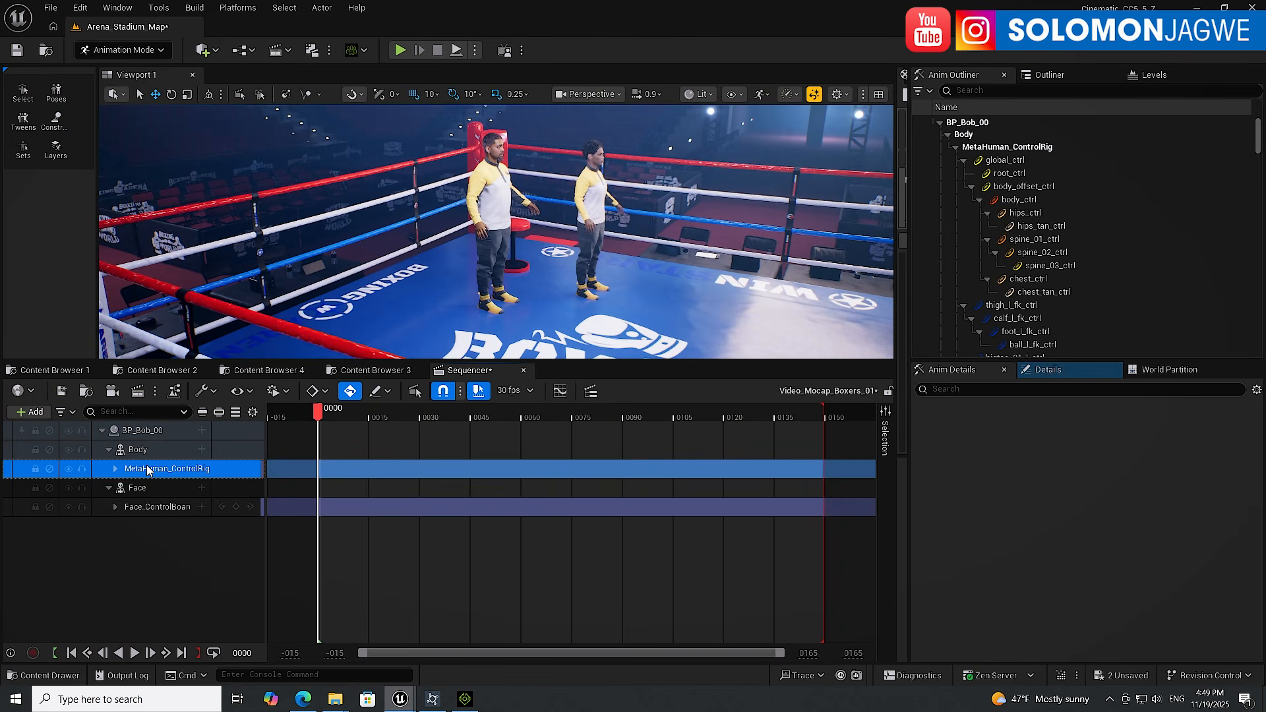
{"action": "key", "text": "Delete"}
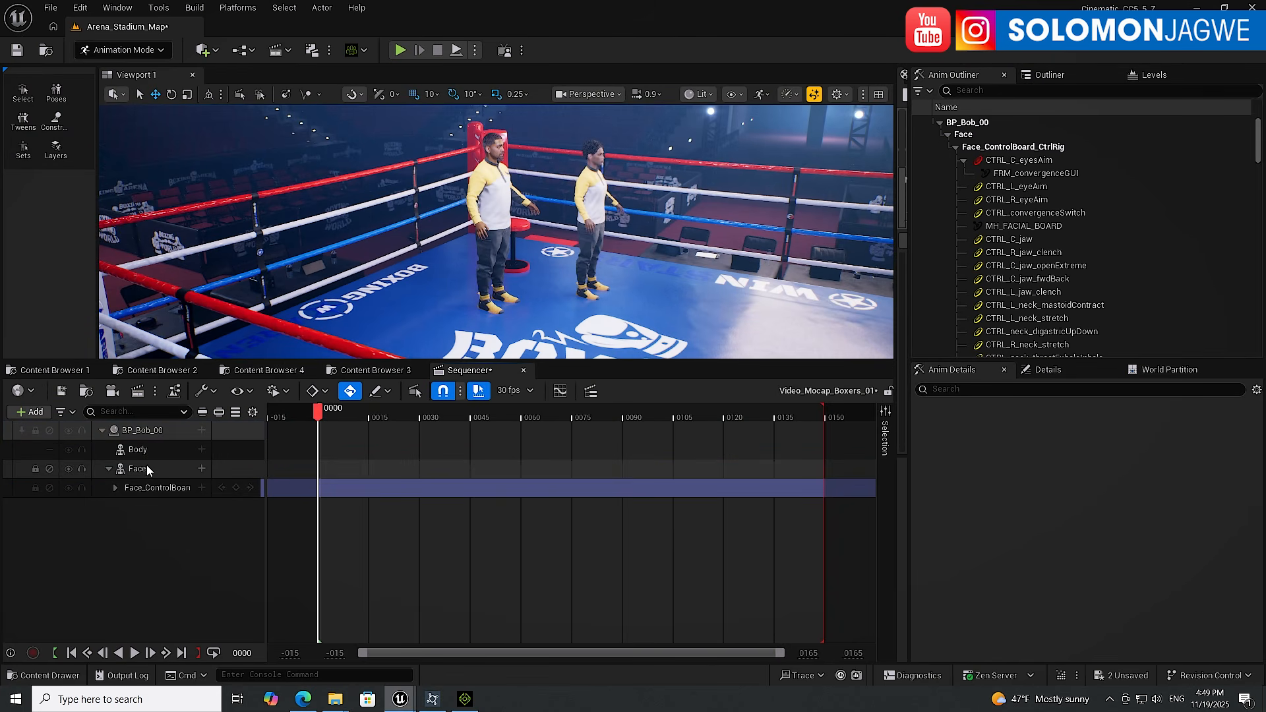
{"action": "left_click", "coordinate": [151, 488]}
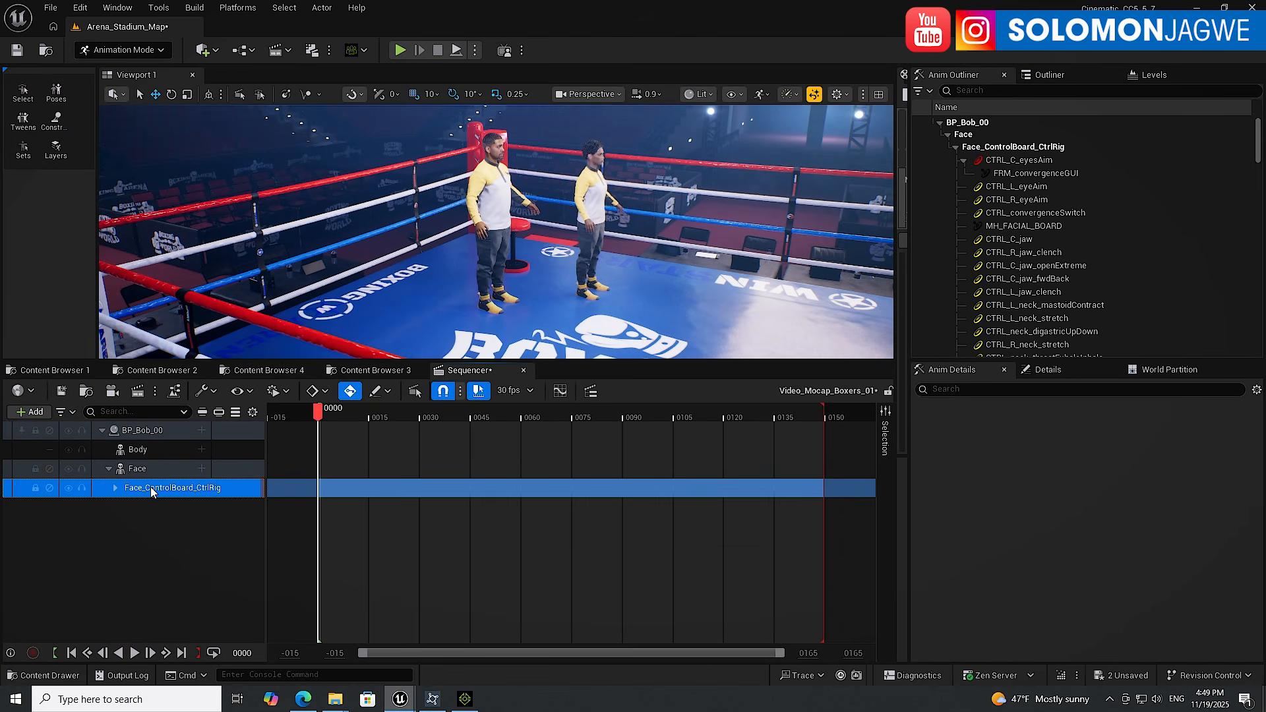
{"action": "key", "text": "Delete"}
Add the BP_Ada character to the level sequence
{"action": "left_click", "coordinate": [596, 193]}
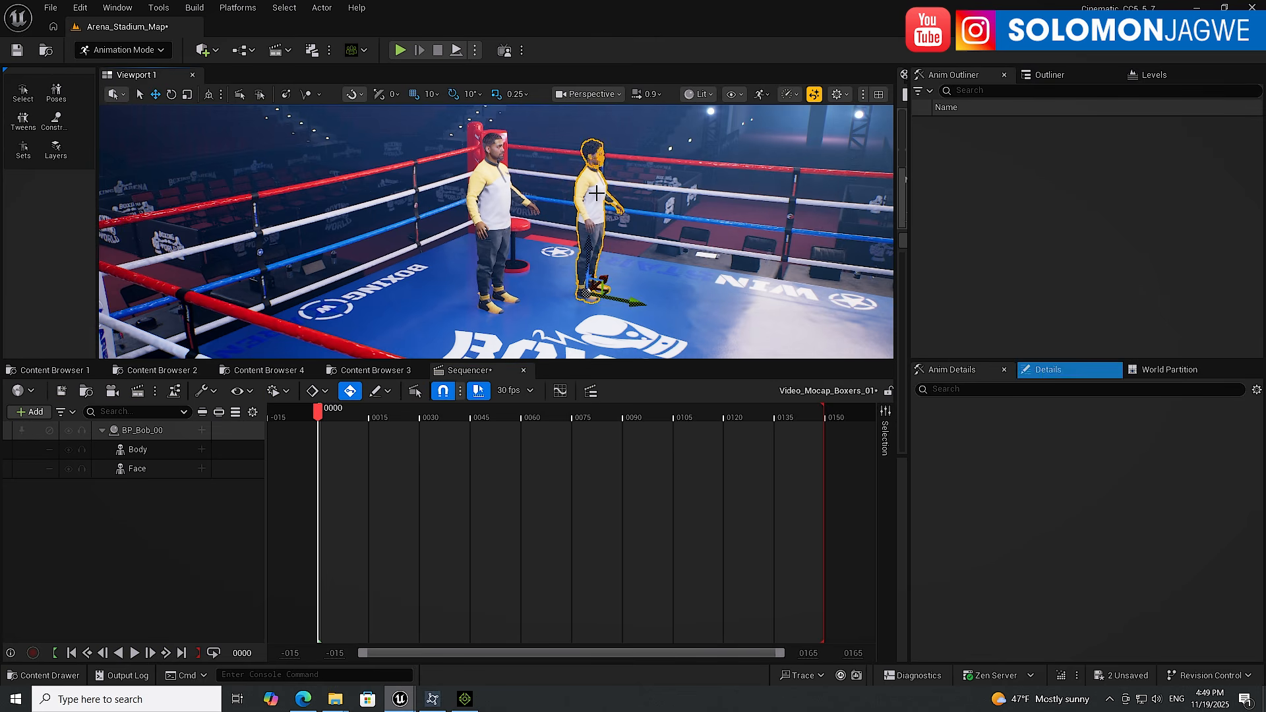
{"action": "left_click", "coordinate": [1058, 79]}
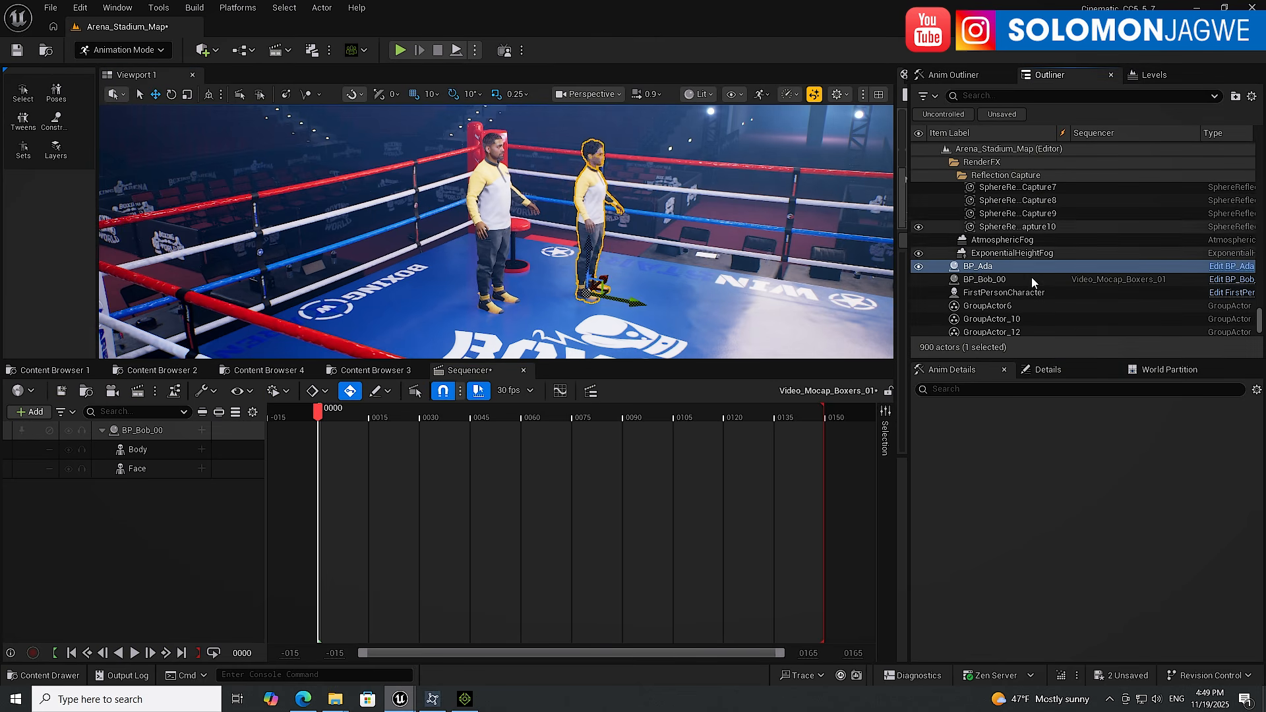
{"action": "left_click_drag", "start_coordinate": [982, 267], "coordinate": [122, 526]}
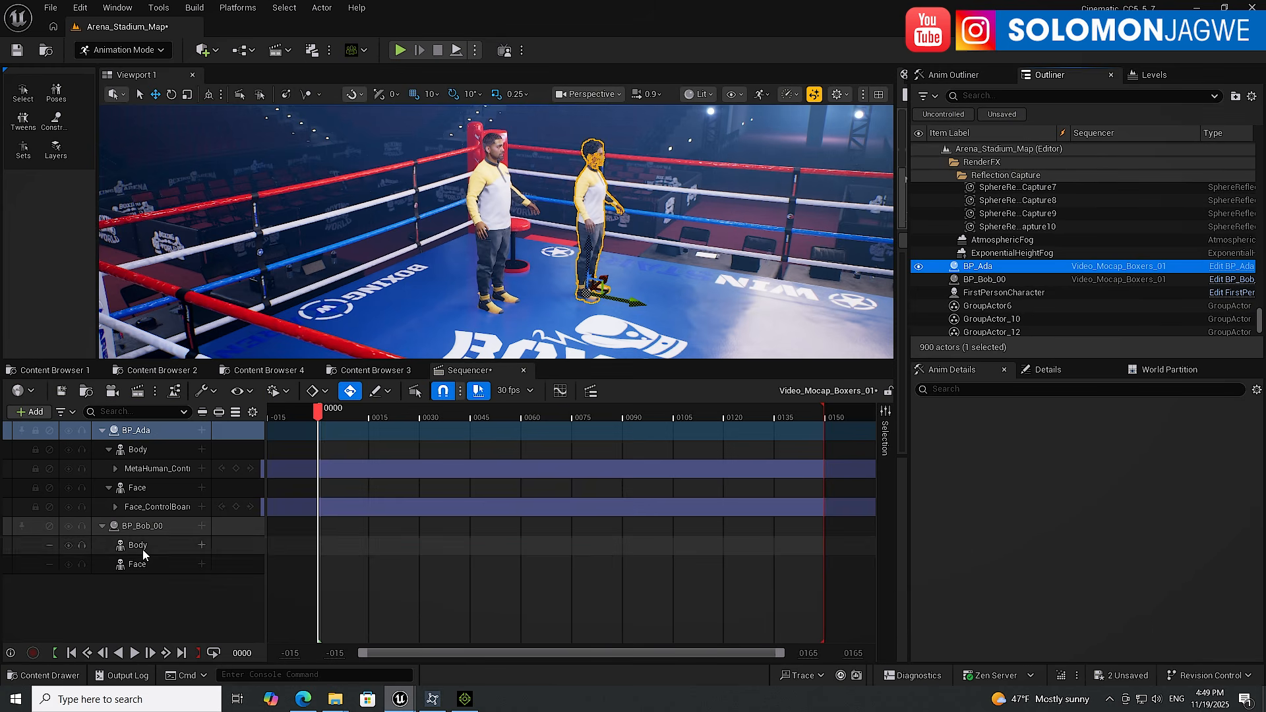
Delete the Face_ControlBoard_CtrlRig and MetaHuman_ControlRig tracks from BP_Ada in the sequence
{"action": "left_click", "coordinate": [148, 509]}
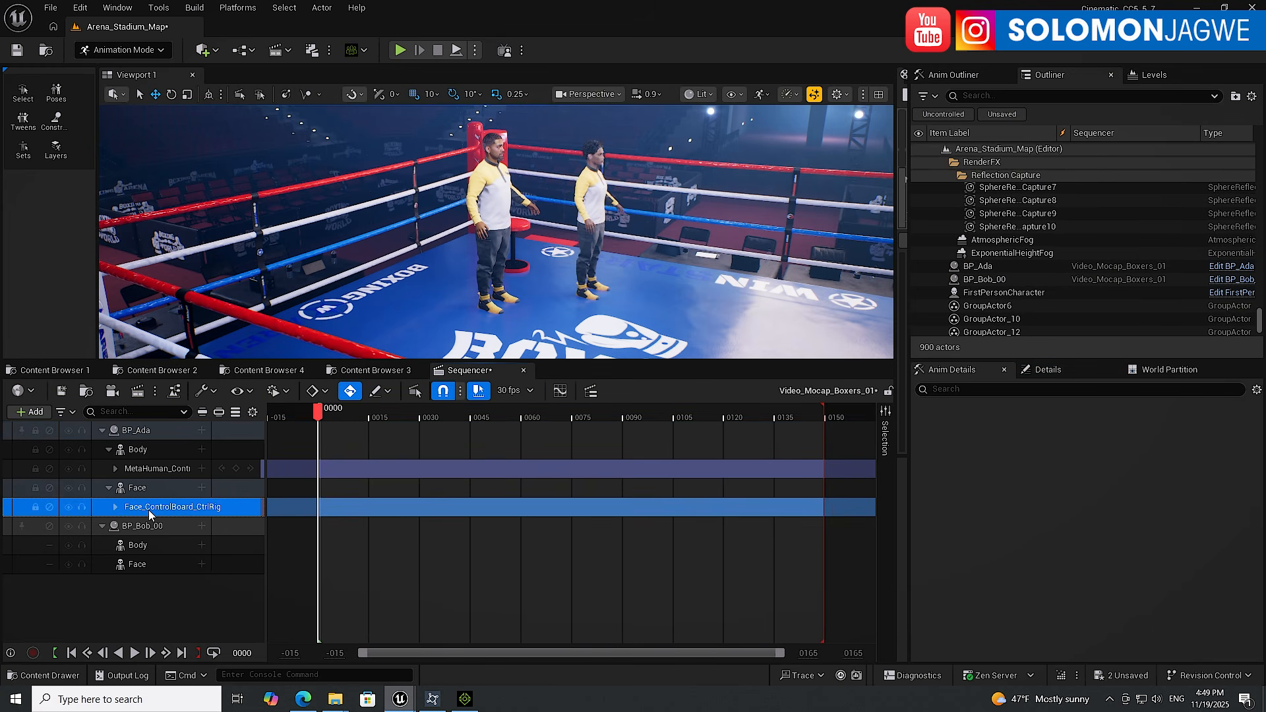
{"action": "key", "text": "Delete"}
{"action": "left_click", "coordinate": [153, 469]}
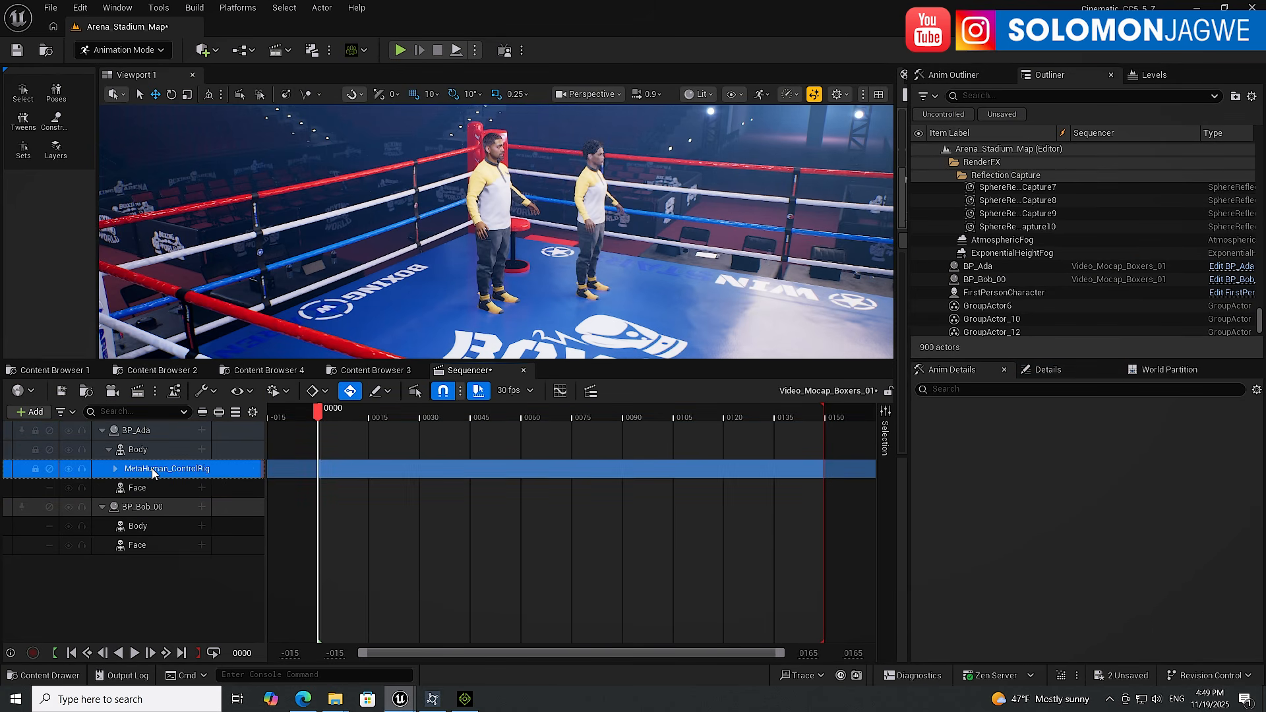
{"action": "key", "text": "Delete"}
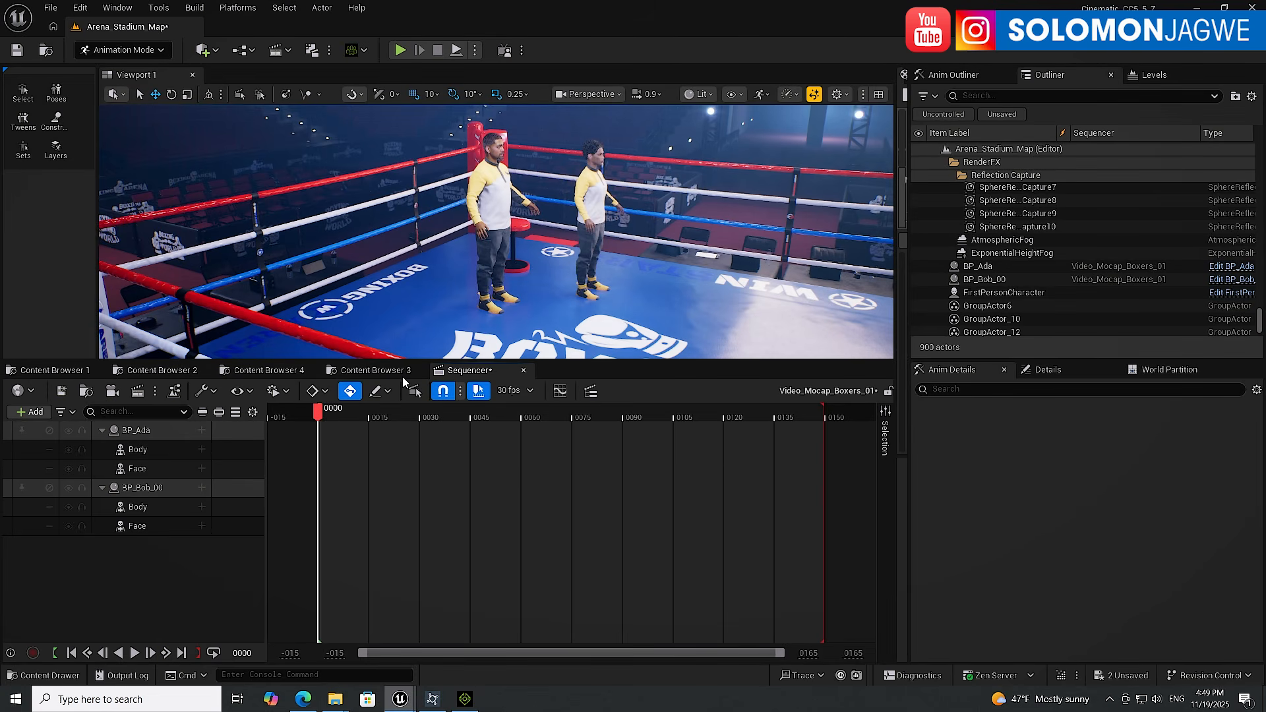
Check the retargeted animation assets in the CC5_Ch1 and CC5_Ch2 folders, then return to the sequencer
{"action": "left_click", "coordinate": [379, 370]}
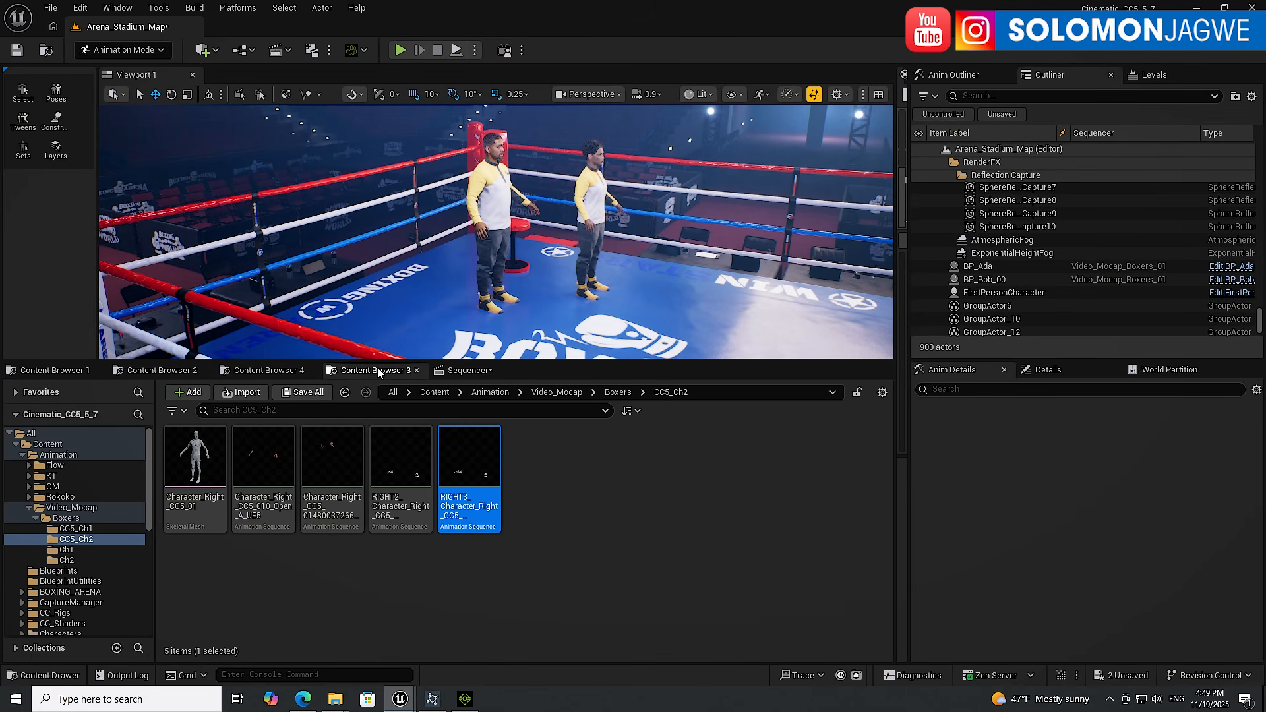
{"action": "left_click", "coordinate": [84, 529]}
{"action": "mouse_move", "coordinate": [409, 460]}
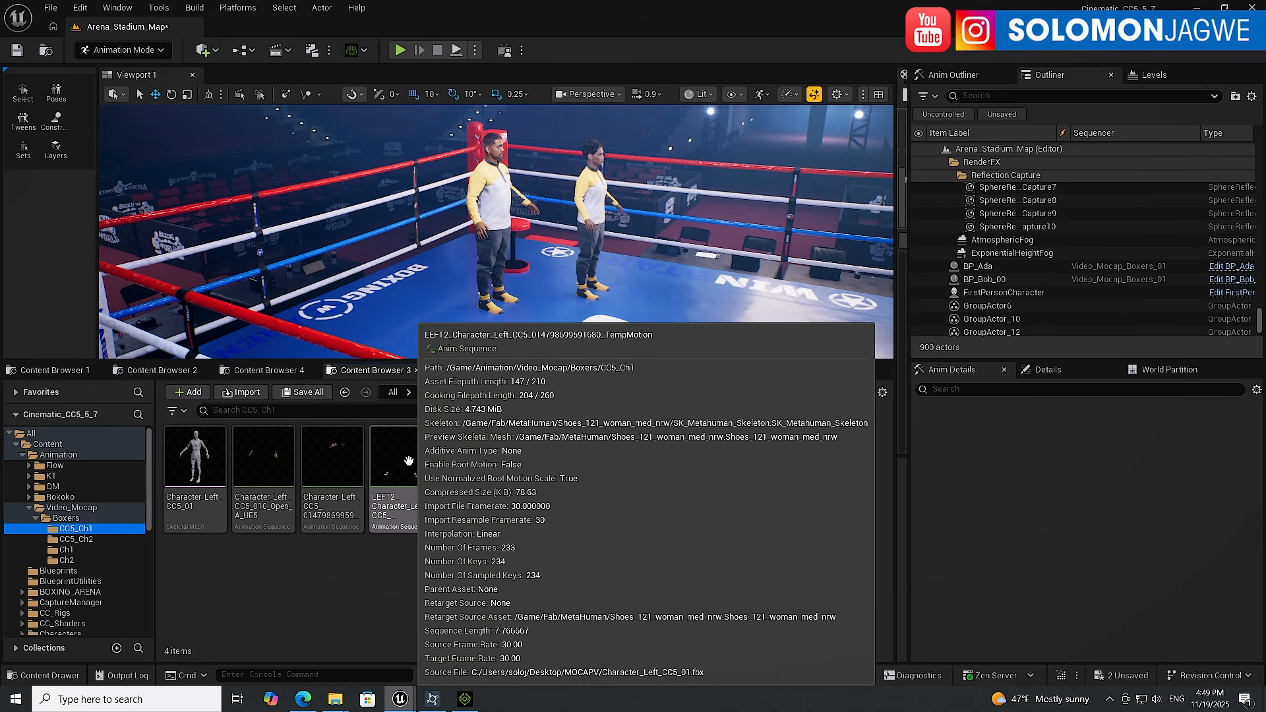
{"action": "left_click", "coordinate": [77, 540]}
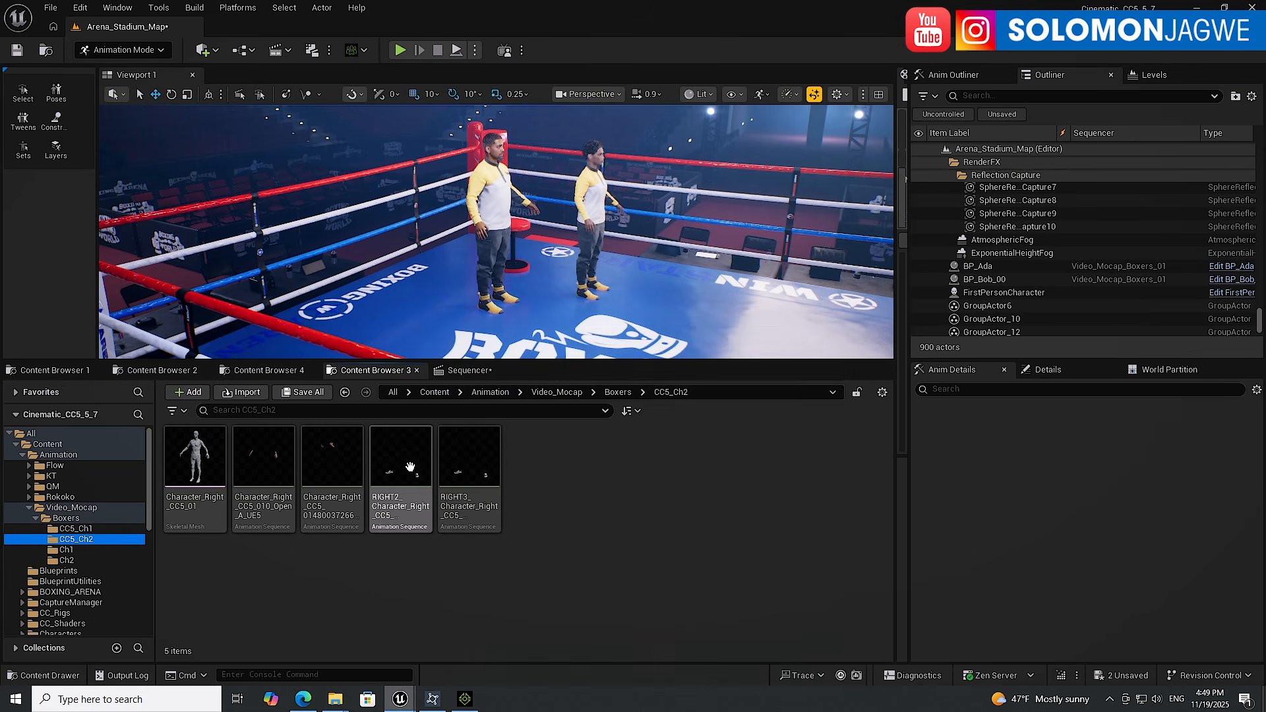
{"action": "mouse_move", "coordinate": [402, 466]}
{"action": "left_click", "coordinate": [472, 370]}
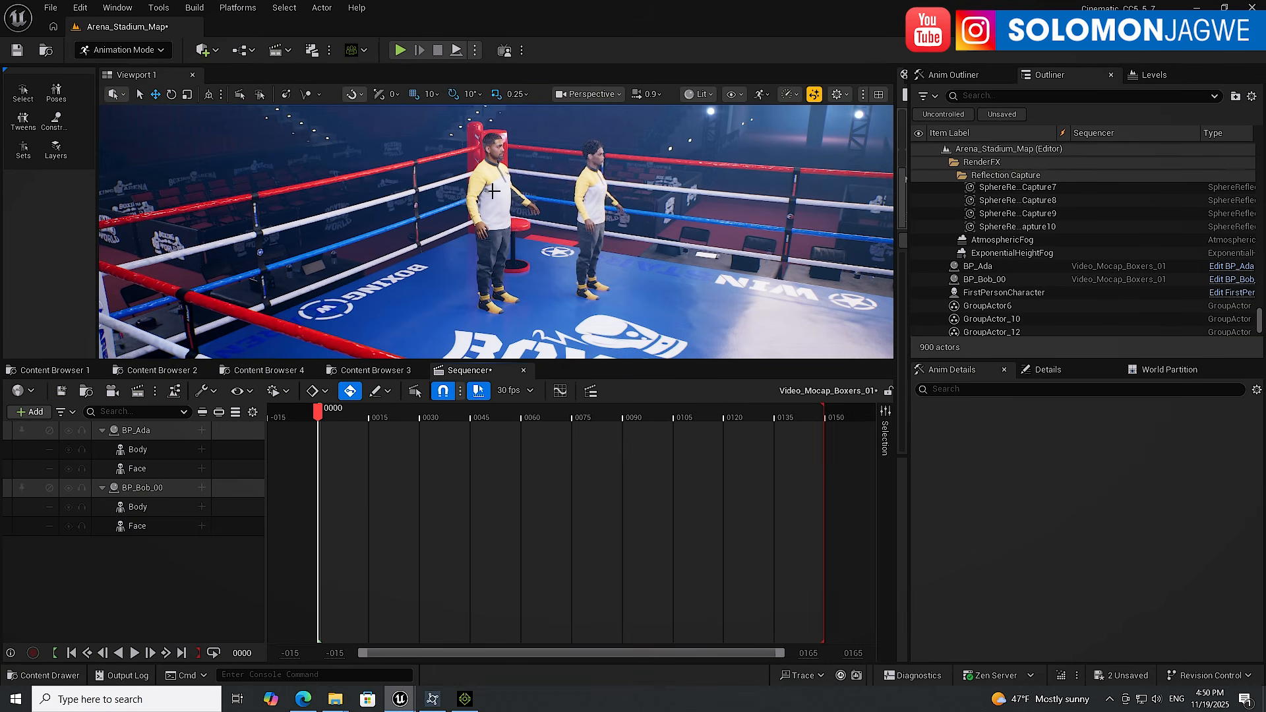
Add the LEFT2_Character_Left_CC5 TempMotion animation to BP_Ada's Body track
{"action": "left_click", "coordinate": [140, 449]}
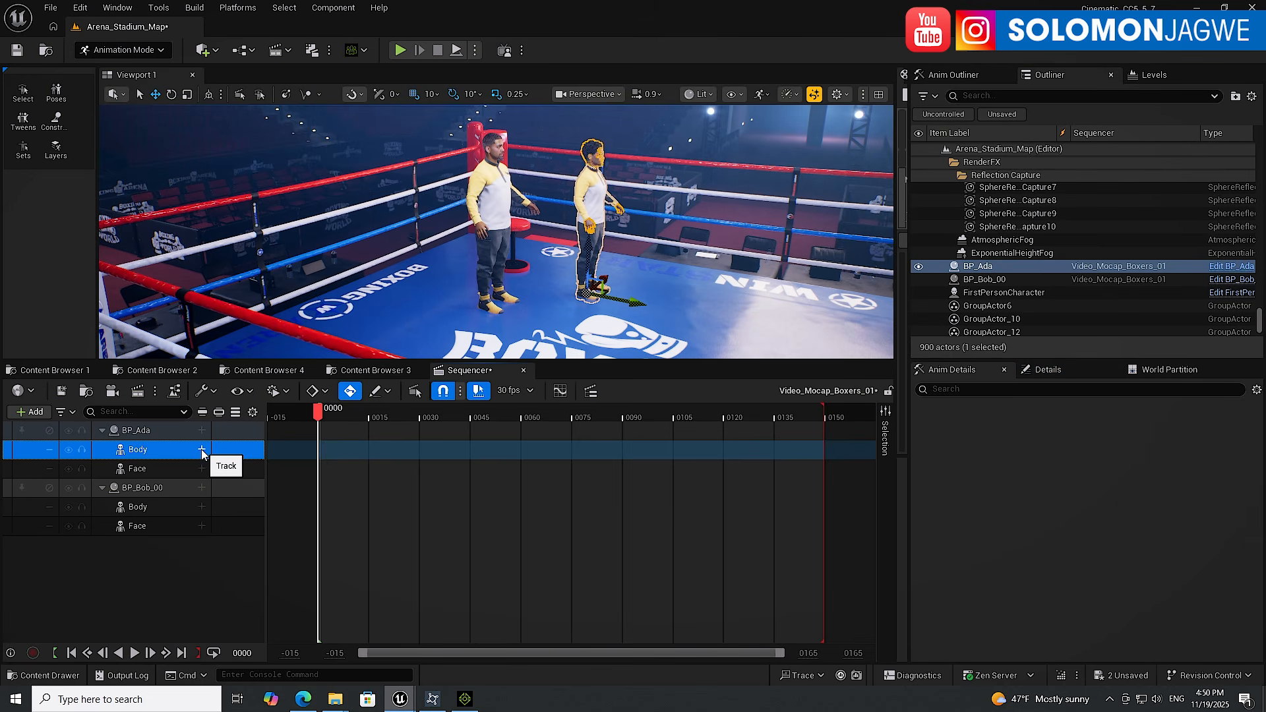
{"action": "left_click", "coordinate": [202, 451]}
{"action": "mouse_move", "coordinate": [250, 185]}
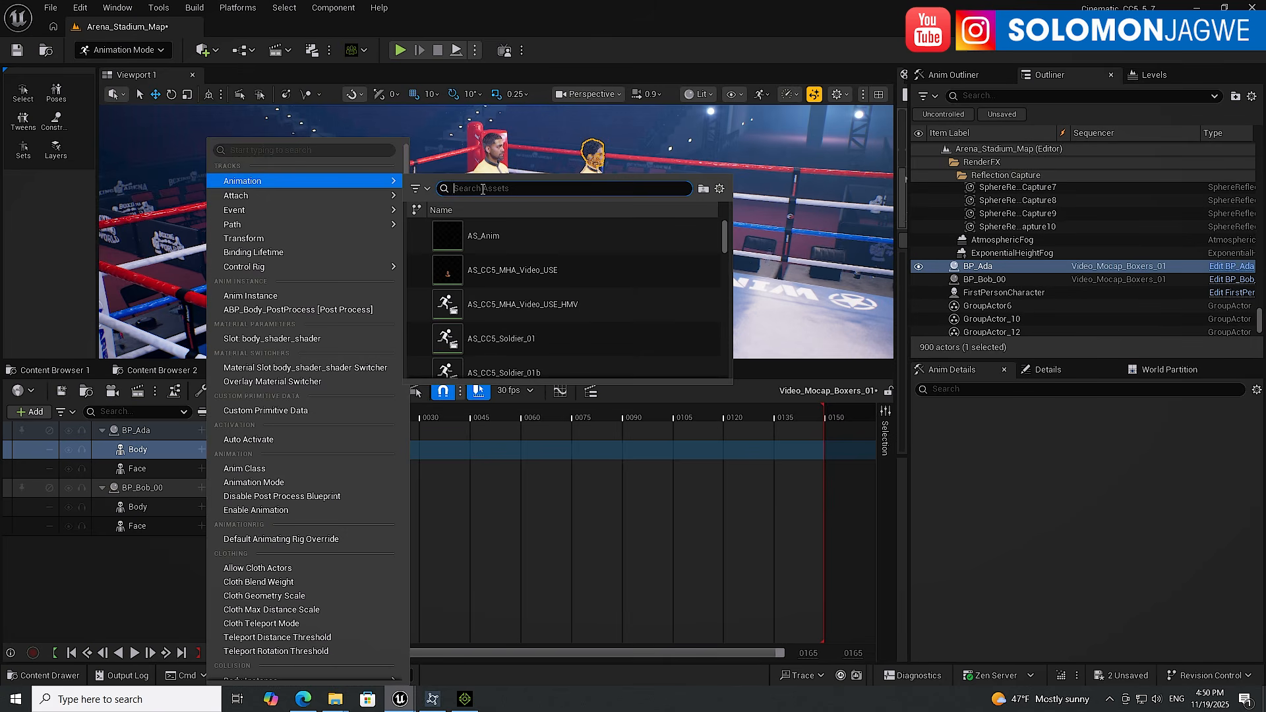
{"action": "type", "text": "left2"}
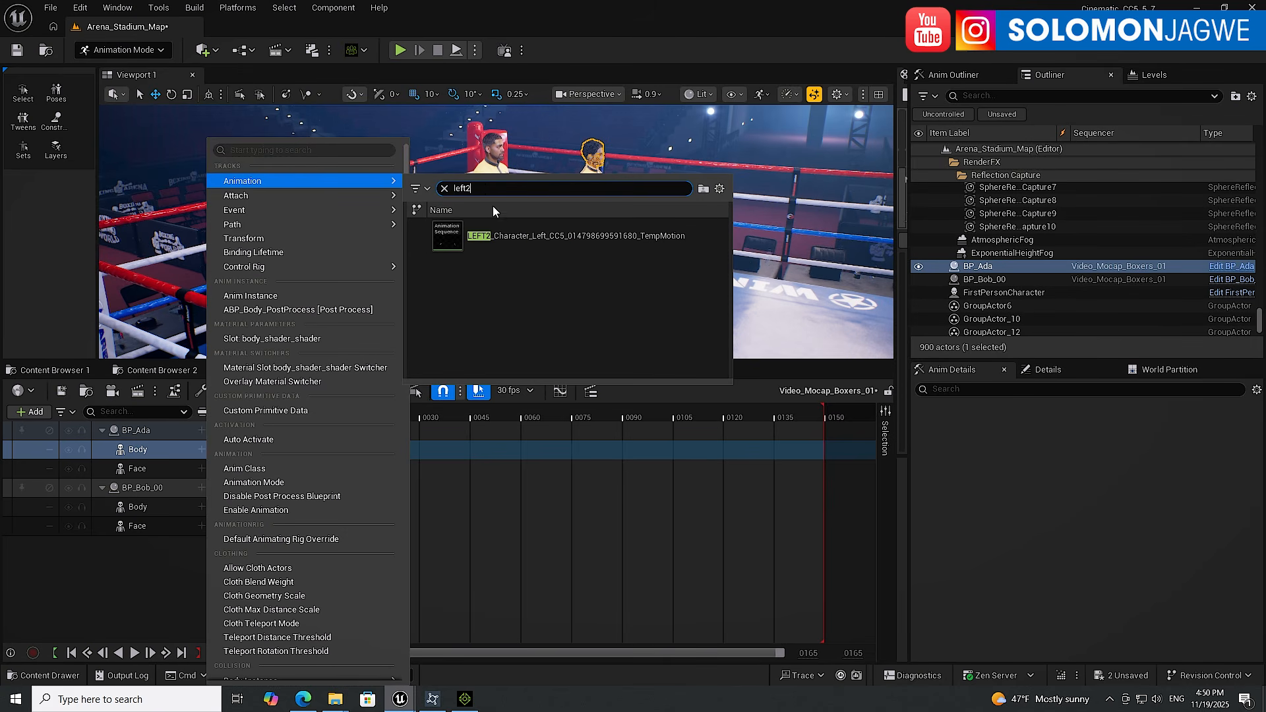
{"action": "left_click", "coordinate": [530, 237]}
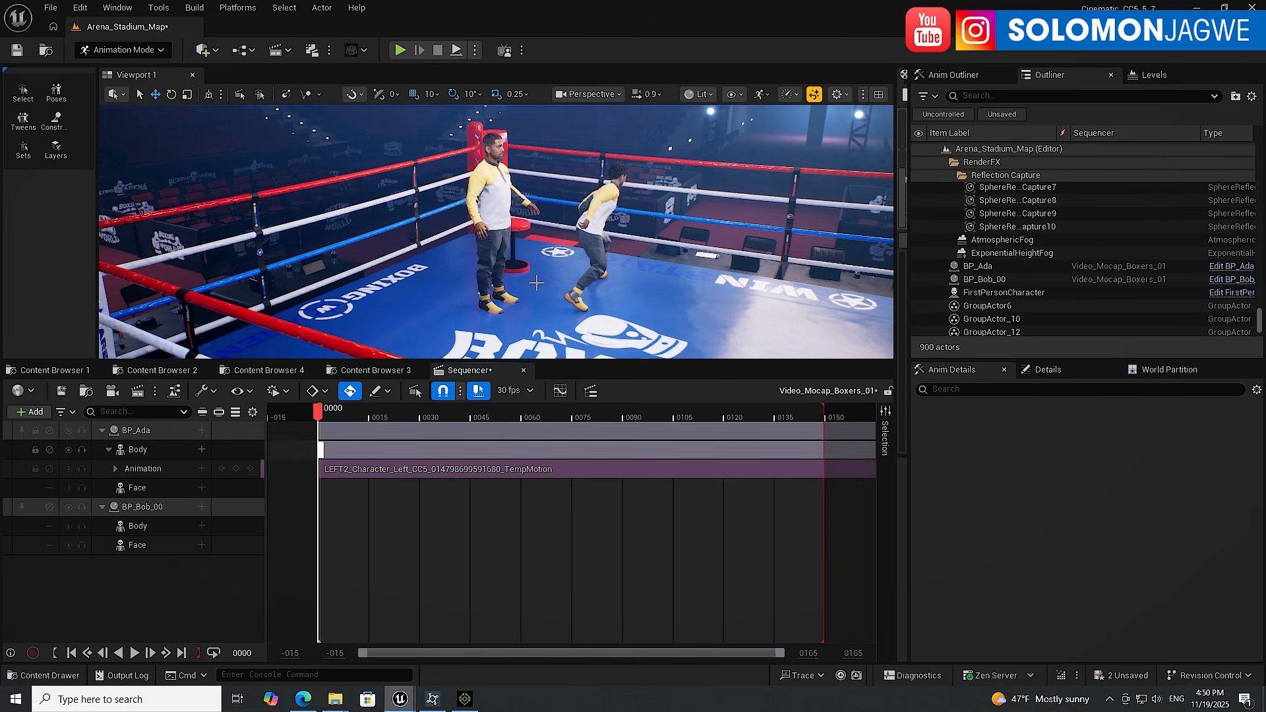
Move BP_Ada across the ring to stand beside Bob near the corner post
{"action": "left_click", "coordinate": [589, 224]}
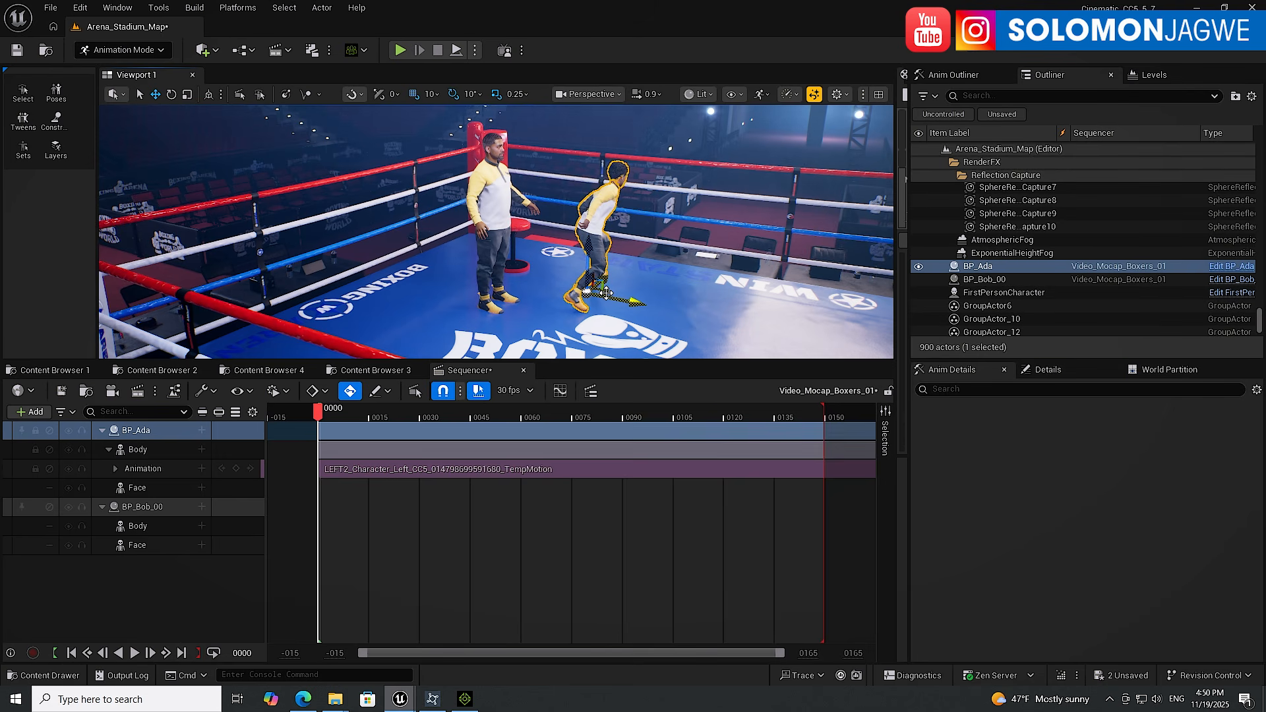
{"action": "left_click_drag", "start_coordinate": [606, 293], "coordinate": [457, 306]}
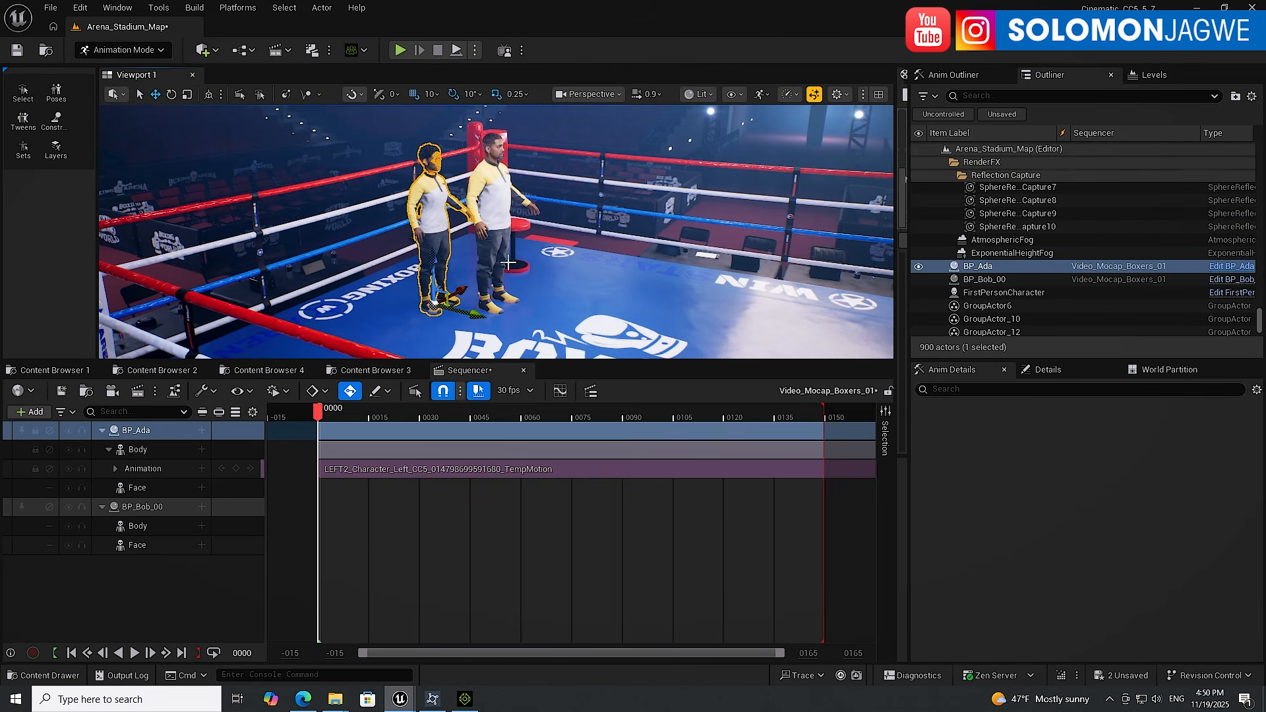
Preview the sequence playback, pause it, and return the playhead to the start
{"action": "left_click", "coordinate": [152, 507]}
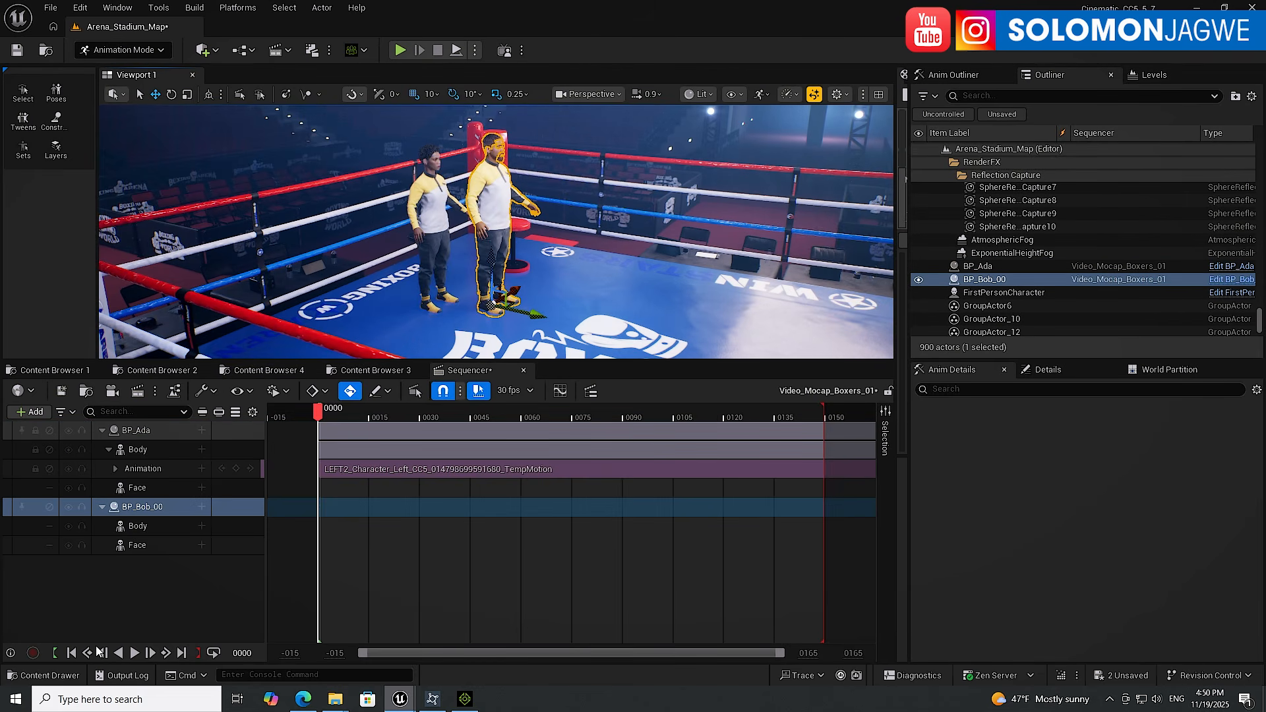
{"action": "left_click", "coordinate": [134, 653]}
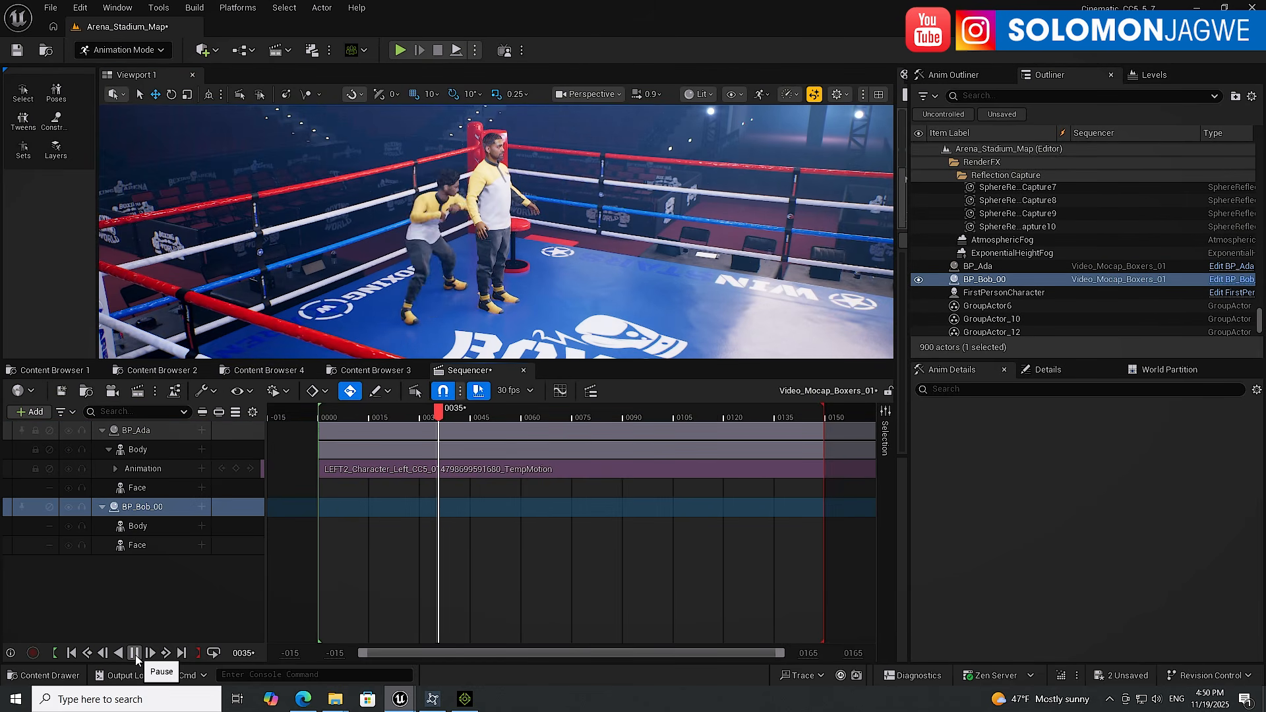
{"action": "left_click", "coordinate": [135, 654]}
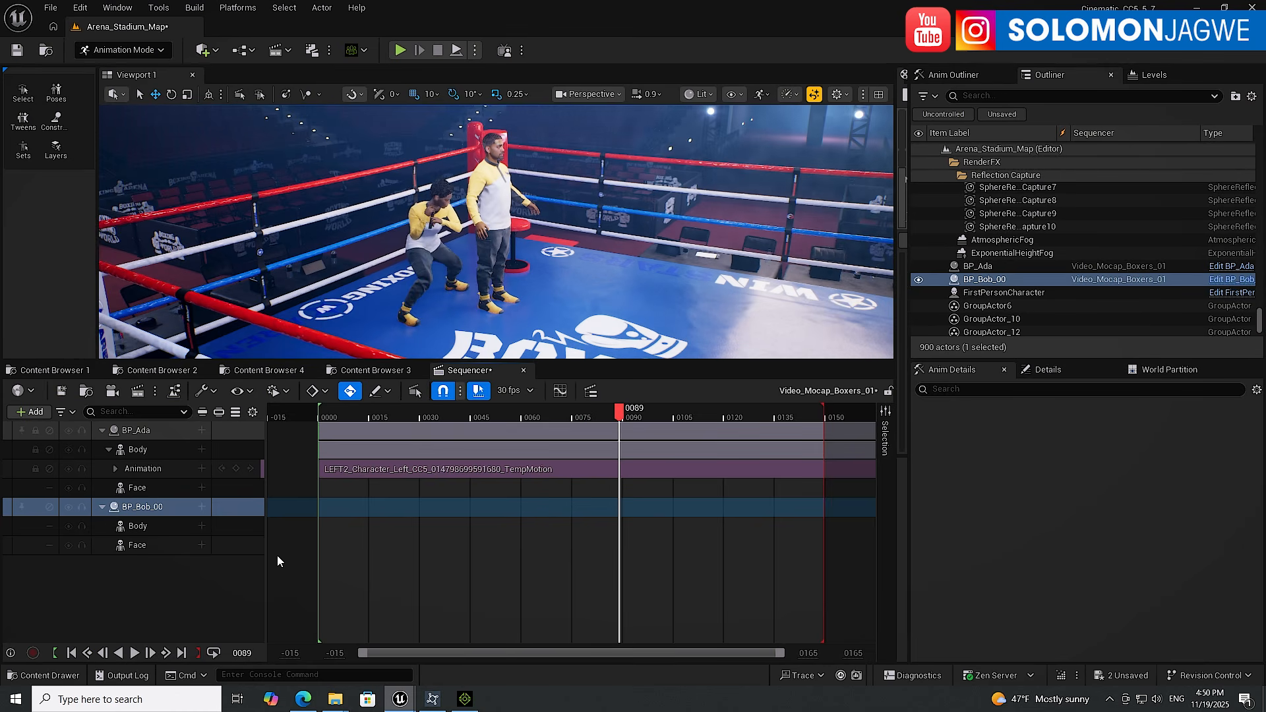
{"action": "left_click", "coordinate": [428, 251]}
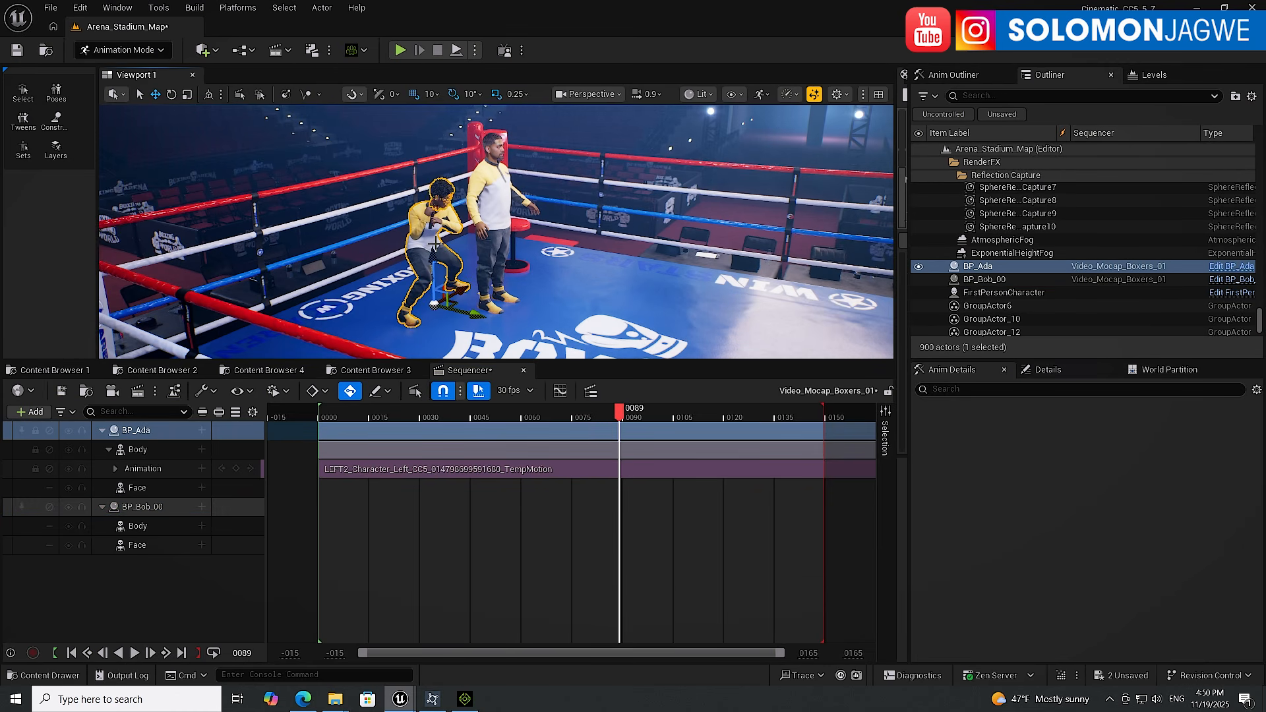
{"action": "left_click", "coordinate": [496, 191]}
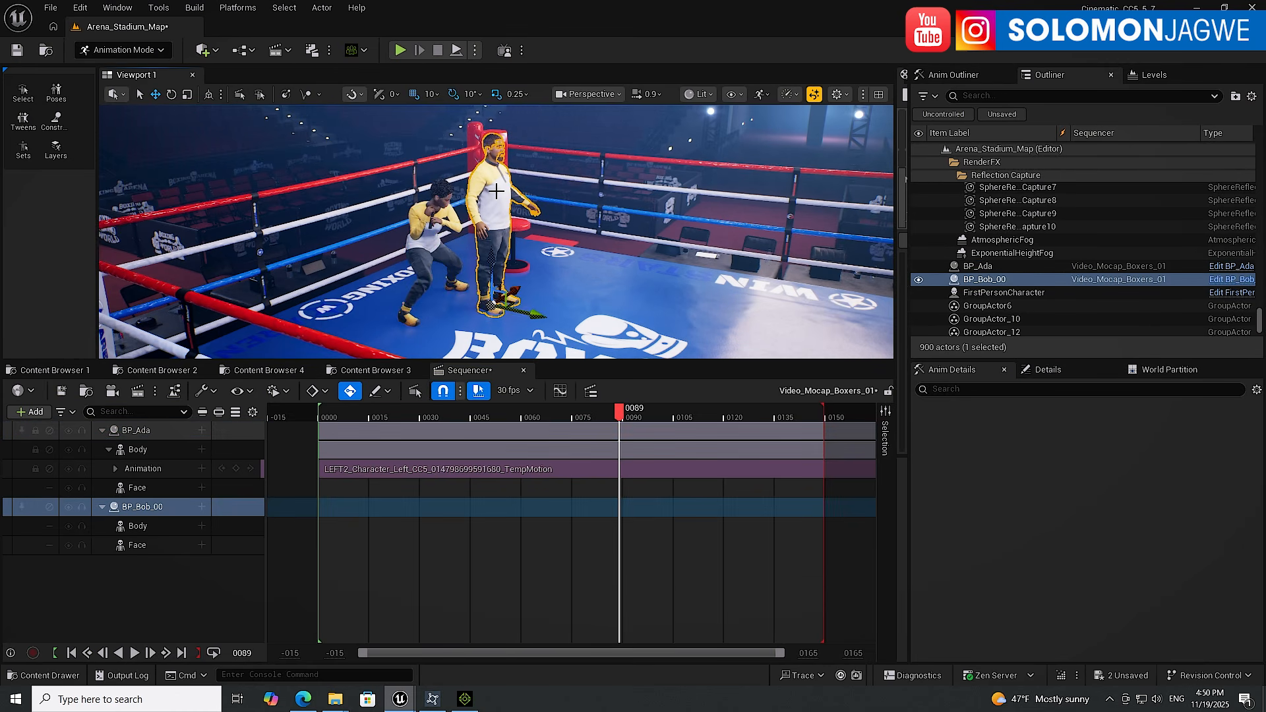
{"action": "left_click", "coordinate": [73, 657]}
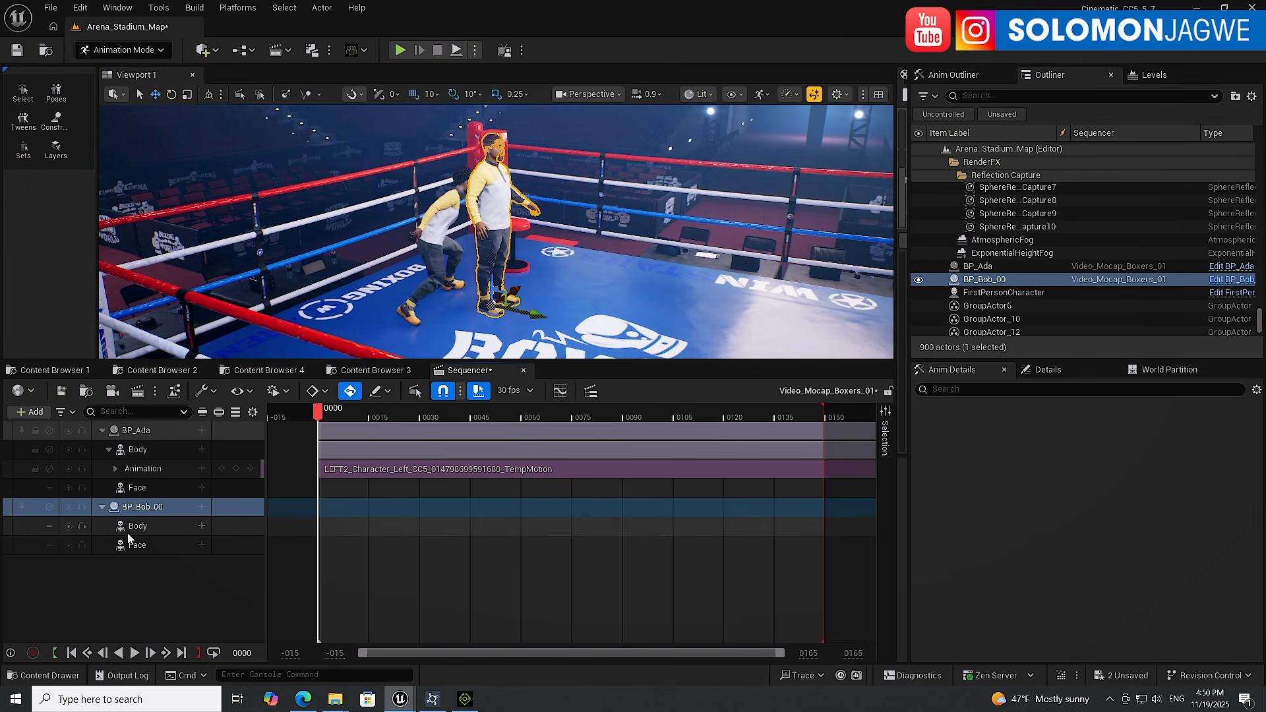
Add the RIGHT3_Character_Right_CC5 TempMotion animation to BP_Bob_00's Body track
{"action": "left_click", "coordinate": [202, 526]}
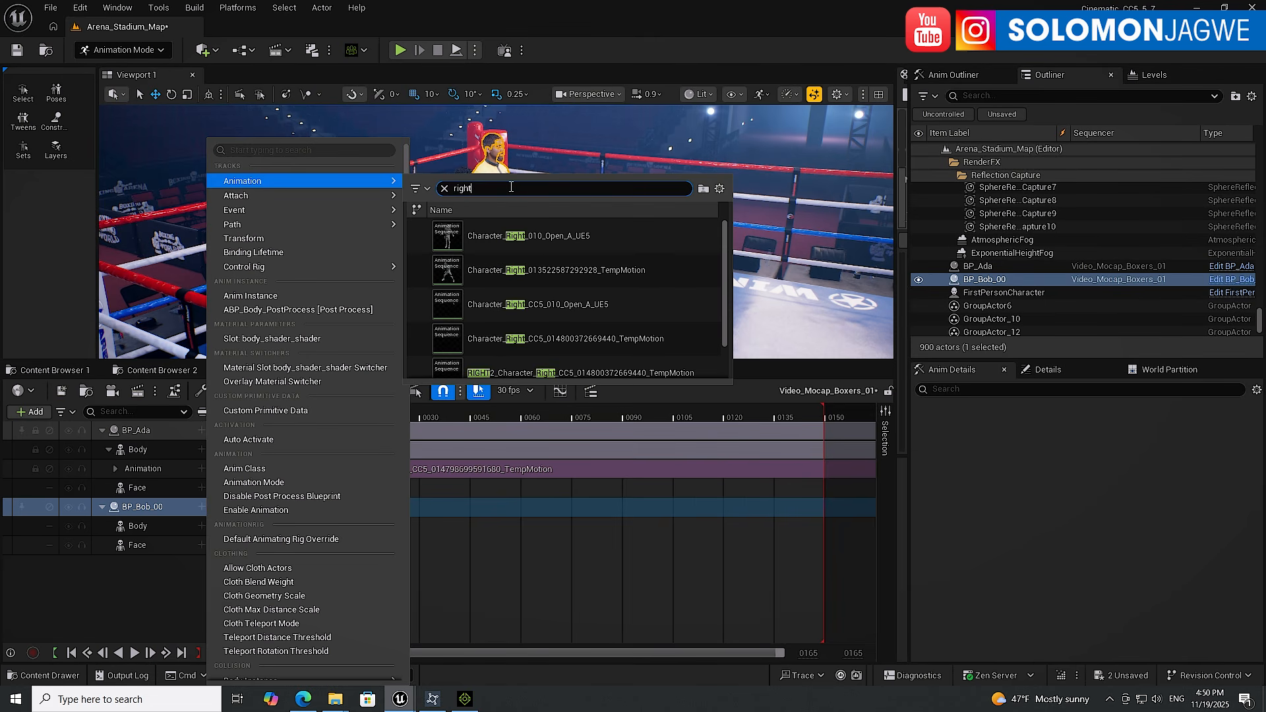
{"action": "type", "text": "3"}
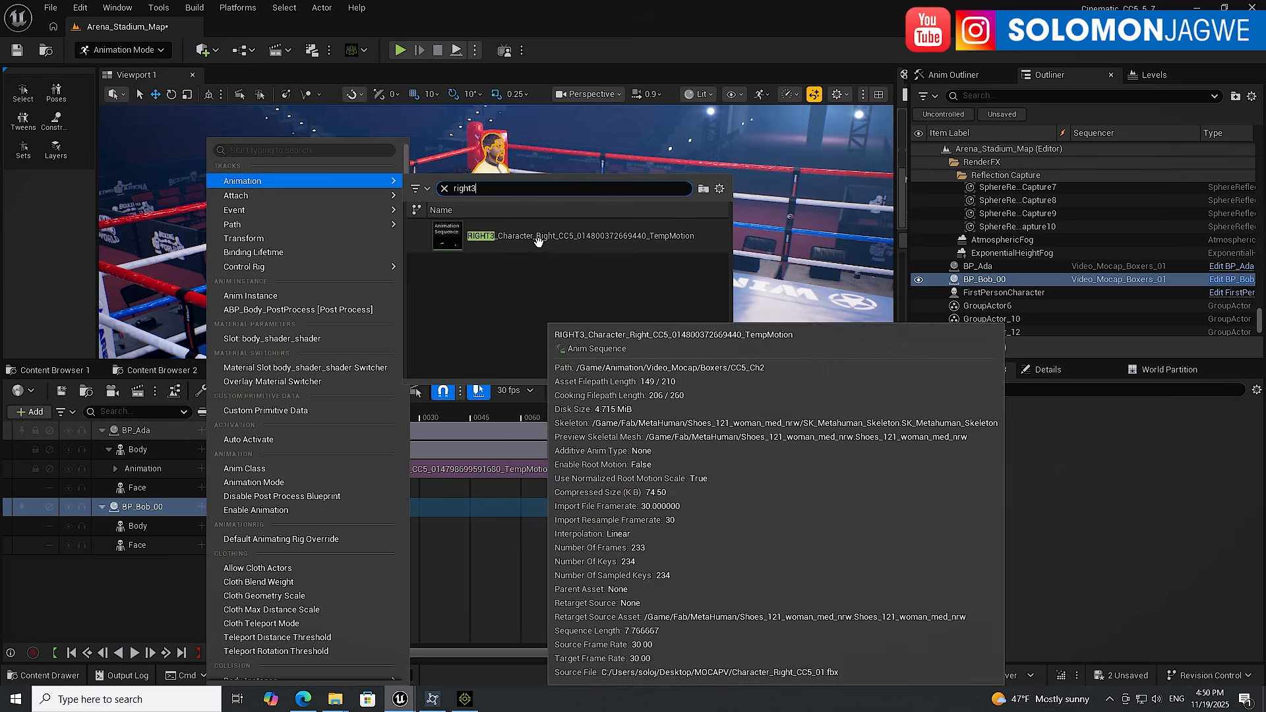
{"action": "left_click", "coordinate": [538, 238]}
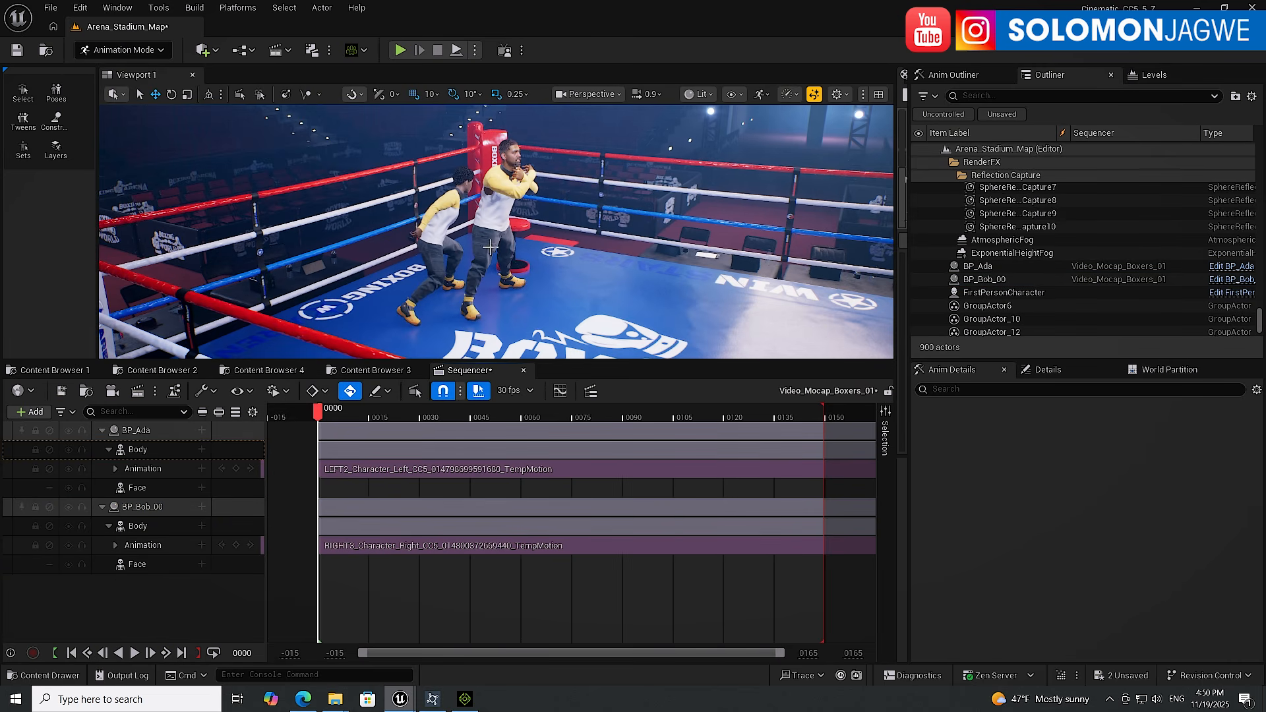
Play the sequence to preview both boxers, pause, and return the playhead to the start
{"action": "left_click", "coordinate": [135, 653]}
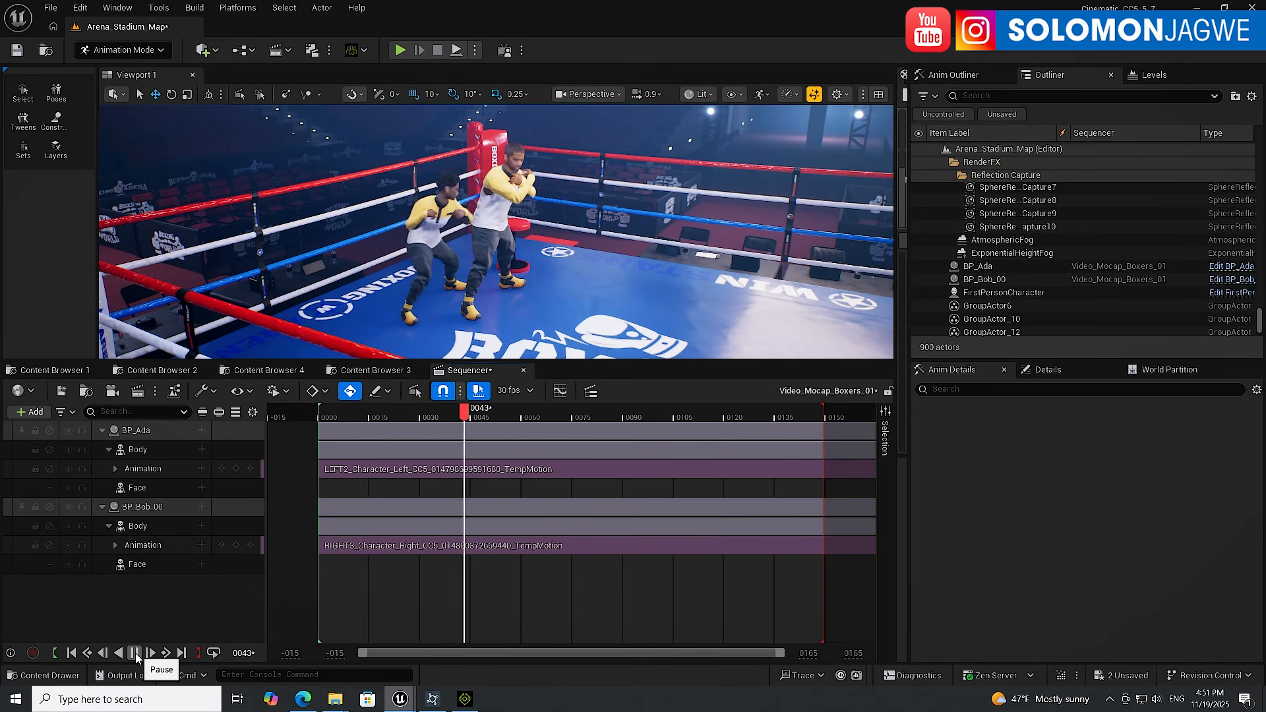
{"action": "left_click", "coordinate": [135, 654]}
{"action": "left_click", "coordinate": [73, 654]}
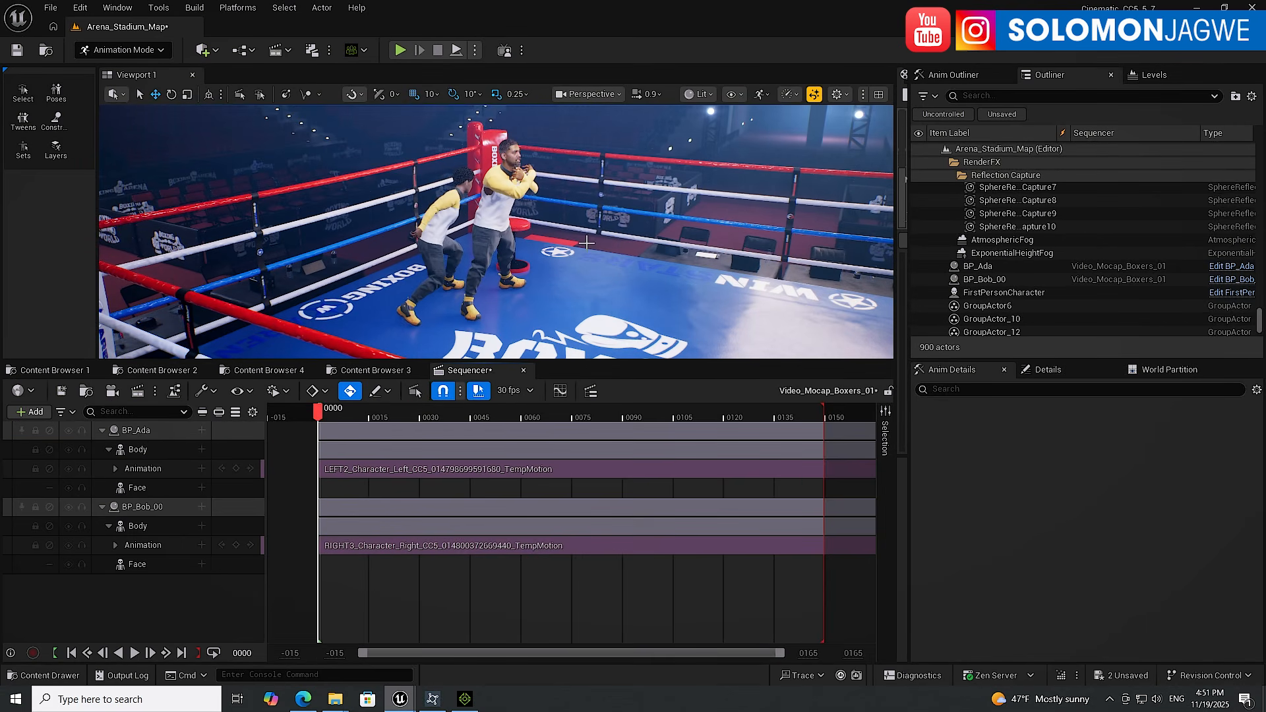
Move BP_Bob_00 away from the corner post toward the middle of the ring
{"action": "left_click", "coordinate": [488, 235]}
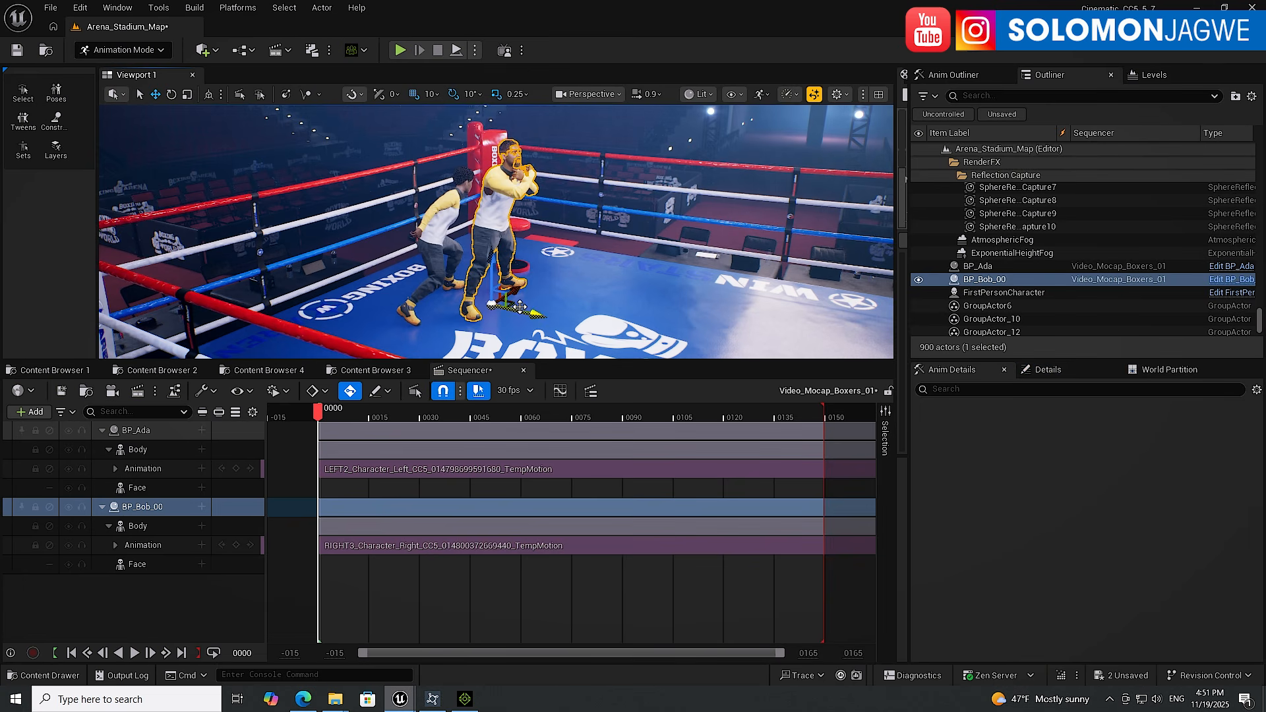
{"action": "left_click_drag", "start_coordinate": [514, 301], "coordinate": [711, 290]}
{"action": "key", "text": "e"}
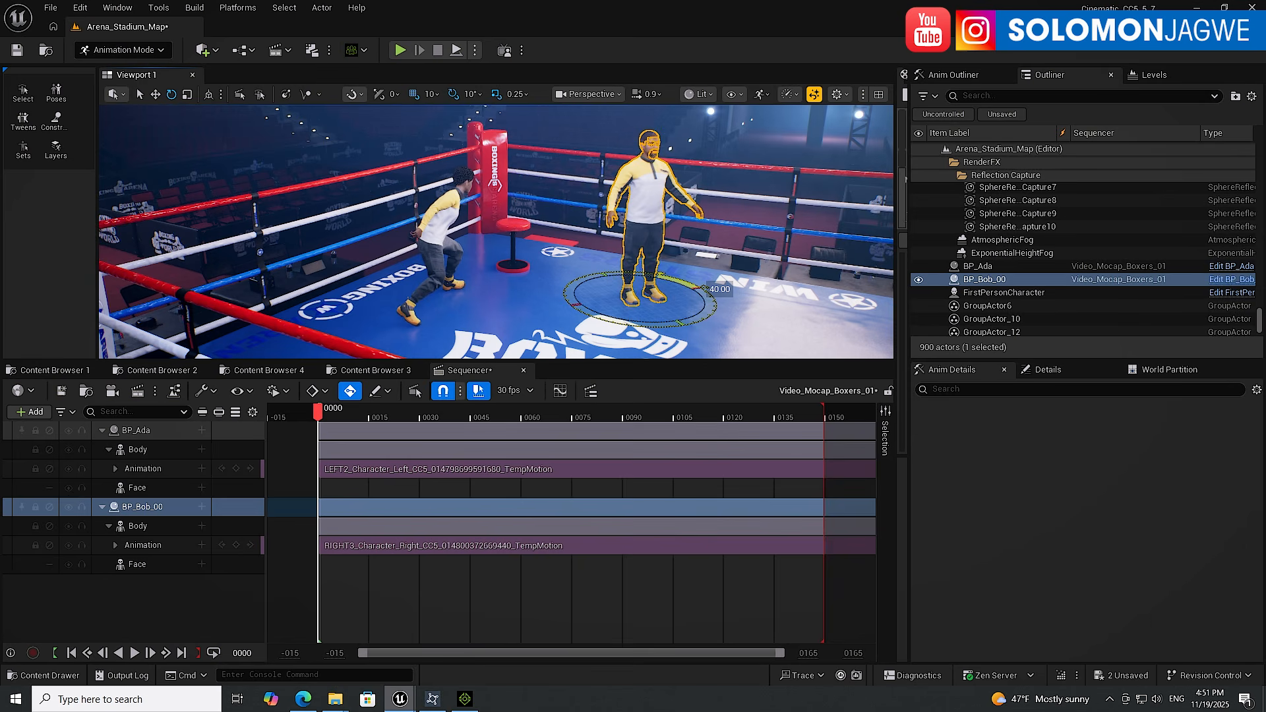
Rotate BP_Ada and move her closer to the corner post so she faces Bob
{"action": "left_click", "coordinate": [440, 223]}
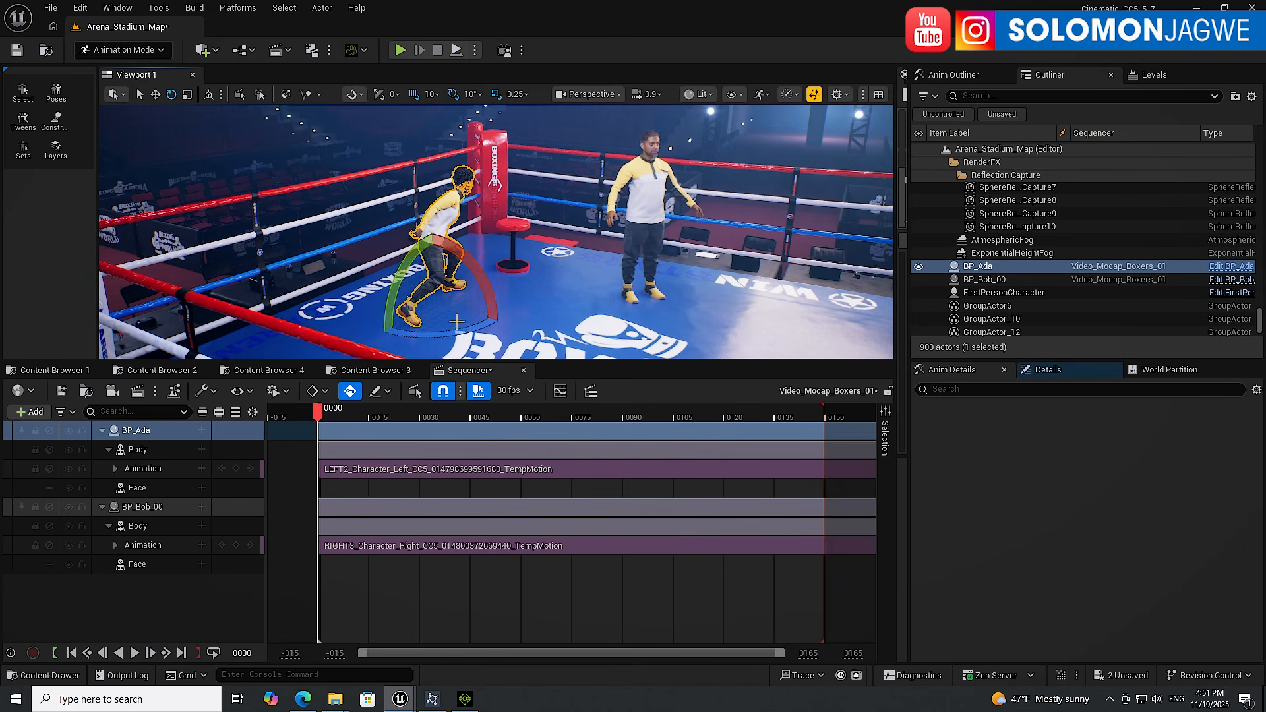
{"action": "left_click_drag", "start_coordinate": [461, 333], "coordinate": [504, 314]}
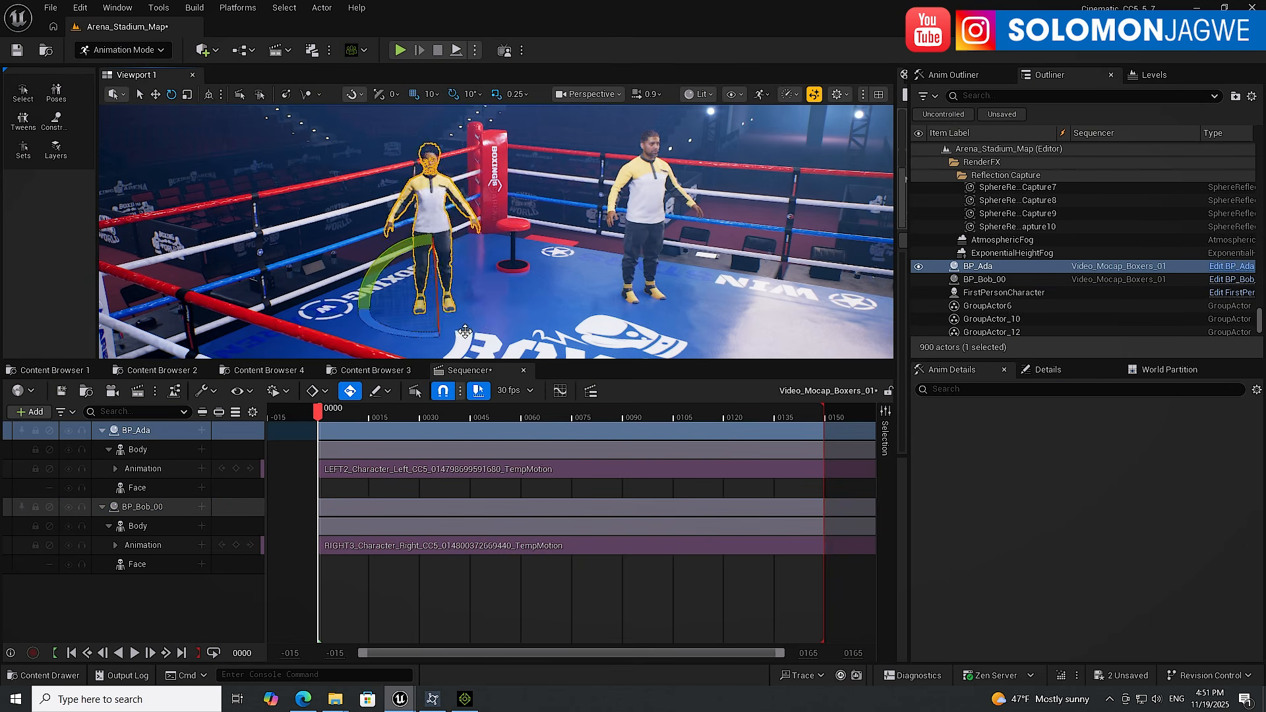
{"action": "key", "text": "w"}
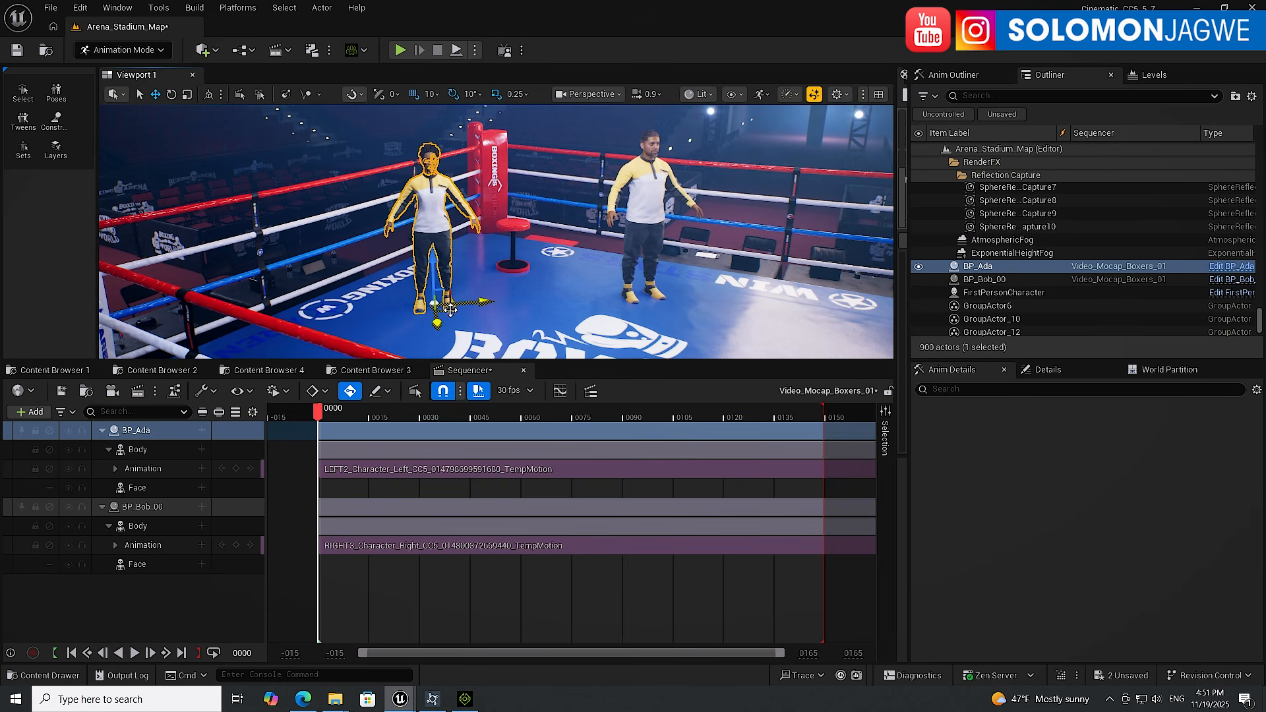
{"action": "left_click_drag", "start_coordinate": [467, 308], "coordinate": [515, 318]}
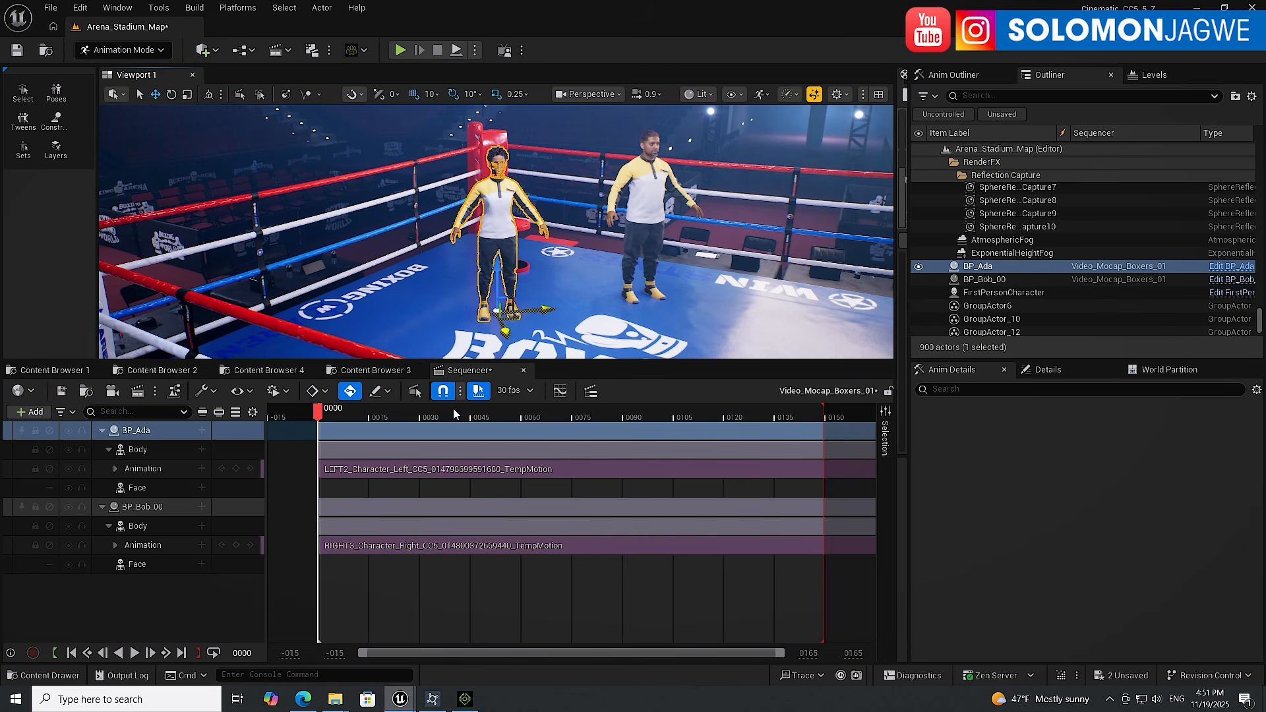
Play the sequence, select BP_Bob_00, and restart playback from the first frame
{"action": "left_click", "coordinate": [135, 653]}
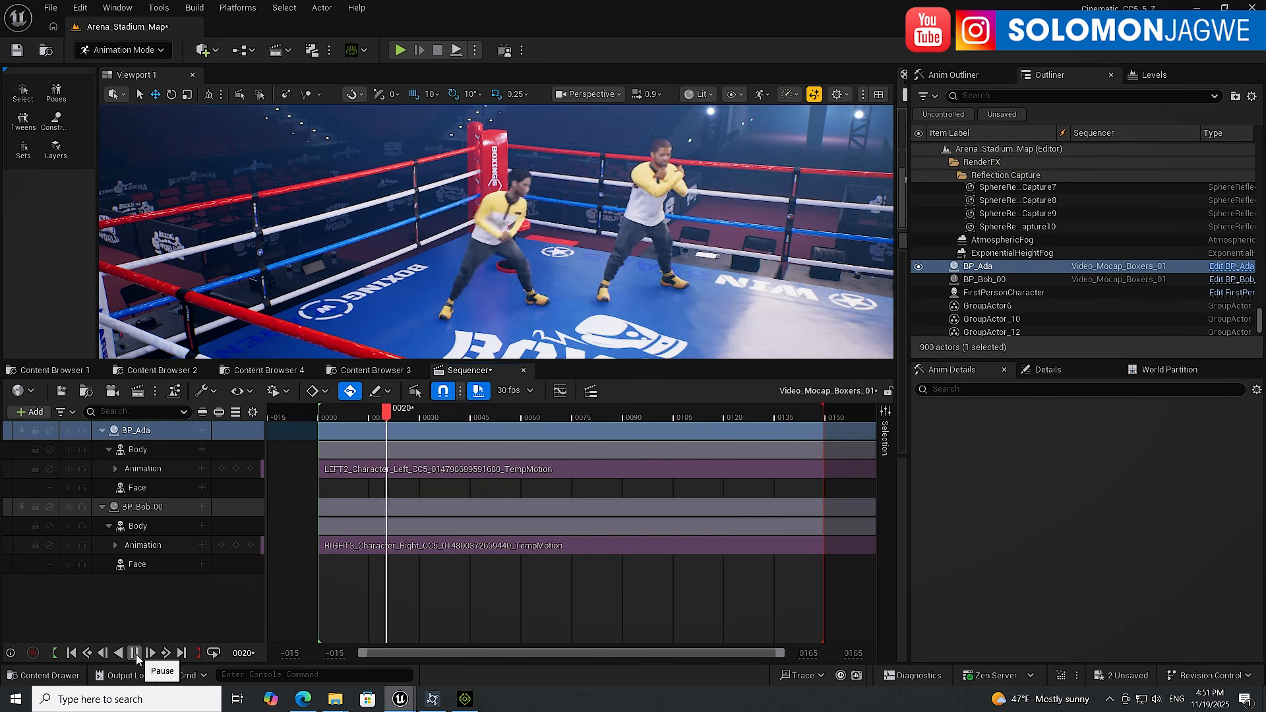
{"action": "left_click", "coordinate": [650, 299]}
{"action": "left_click", "coordinate": [650, 298]}
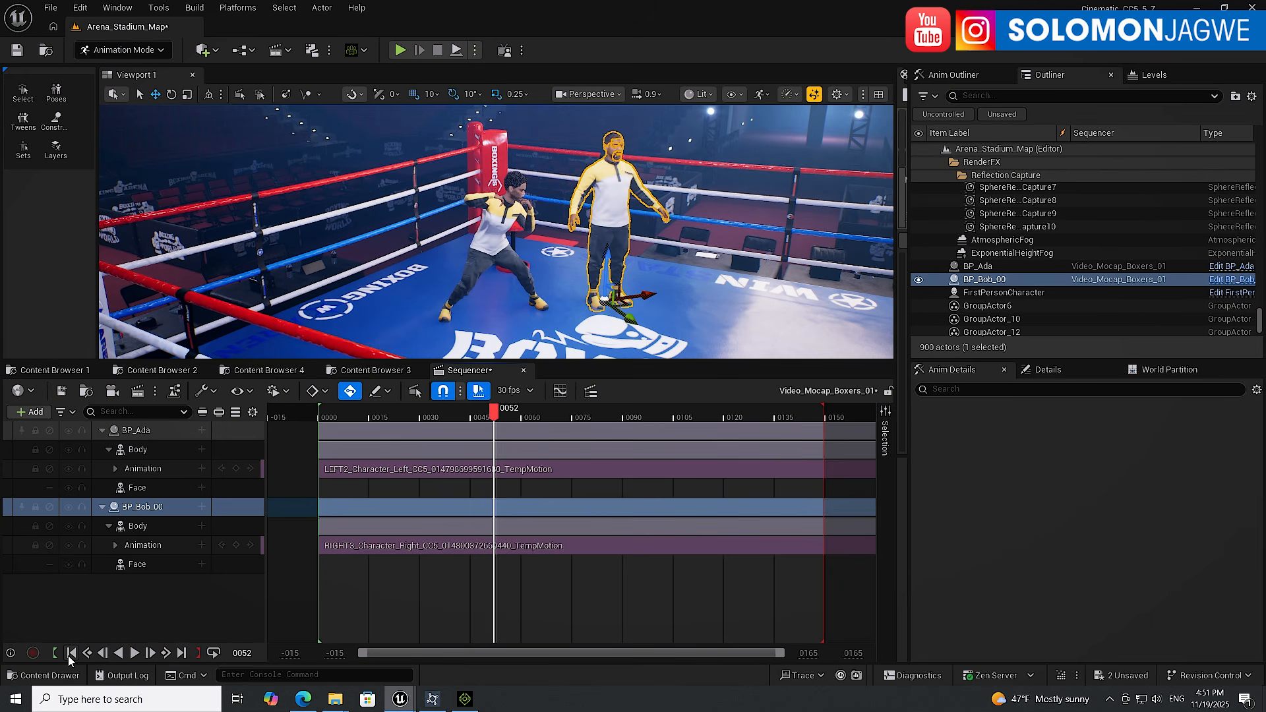
{"action": "left_click", "coordinate": [71, 653]}
{"action": "left_click", "coordinate": [135, 655]}
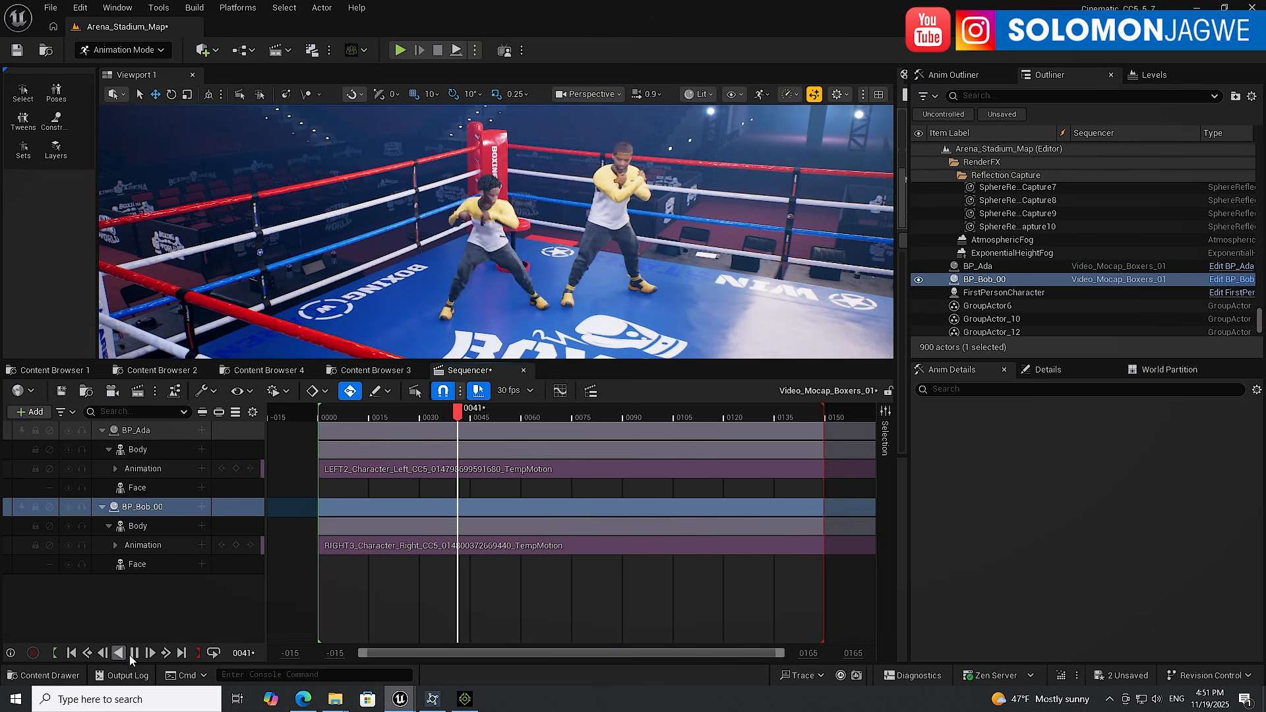
Enlarge the viewport and preview the boxing sequence from closer camera angles while it plays
{"action": "key", "text": "space"}
{"action": "left_click_drag", "start_coordinate": [620, 370], "coordinate": [620, 526]}
{"action": "scroll", "coordinate": [604, 332], "scroll_direction": "up", "scroll_amount": 2}
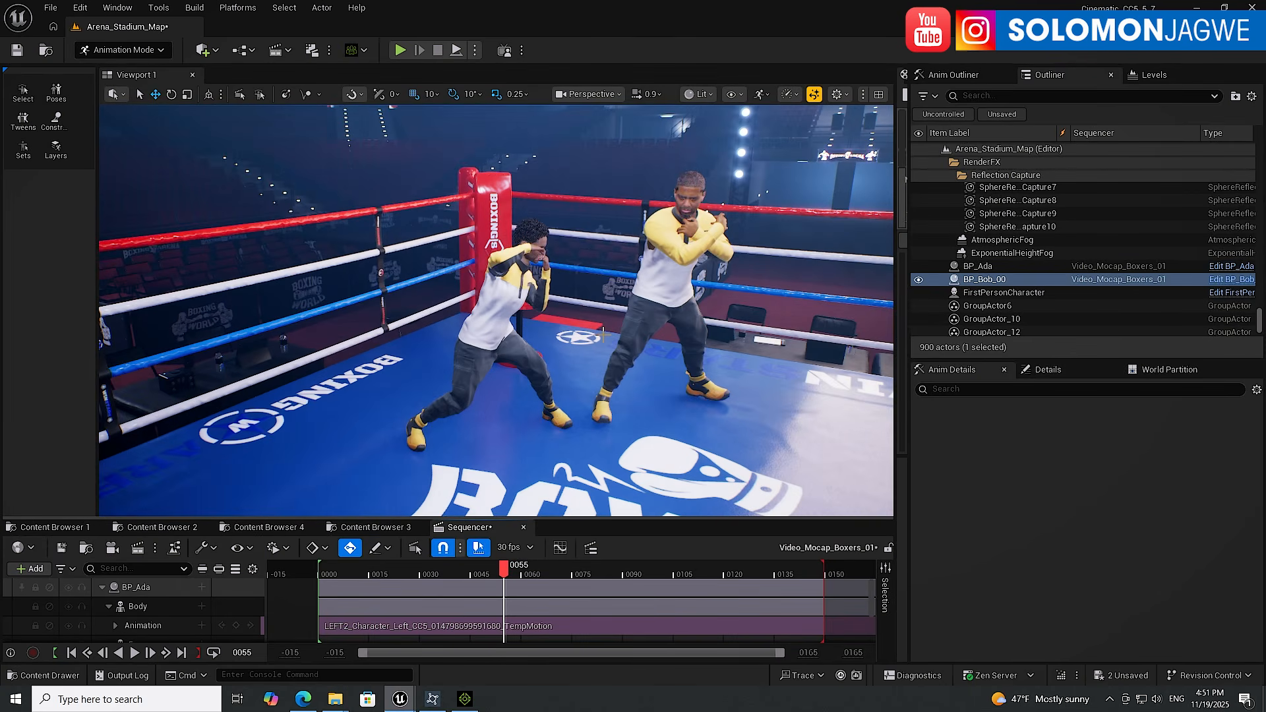
{"action": "left_click_drag", "start_coordinate": [623, 347], "coordinate": [561, 373], "text": "alt"}
{"action": "middle_click_drag", "start_coordinate": [685, 345], "coordinate": [551, 322]}
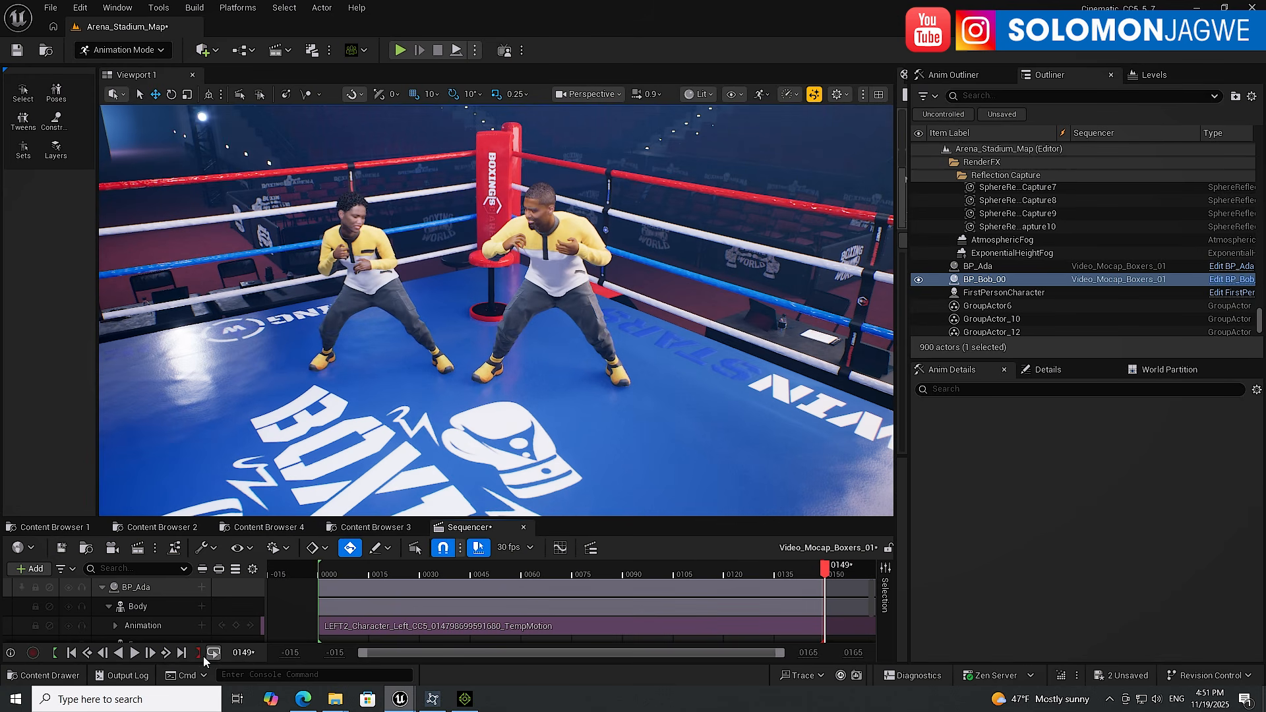
{"action": "left_click", "coordinate": [134, 653]}
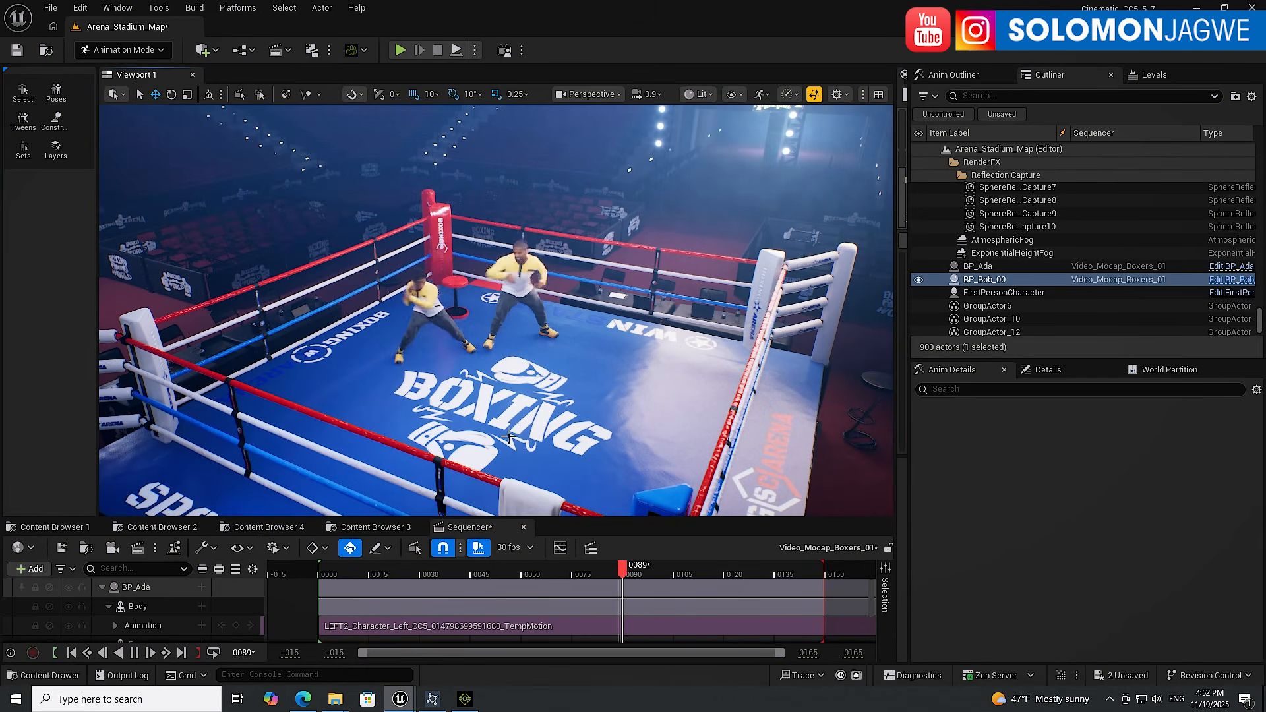
{"action": "left_click", "coordinate": [134, 653]}
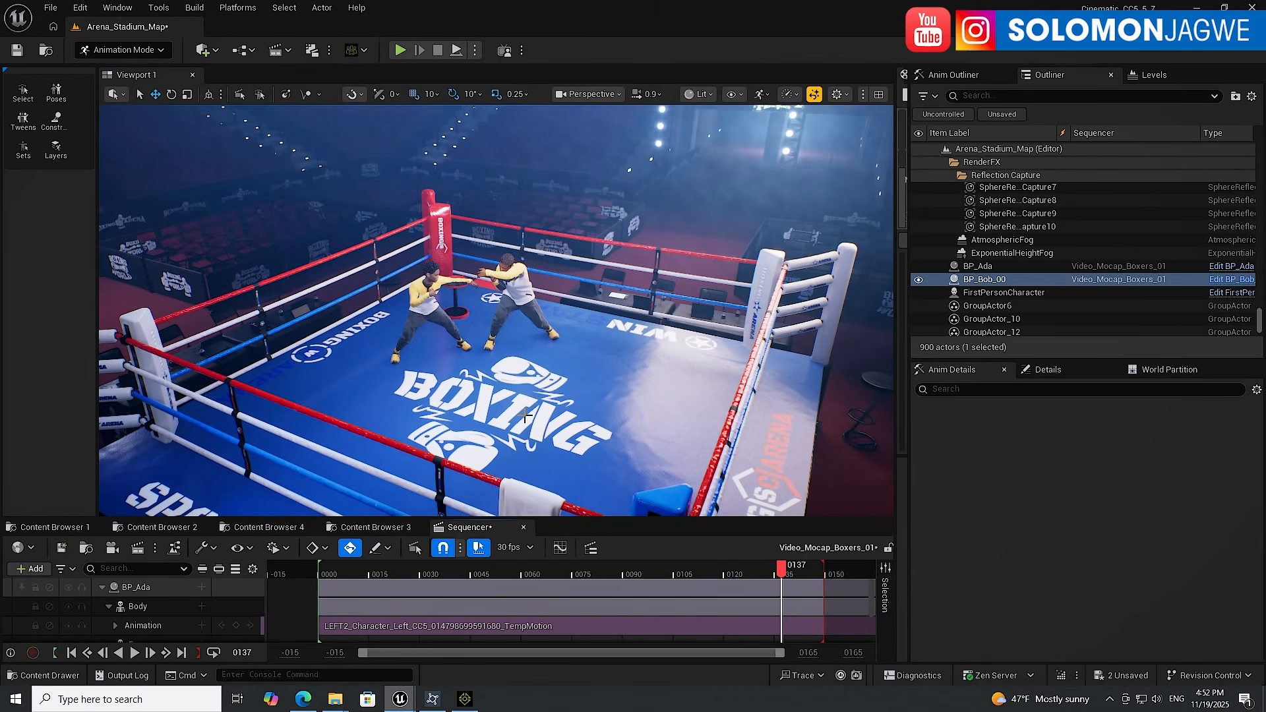
Switch to the browser and view the iClone Video Mocap page on the Reallusion website
{"action": "left_click", "coordinate": [303, 701]}
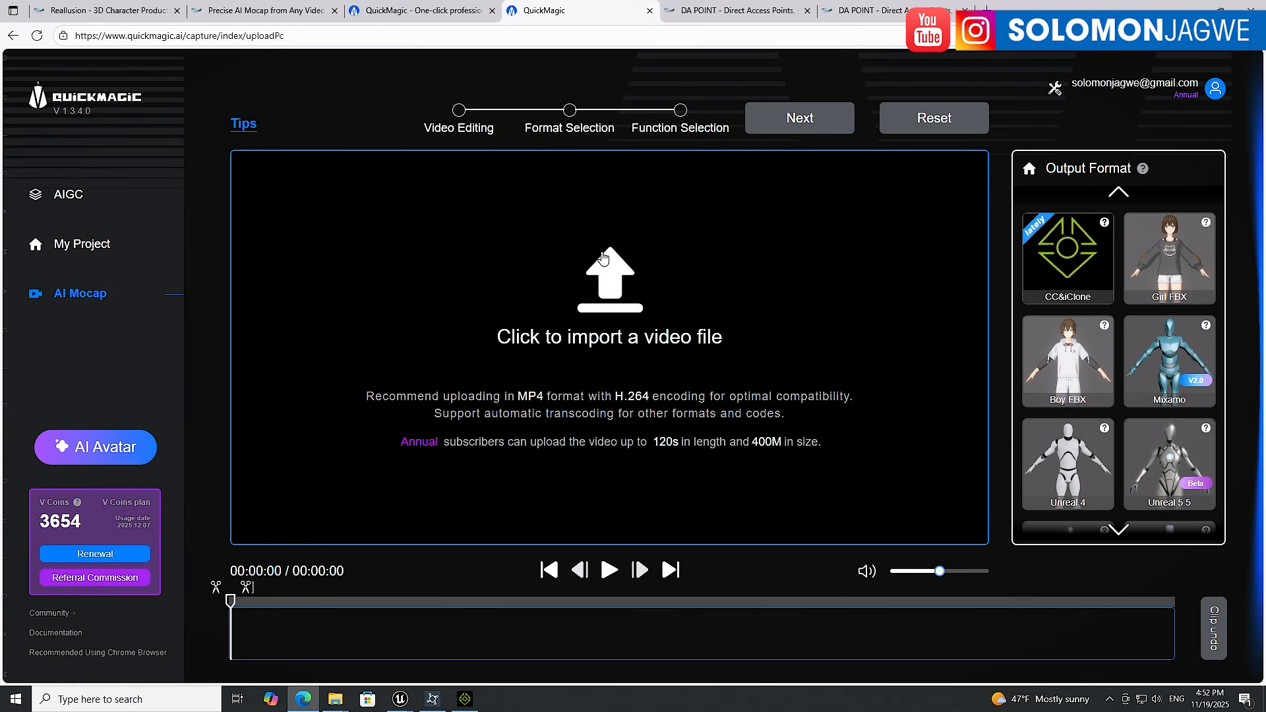
{"action": "left_click", "coordinate": [449, 8]}
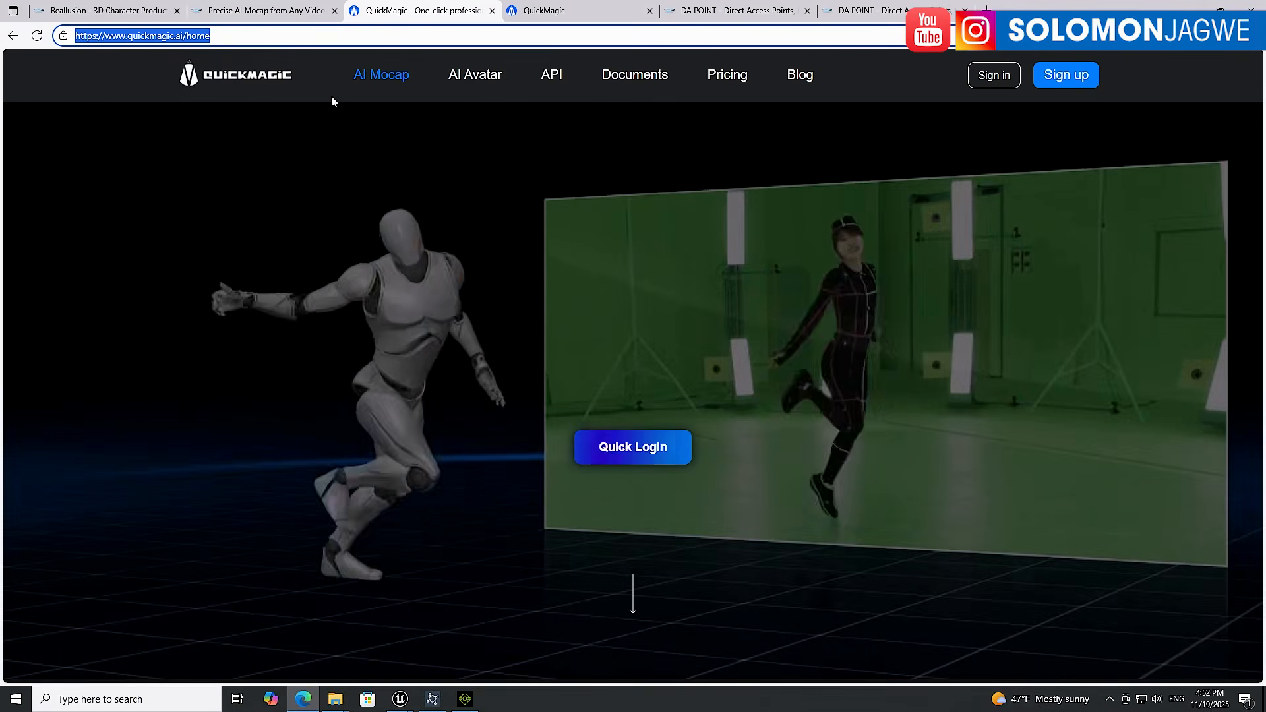
{"action": "left_click", "coordinate": [282, 8]}
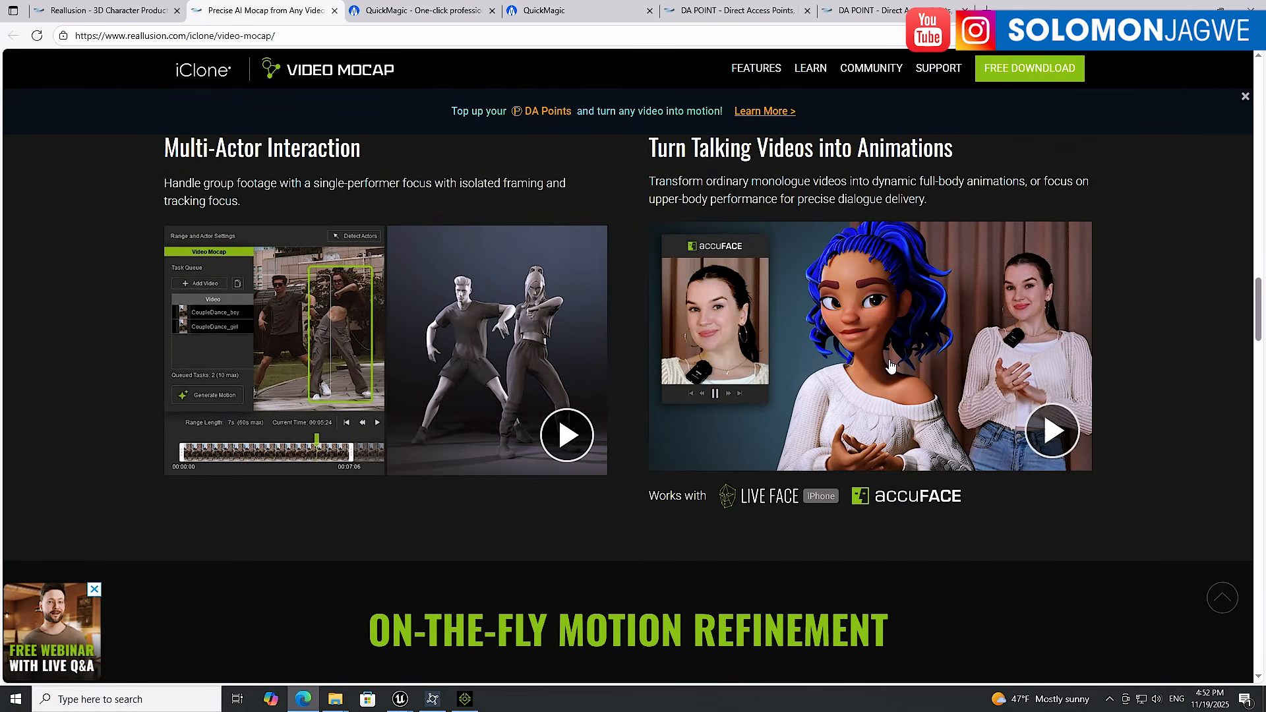
{"action": "scroll", "coordinate": [1185, 349], "scroll_direction": "up", "scroll_amount": 15}
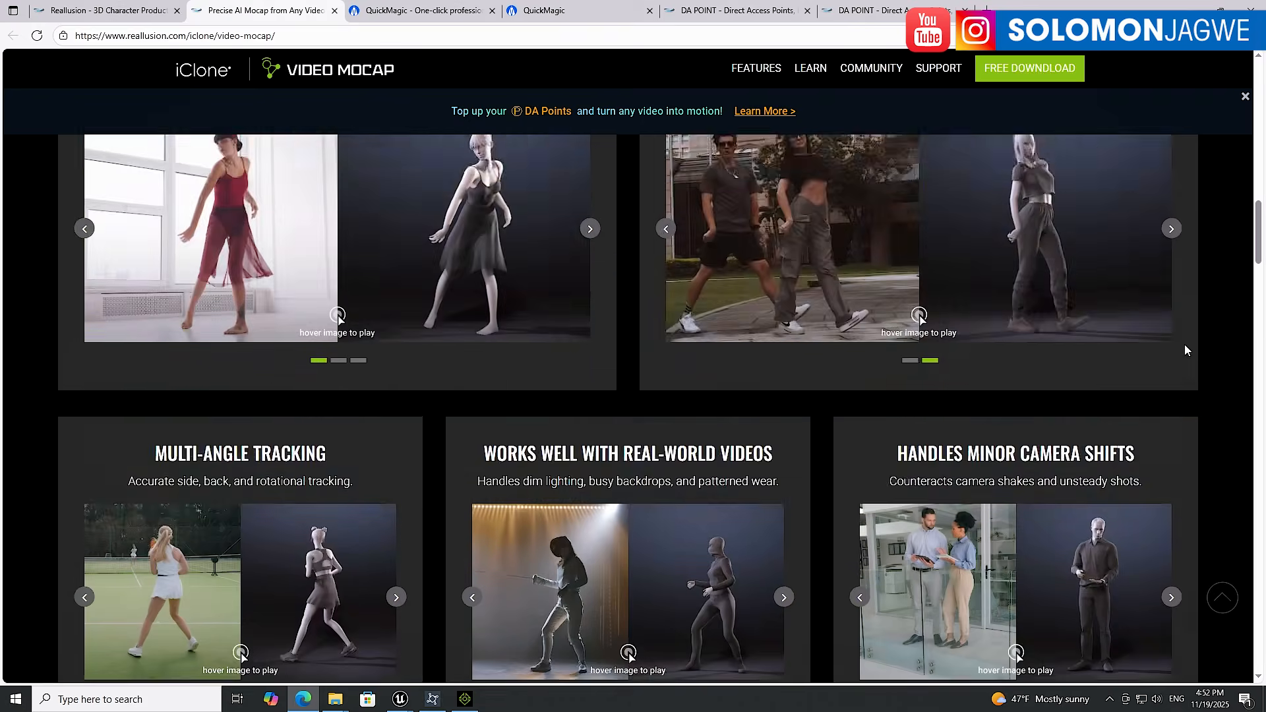
{"action": "scroll", "coordinate": [1184, 345], "scroll_direction": "up", "scroll_amount": 10}
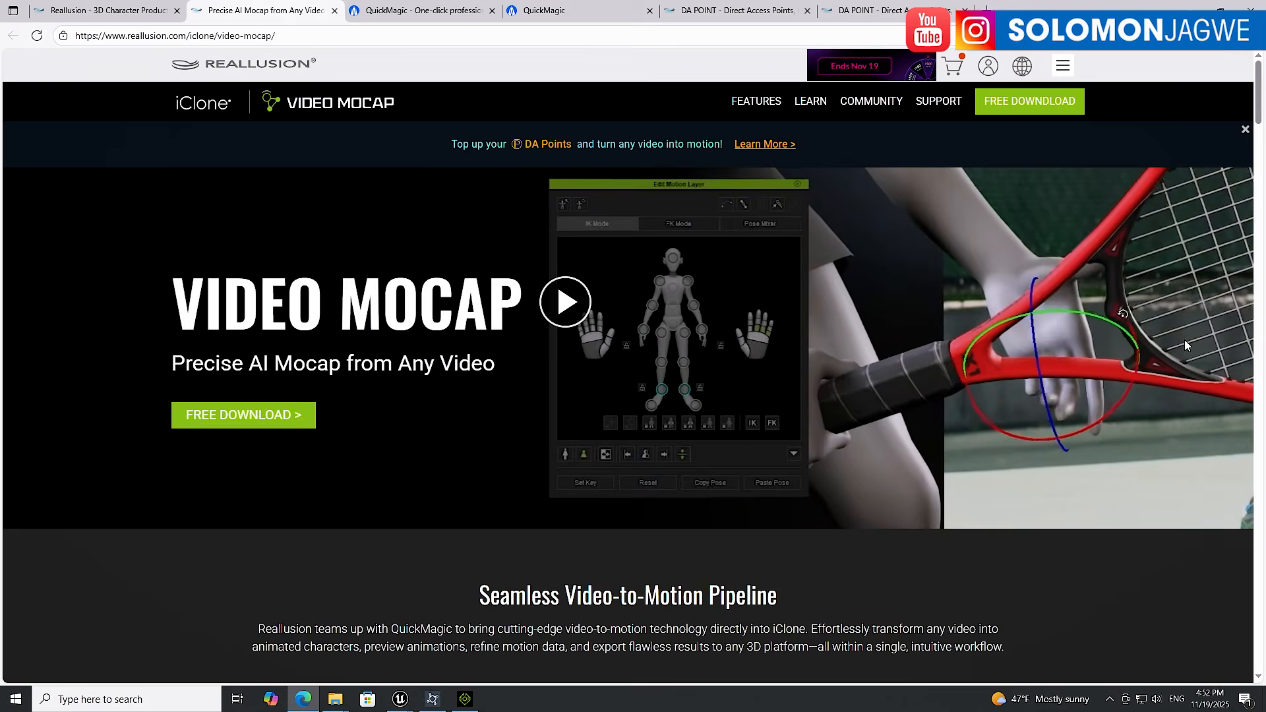
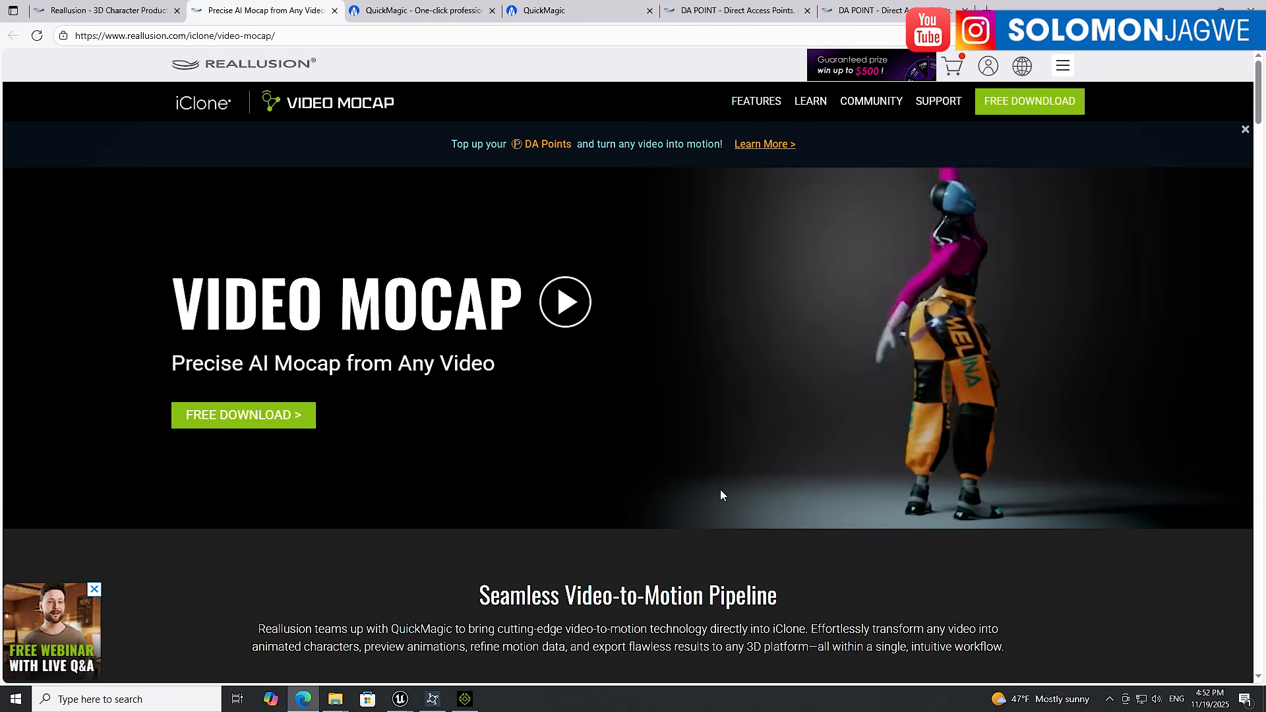
Open the QuickMagic website tab, then return to the iClone Video Mocap page
{"action": "left_click", "coordinate": [405, 12]}
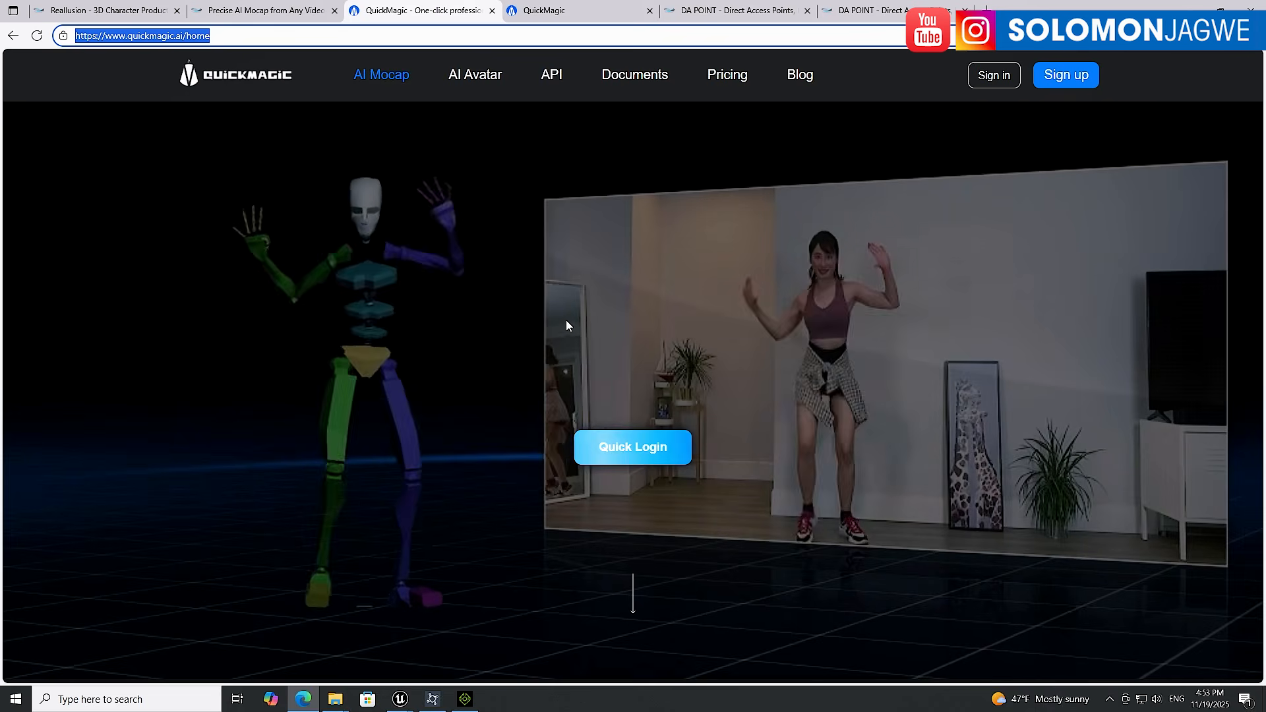
{"action": "left_click", "coordinate": [236, 12]}
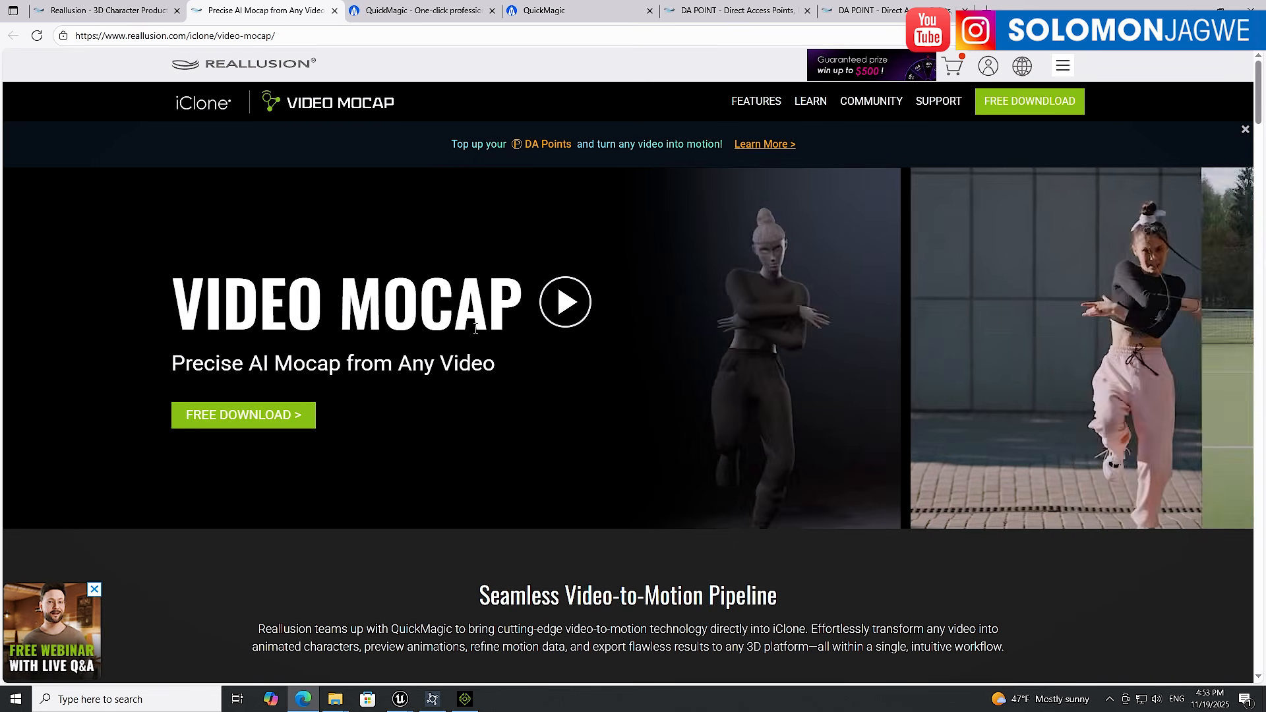
Switch to iClone to view the boxing project playing, then switch back to the Unreal Engine editor
{"action": "left_click", "coordinate": [467, 705]}
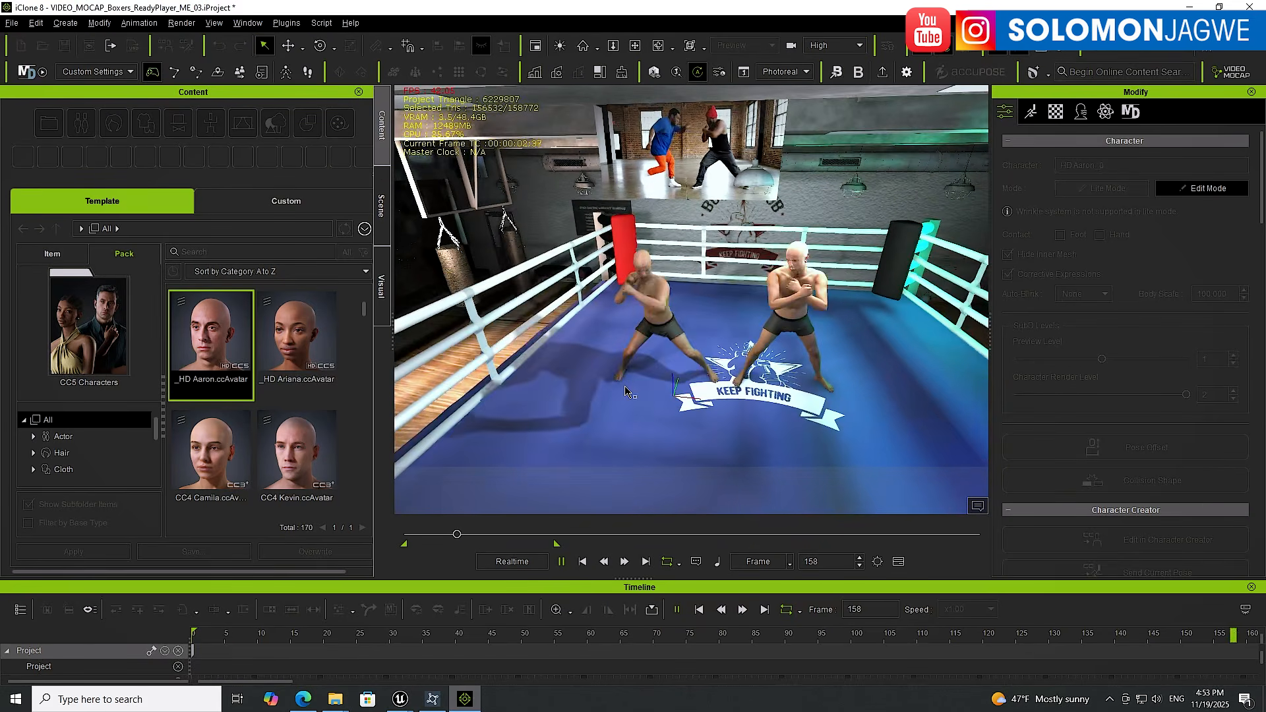
{"action": "mouse_move", "coordinate": [401, 698]}
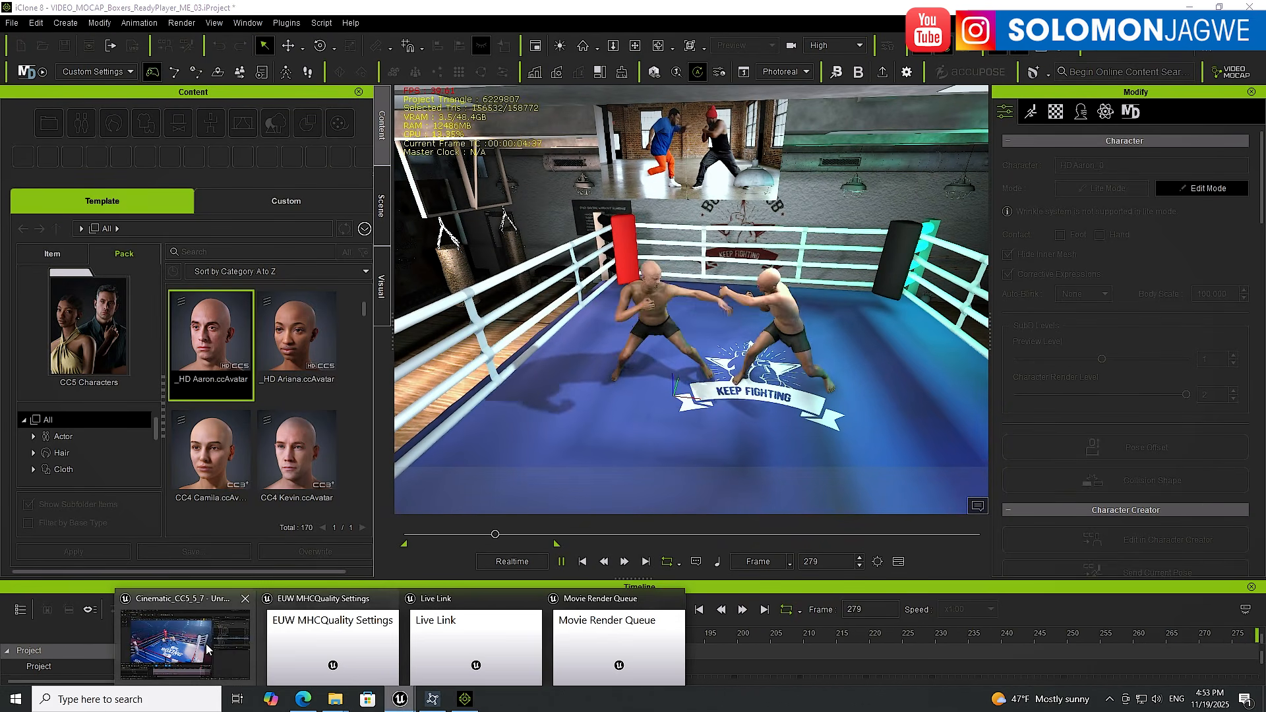
{"action": "left_click", "coordinate": [185, 650]}
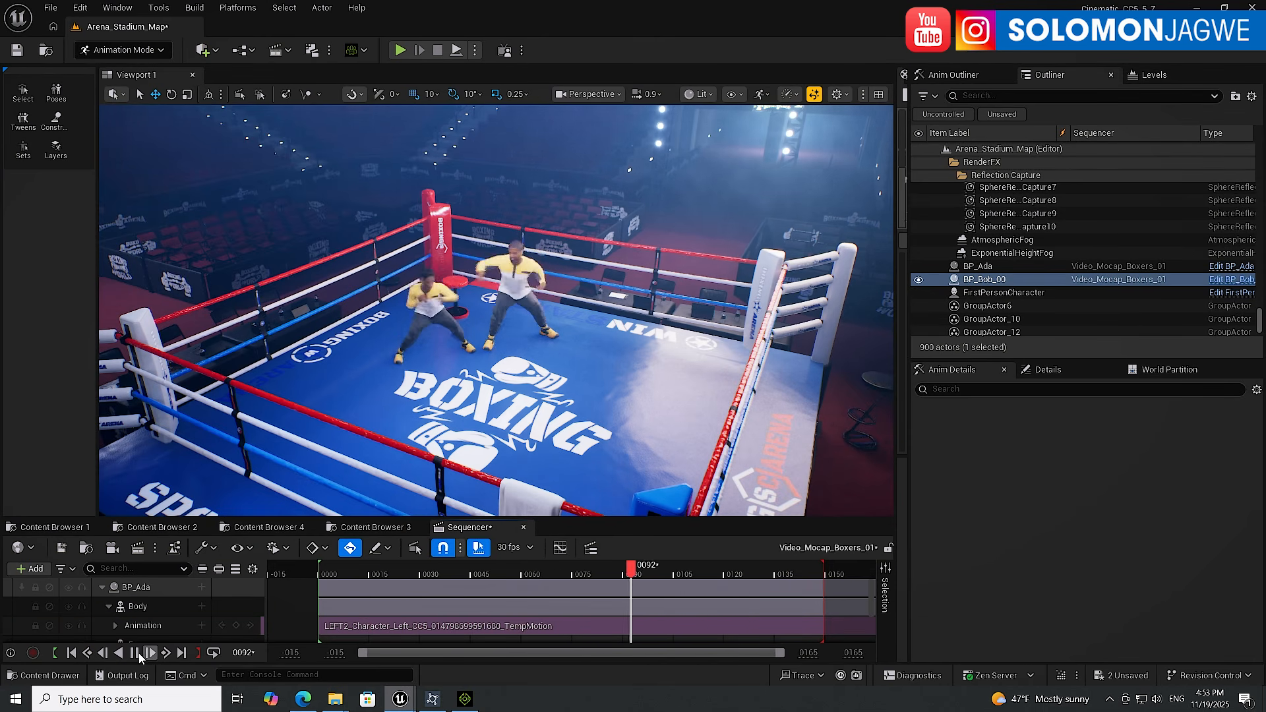
Pause the level sequence, move the viewport closer to the two boxers, and resume playback
{"action": "left_click", "coordinate": [135, 653]}
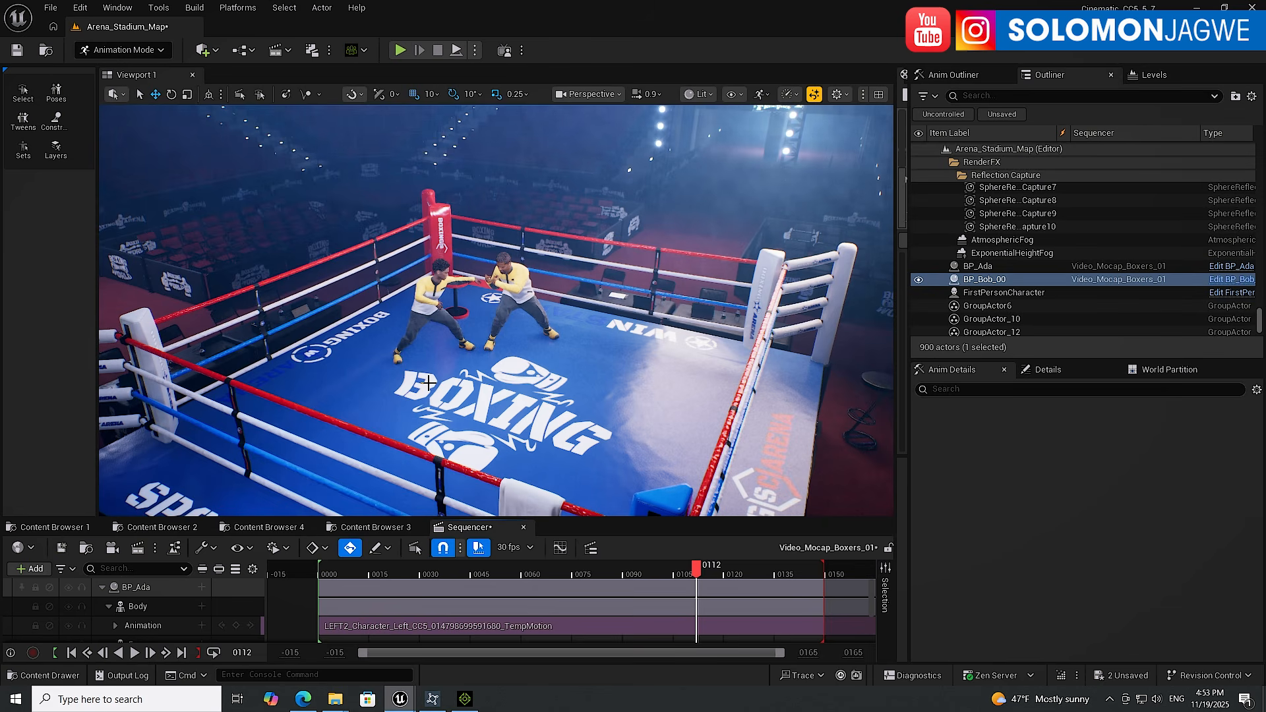
{"action": "scroll", "coordinate": [496, 303], "scroll_direction": "up", "scroll_amount": 5}
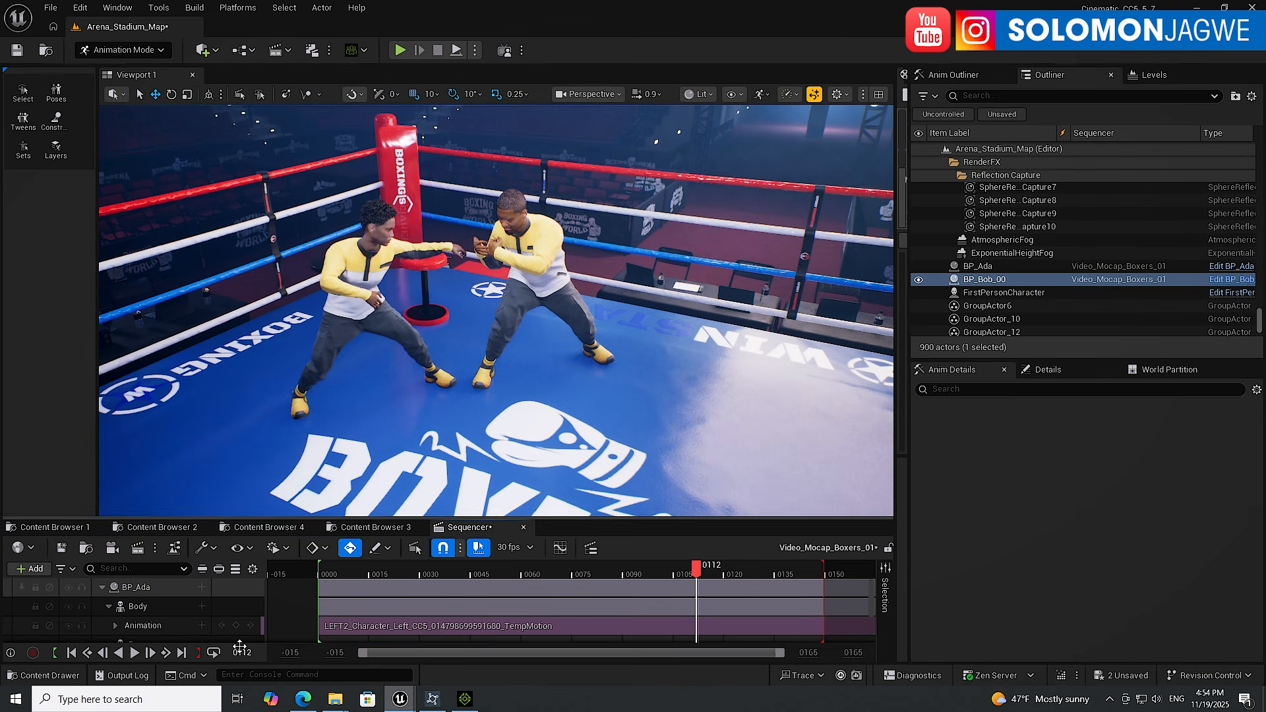
{"action": "left_click", "coordinate": [135, 653]}
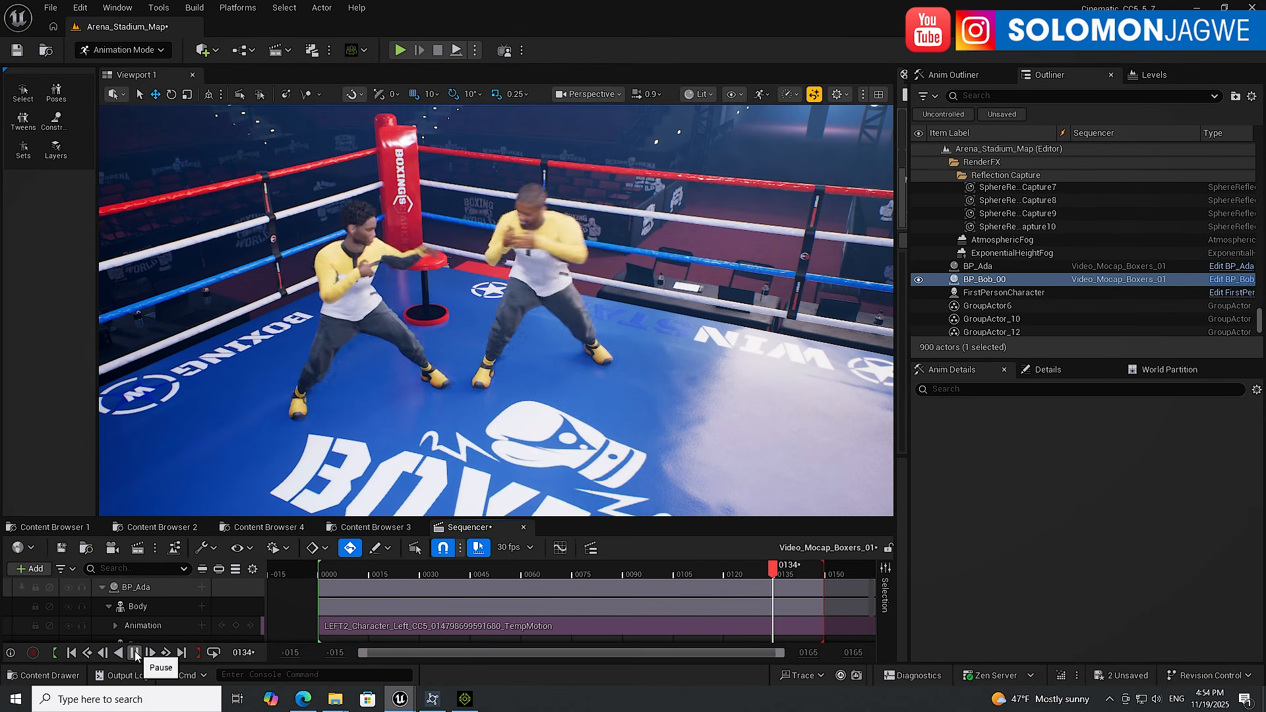